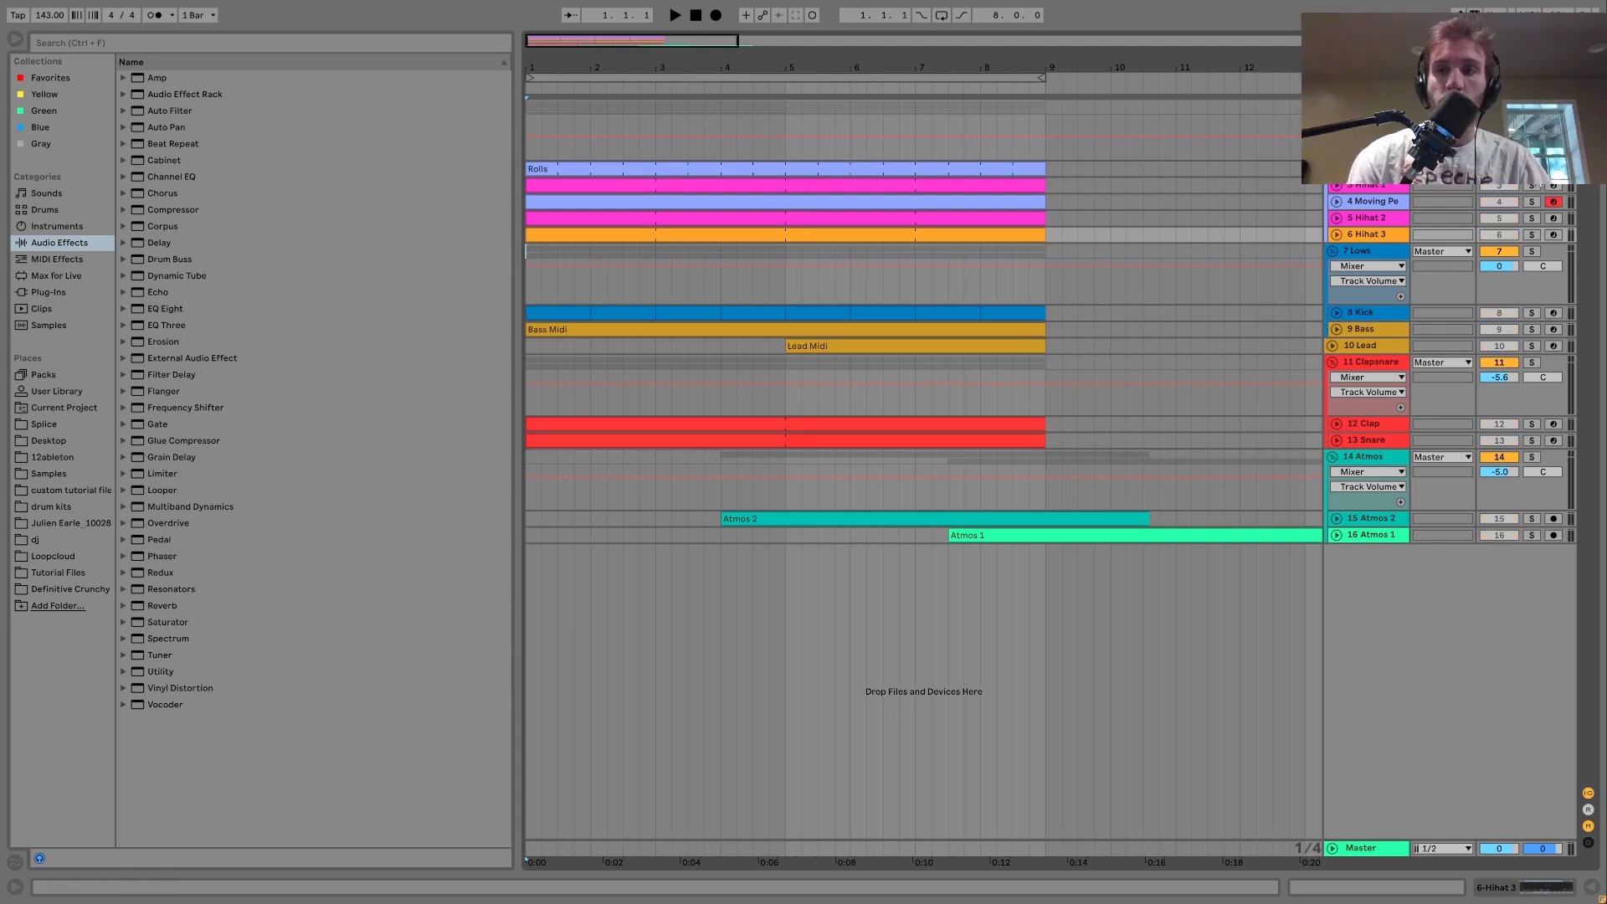
- Unfold the Rolls track and loop playback over its eight-bar clip
{"action": "key", "text": "space"}
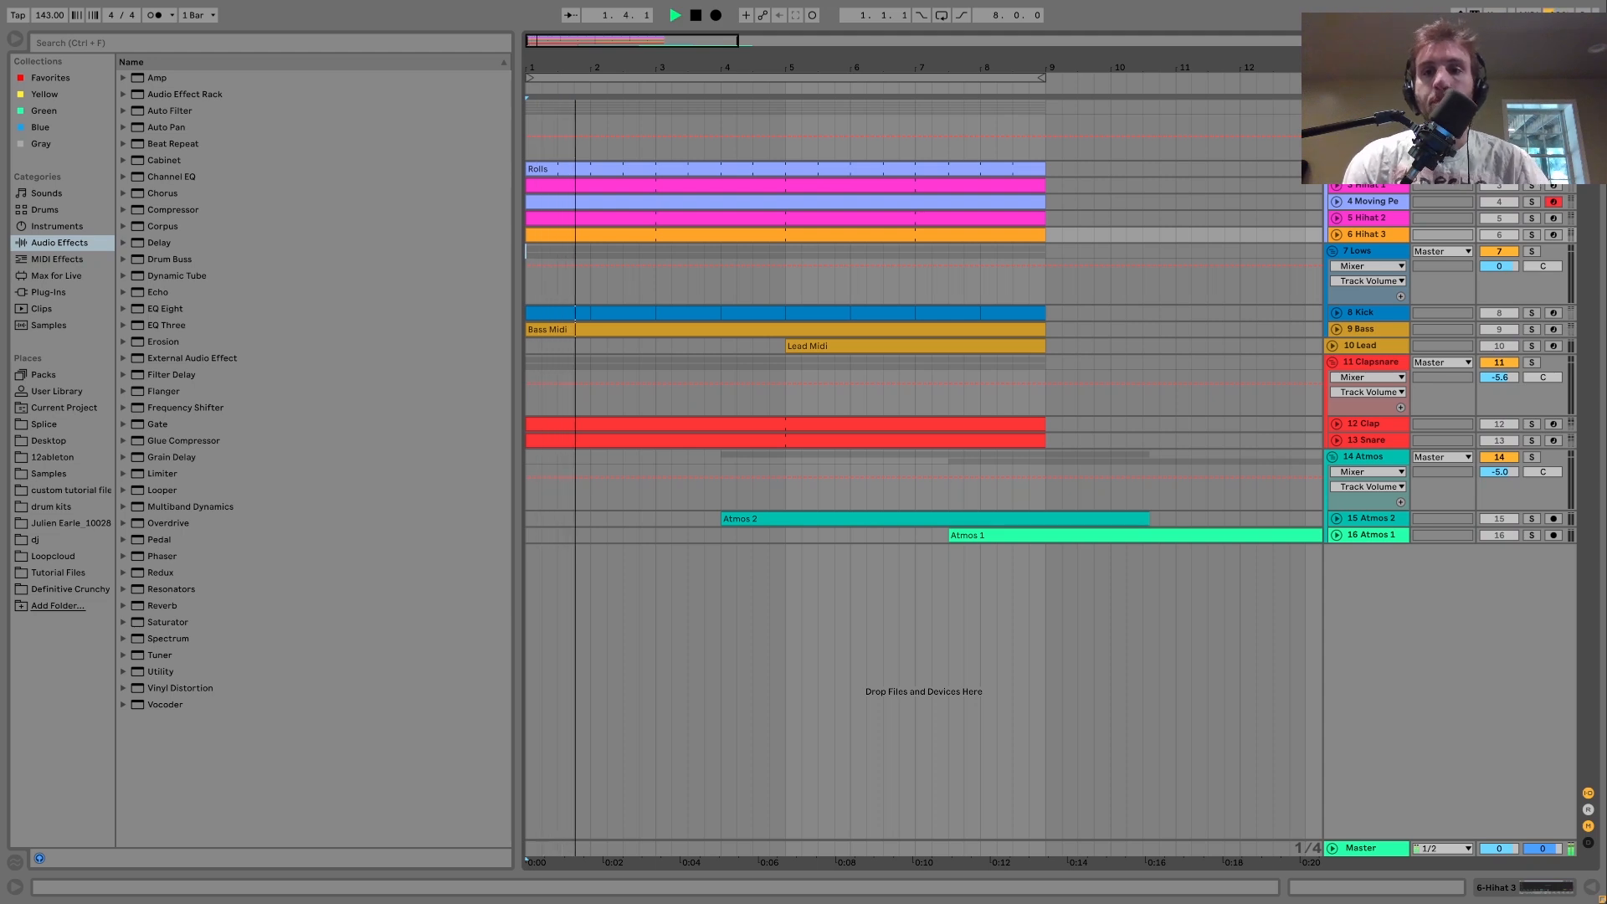
{"action": "double_click", "coordinate": [1369, 170]}
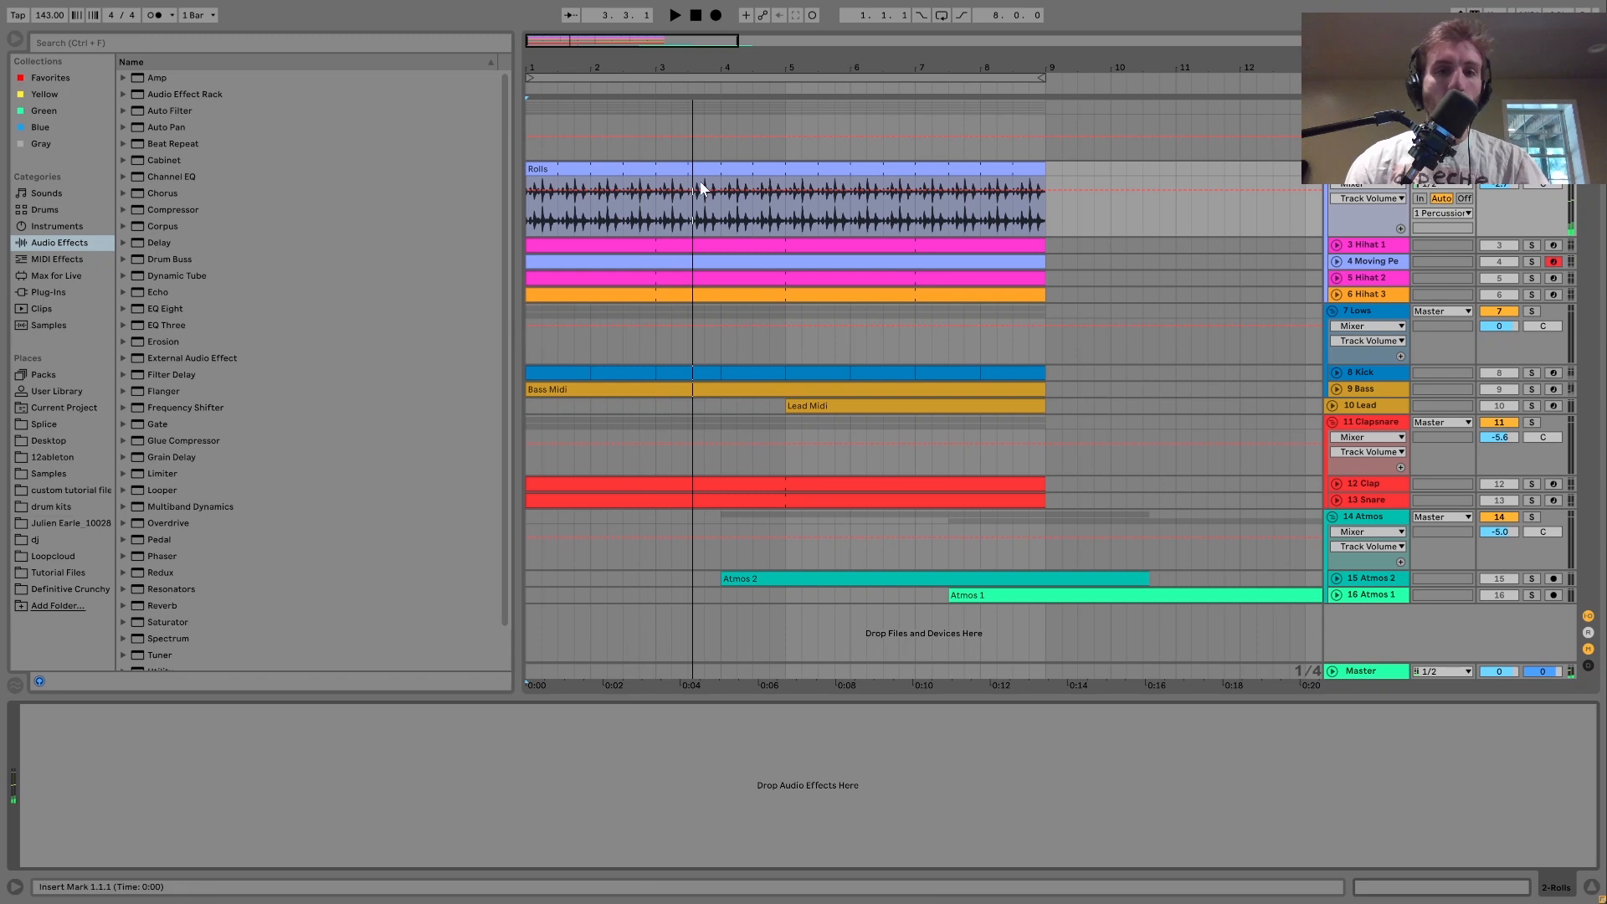
{"action": "left_click", "coordinate": [676, 162]}
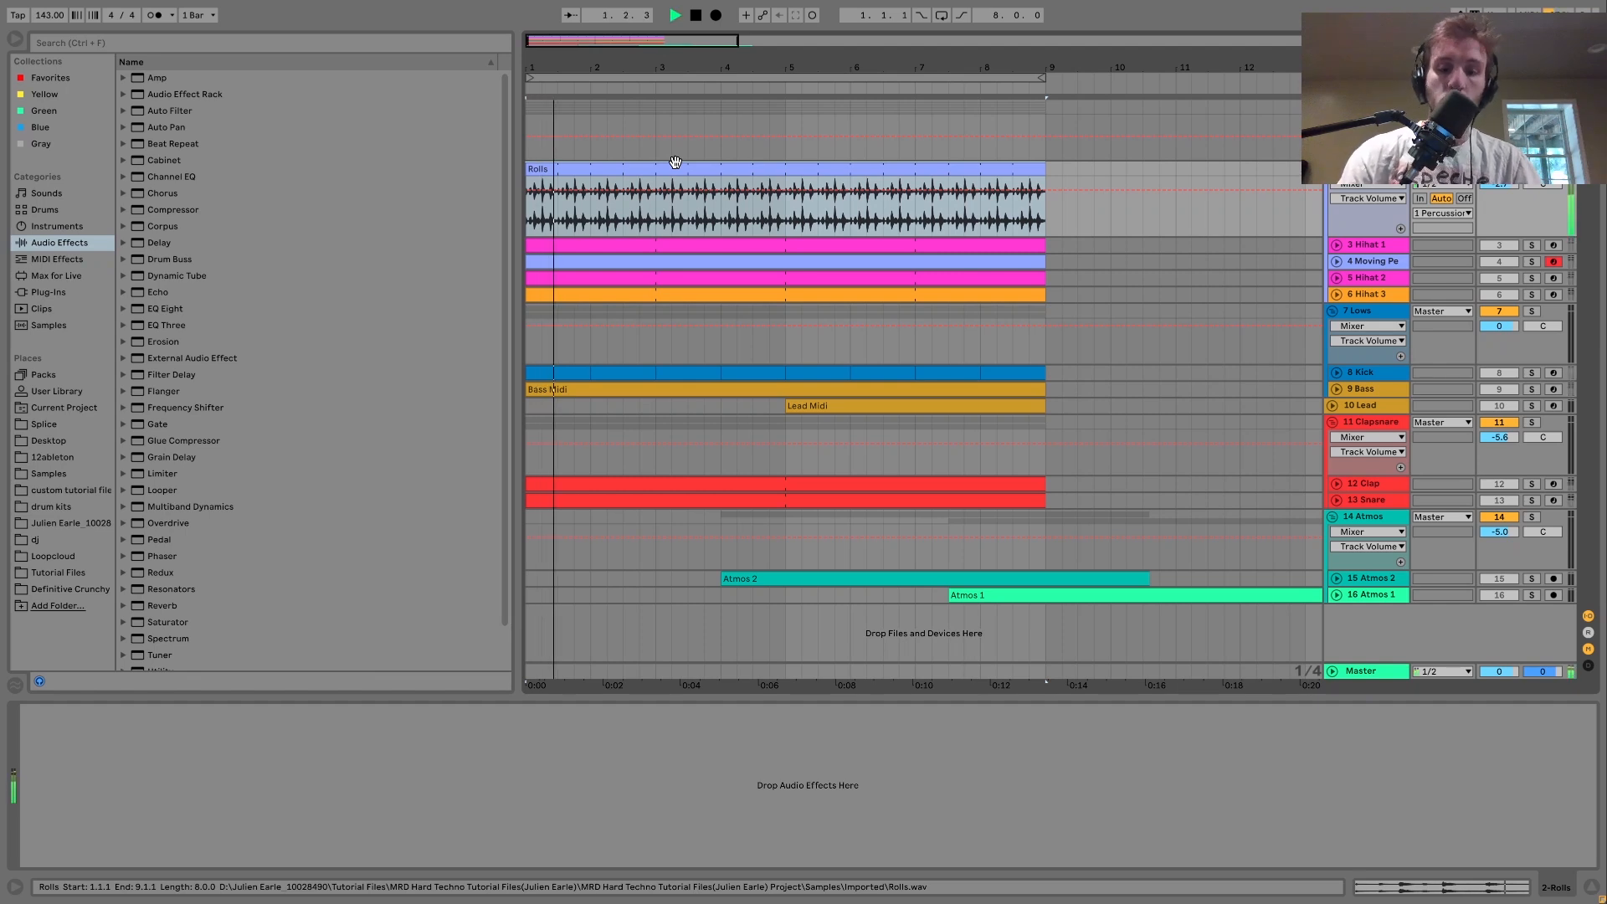
{"action": "key", "text": "ctrl+l"}
{"action": "key", "text": "space"}
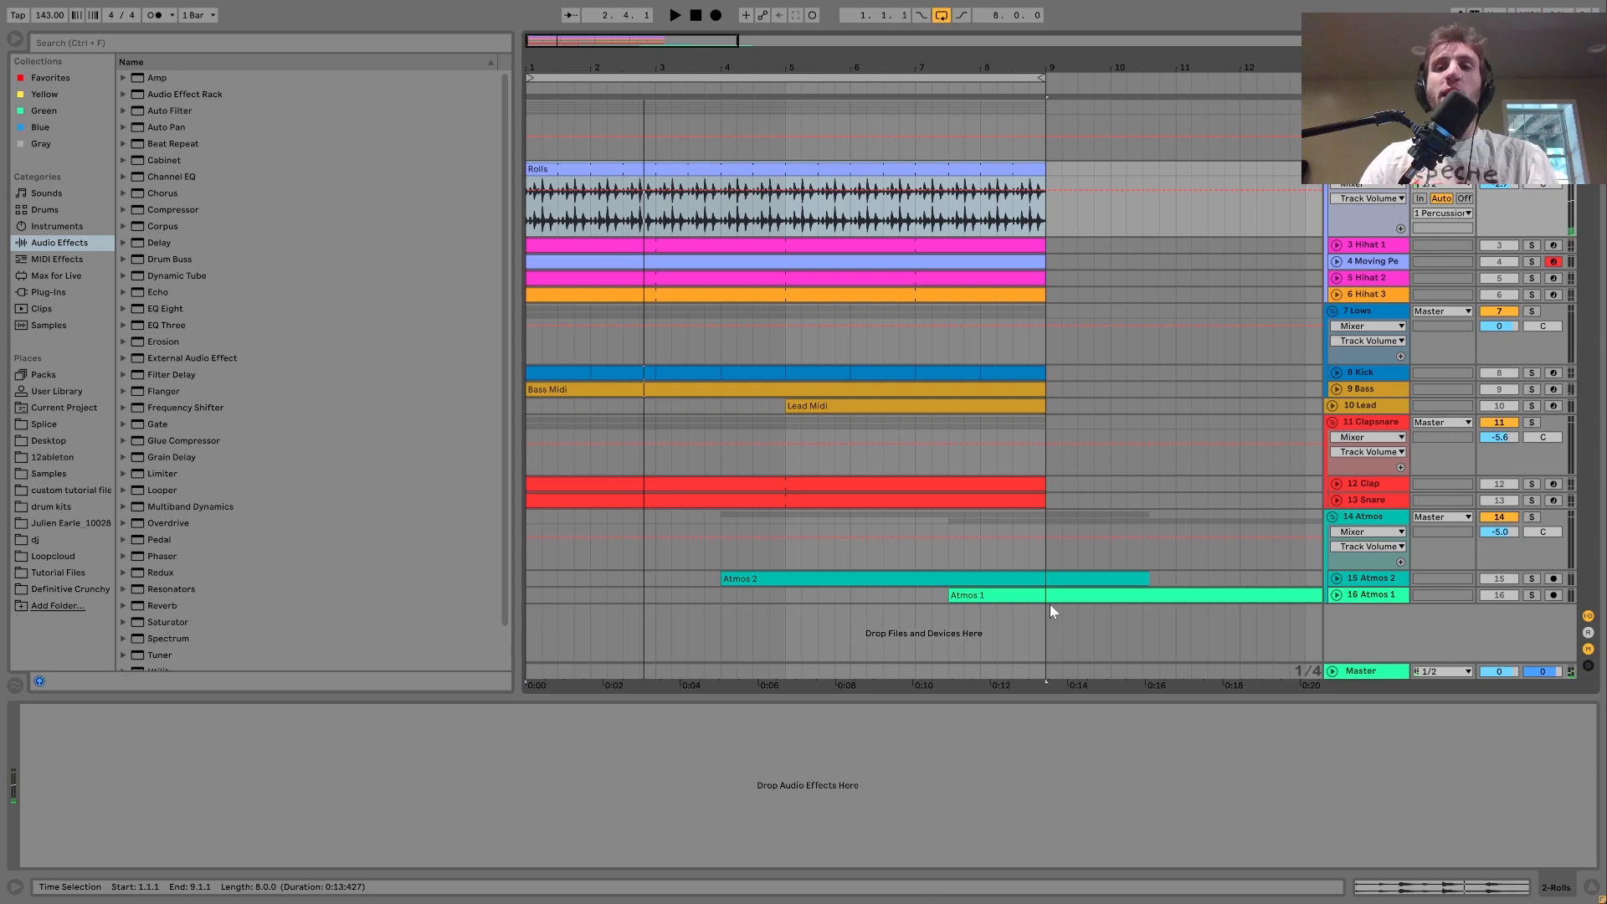
- Play the looped Rolls track alone and briefly together with the Kick by toggling the Kick's solo
{"action": "key", "text": "space"}
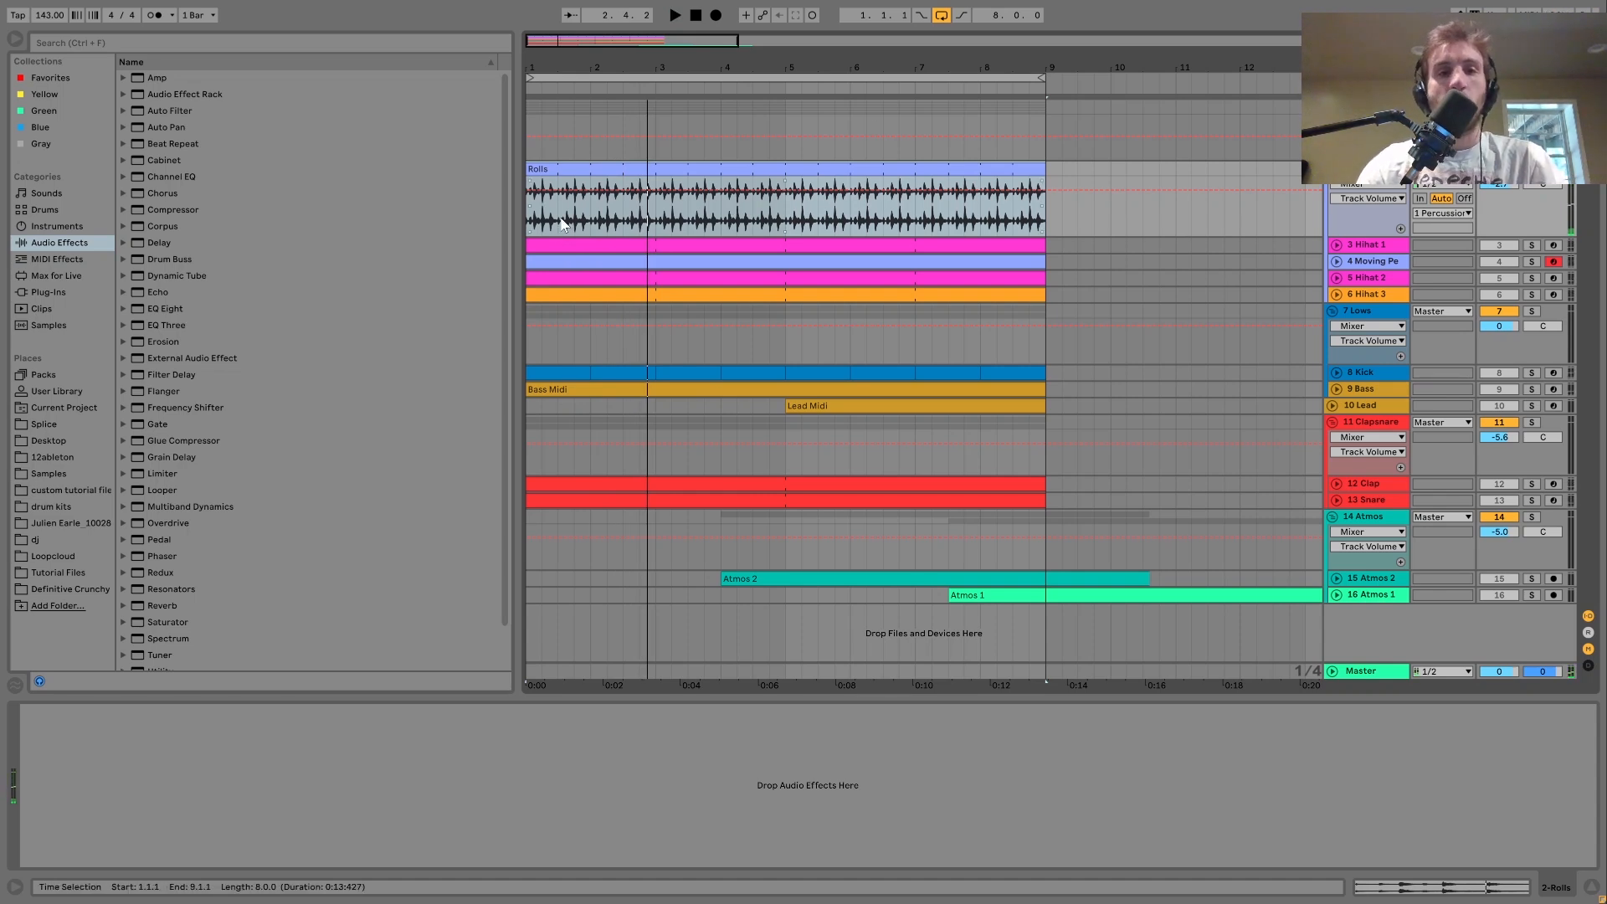
{"action": "key", "text": "space"}
{"action": "key", "text": "space"}
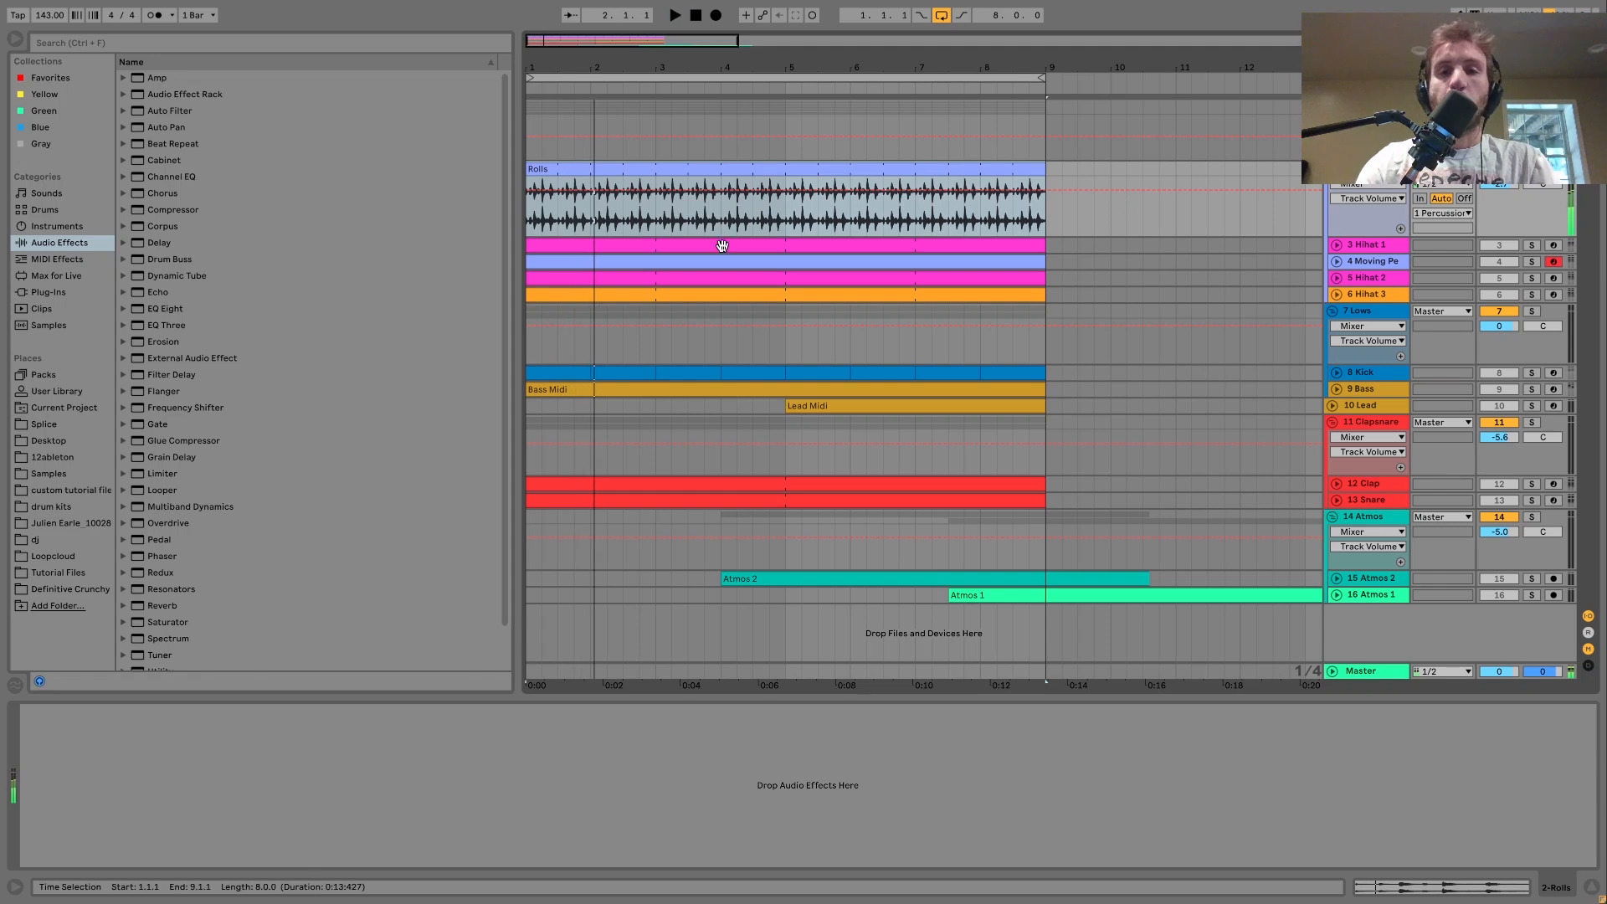
{"action": "key", "text": "space"}
{"action": "left_click", "coordinate": [1533, 372]}
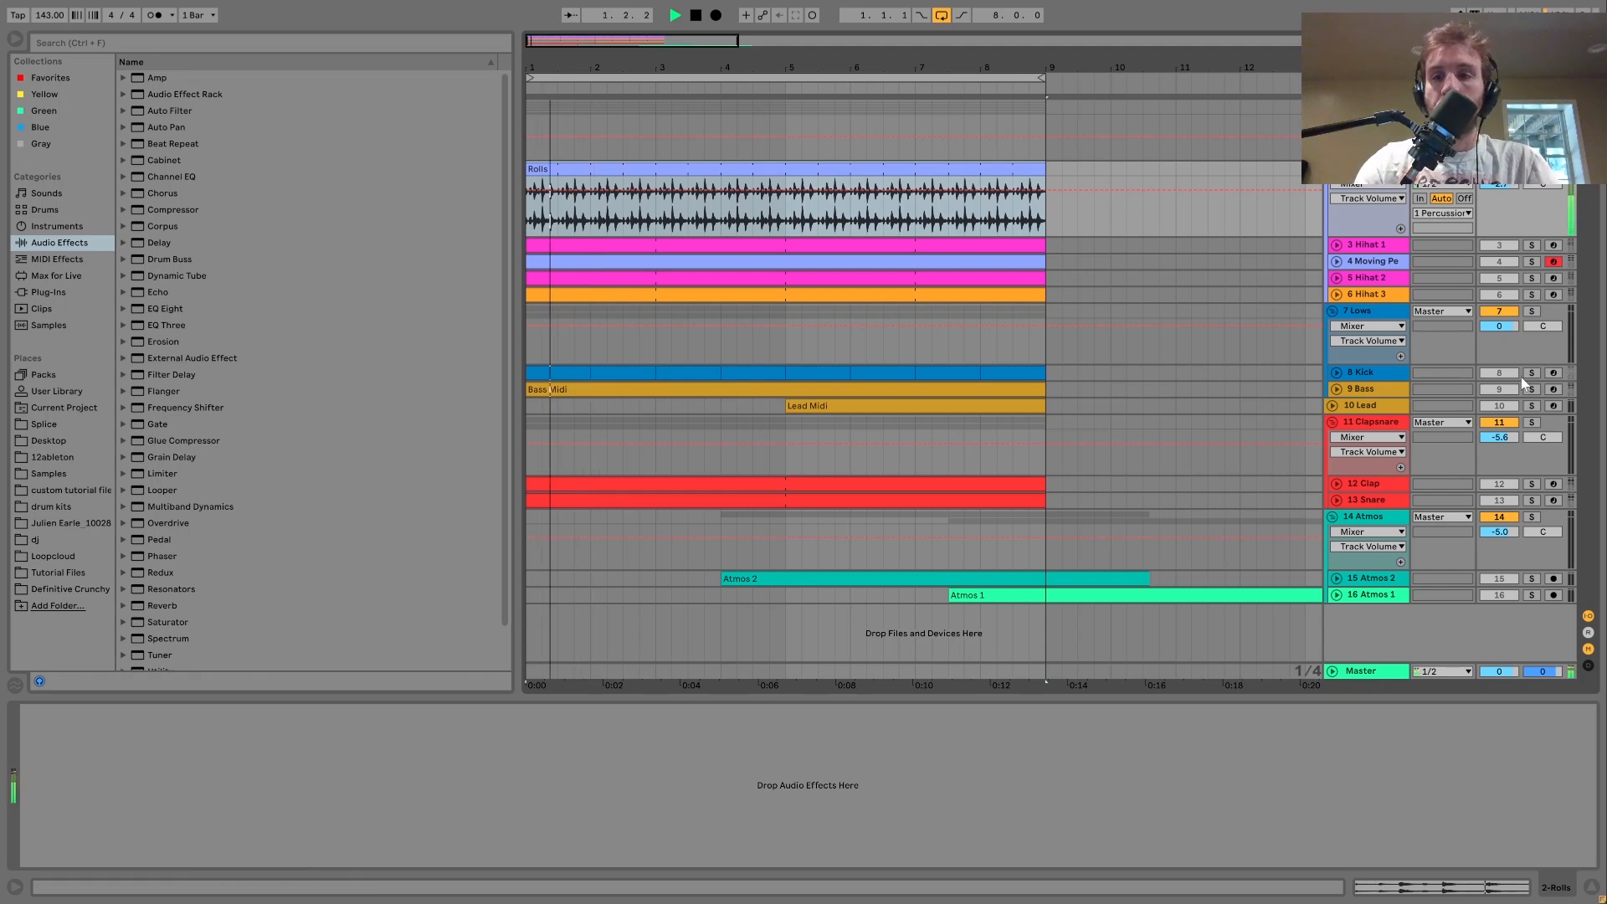
{"action": "left_click", "coordinate": [1532, 373]}
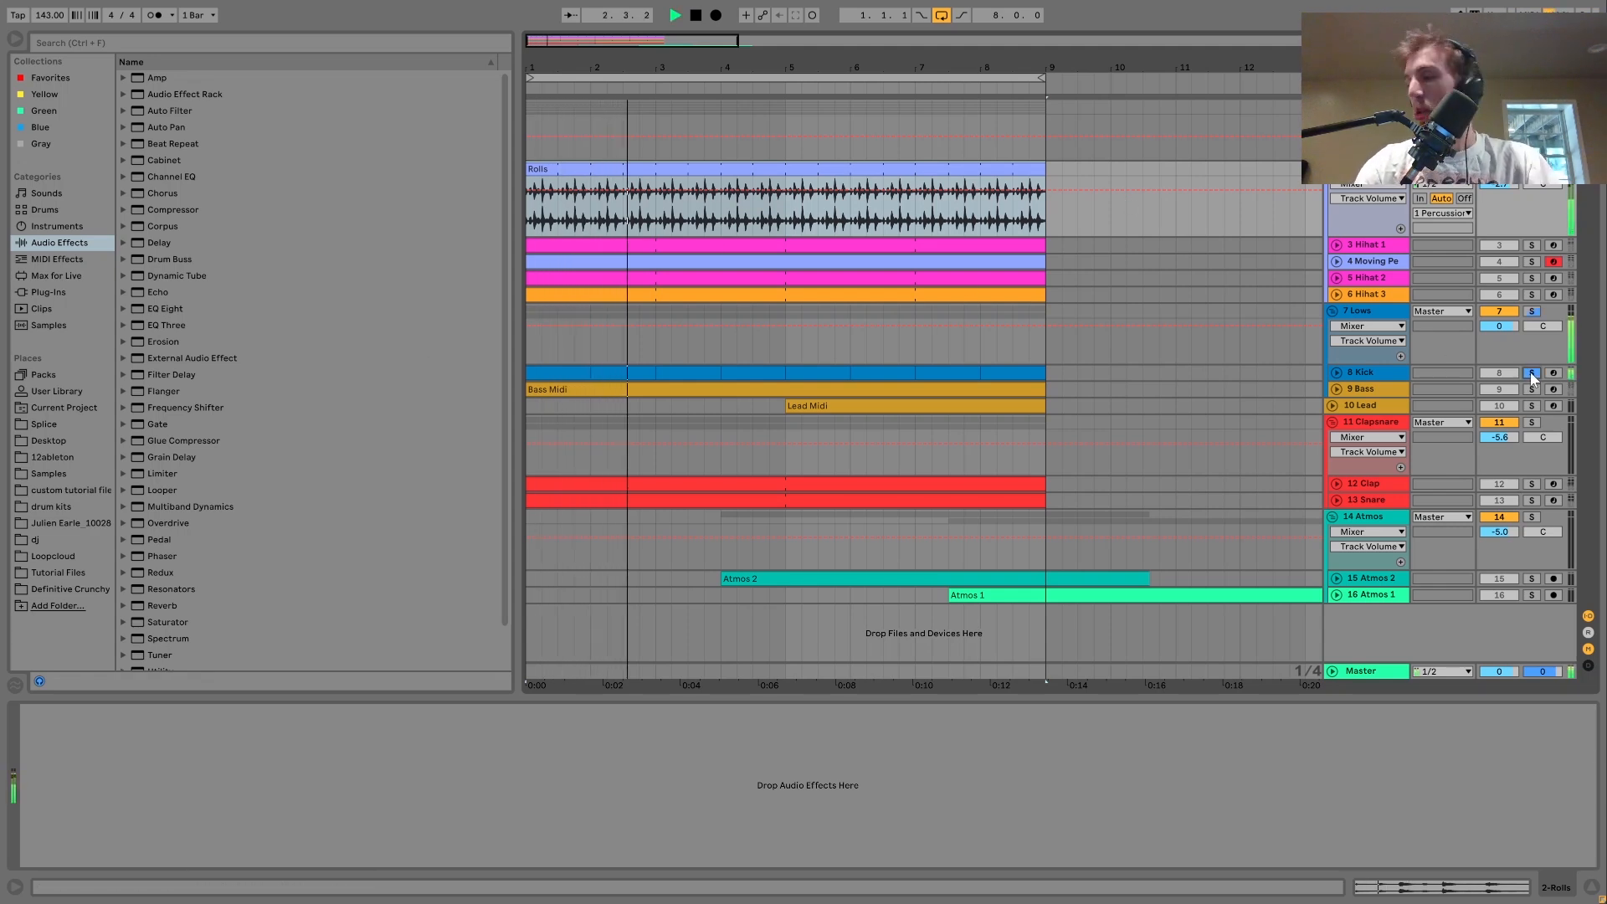
{"action": "key", "text": "space"}
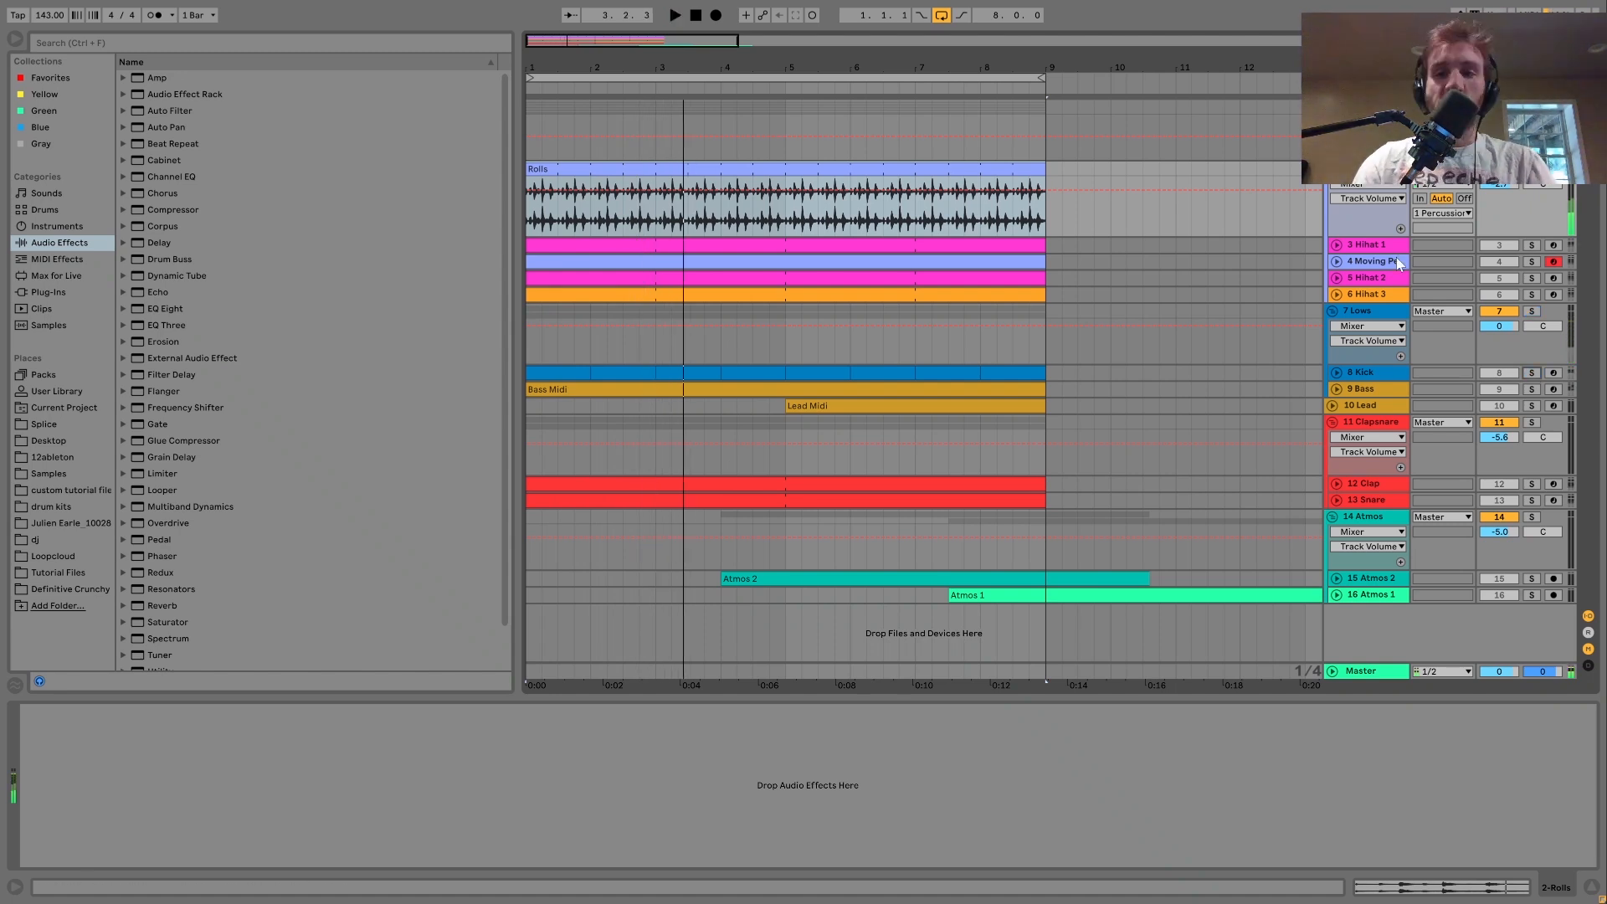
- Solo the Hihat 1 track, unfold it to show its MIDI pattern and play it
{"action": "left_click", "coordinate": [1457, 245]}
{"action": "left_click", "coordinate": [1532, 245]}
{"action": "key", "text": "space"}
{"action": "left_click", "coordinate": [1337, 245]}
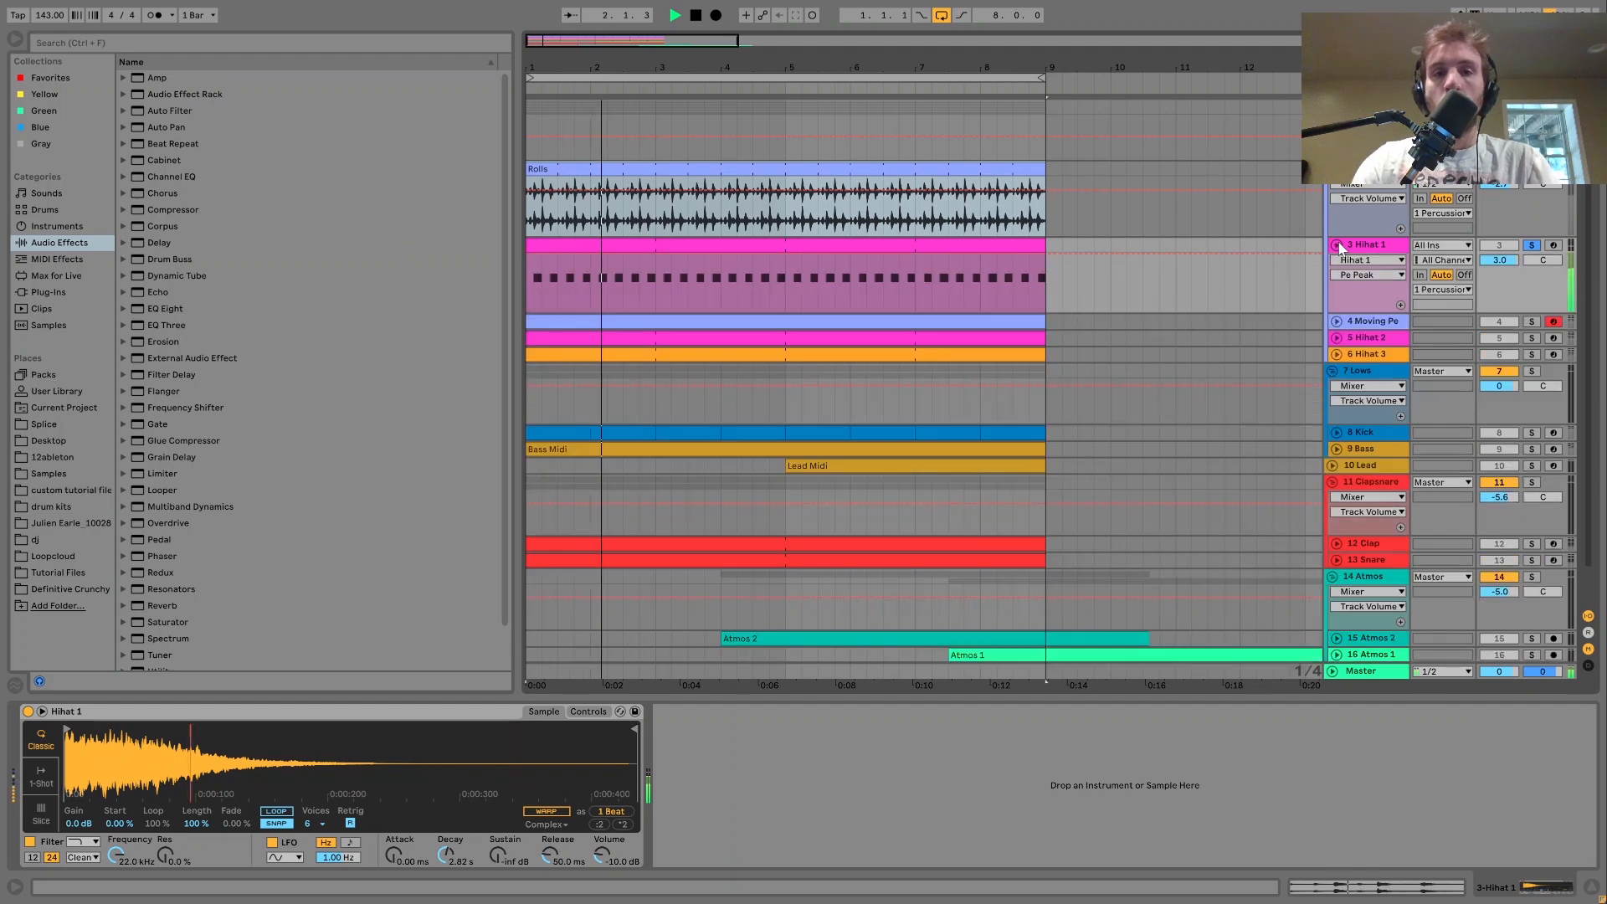
{"action": "scroll", "coordinate": [1339, 244], "scroll_direction": "down", "scroll_amount": 2}
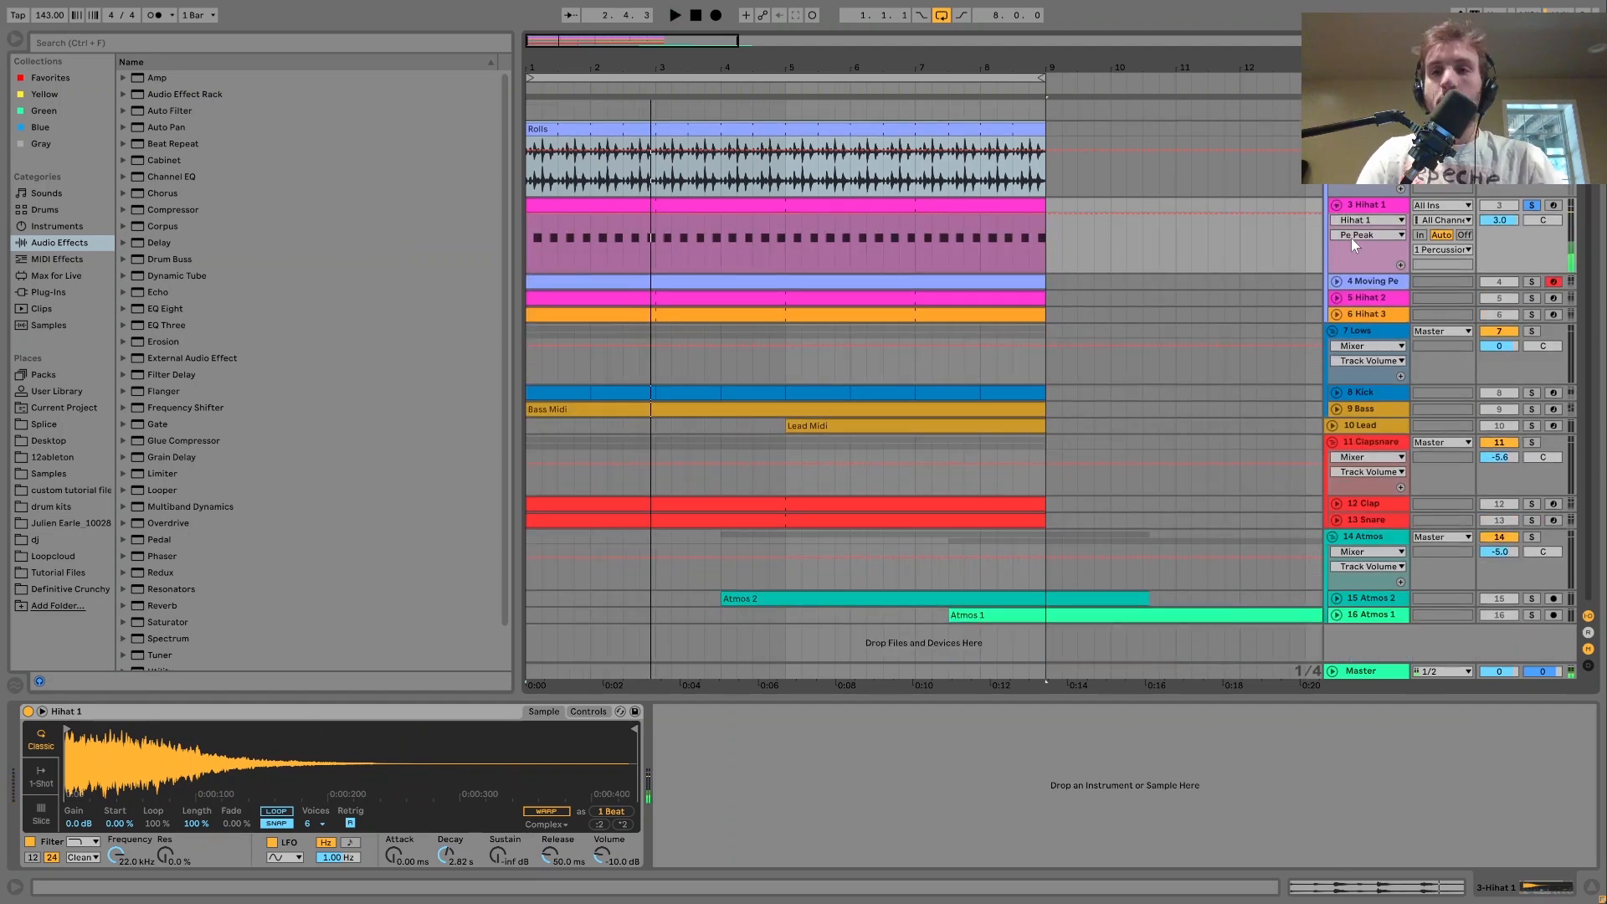
- Unfold the Hihat 2 and Hihat 3 tracks to show their patterns during playback
{"action": "left_click", "coordinate": [1337, 298]}
{"action": "key", "text": "space"}
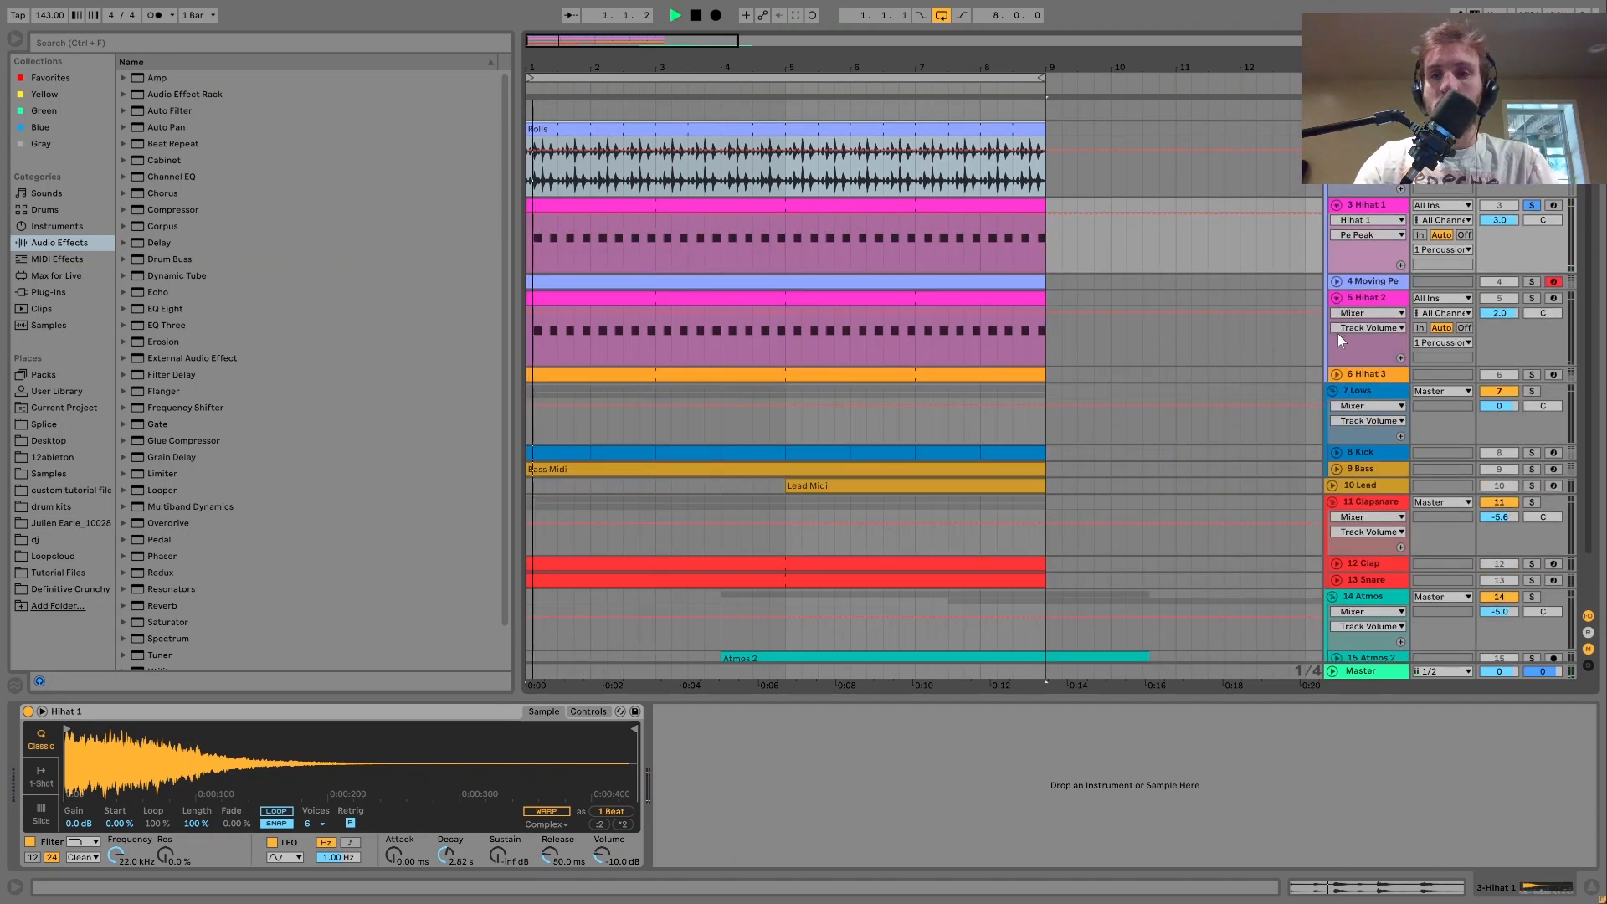
{"action": "left_click", "coordinate": [1337, 374]}
{"action": "left_click", "coordinate": [1532, 298]}
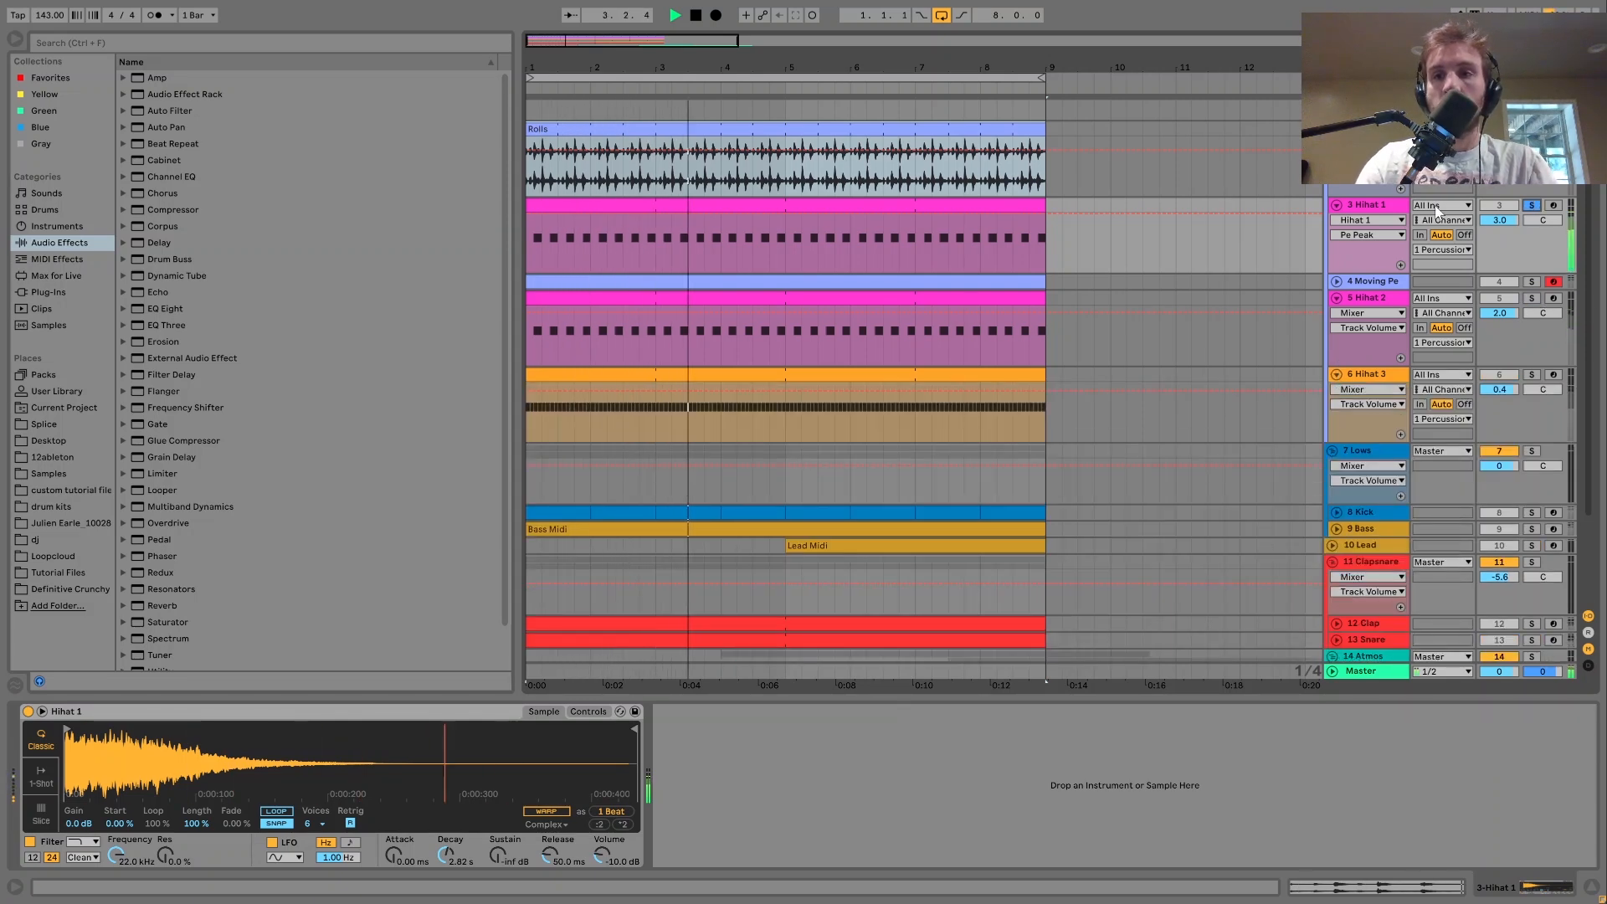
- Turn off the solo on Hihat 1 and listen to the looped section with all tracks
{"action": "left_click", "coordinate": [1533, 206]}
{"action": "key", "text": "space"}
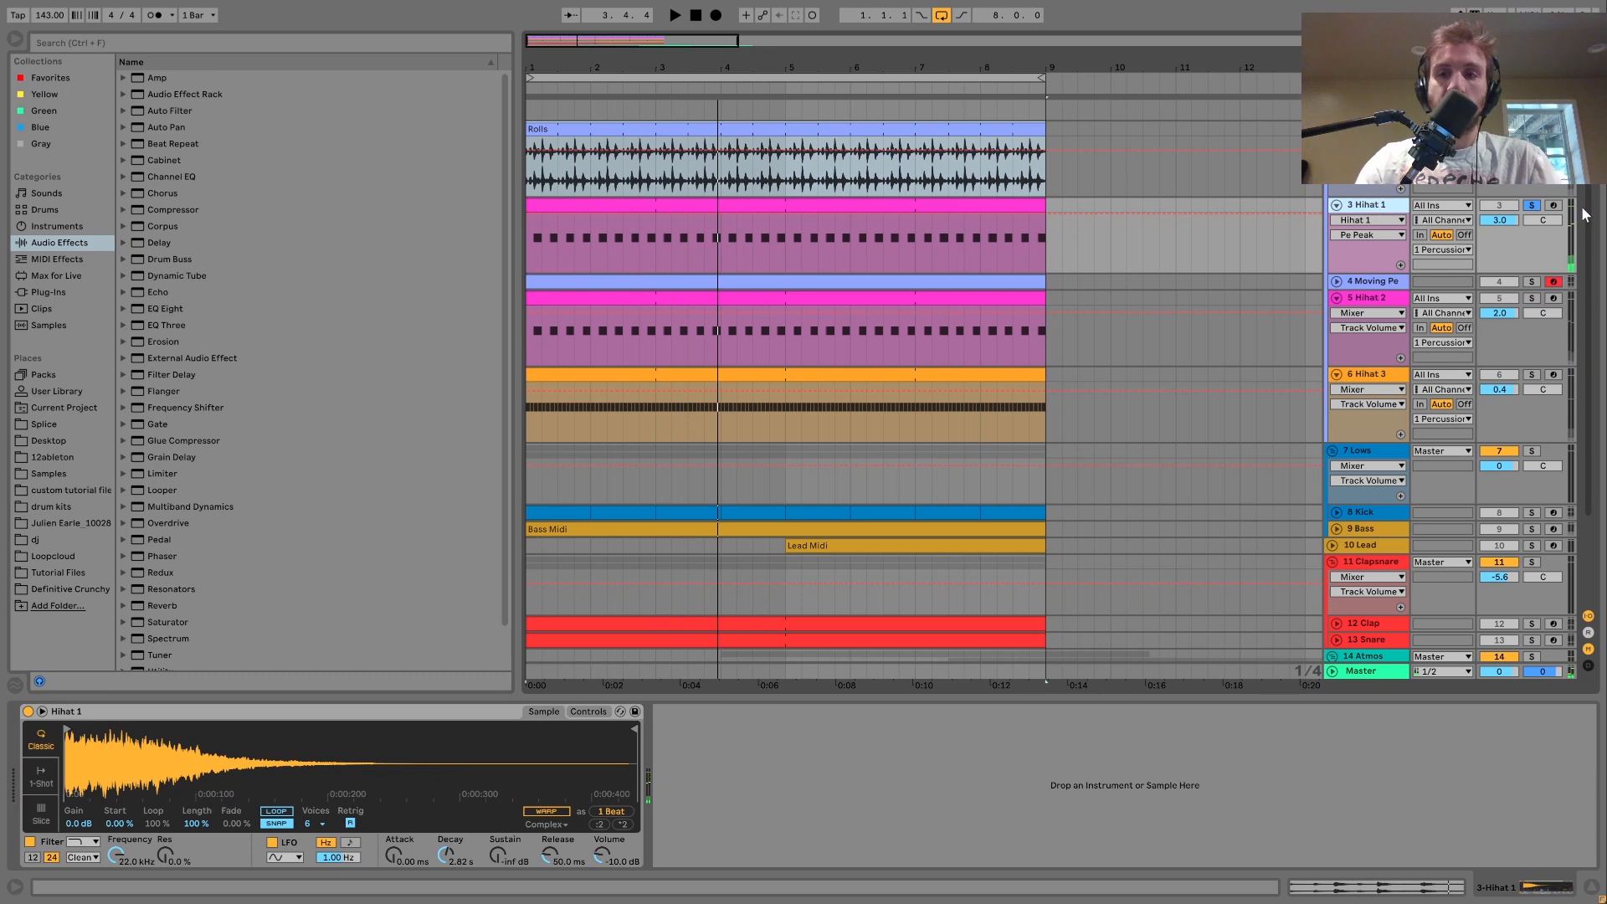
{"action": "left_click", "coordinate": [1531, 206]}
{"action": "key", "text": "space"}
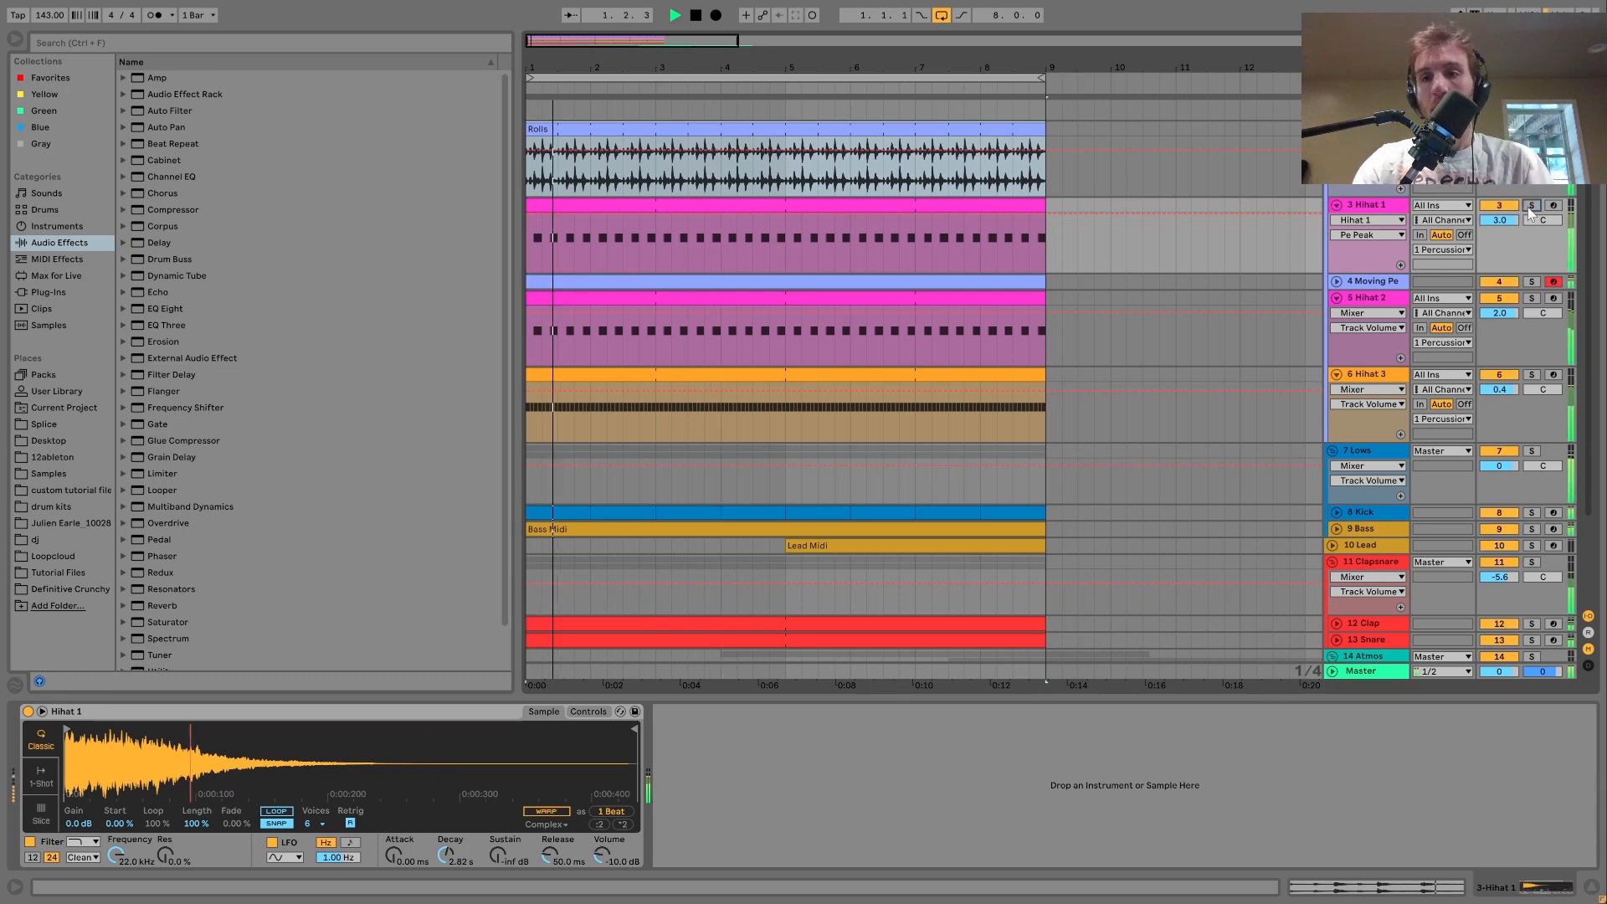
{"action": "key", "text": "space"}
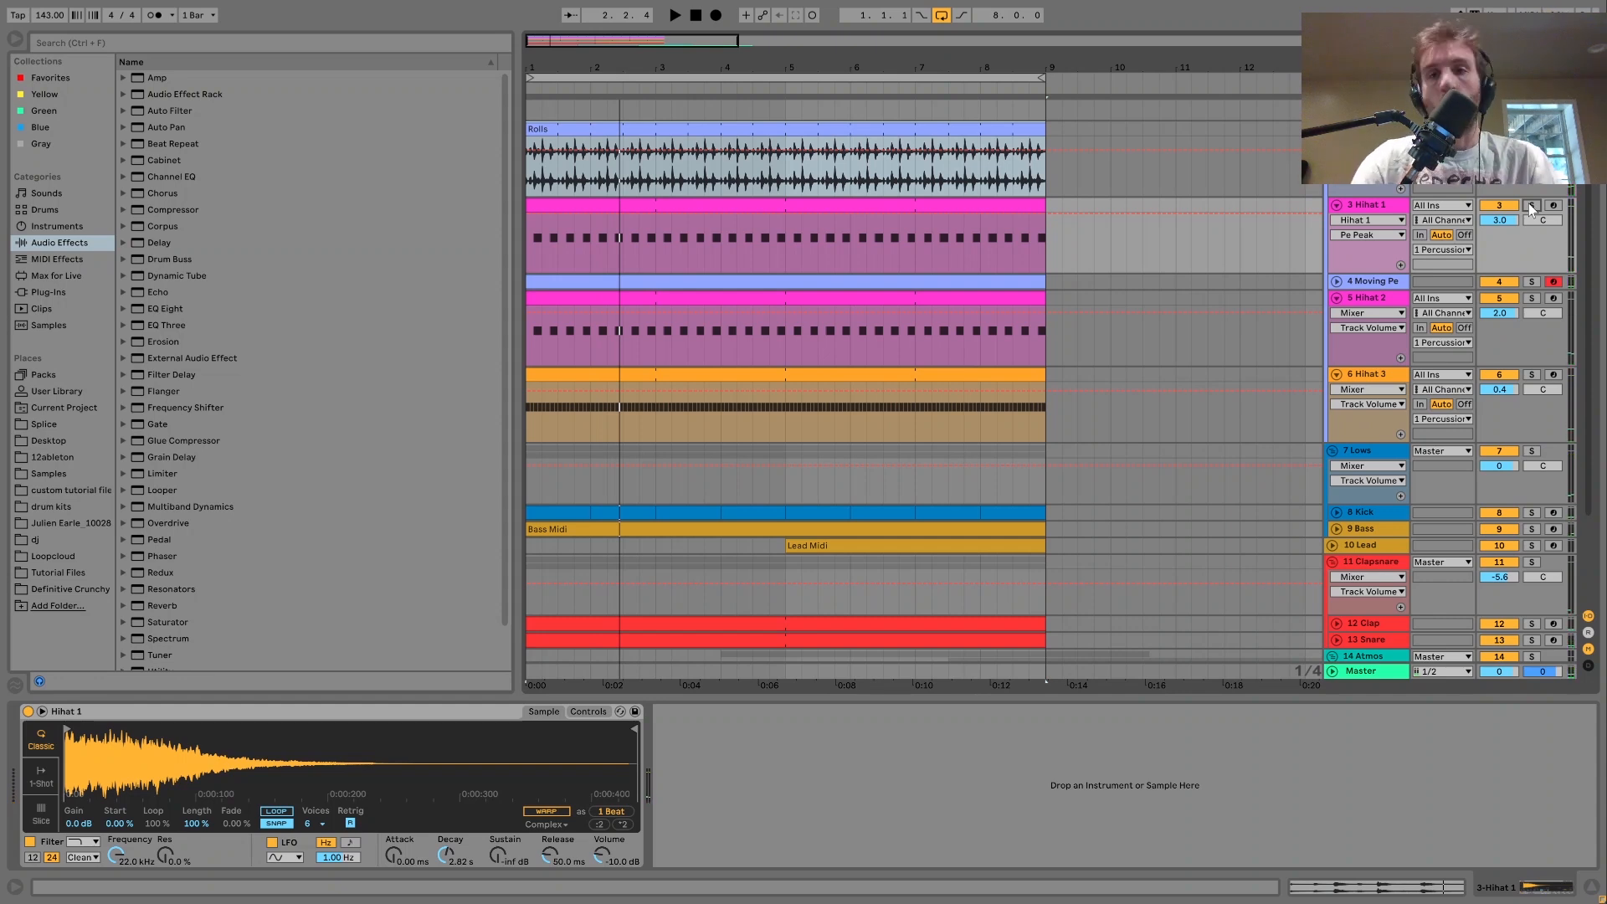
{"action": "left_click", "coordinate": [1358, 211]}
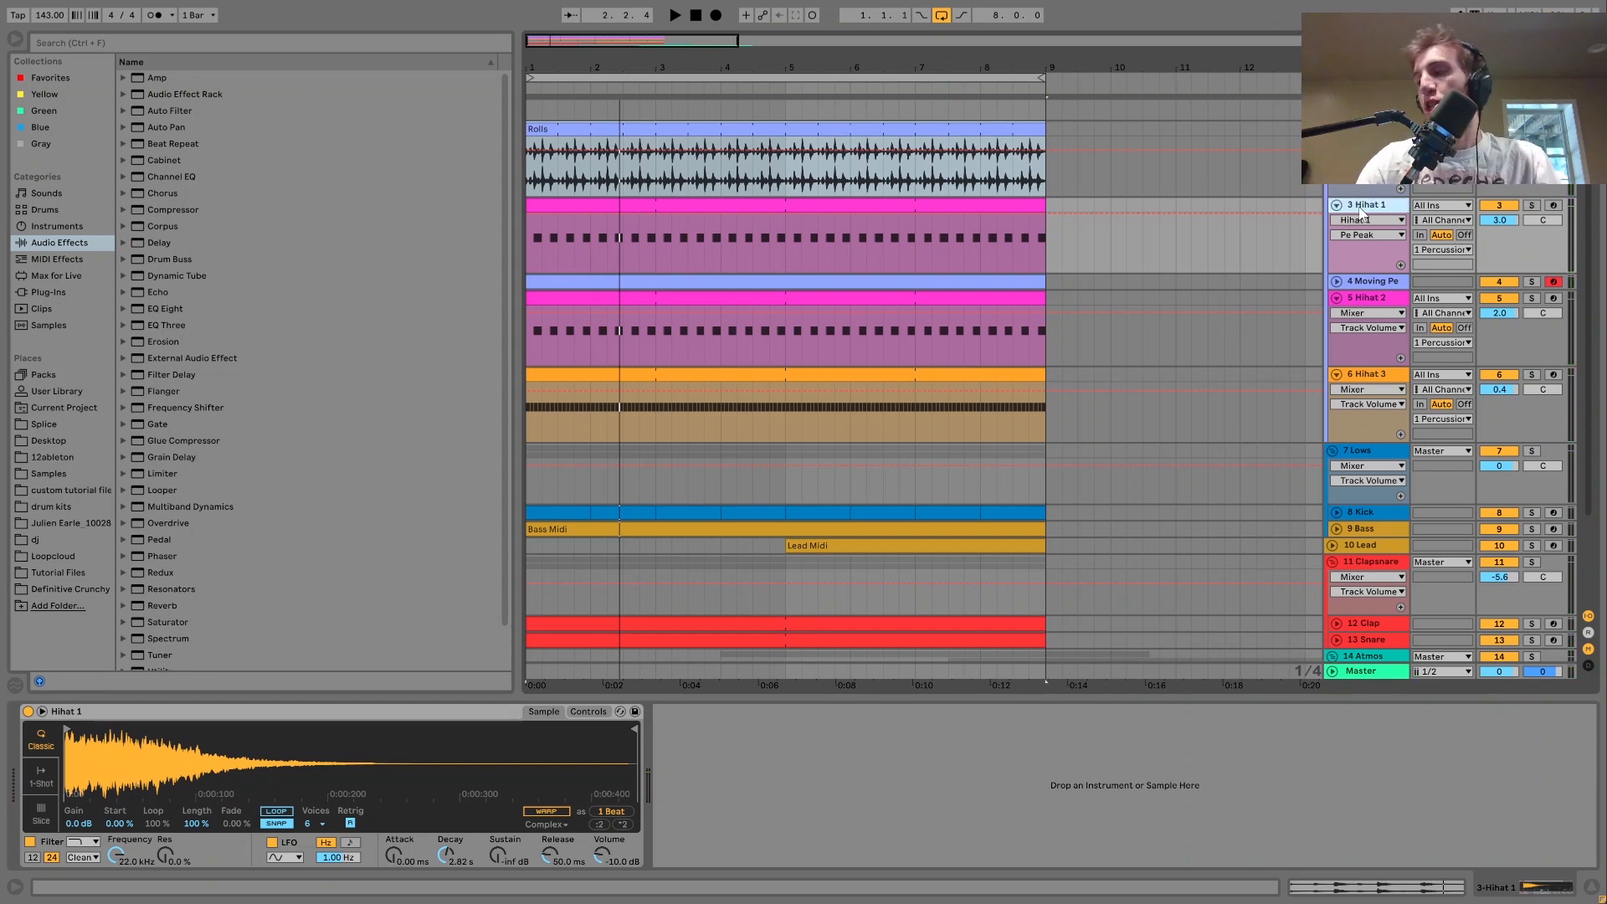
{"action": "key", "text": "space"}
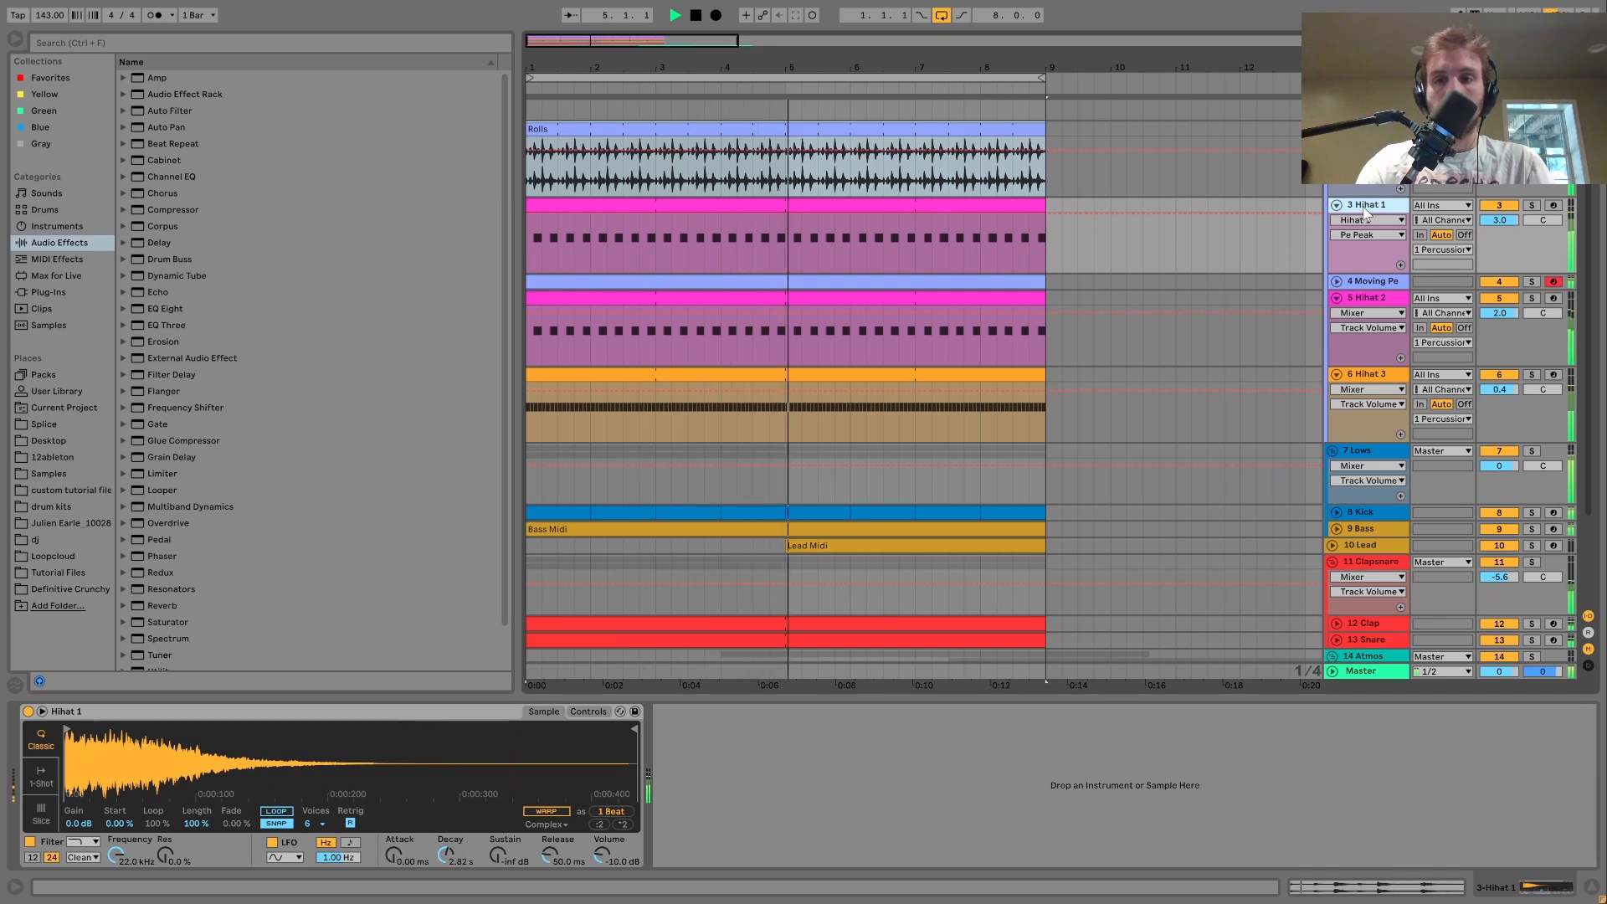
{"action": "key", "text": "space"}
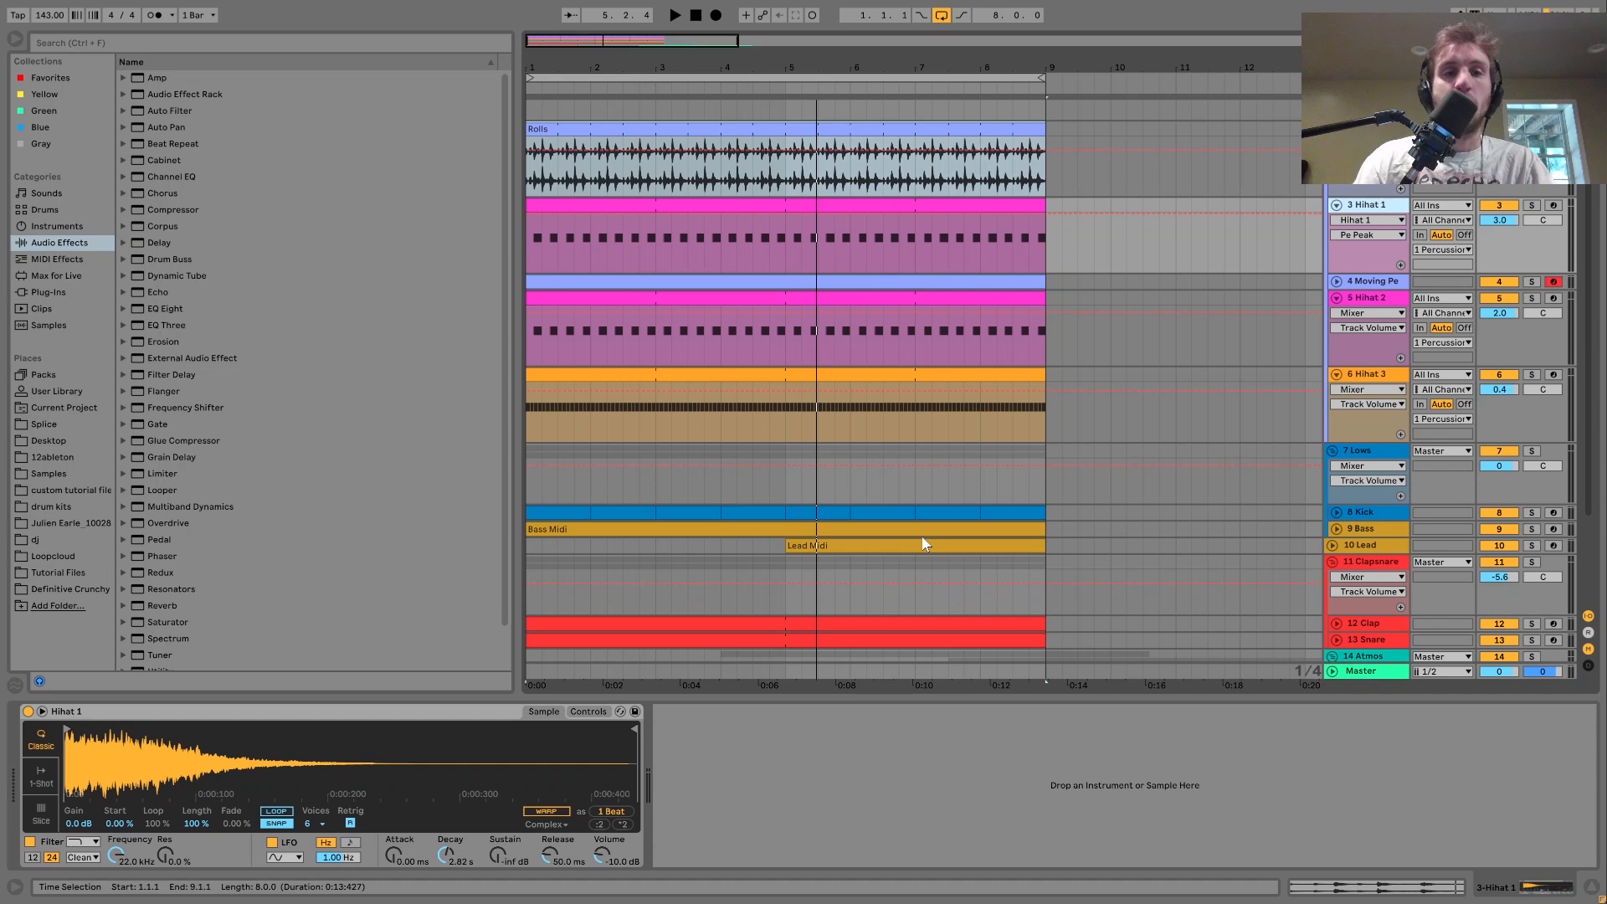
{"action": "key", "text": "space"}
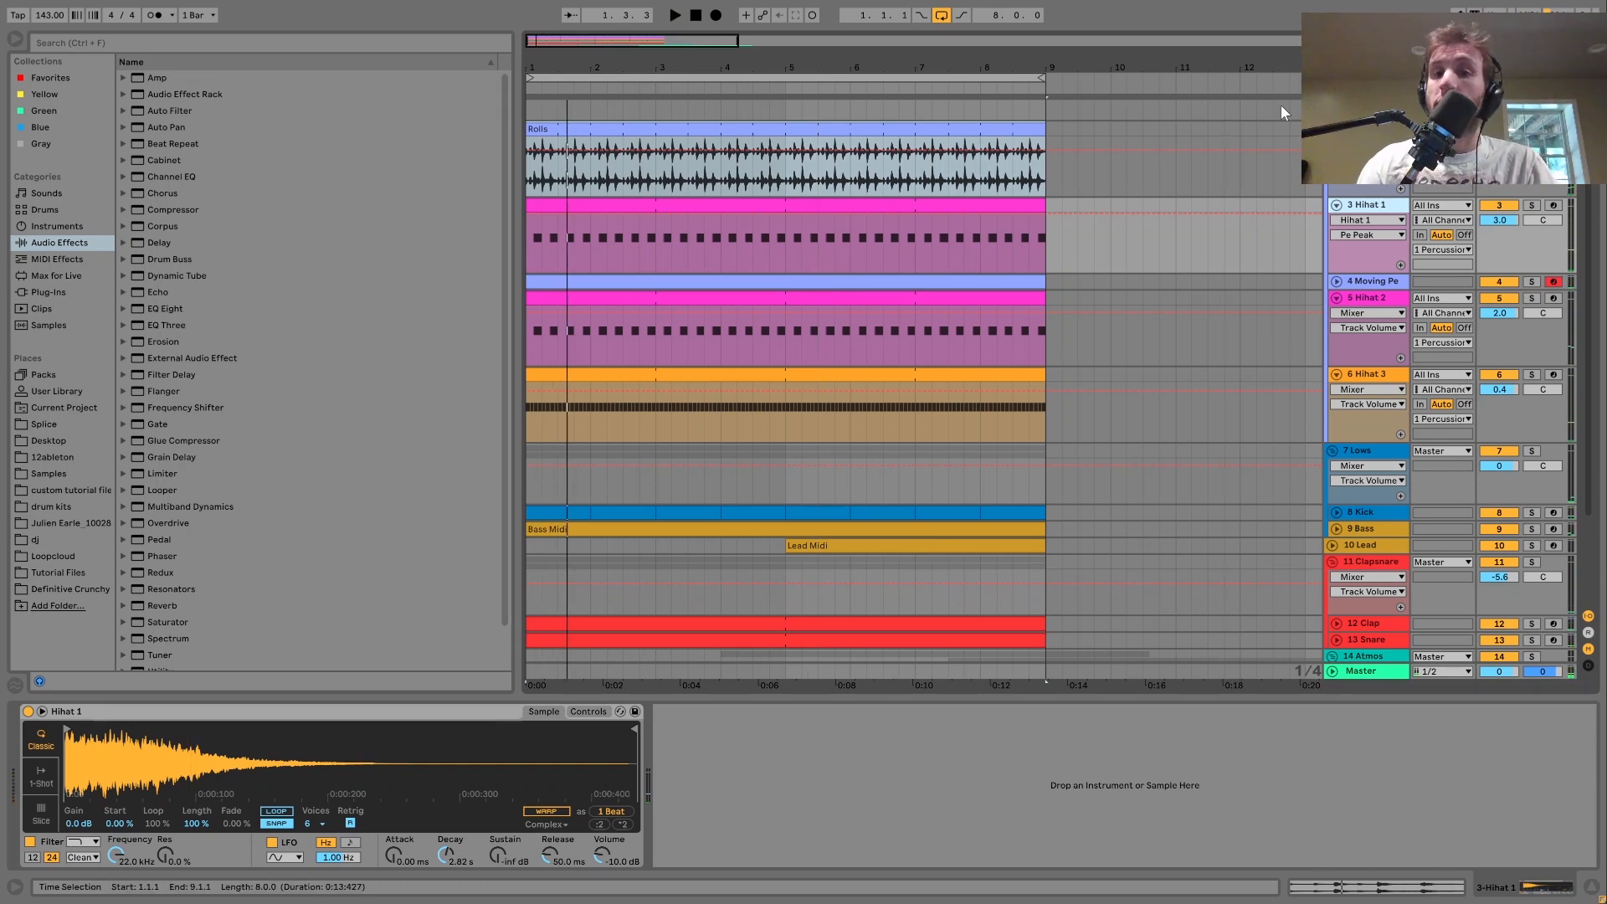
- Solo the Moving Perc track, unfold it to show its pattern and play it
{"action": "left_click", "coordinate": [1382, 283]}
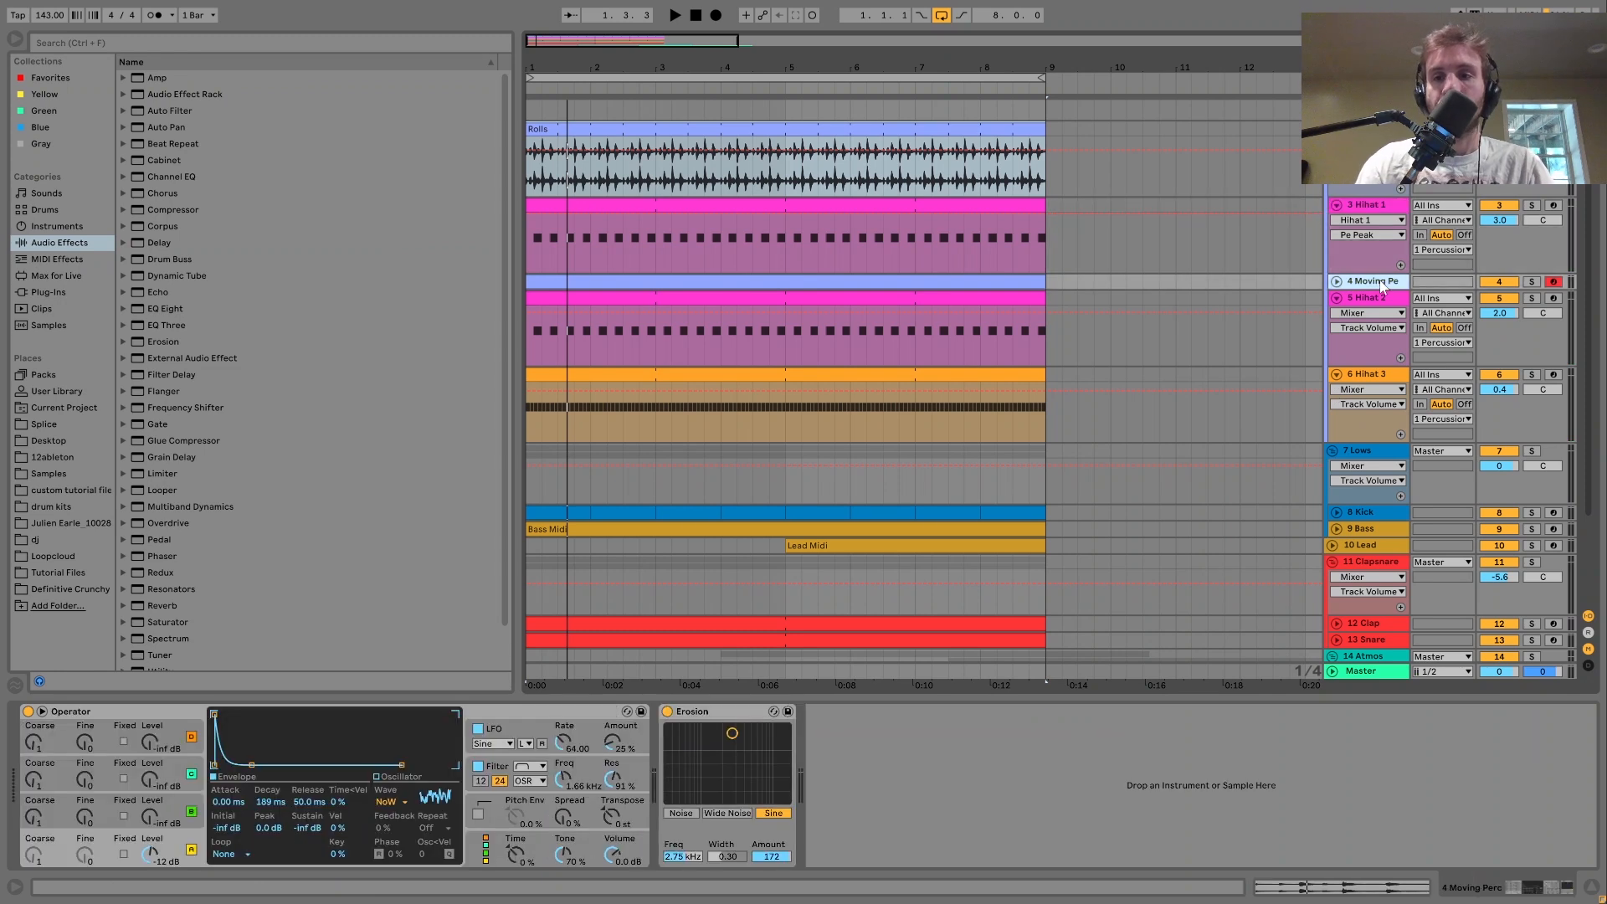
{"action": "key", "text": "space"}
{"action": "left_click", "coordinate": [1336, 282]}
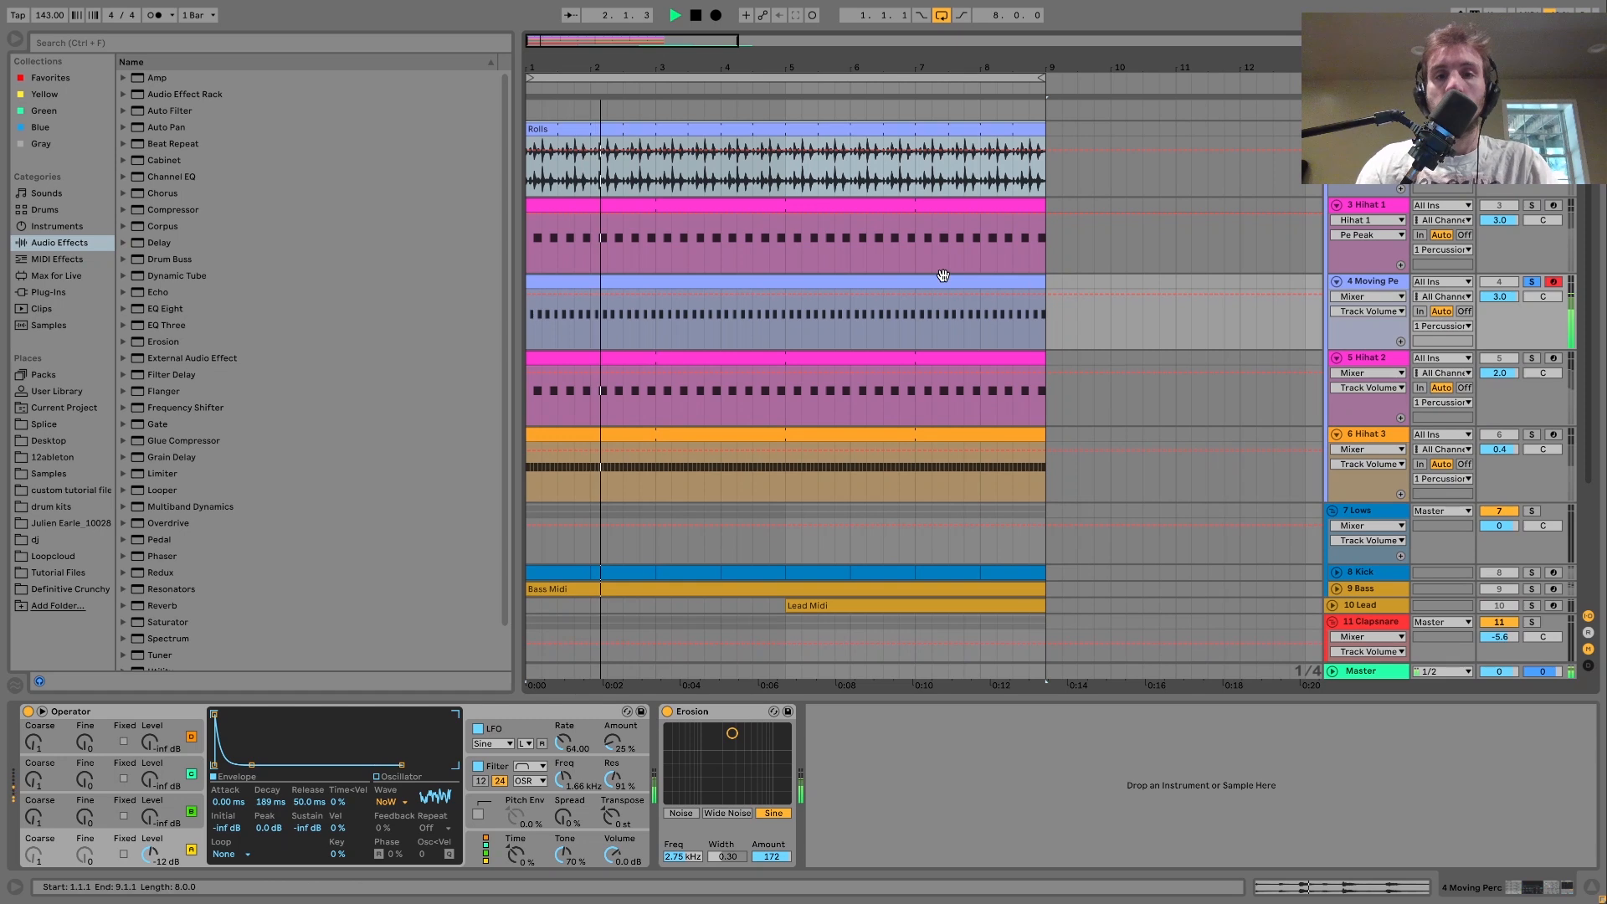
{"action": "key", "text": "space"}
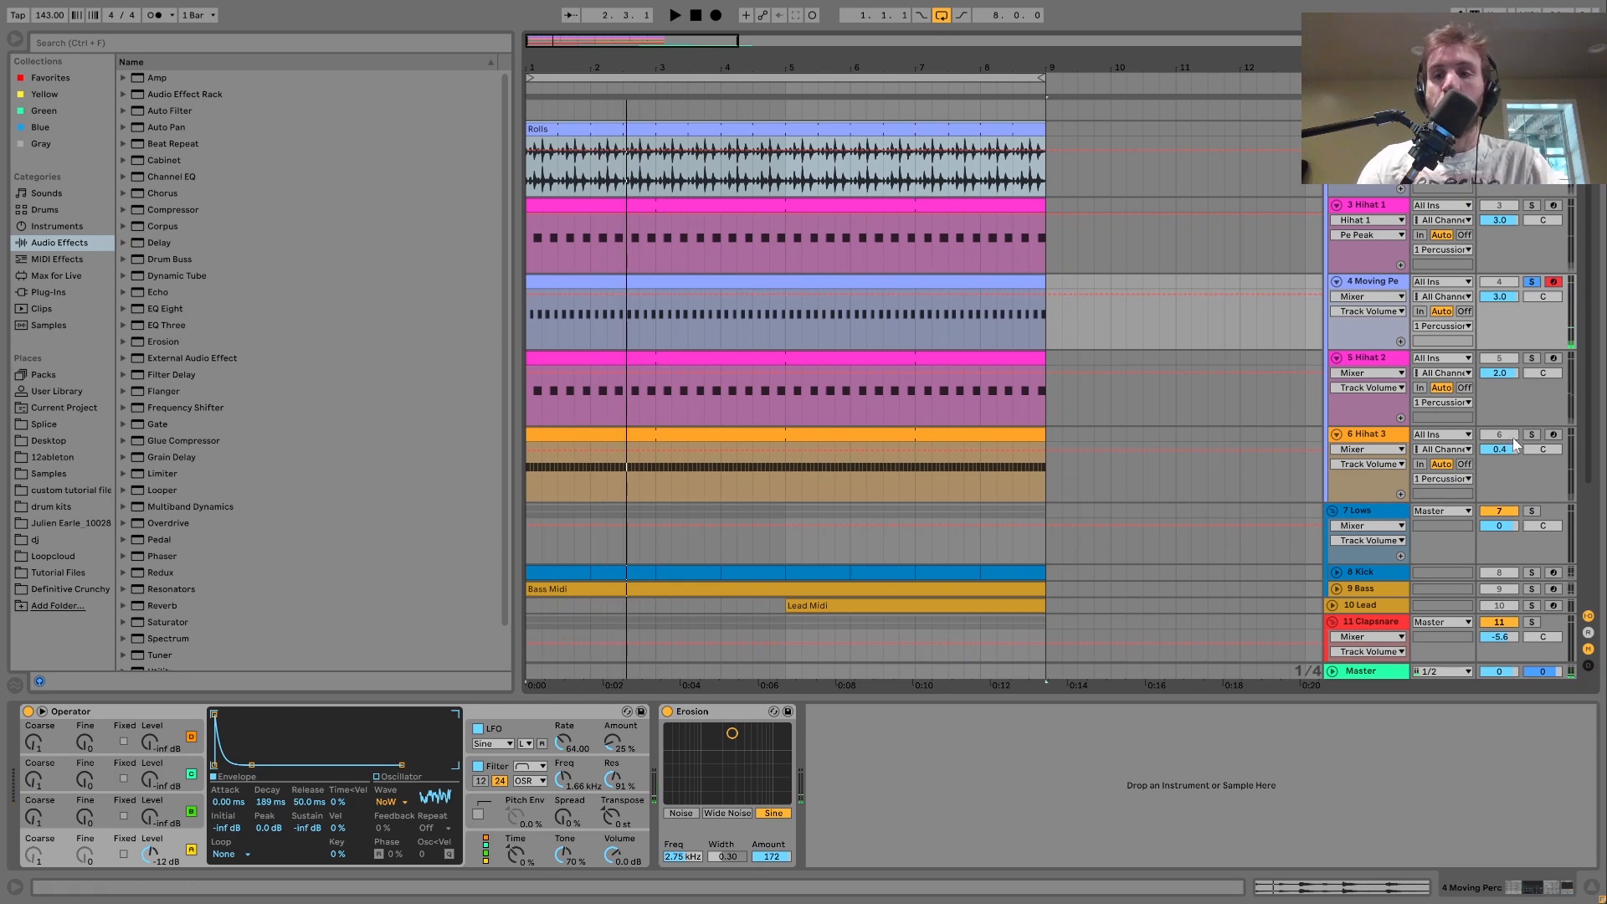
- Audition Moving Perc against Hihat 3 by briefly toggling Hihat 3's solo
{"action": "key", "text": "space"}
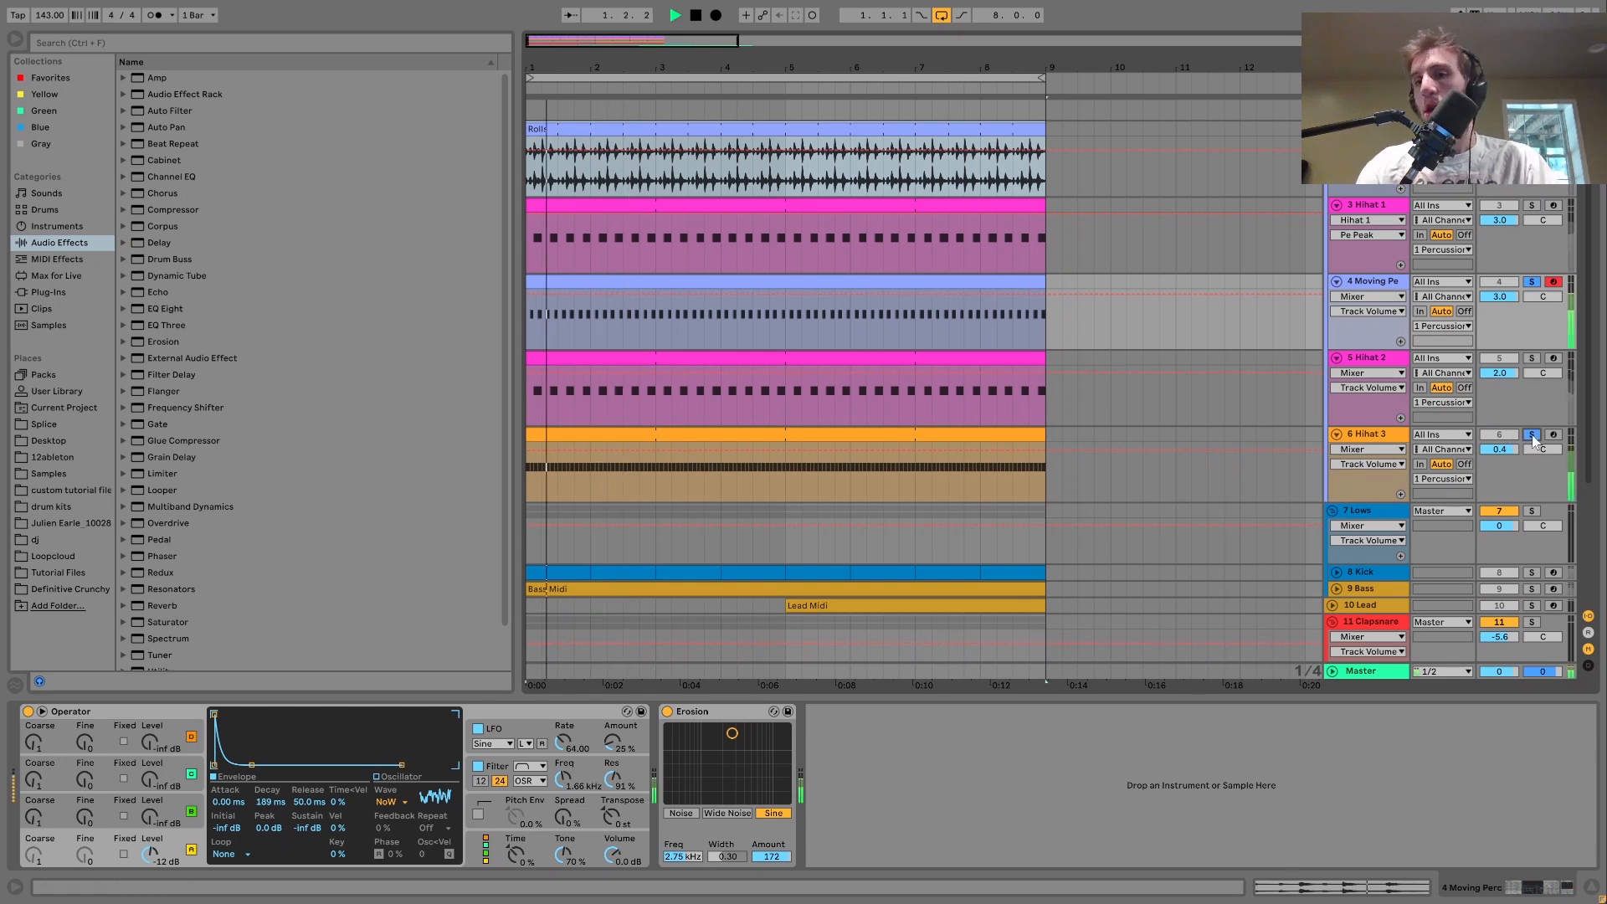
{"action": "left_click", "coordinate": [1533, 434]}
{"action": "key", "text": "space"}
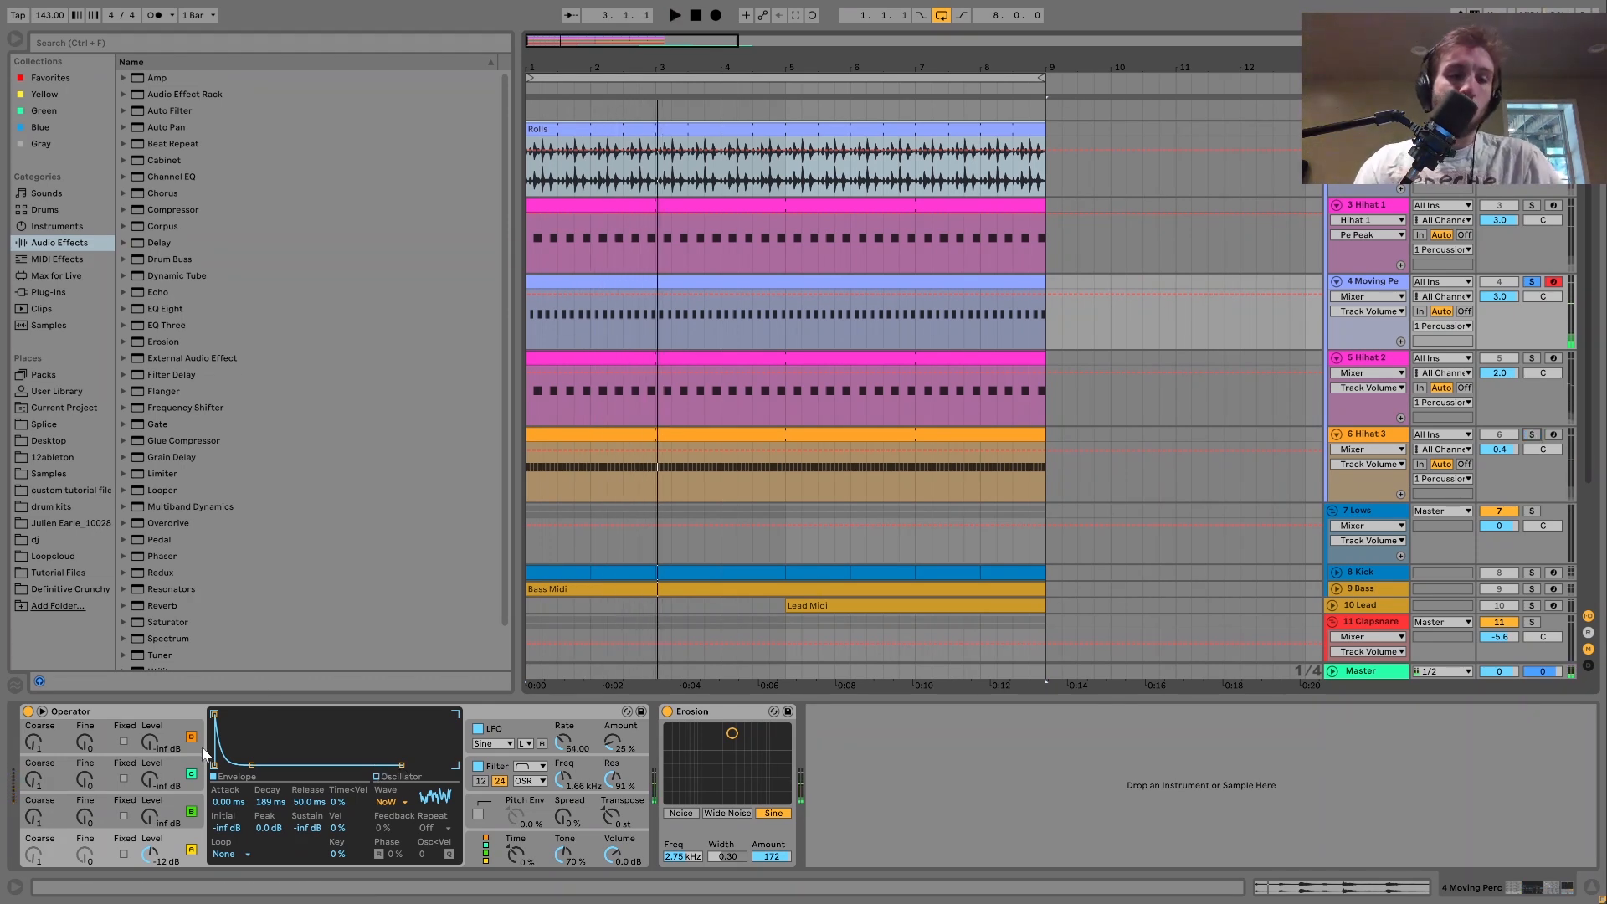
- Show the filter settings of Moving Perc's Operator and play the soloed sound
{"action": "left_click", "coordinate": [497, 770]}
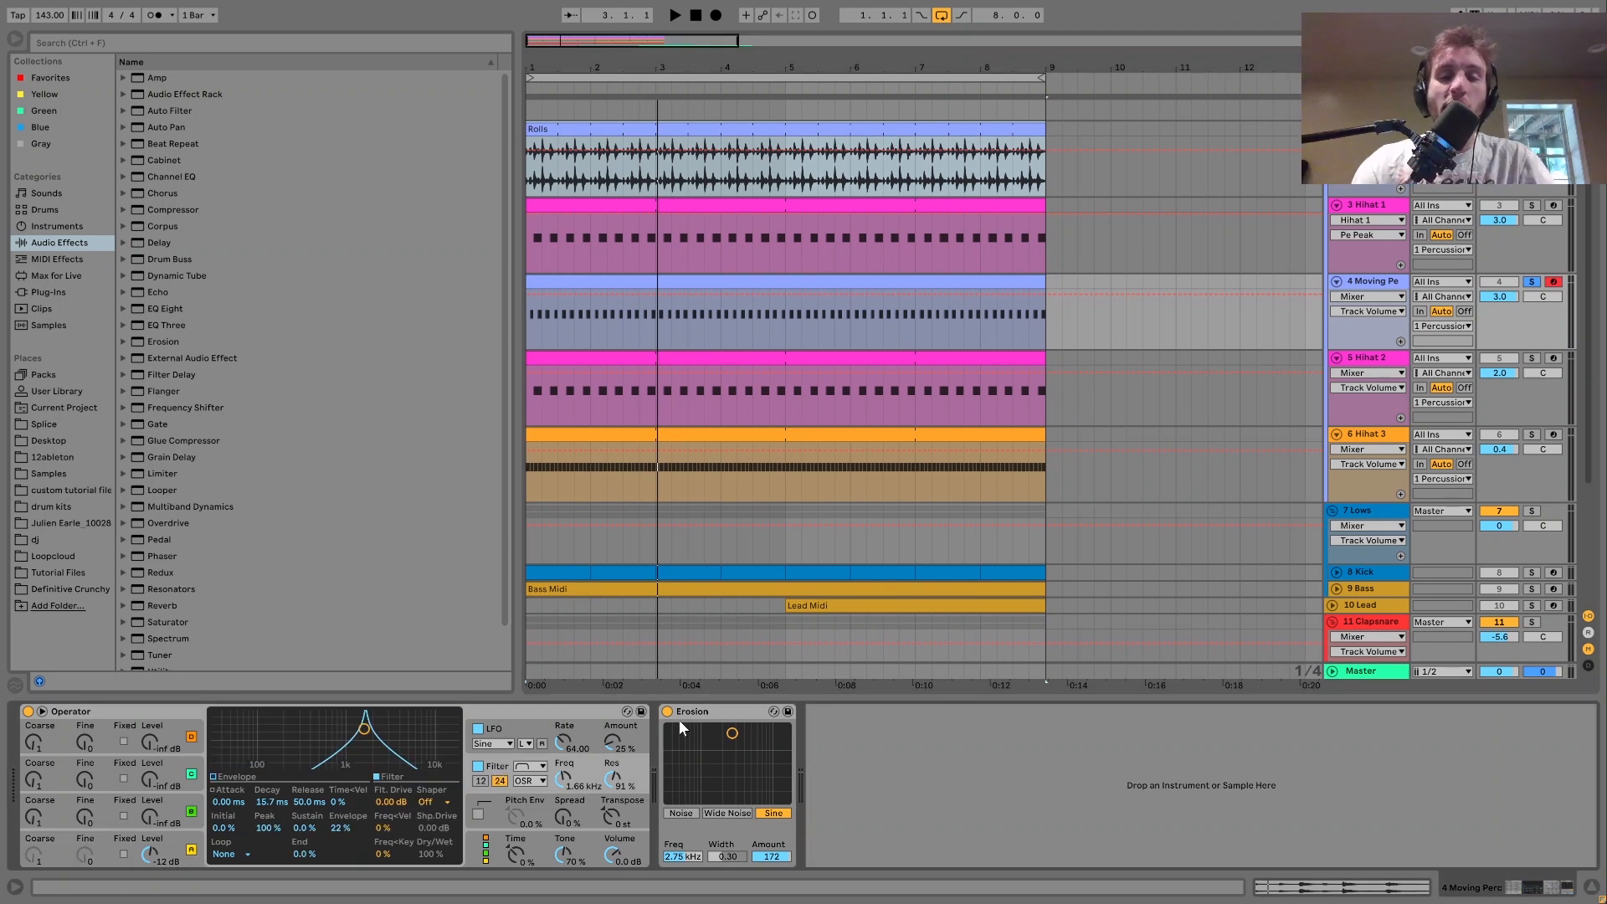
{"action": "key", "text": "space"}
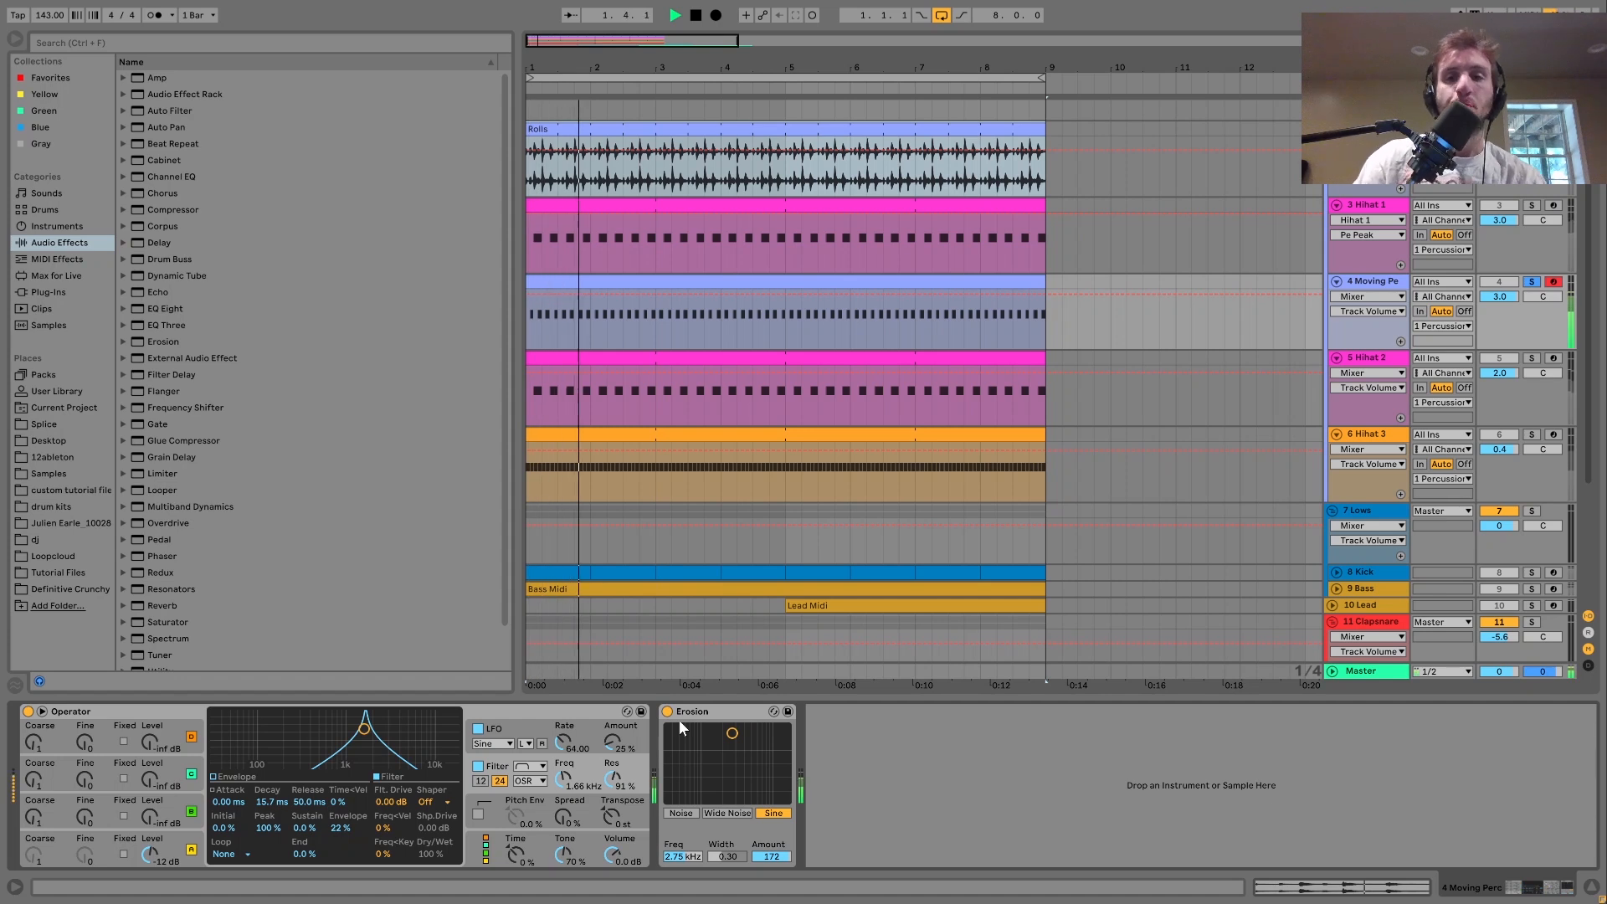
{"action": "key", "text": "space"}
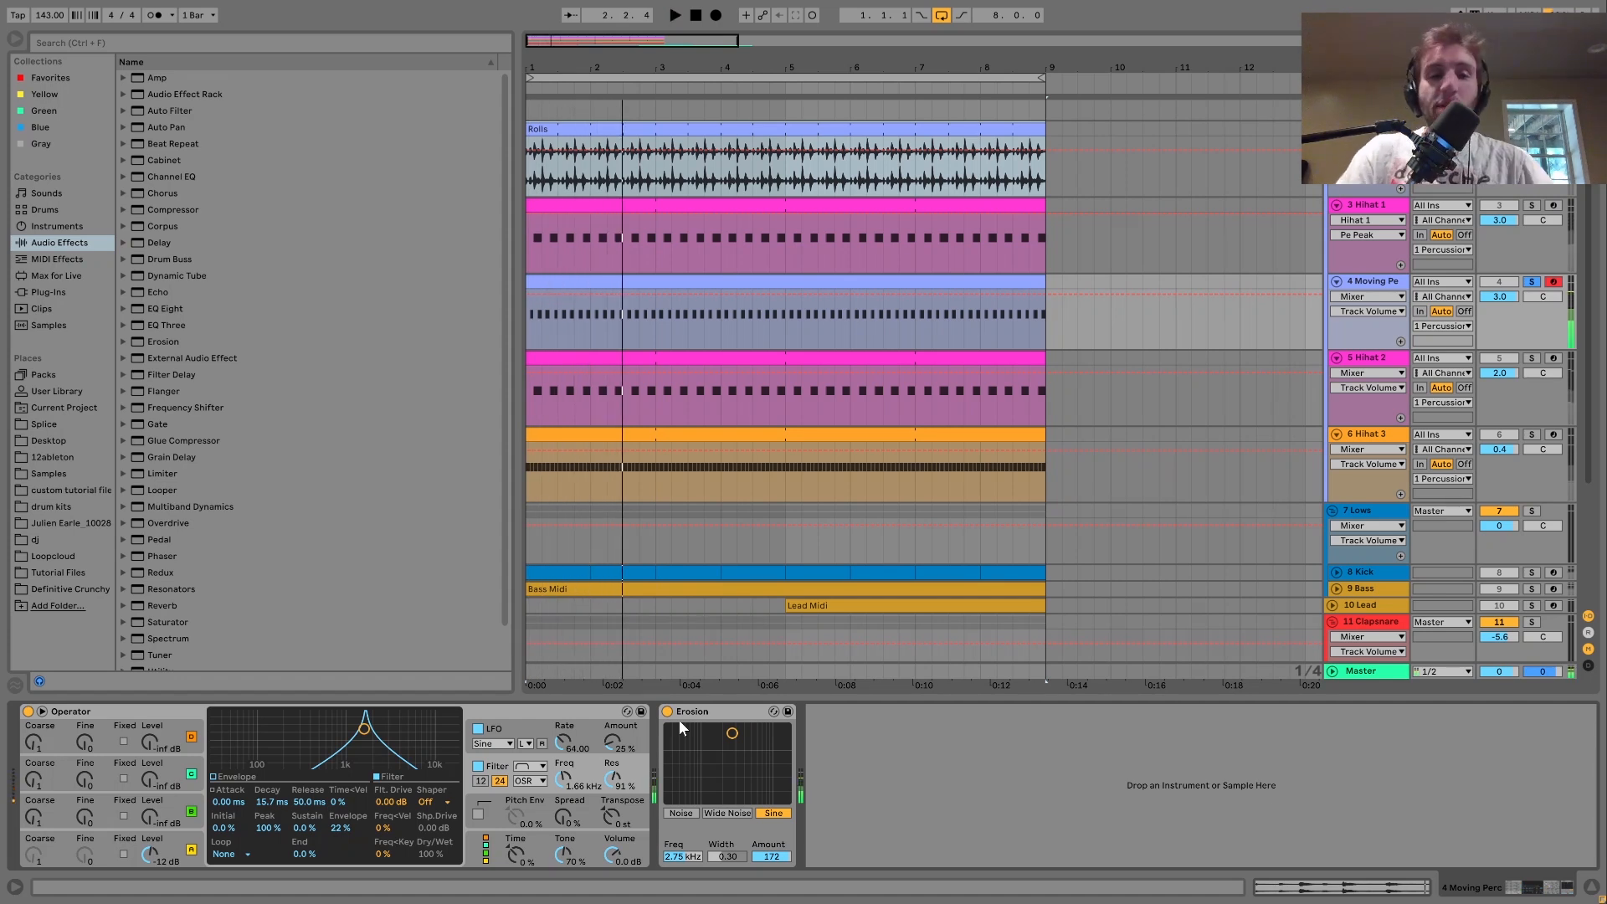
- Show the LFO settings of Moving Perc's Operator and replay the soloed sound
{"action": "key", "text": "space"}
{"action": "left_click", "coordinate": [517, 725]}
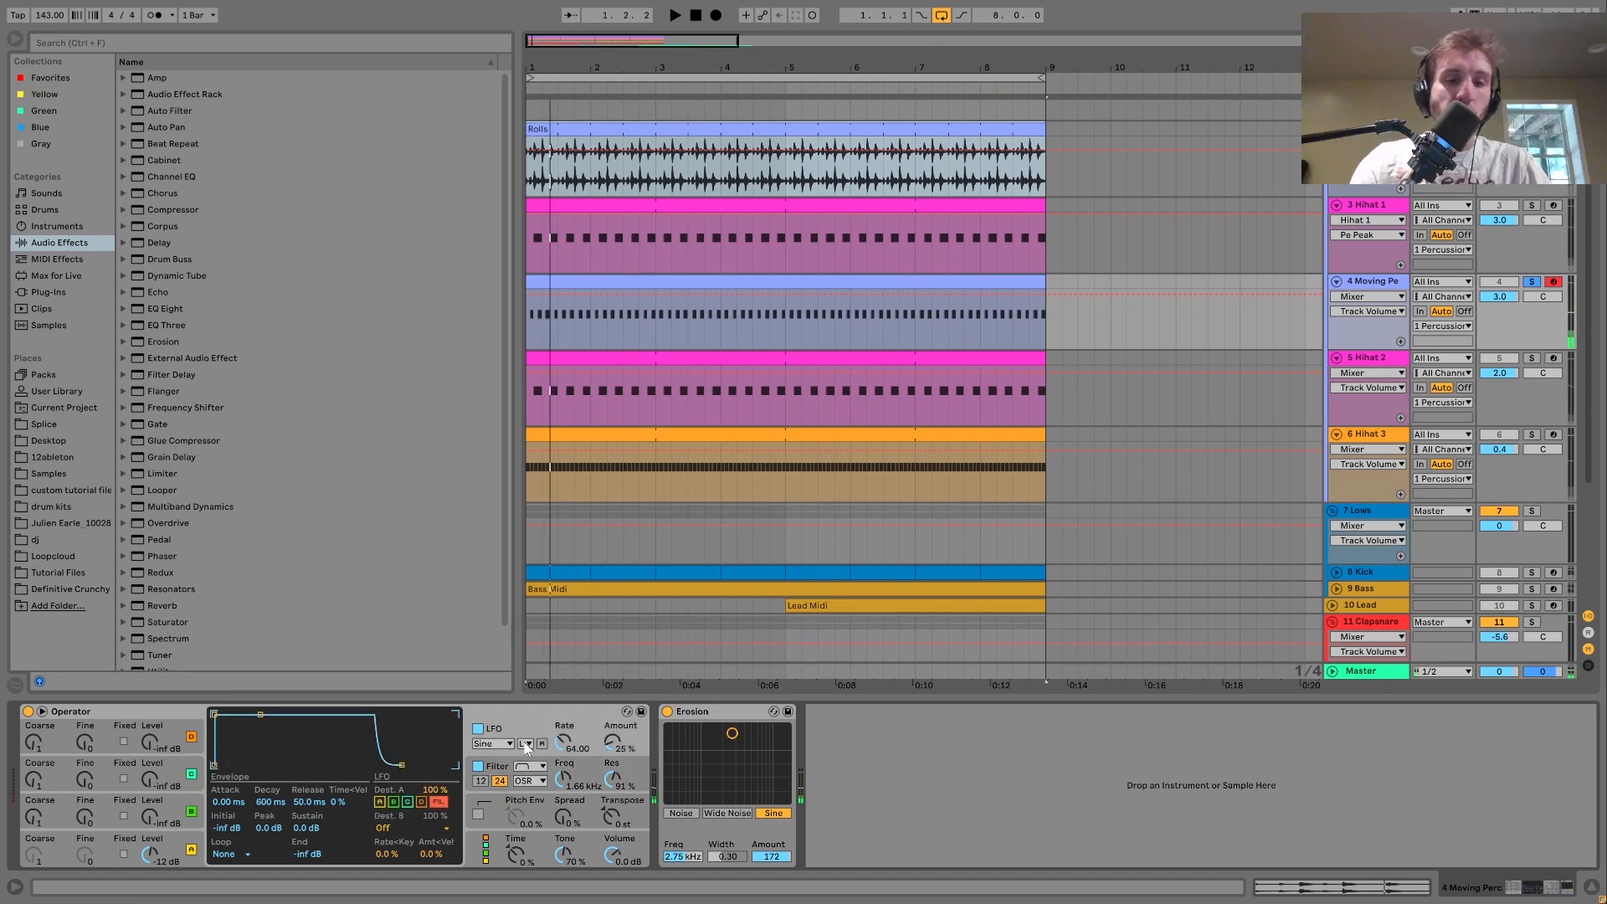
{"action": "key", "text": "space"}
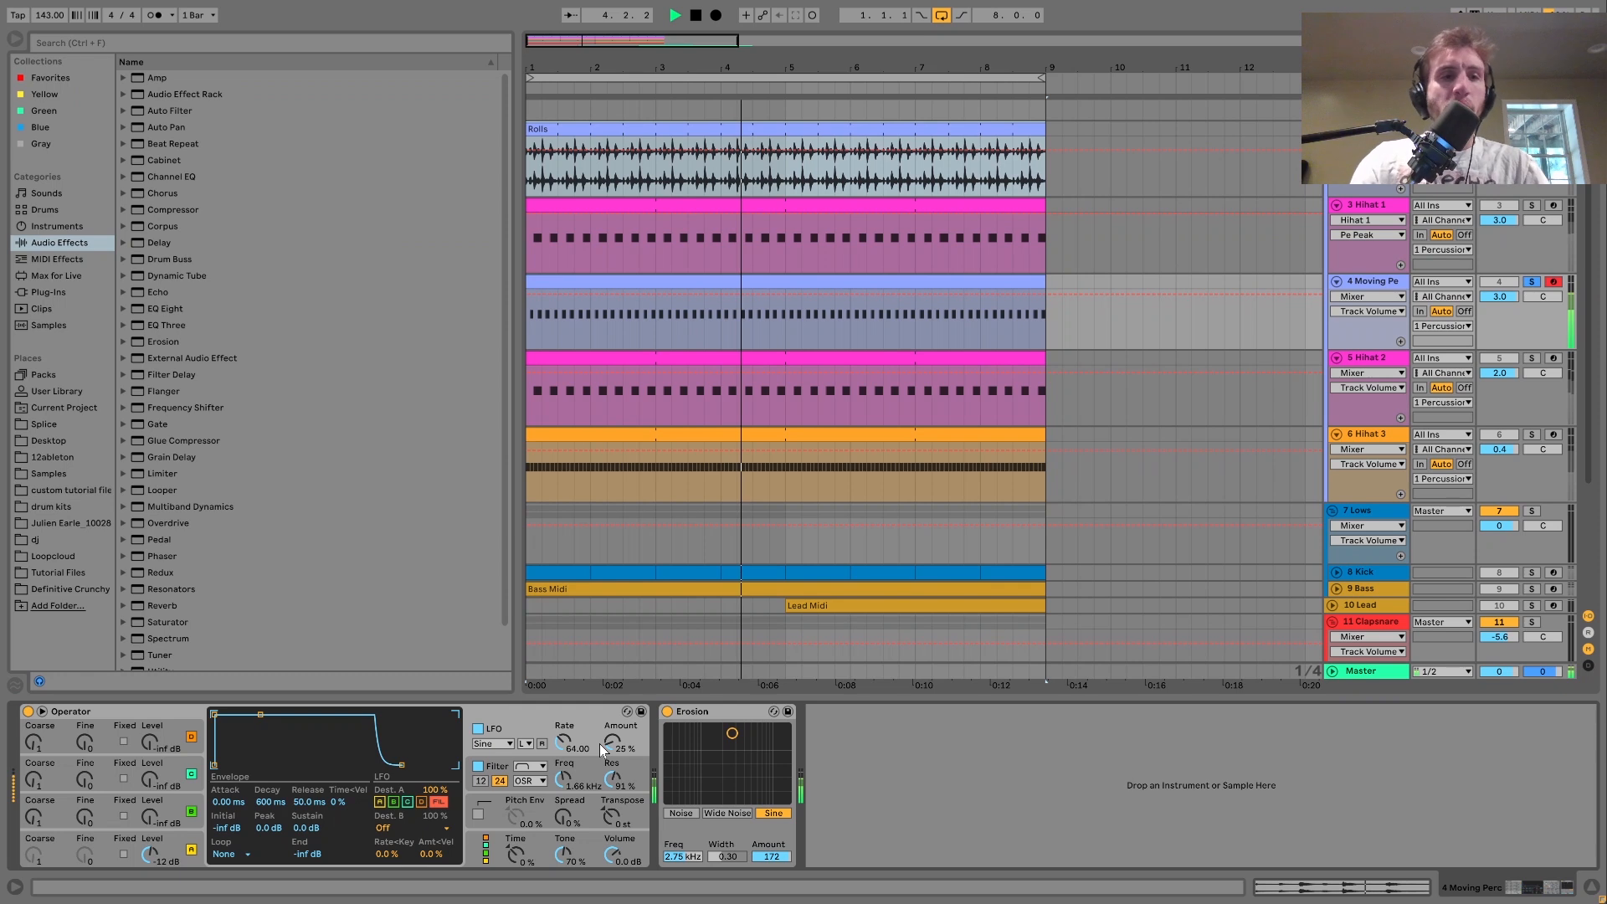
{"action": "key", "text": "space"}
{"action": "key", "text": "space"}
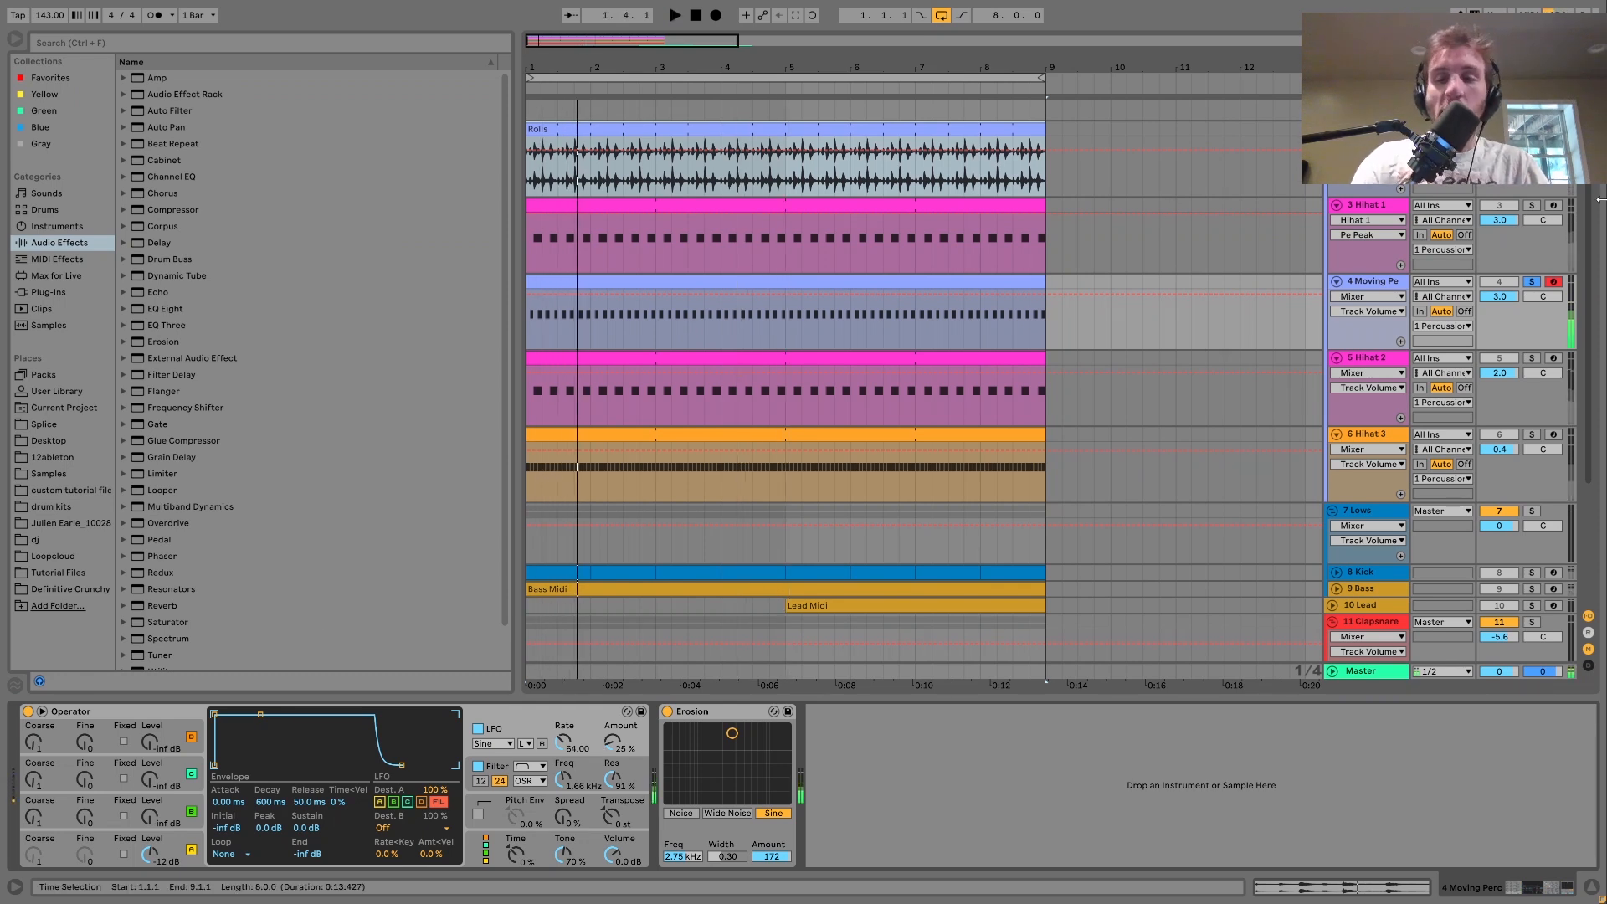
- Turn off the solo on Moving Perc and play the looped section with all tracks
{"action": "left_click", "coordinate": [1532, 282]}
{"action": "key", "text": "space"}
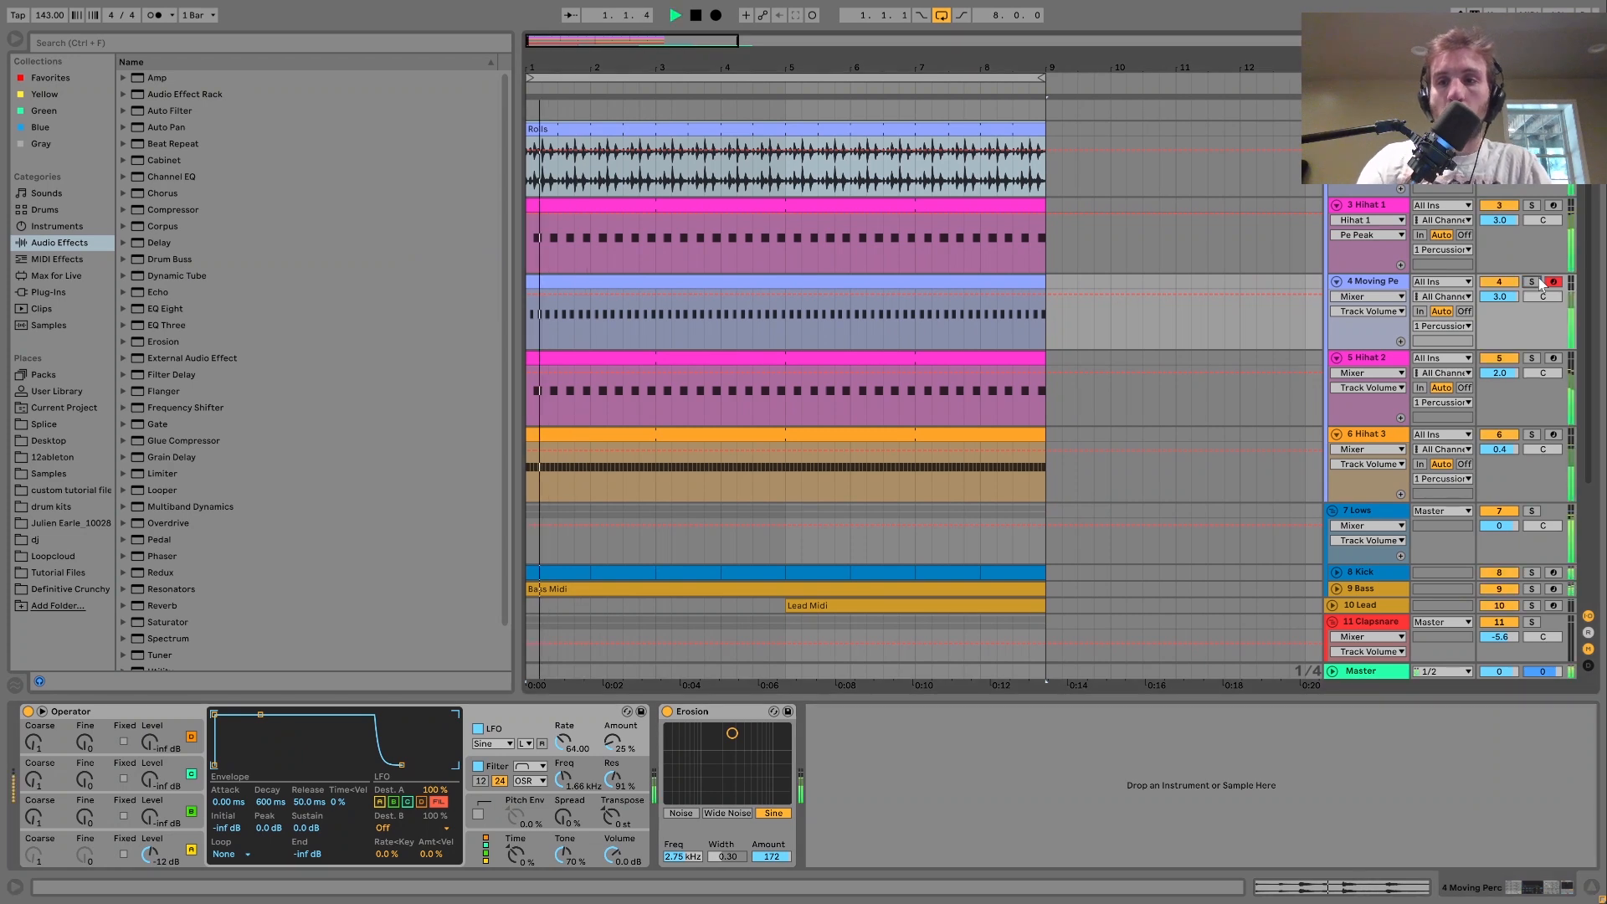
{"action": "left_click", "coordinate": [1383, 283]}
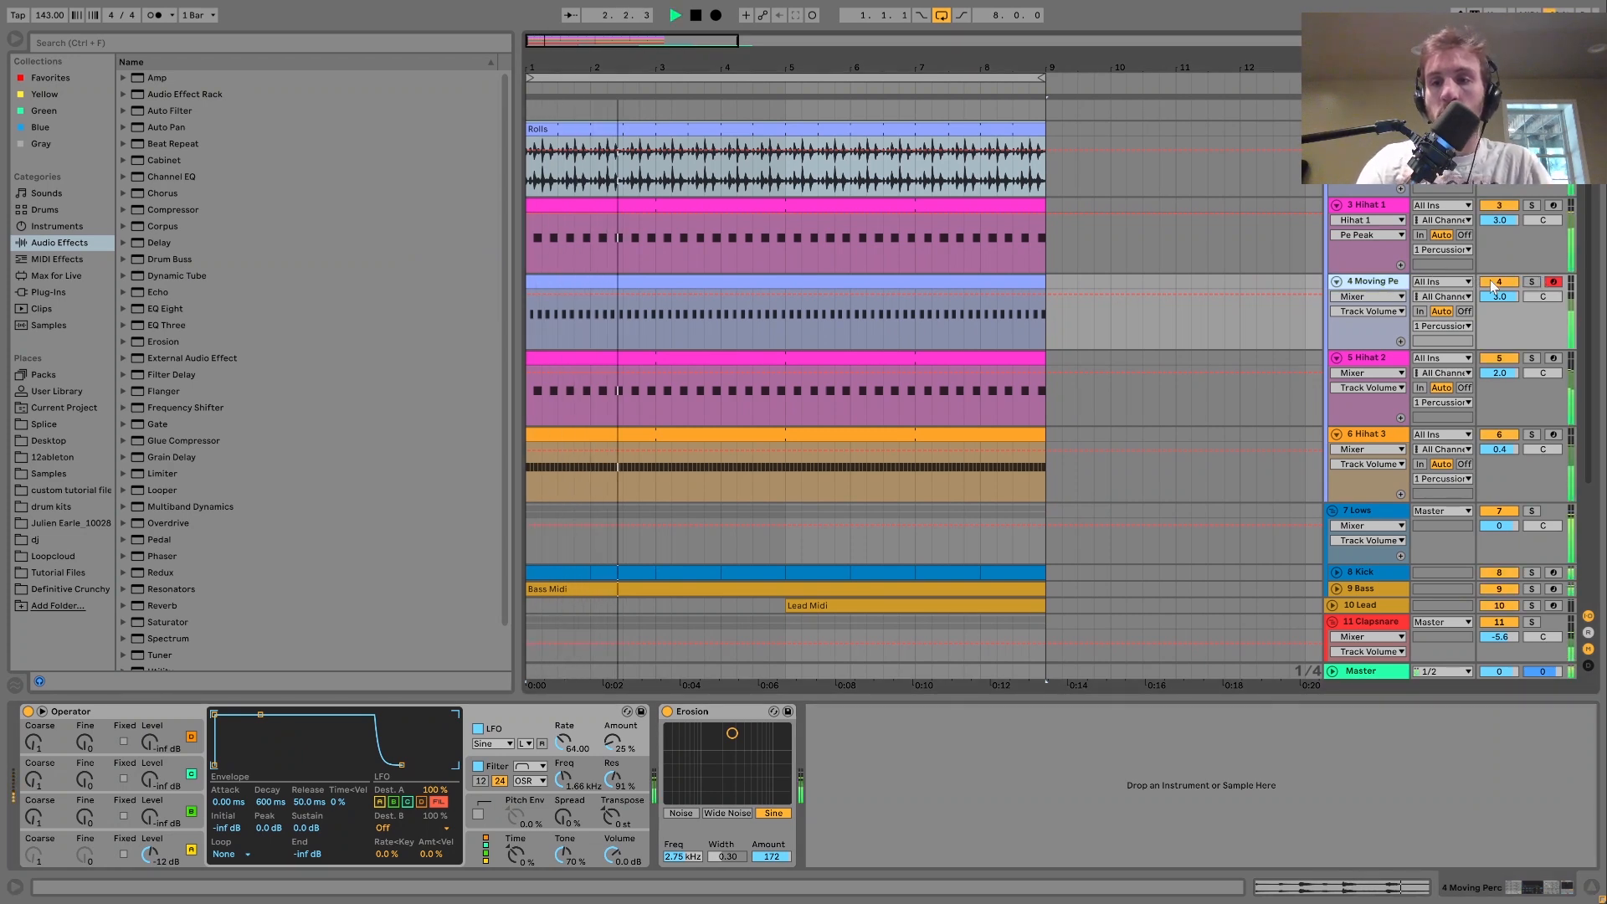
- Toggle Moving Perc off and on to compare the mix, leave it muted and restart playback
{"action": "left_click", "coordinate": [1500, 285]}
{"action": "left_click", "coordinate": [1500, 285]}
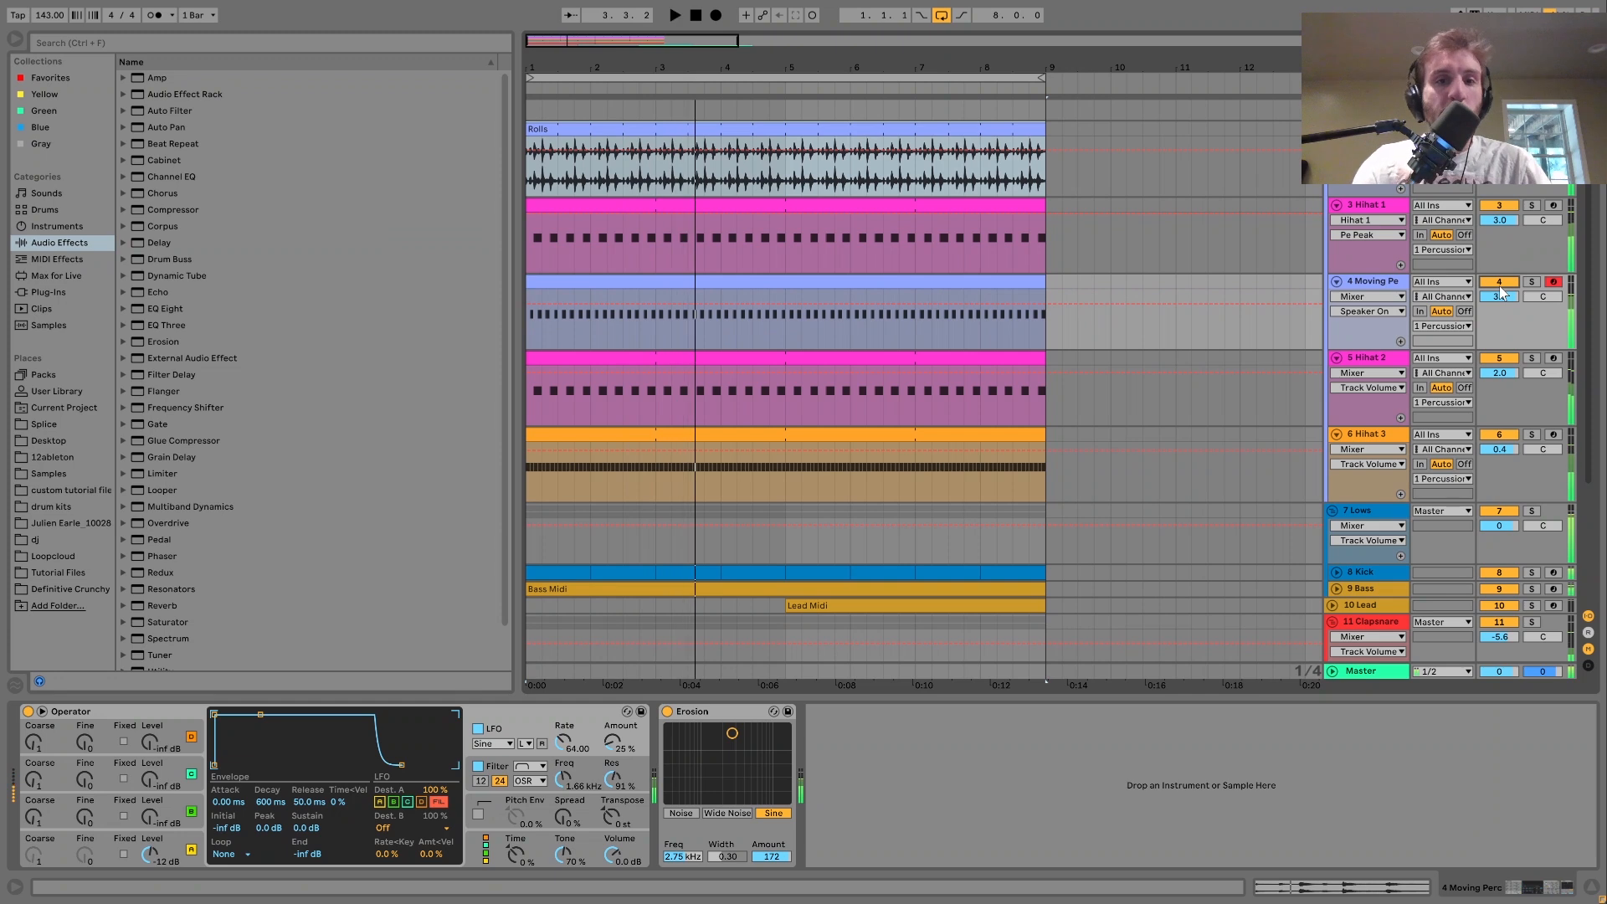
{"action": "left_click", "coordinate": [1499, 283]}
{"action": "key", "text": "space"}
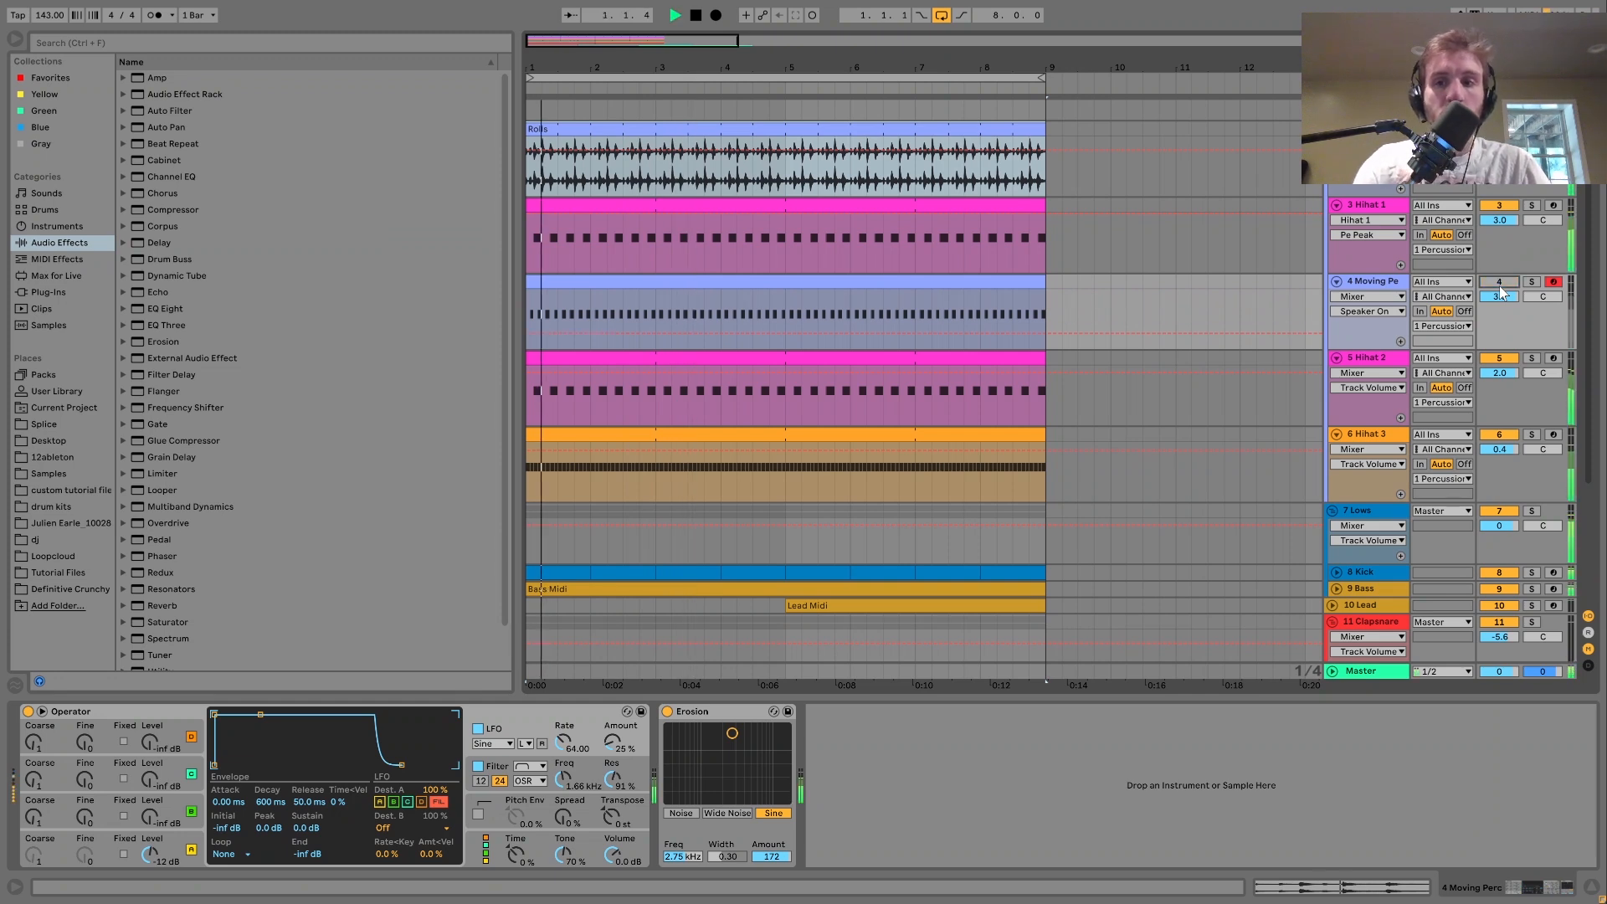
- Turn Moving Perc back on during playback to compare the mix, and stop the loop
{"action": "left_click", "coordinate": [1500, 286]}
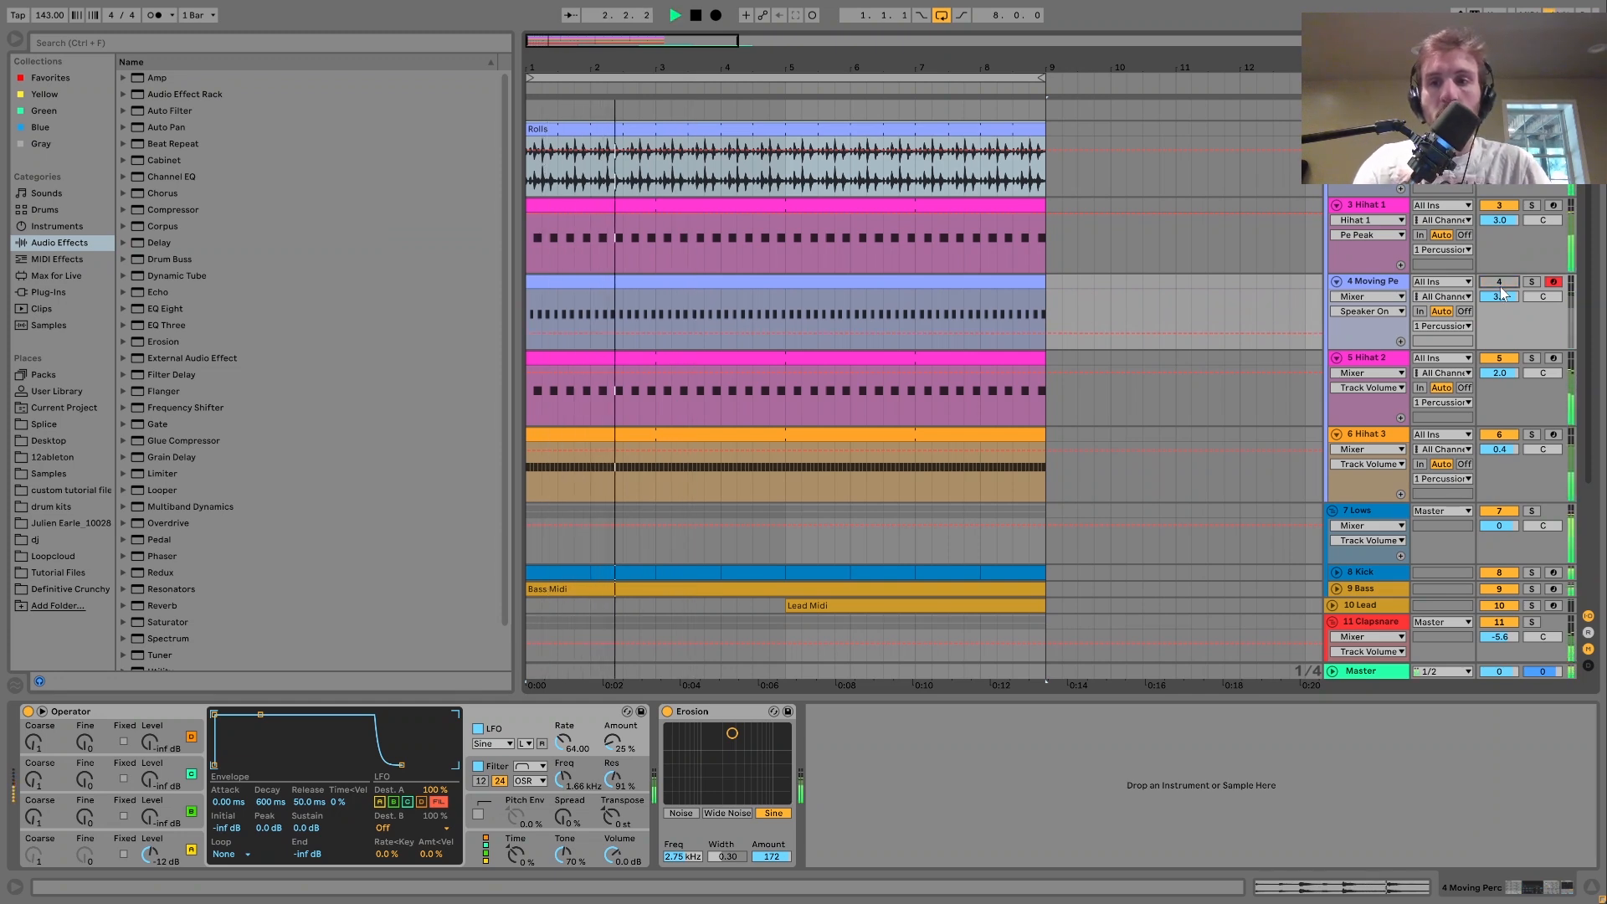
{"action": "left_click", "coordinate": [1499, 283]}
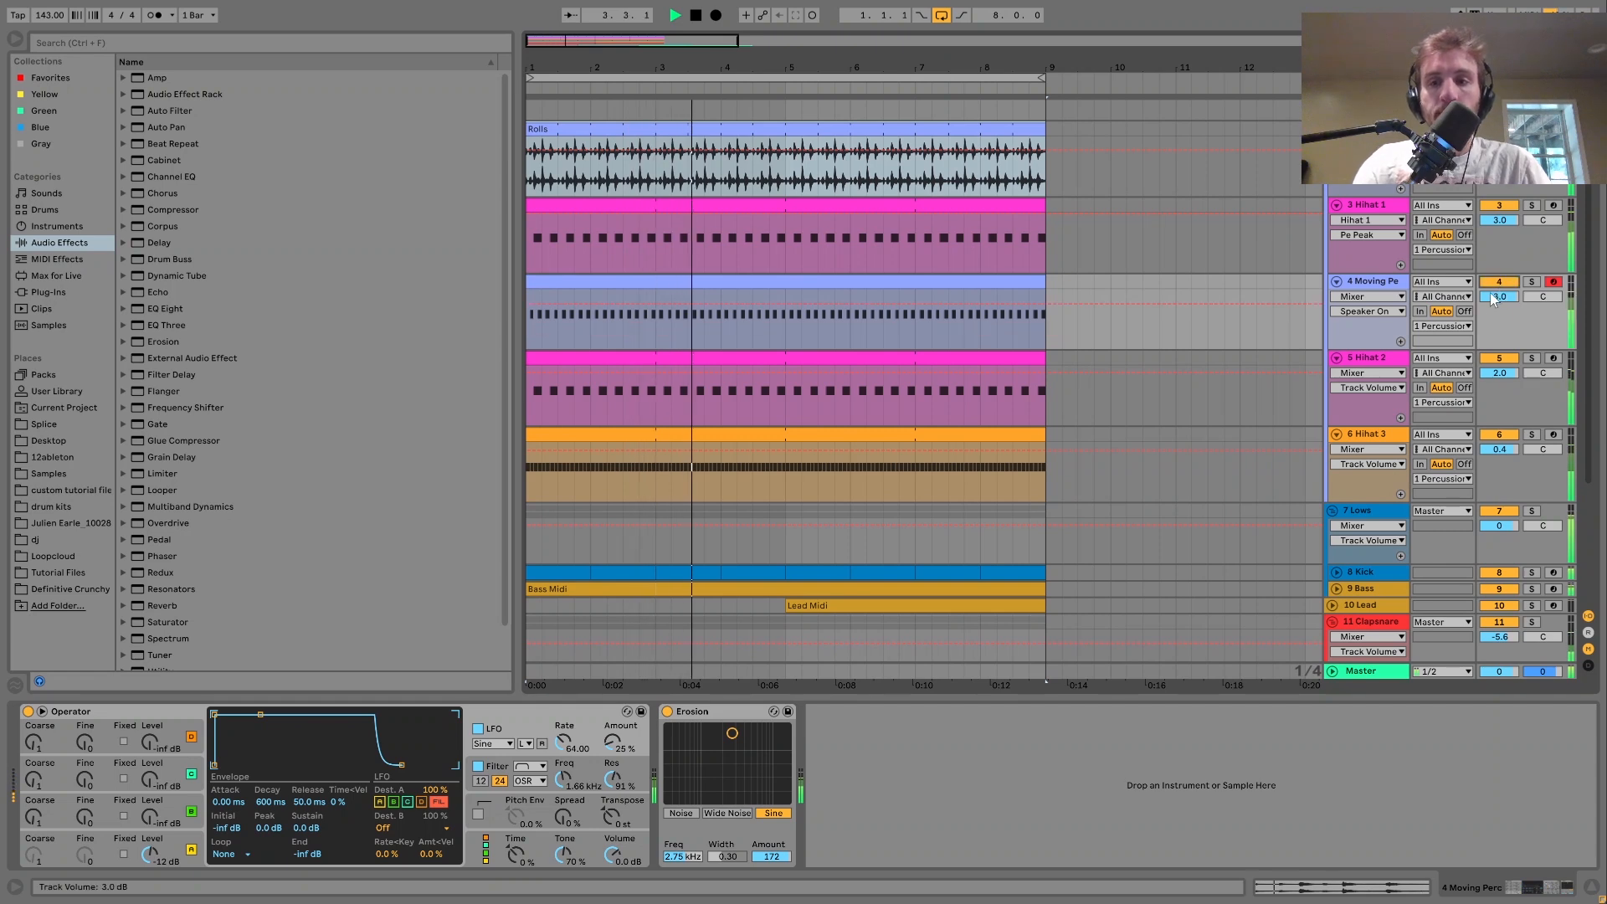
{"action": "key", "text": "space"}
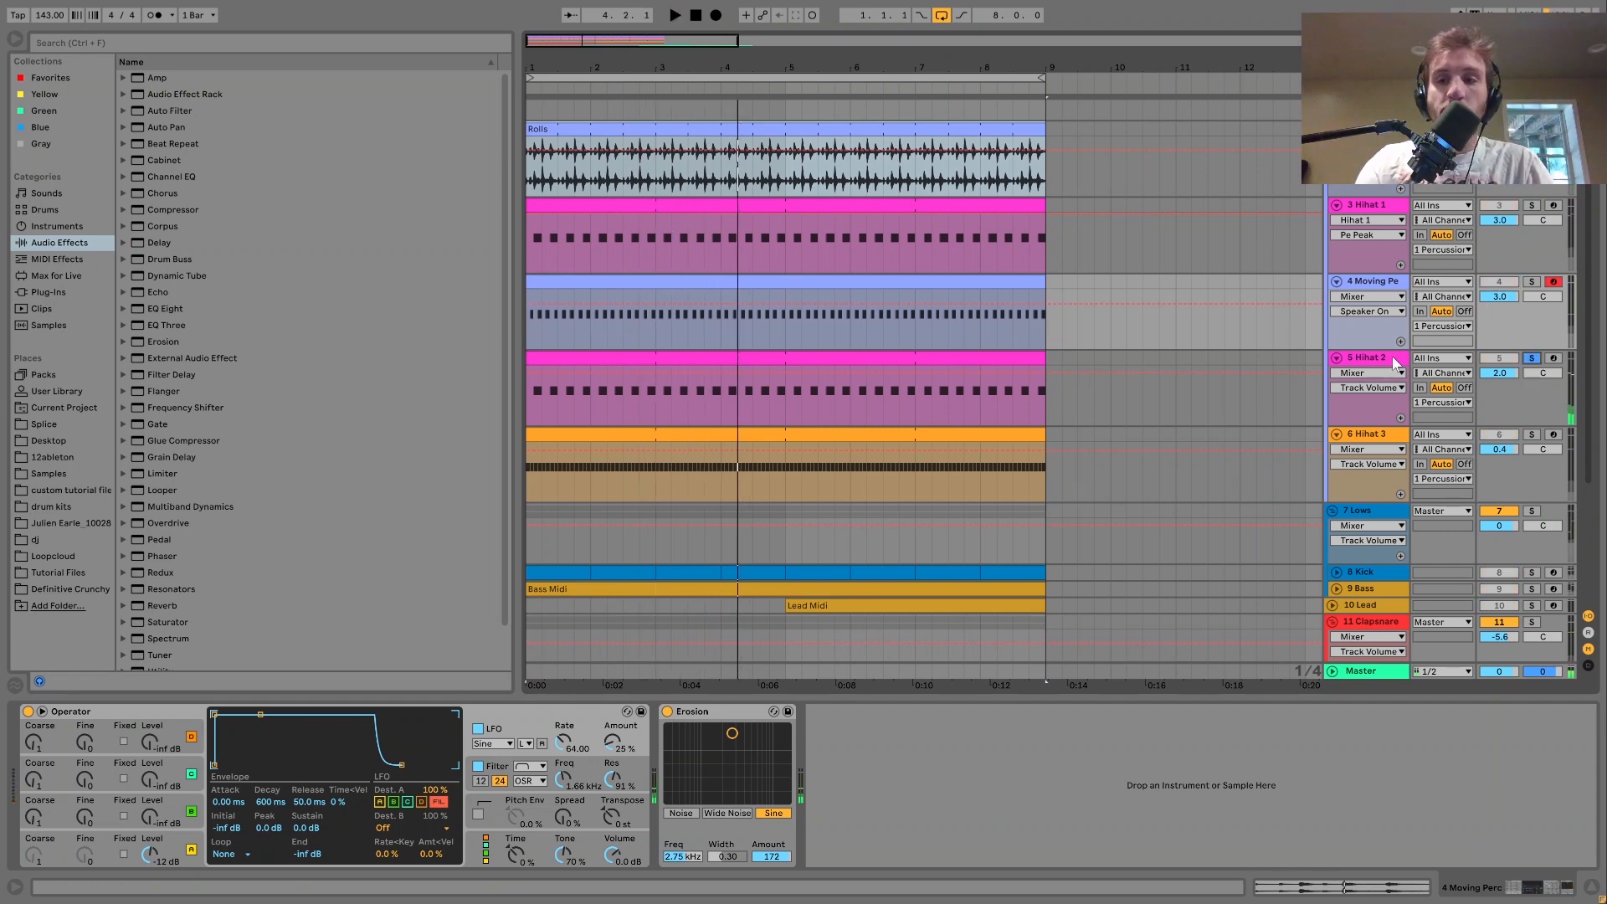
- Solo Hihat 2 and show its sampler, add Hihat 1 to the solo, and play both hi-hats together
{"action": "left_click", "coordinate": [1397, 362]}
{"action": "key", "text": "space"}
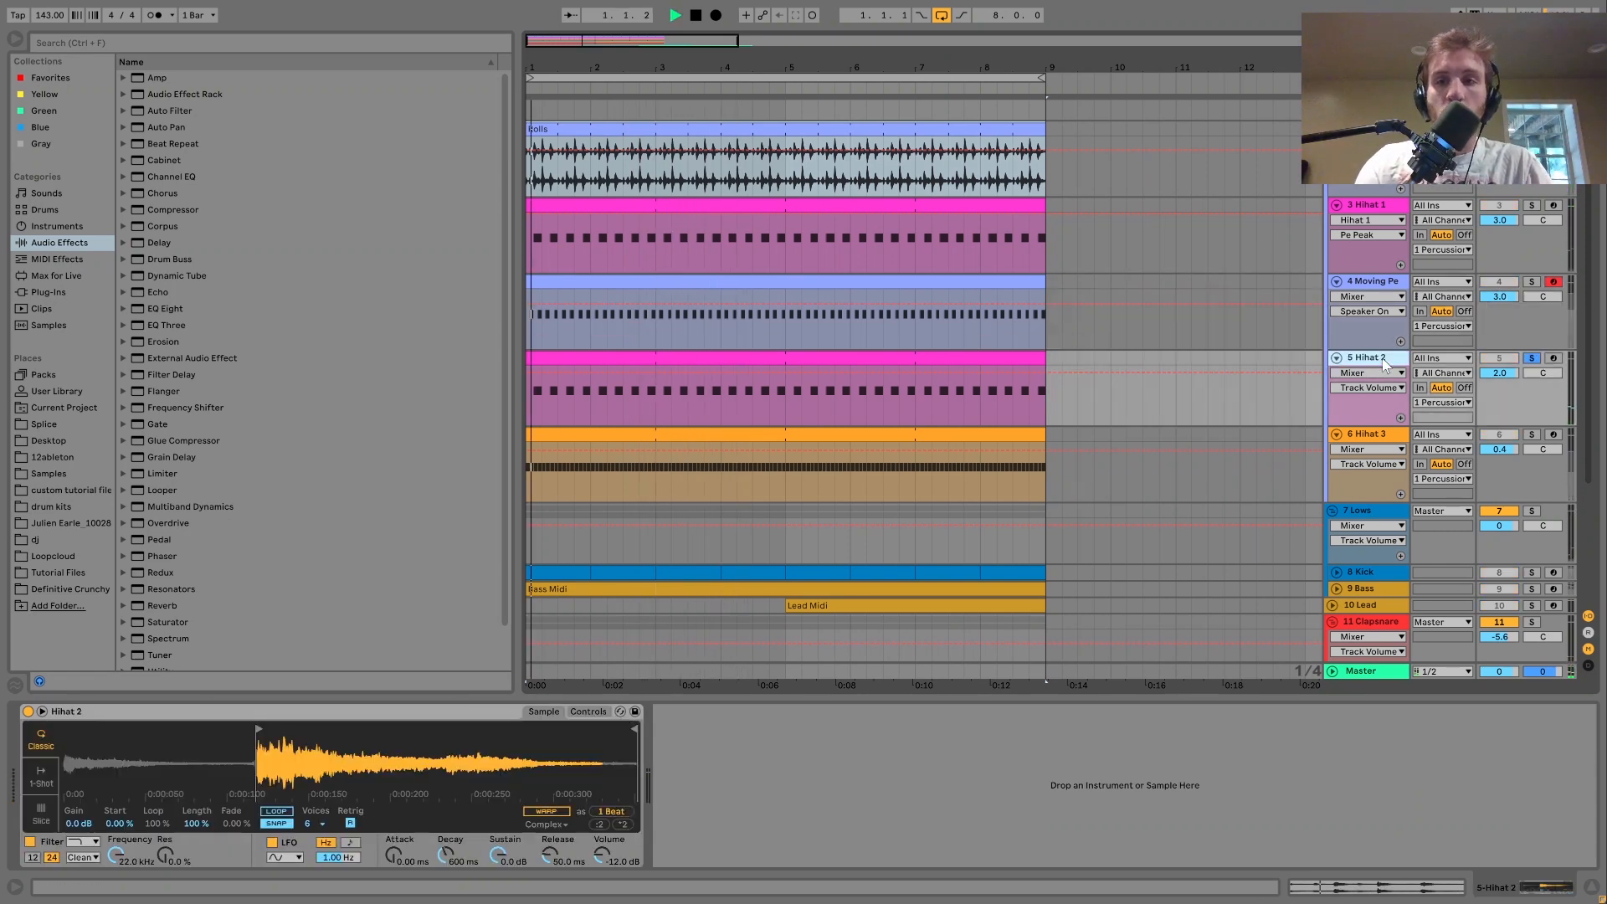
{"action": "left_click", "coordinate": [1534, 205], "text": "ctrl"}
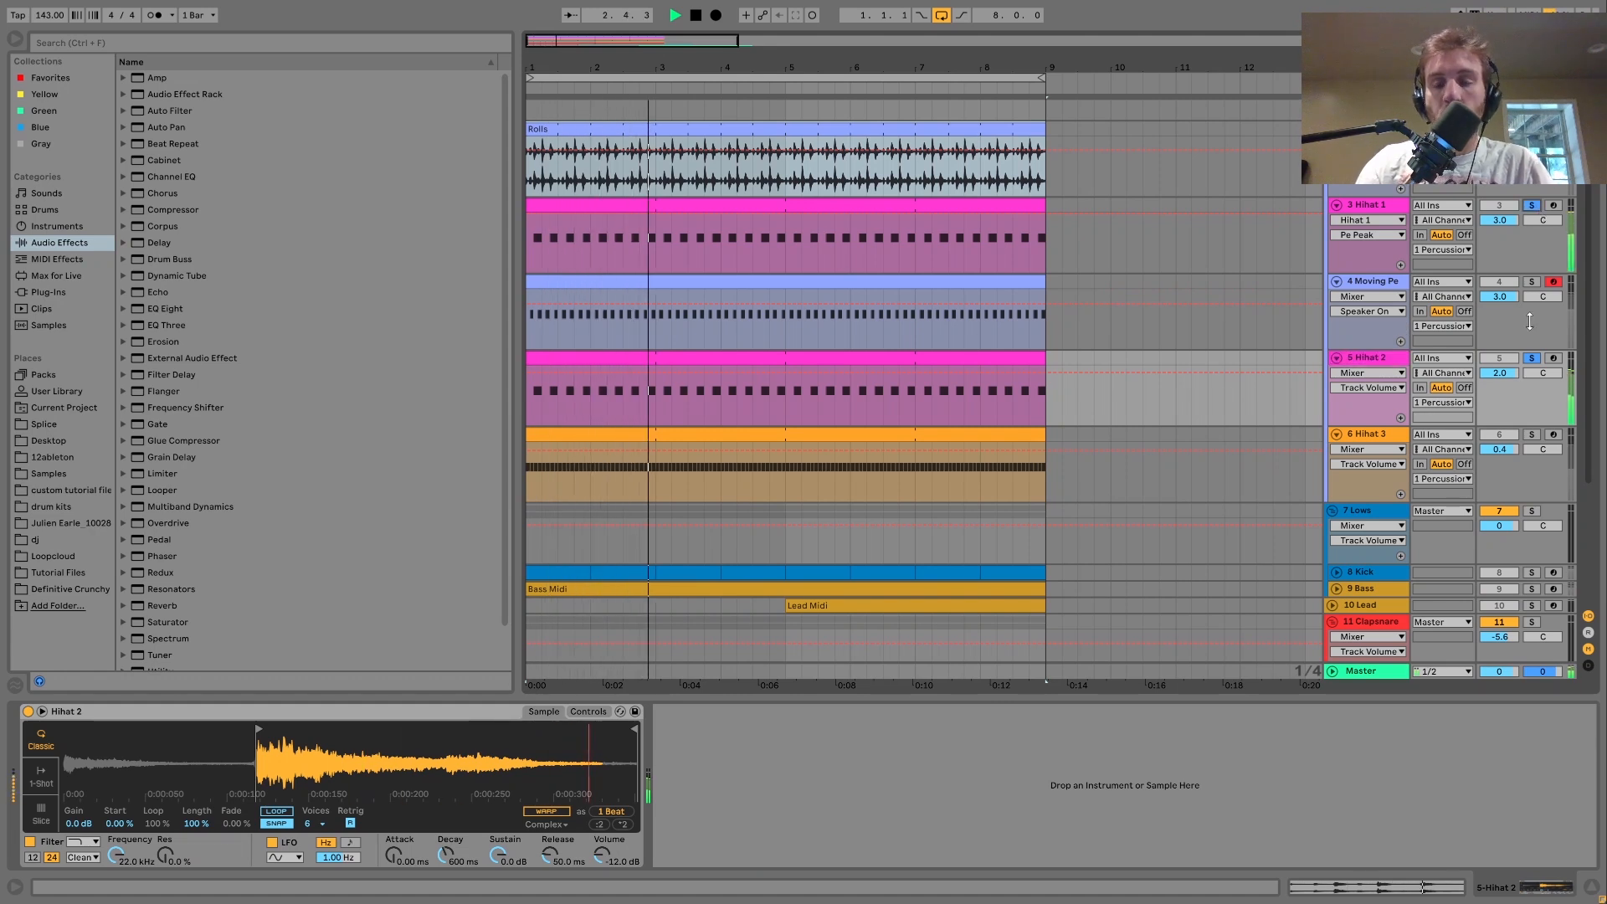
{"action": "key", "text": "space"}
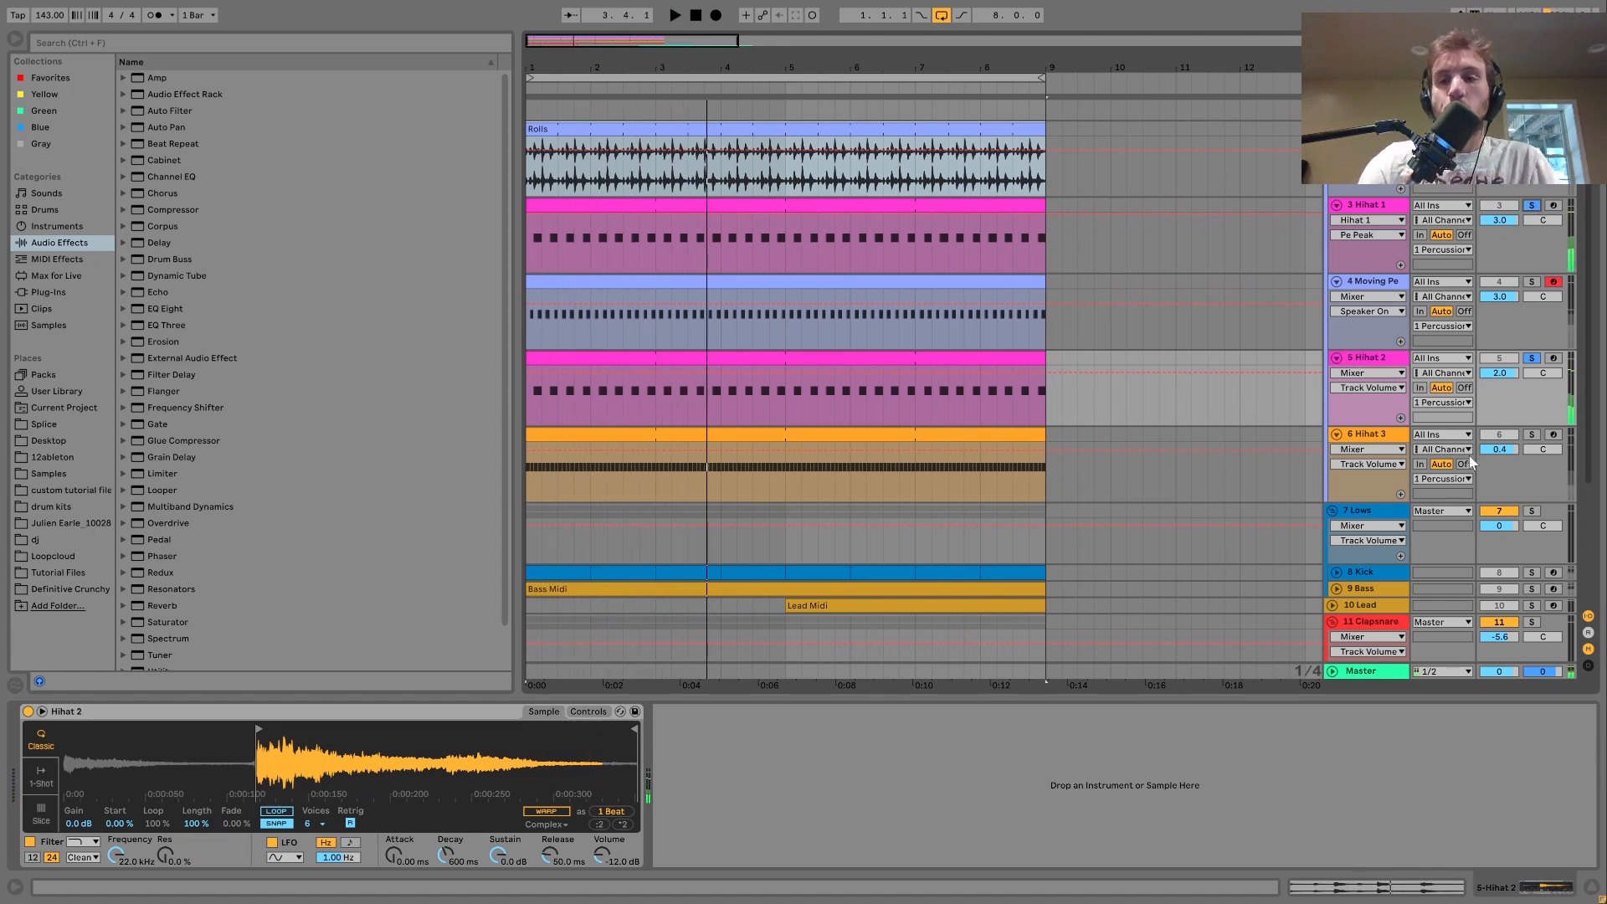
{"action": "key", "text": "space"}
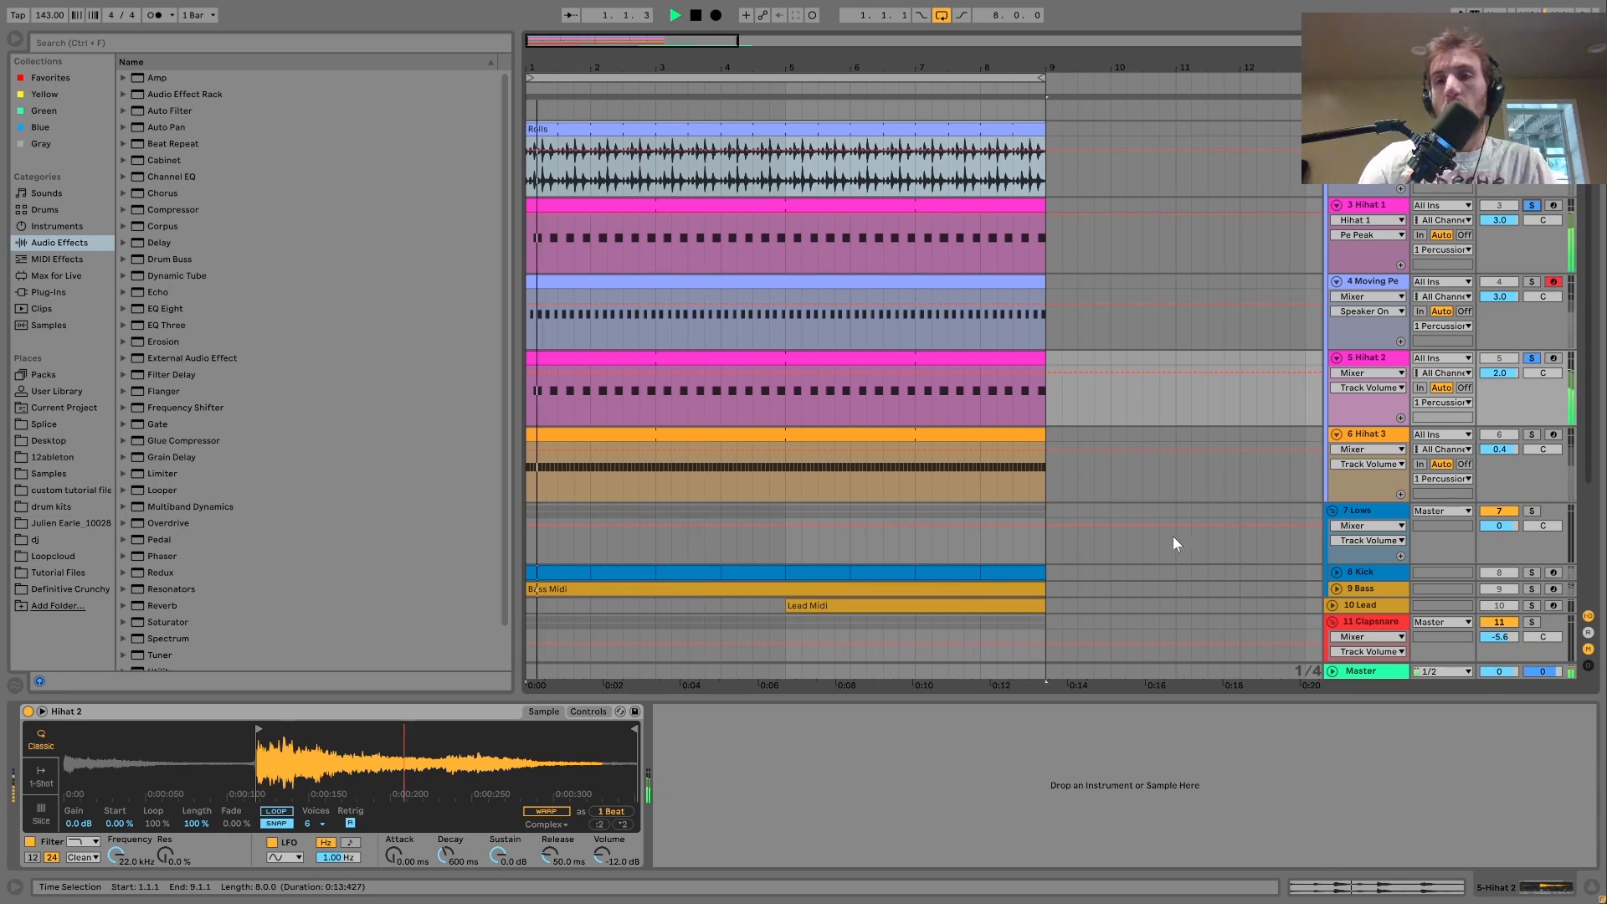
{"action": "key", "text": "space"}
- Solo Hihat 3, show its sampler and play it alone
{"action": "left_click", "coordinate": [1532, 434]}
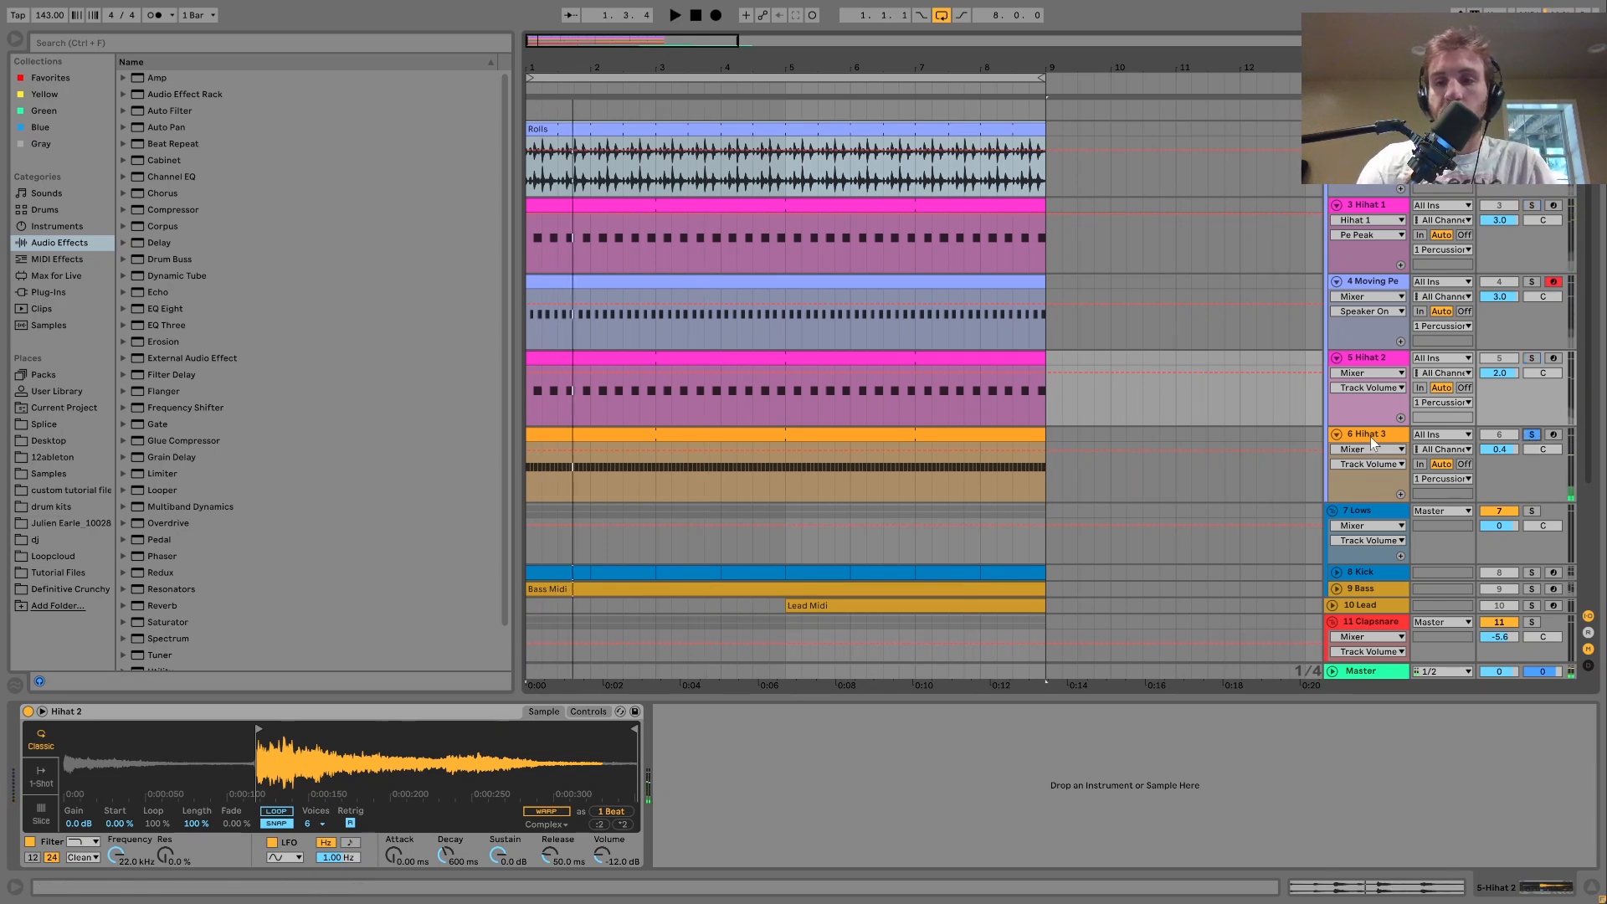
{"action": "left_click", "coordinate": [1370, 437]}
{"action": "key", "text": "space"}
{"action": "scroll", "coordinate": [1370, 437], "scroll_direction": "down", "scroll_amount": 3}
{"action": "key", "text": "space"}
- Show the Percussion group's effect chain and delete the Drum Buss from it
{"action": "scroll", "coordinate": [1370, 435], "scroll_direction": "up", "scroll_amount": 2}
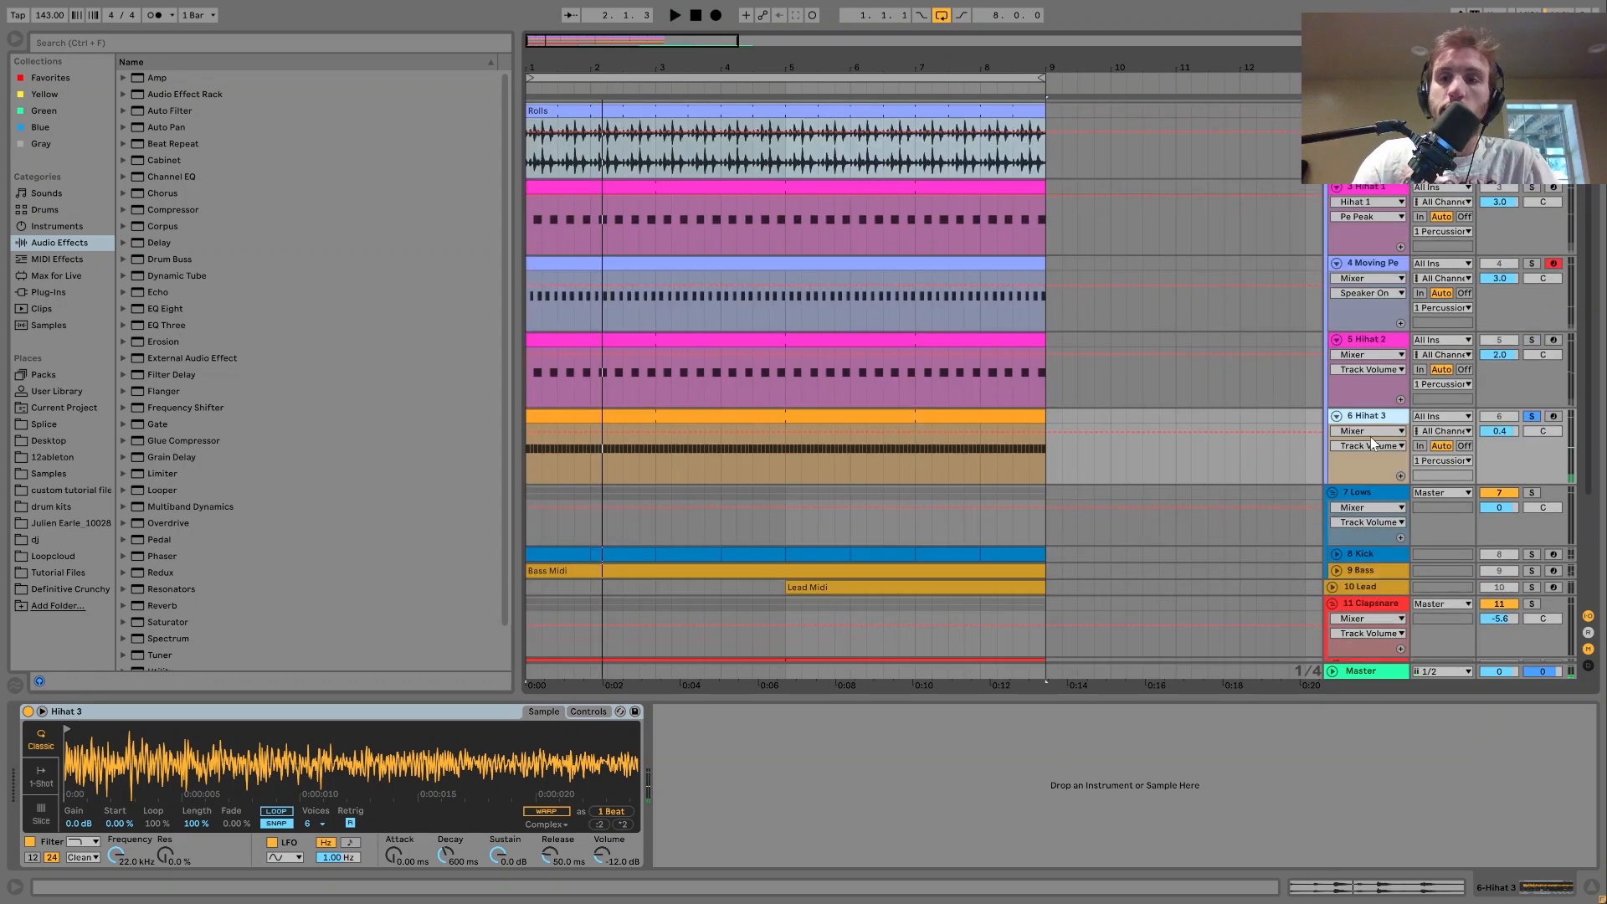
{"action": "scroll", "coordinate": [1369, 435], "scroll_direction": "up", "scroll_amount": 1}
{"action": "left_click", "coordinate": [1370, 107]}
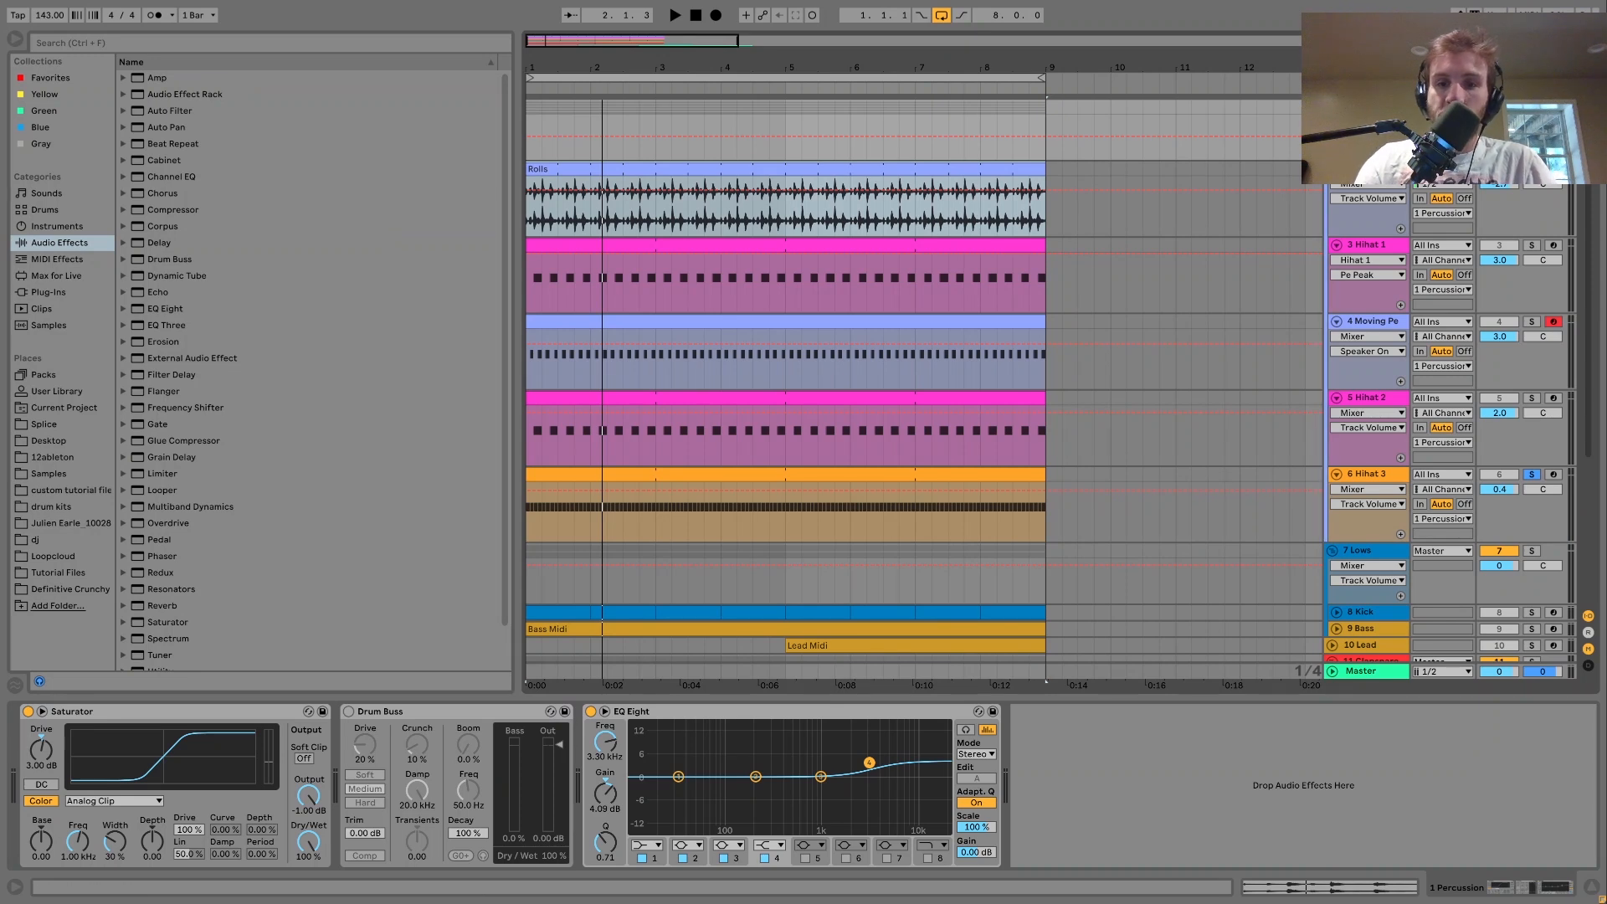
{"action": "left_click", "coordinate": [383, 714]}
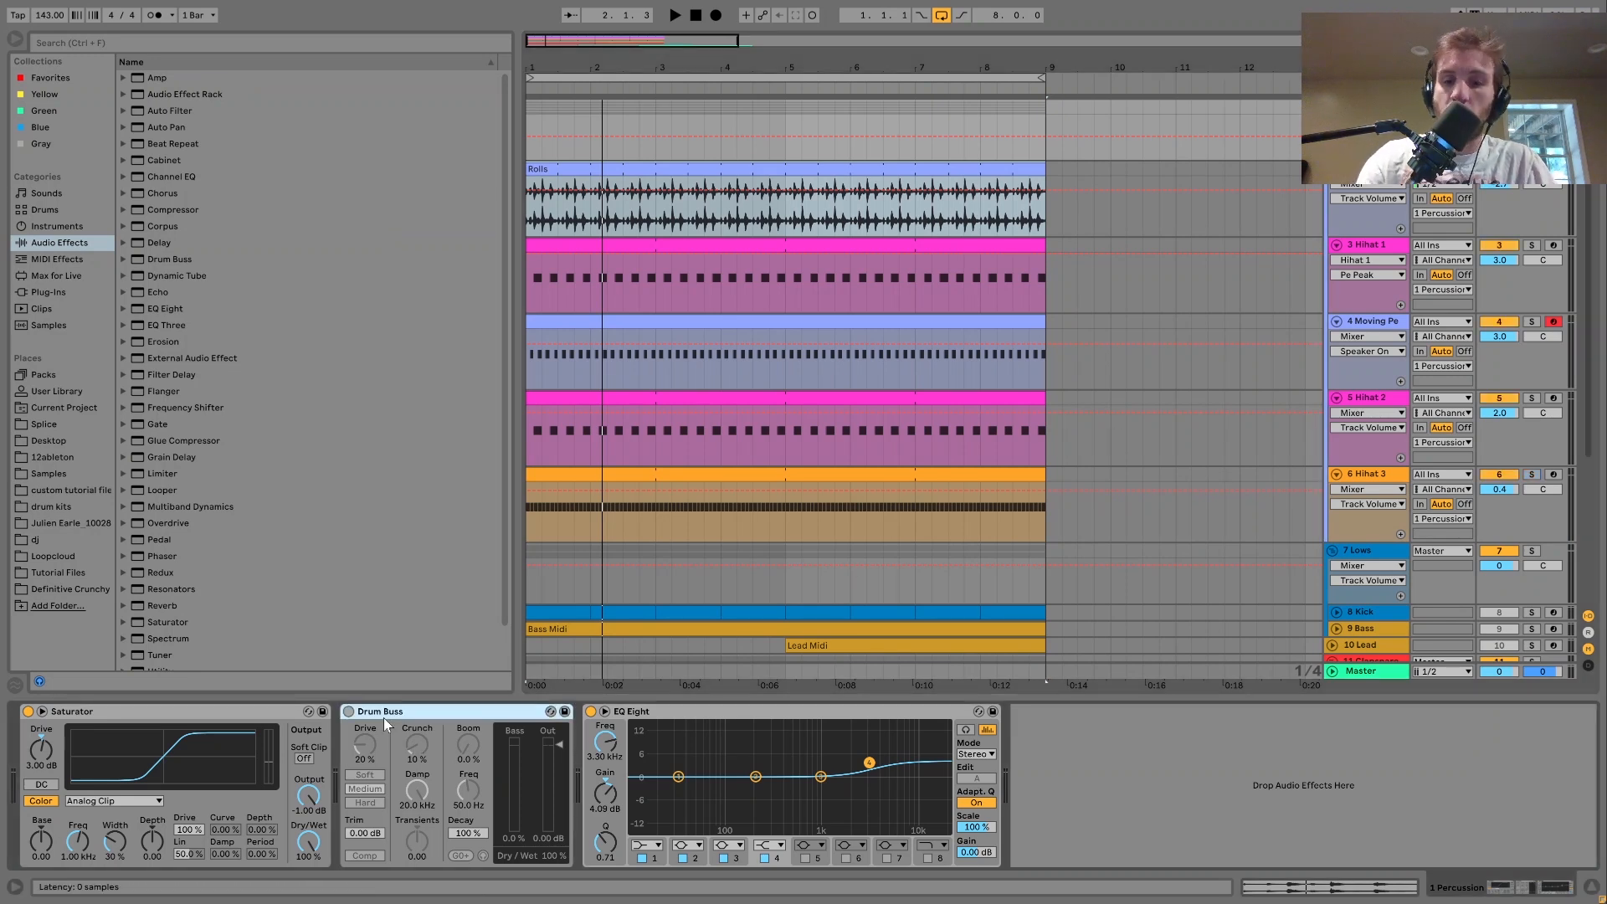
{"action": "key", "text": "Delete"}
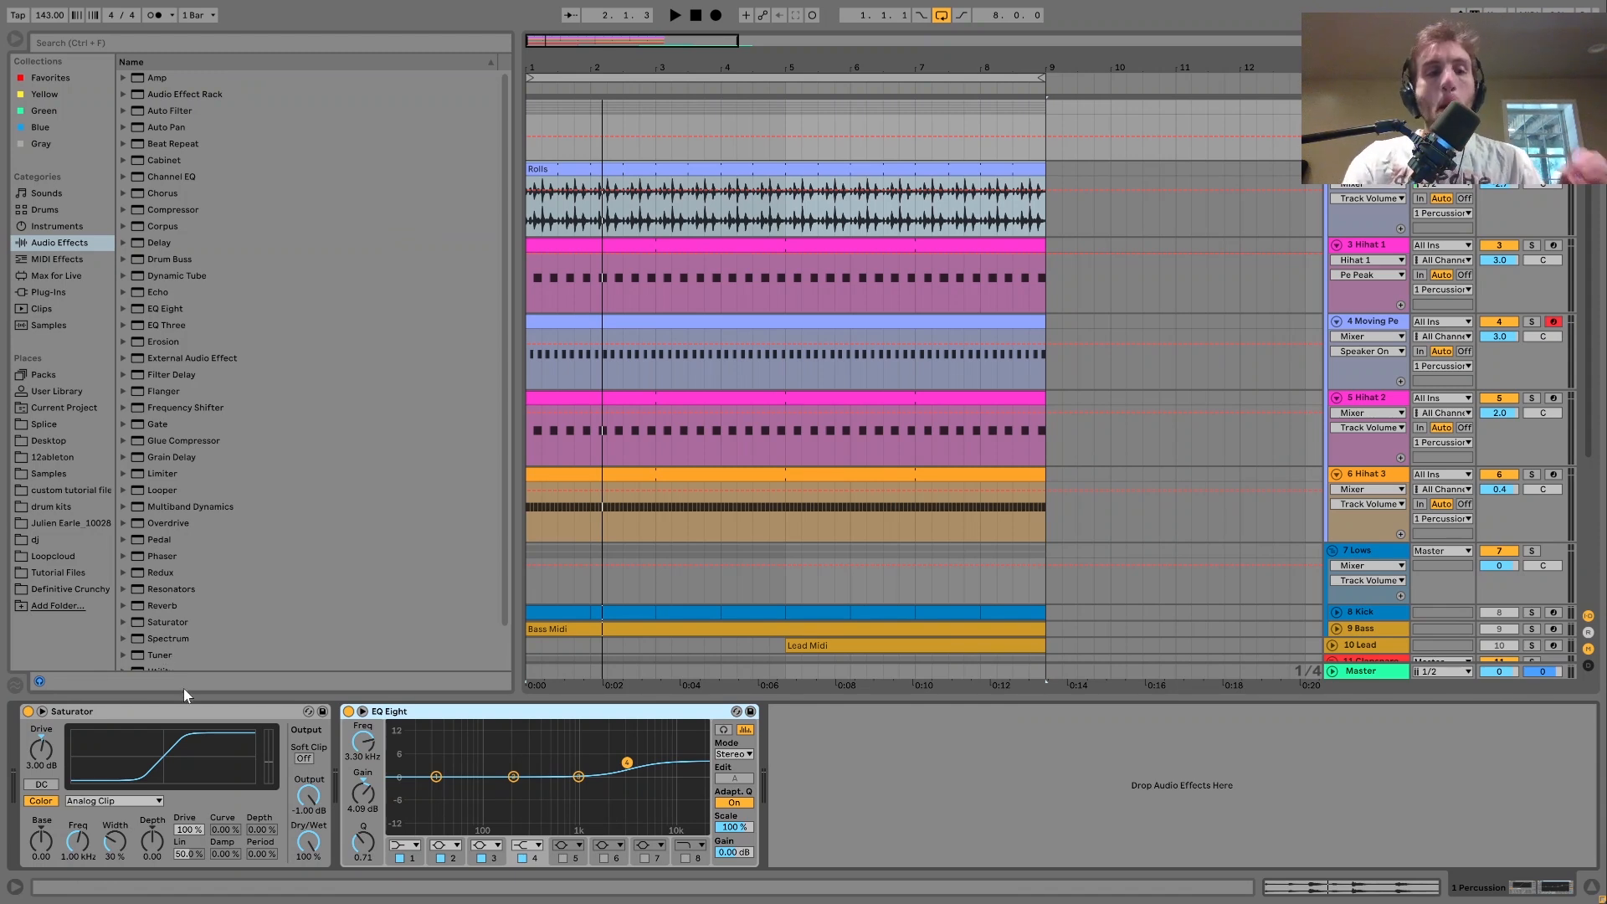
- Play the start of the loop with the Percussion group soloed to hear its Saturator and EQ Eight
{"action": "key", "text": "space"}
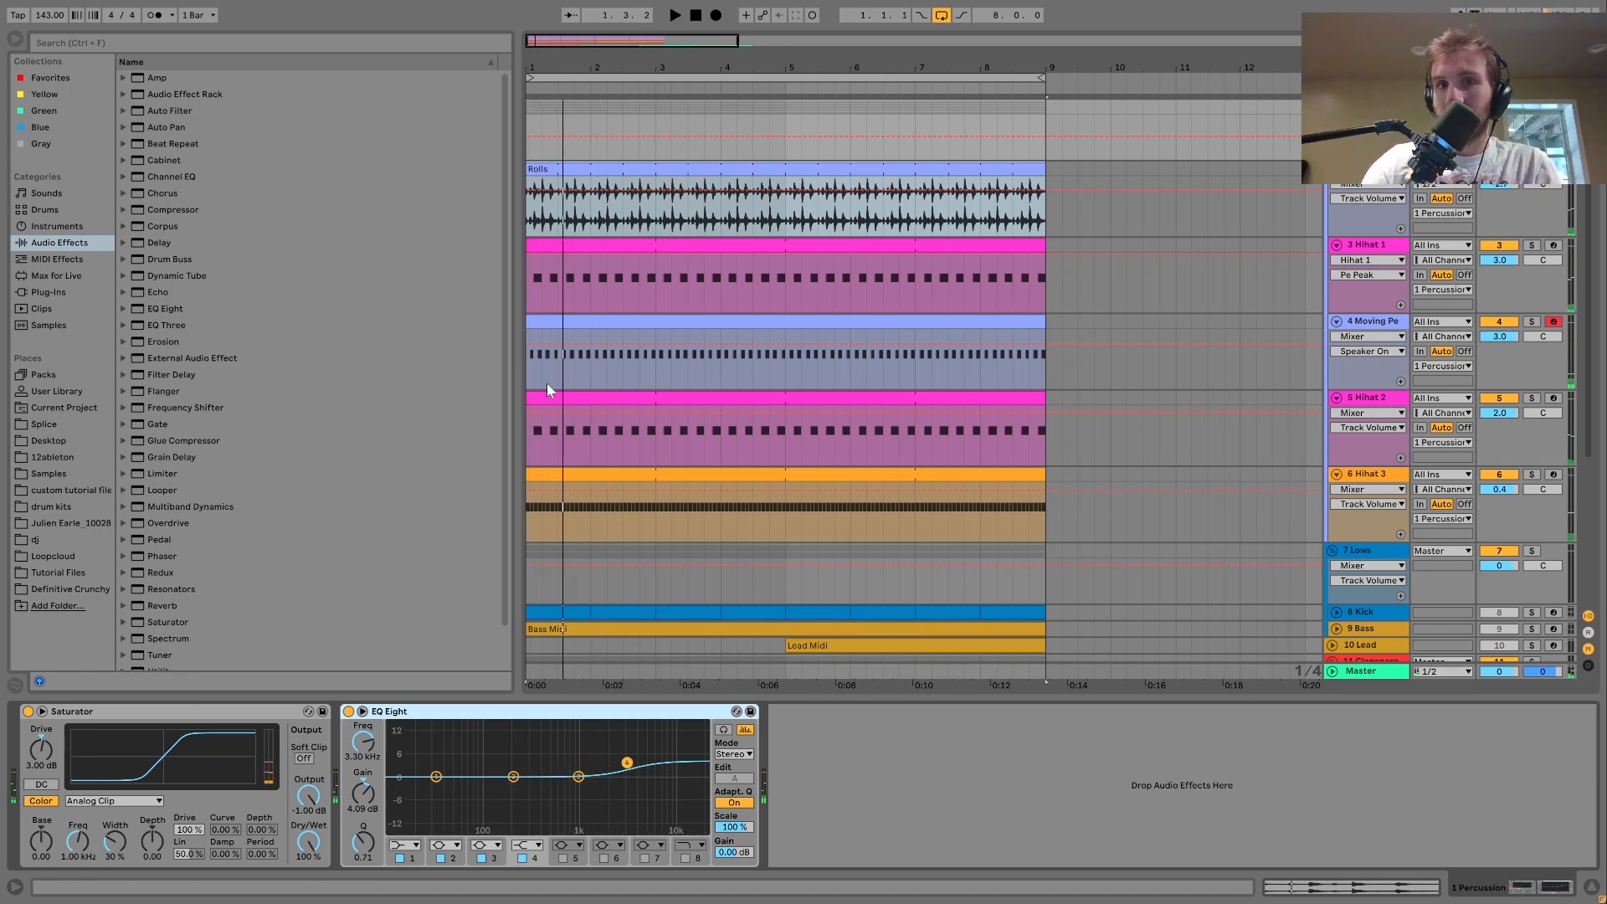
{"action": "left_click", "coordinate": [530, 452]}
{"action": "key", "text": "space"}
{"action": "key", "text": "space"}
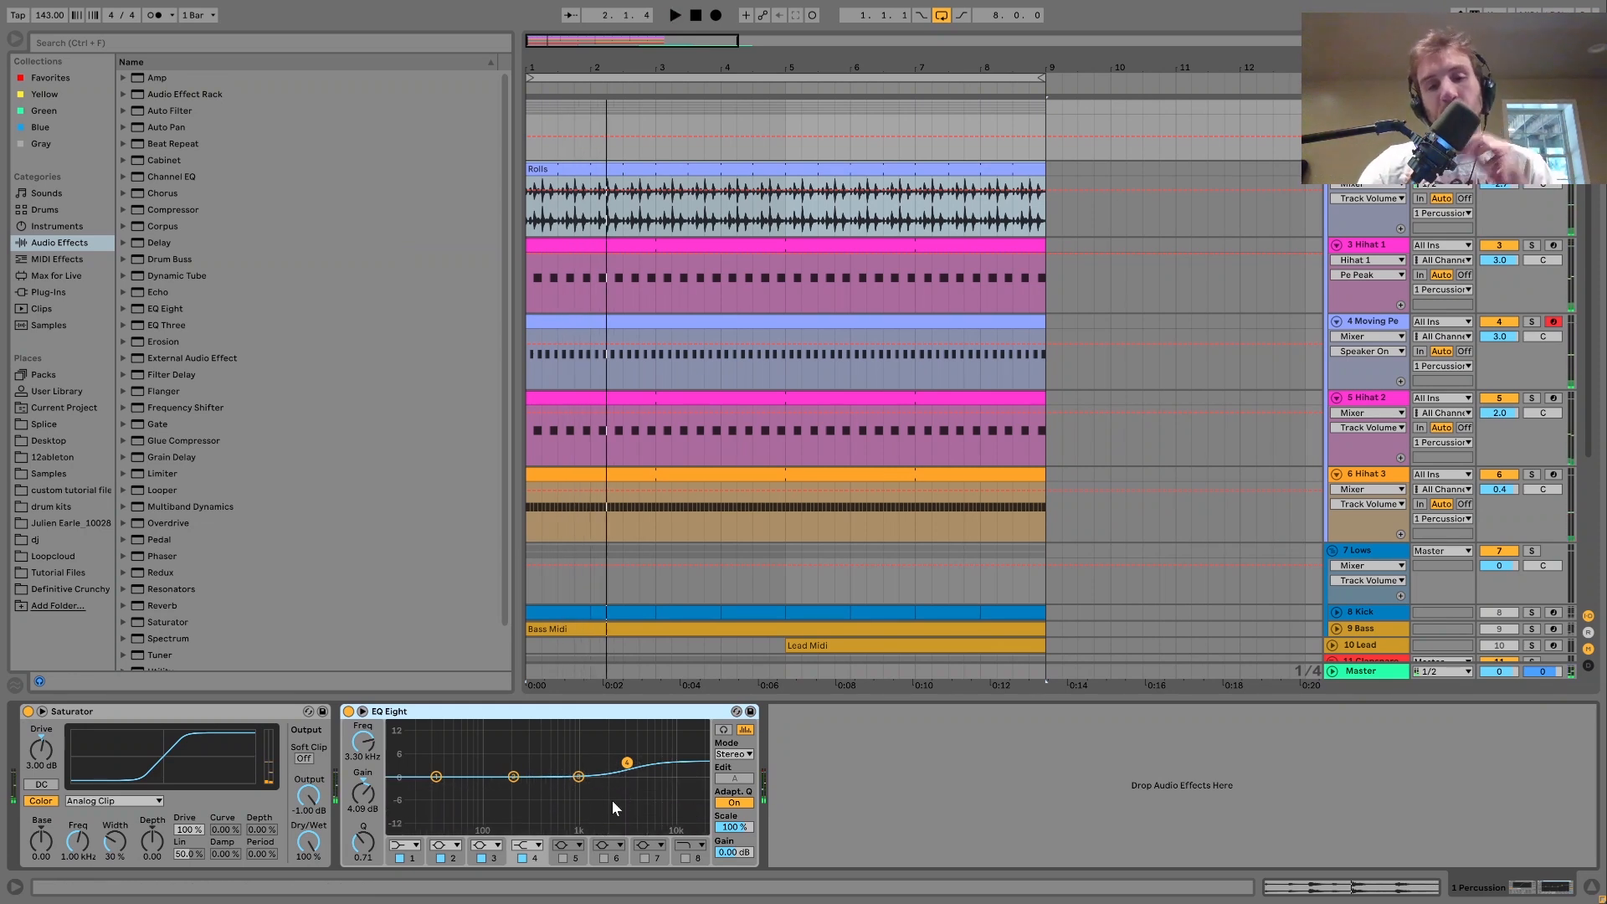
- Turn off the Percussion group's solo and replay the loop's opening bars with all tracks
{"action": "key", "text": "space"}
{"action": "key", "text": "space"}
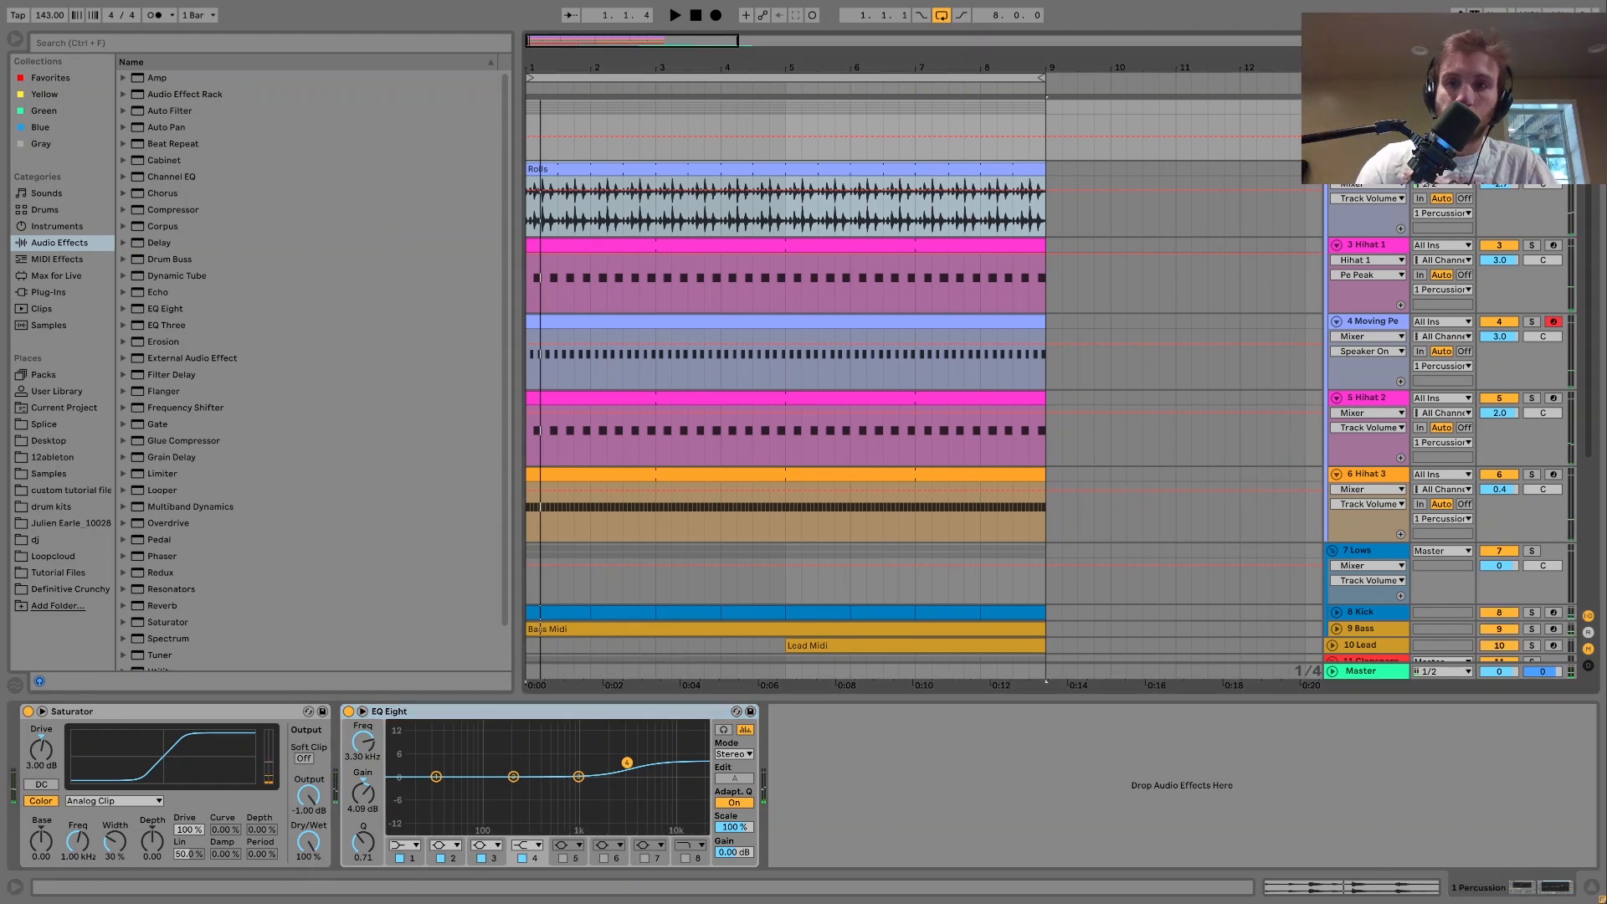
{"action": "key", "text": "space"}
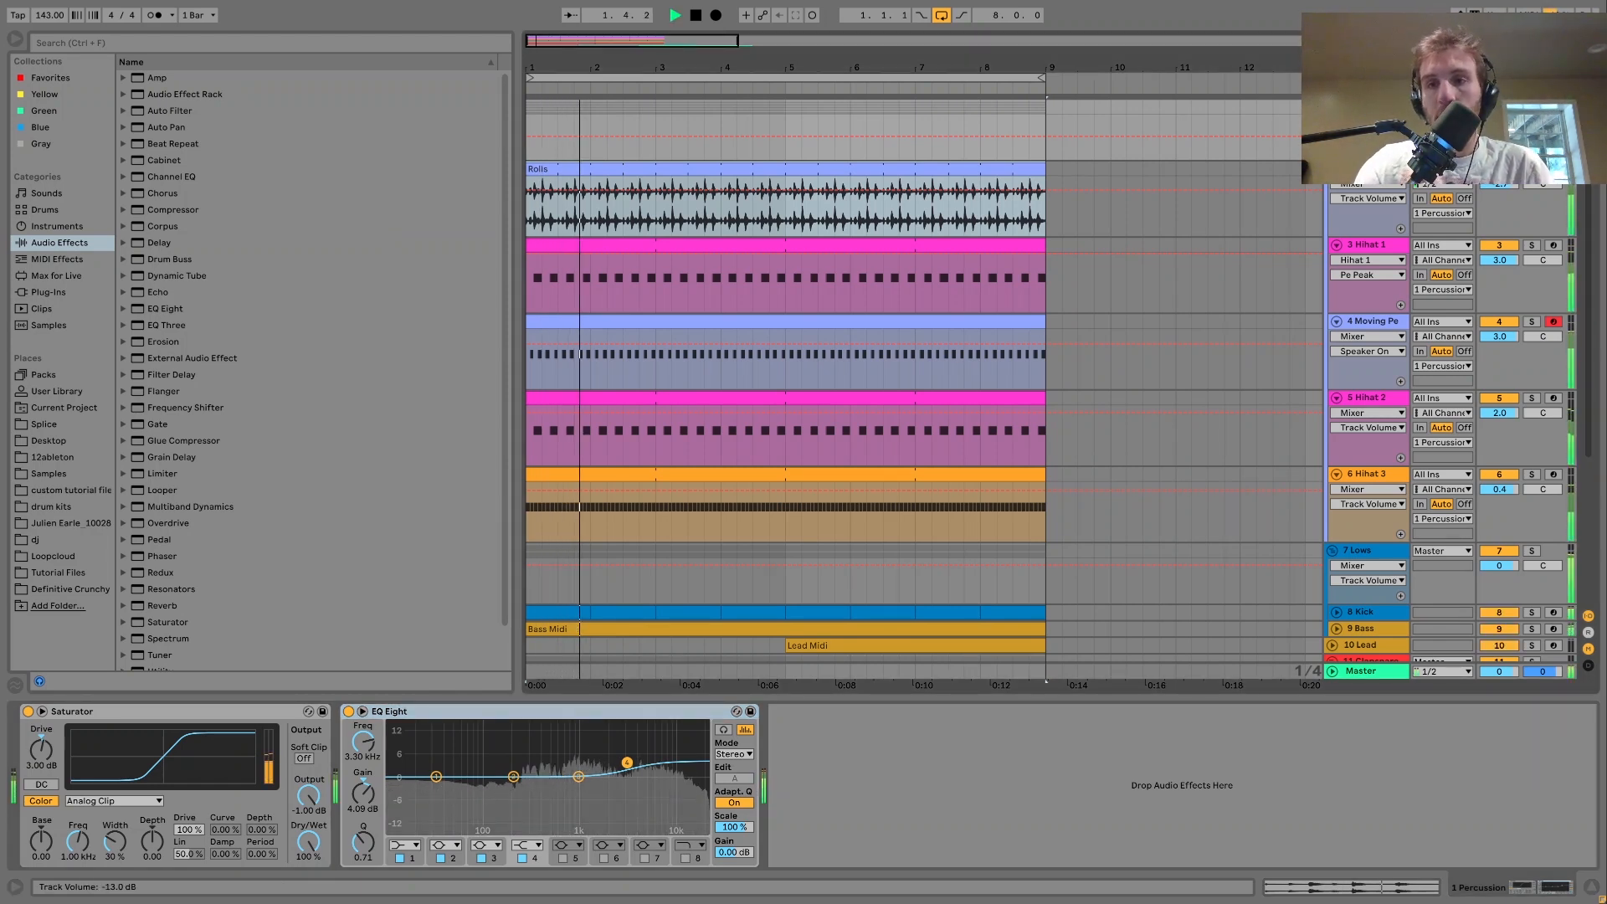
{"action": "scroll", "coordinate": [921, 385], "scroll_direction": "down", "scroll_amount": 1}
{"action": "key", "text": "space"}
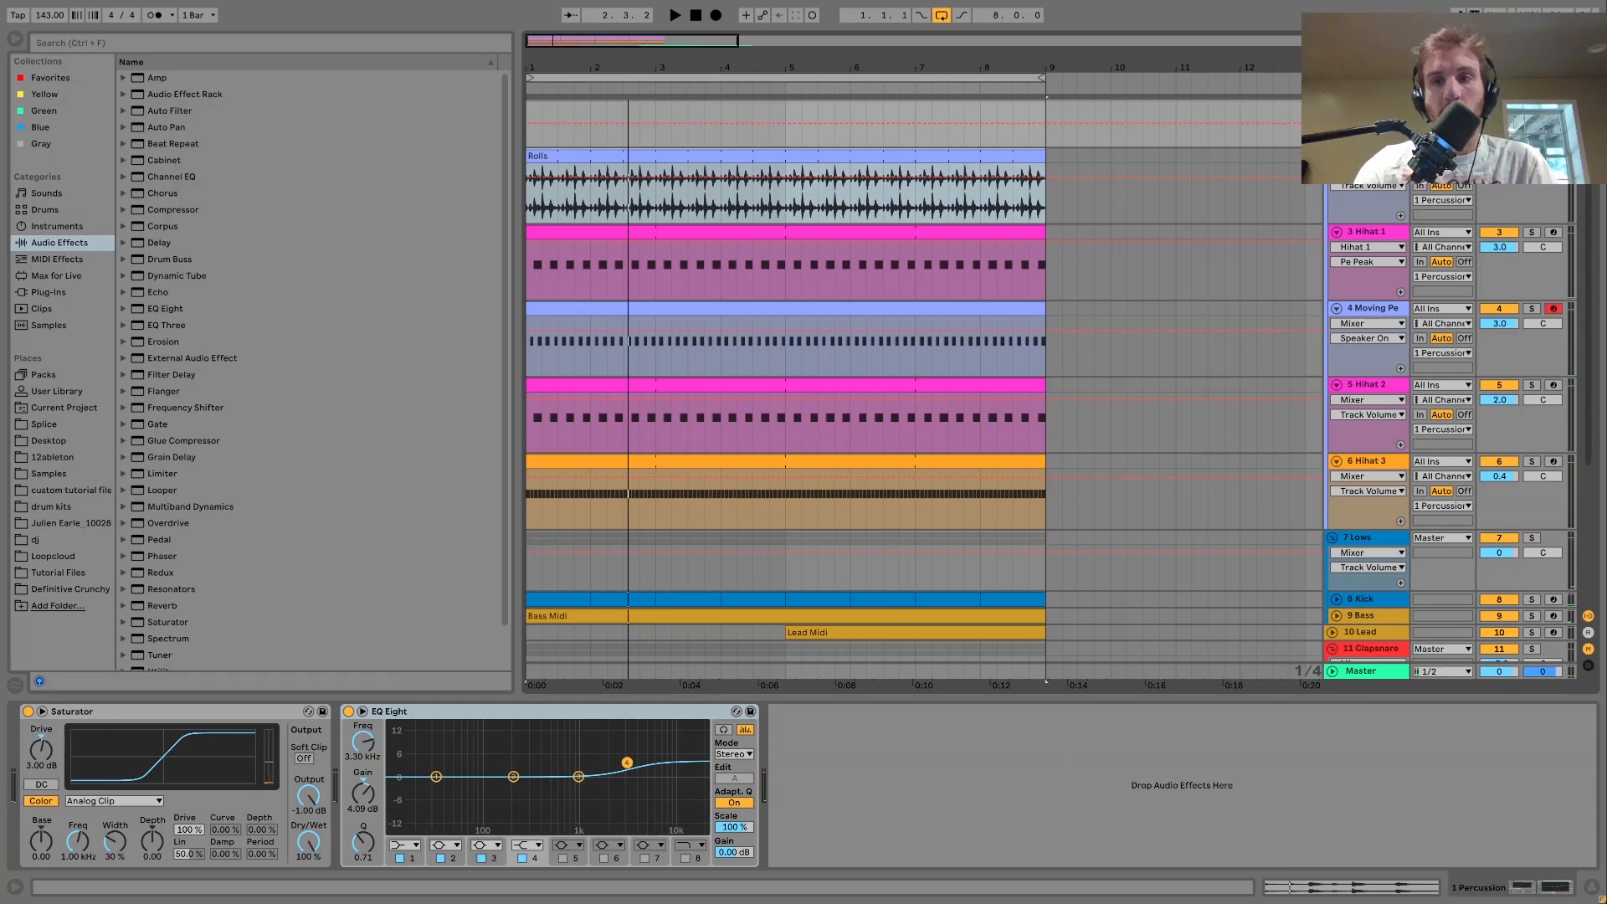
{"action": "key", "text": "space"}
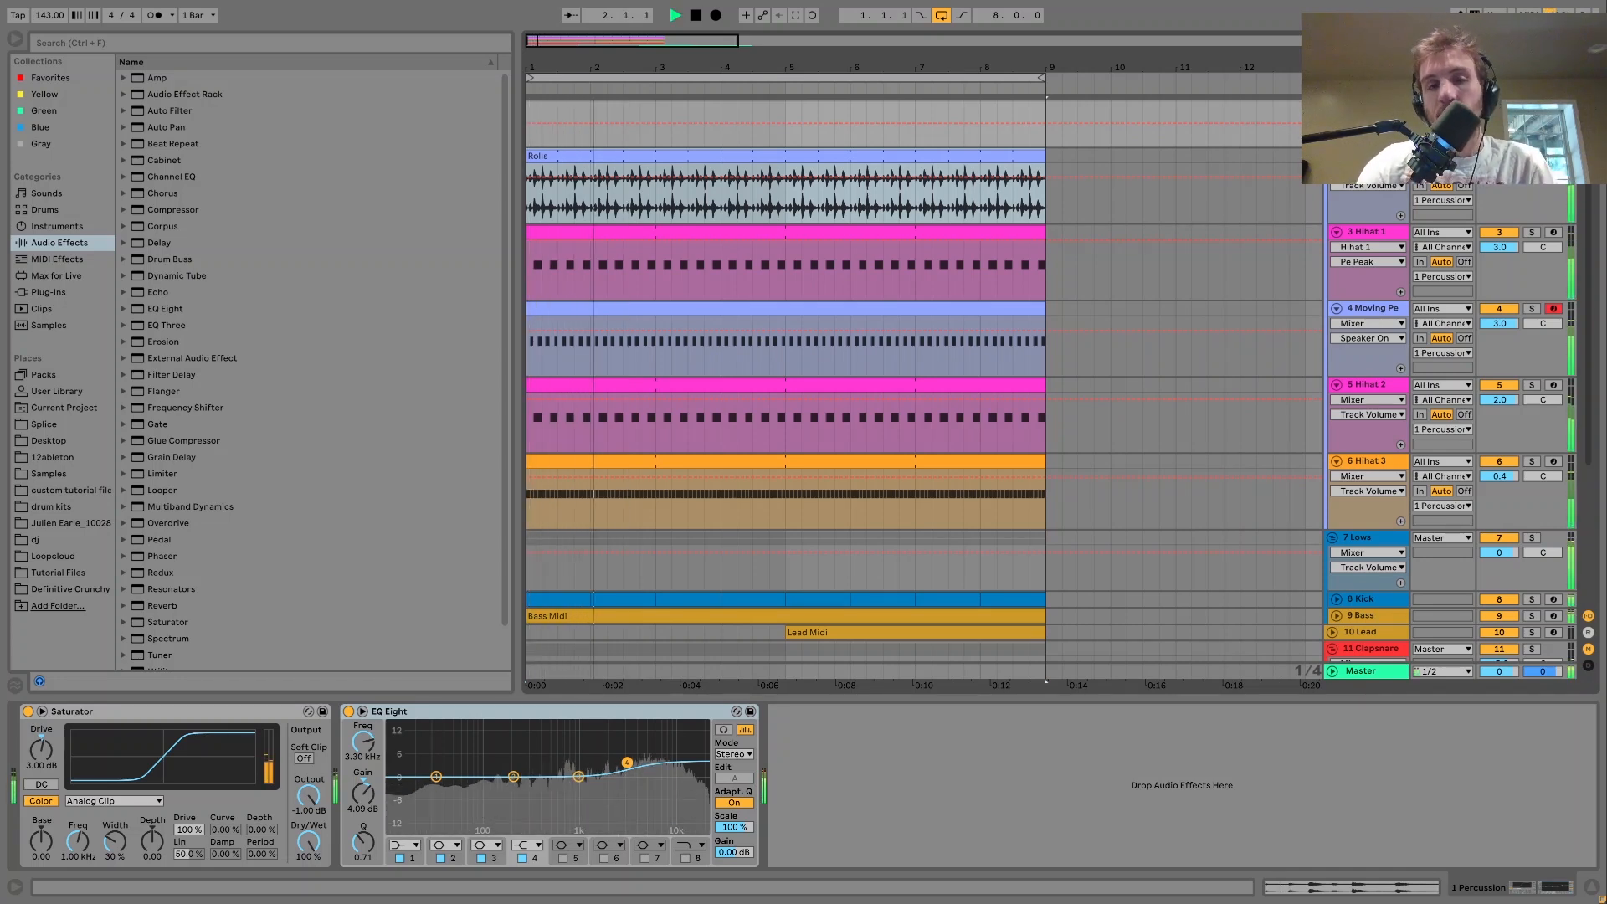
{"action": "key", "text": "space"}
- Unfold the Kick track, show its sampler and play the kick soloed
{"action": "scroll", "coordinate": [1234, 439], "scroll_direction": "down", "scroll_amount": 3}
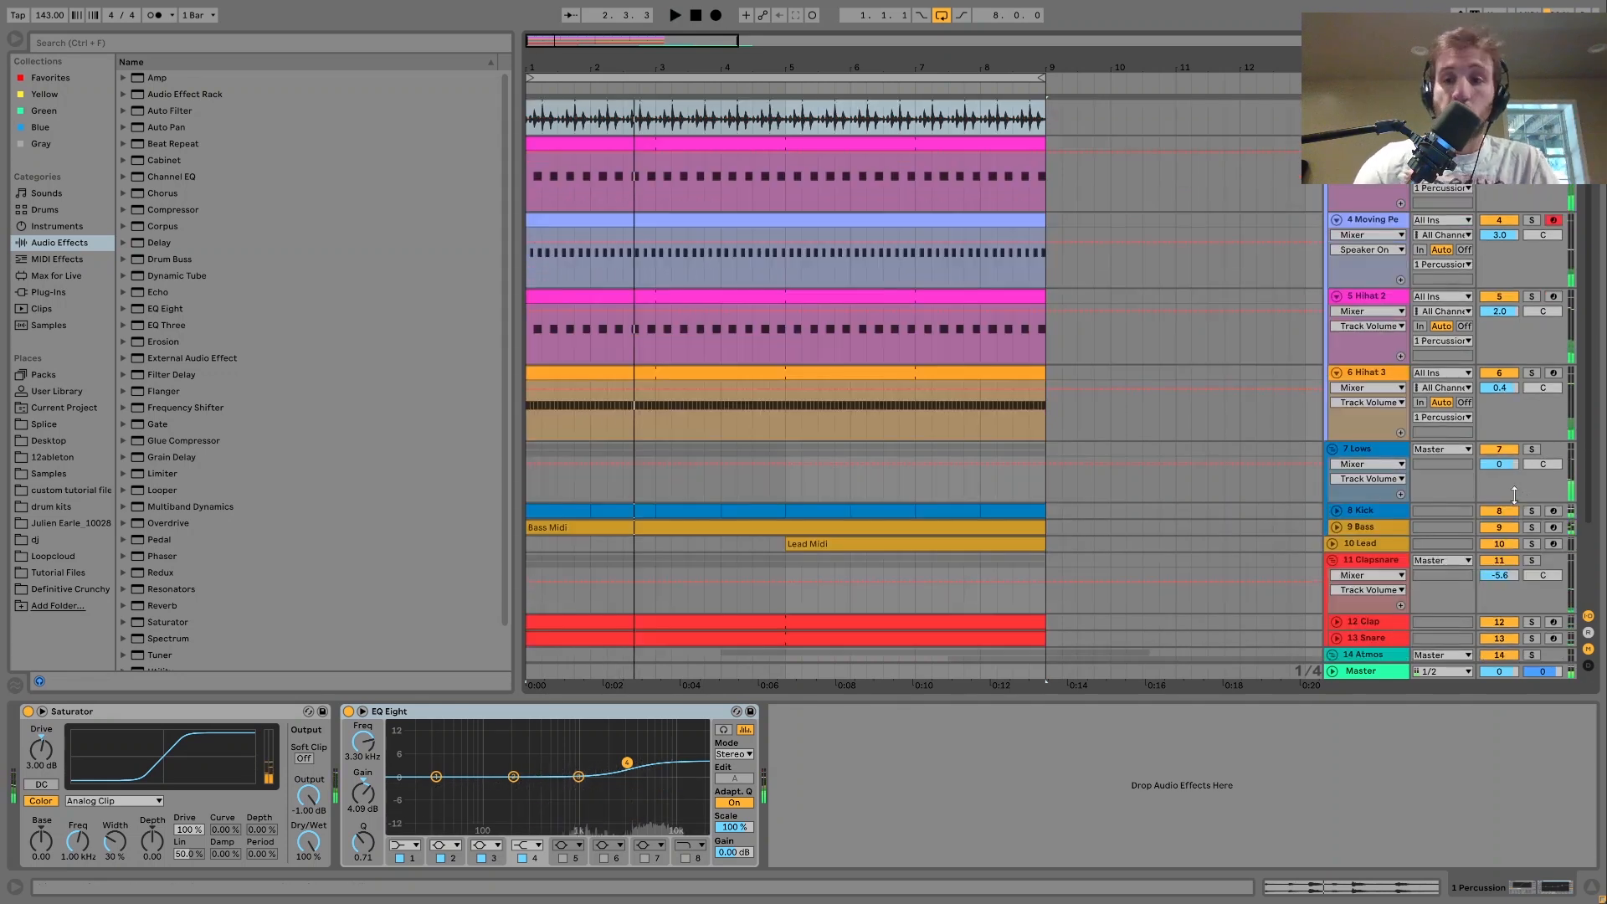
{"action": "key", "text": "space"}
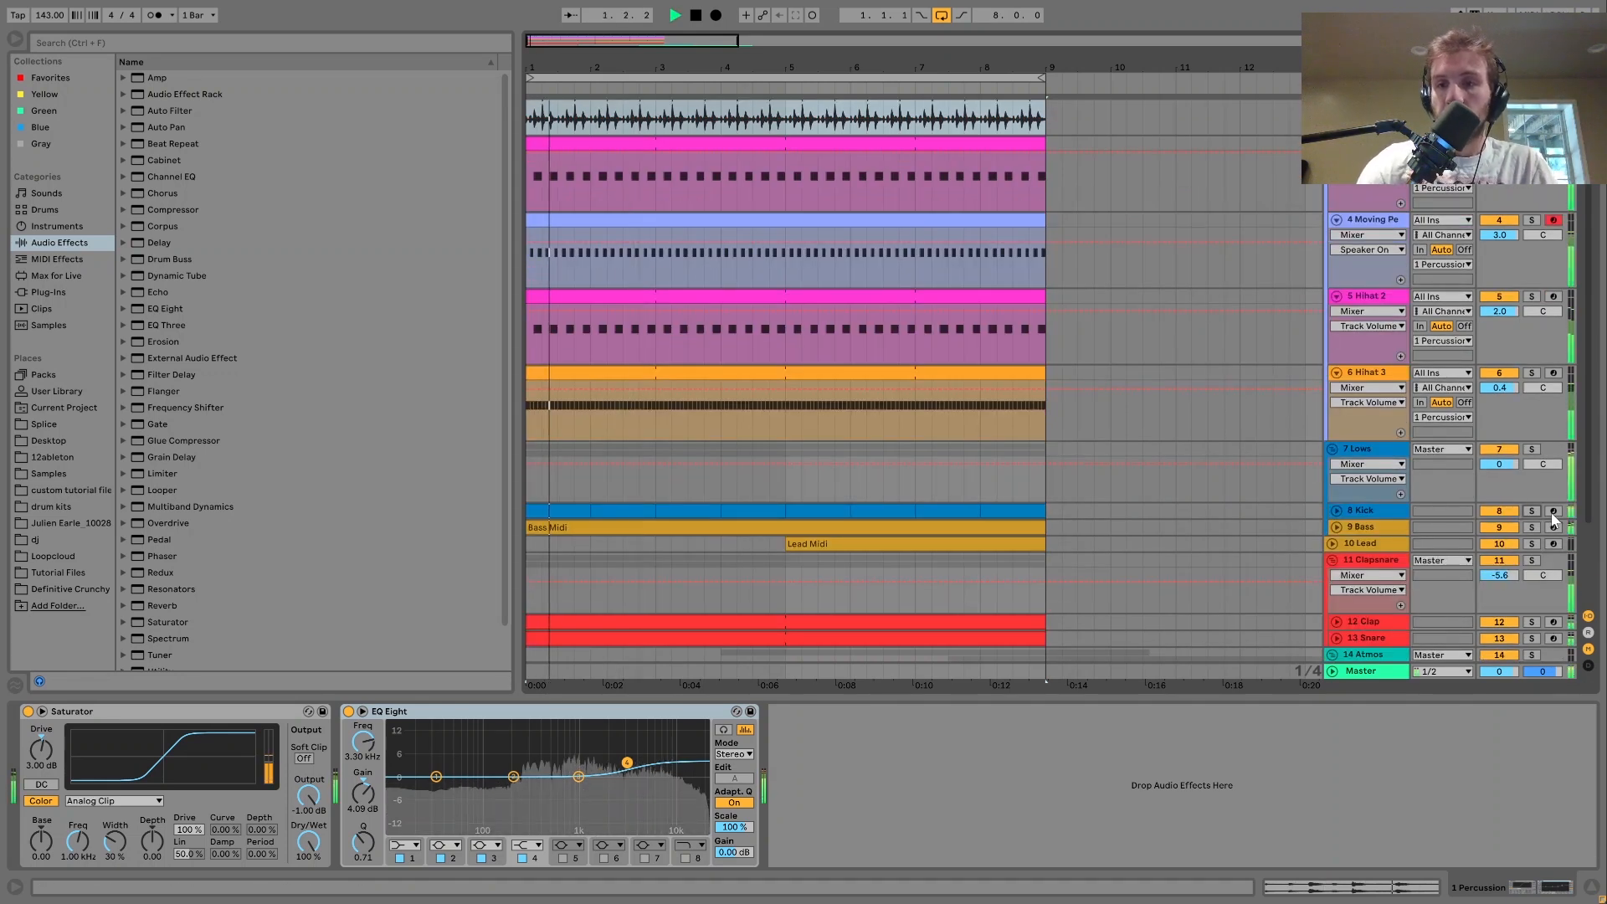
{"action": "left_click", "coordinate": [1380, 509]}
{"action": "key", "text": "u"}
{"action": "key", "text": "space"}
{"action": "scroll", "coordinate": [1380, 509], "scroll_direction": "down", "scroll_amount": 3}
{"action": "scroll", "coordinate": [1380, 509], "scroll_direction": "down", "scroll_amount": 1}
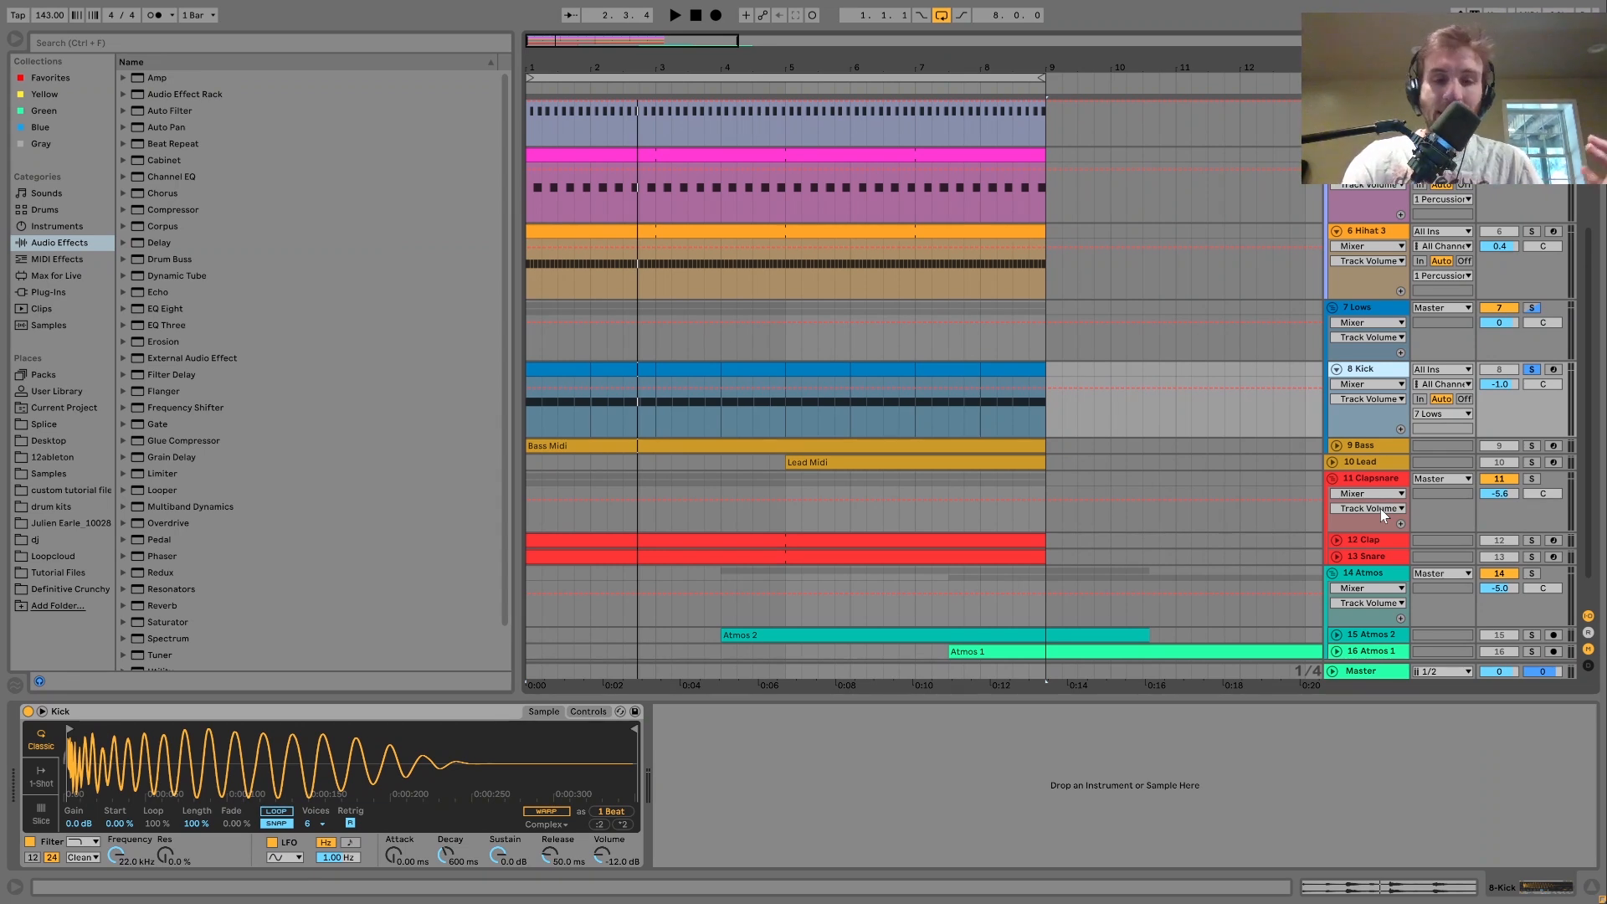
{"action": "key", "text": "space"}
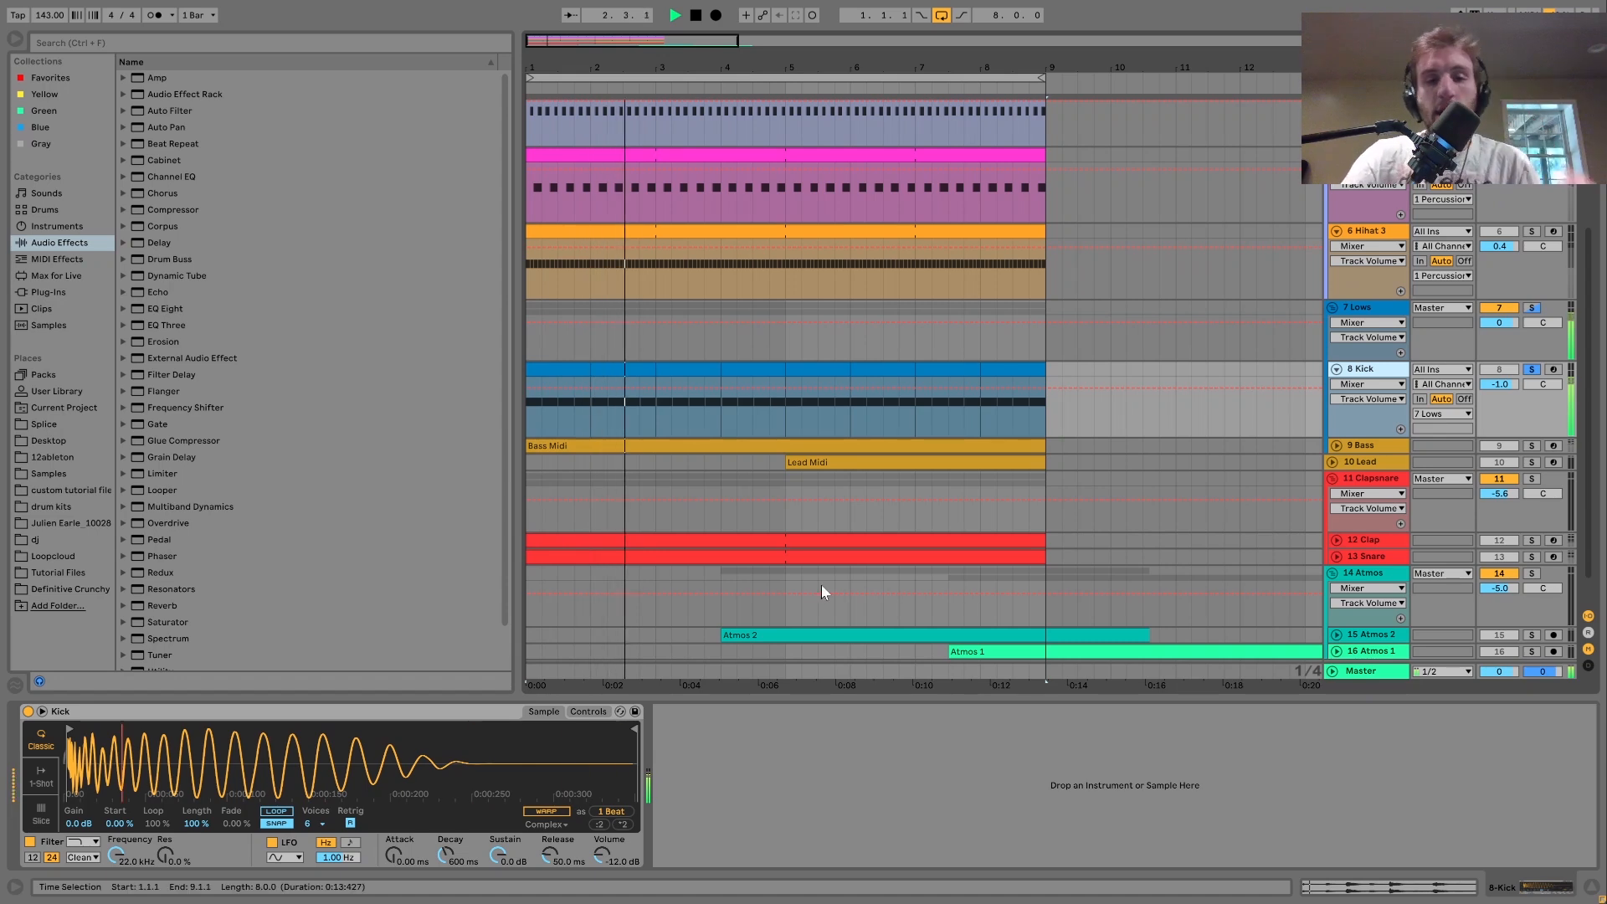
{"action": "key", "text": "space"}
- Turn off the solo on Kick and replay the start of the loop with the full mix
{"action": "left_click", "coordinate": [1527, 370]}
{"action": "key", "text": "space"}
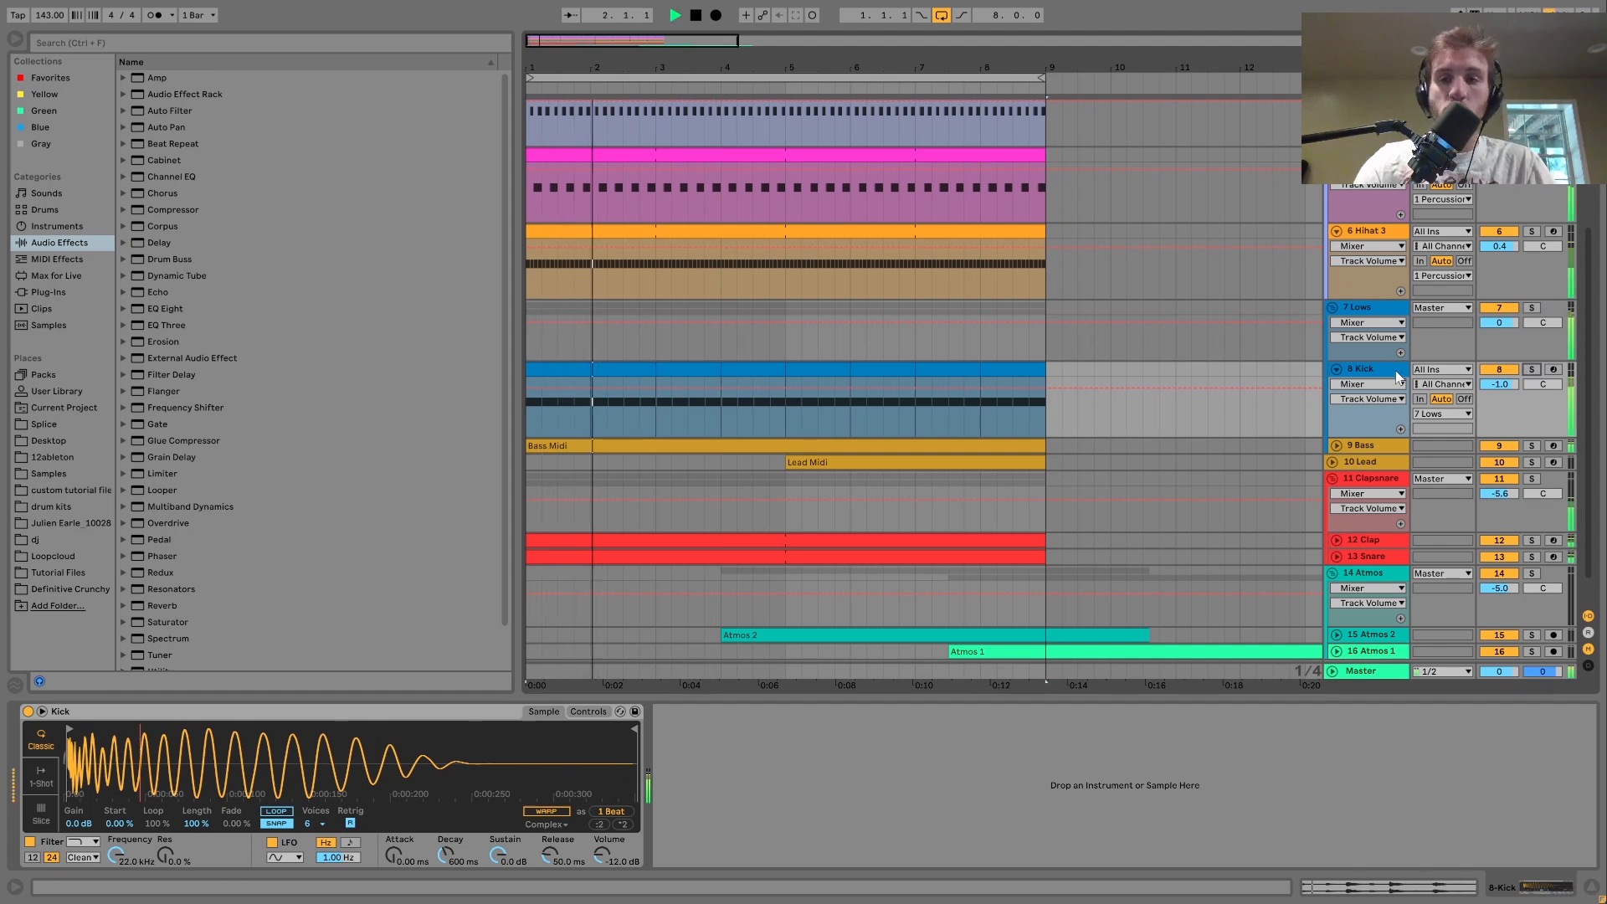
{"action": "key", "text": "space"}
{"action": "key", "text": "space"}
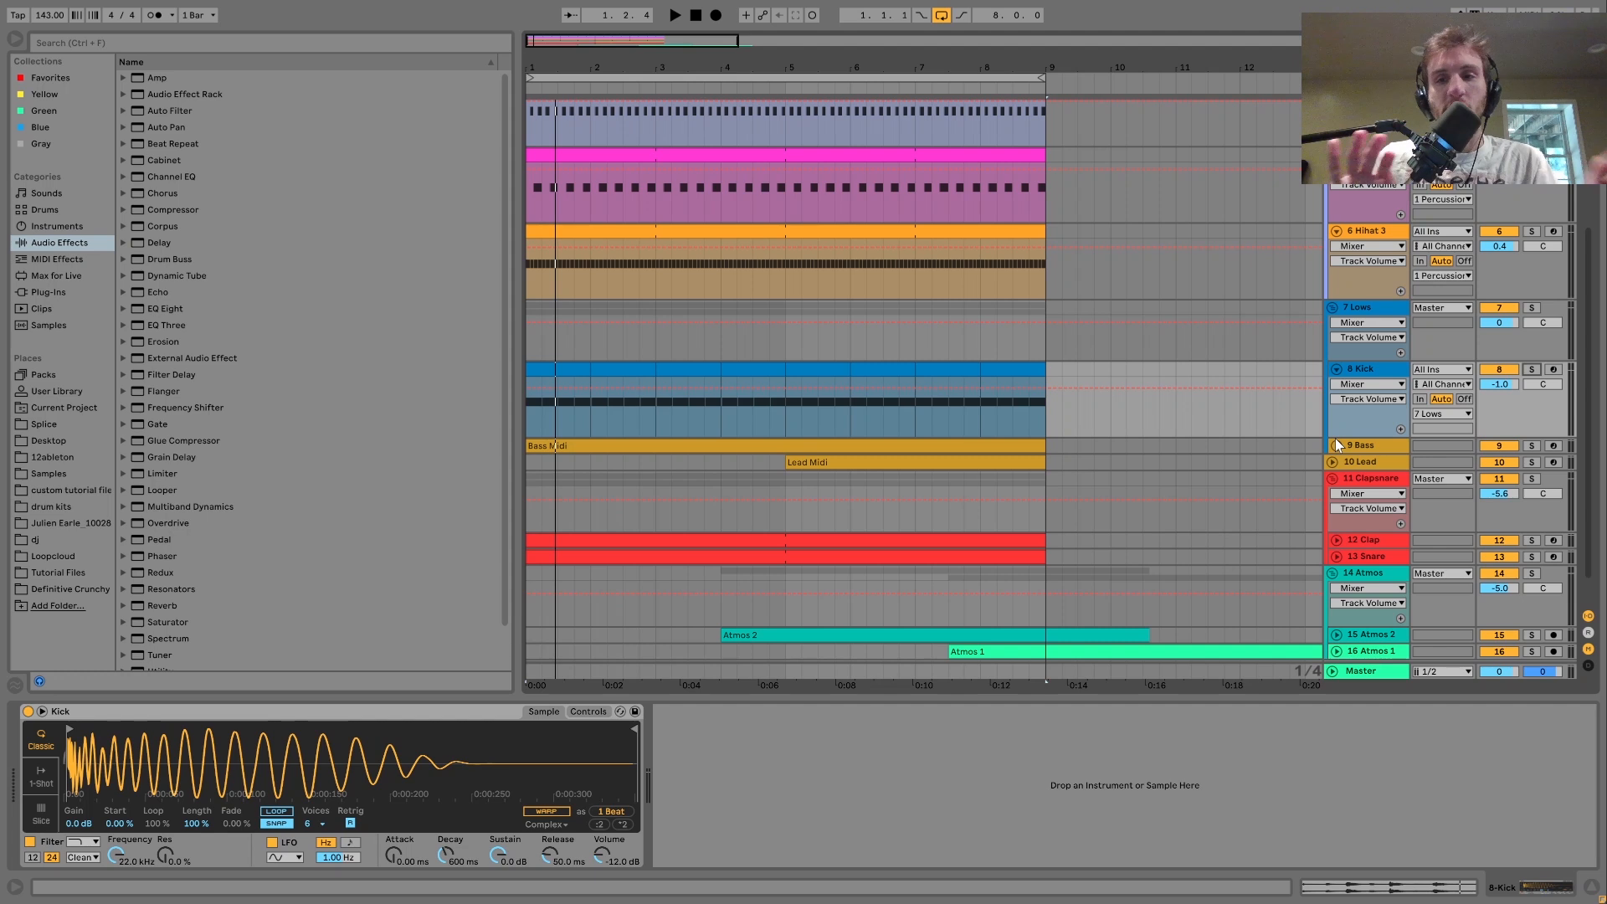
{"action": "key", "text": "space"}
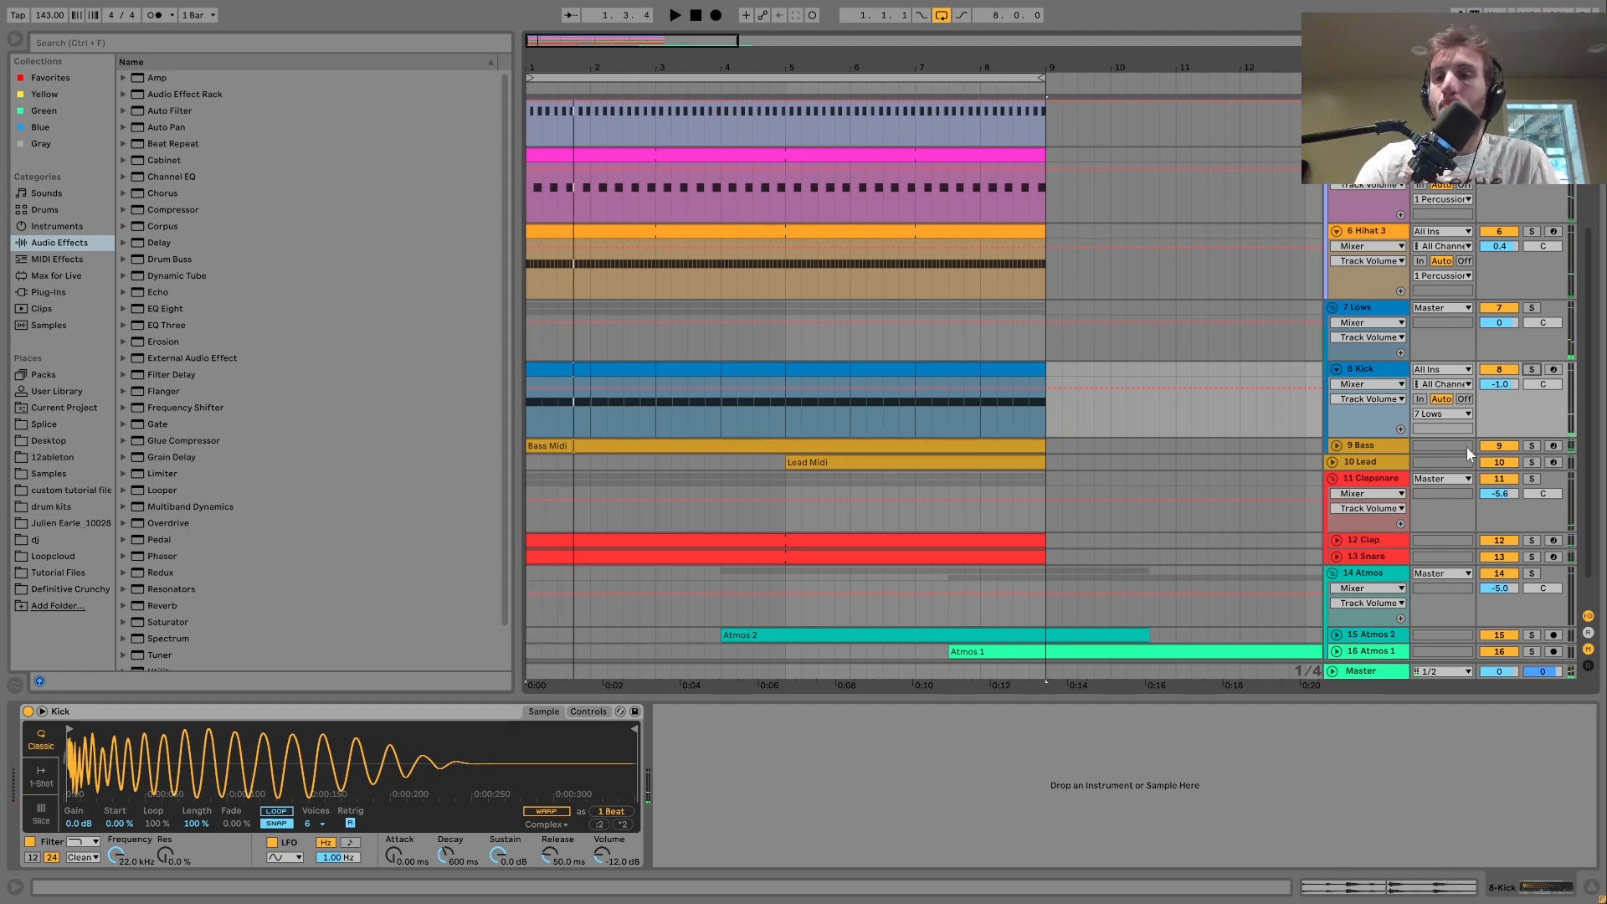
- Solo the Bass track and unfold it to show its notes and Wavetable device chain
{"action": "left_click", "coordinate": [1532, 446]}
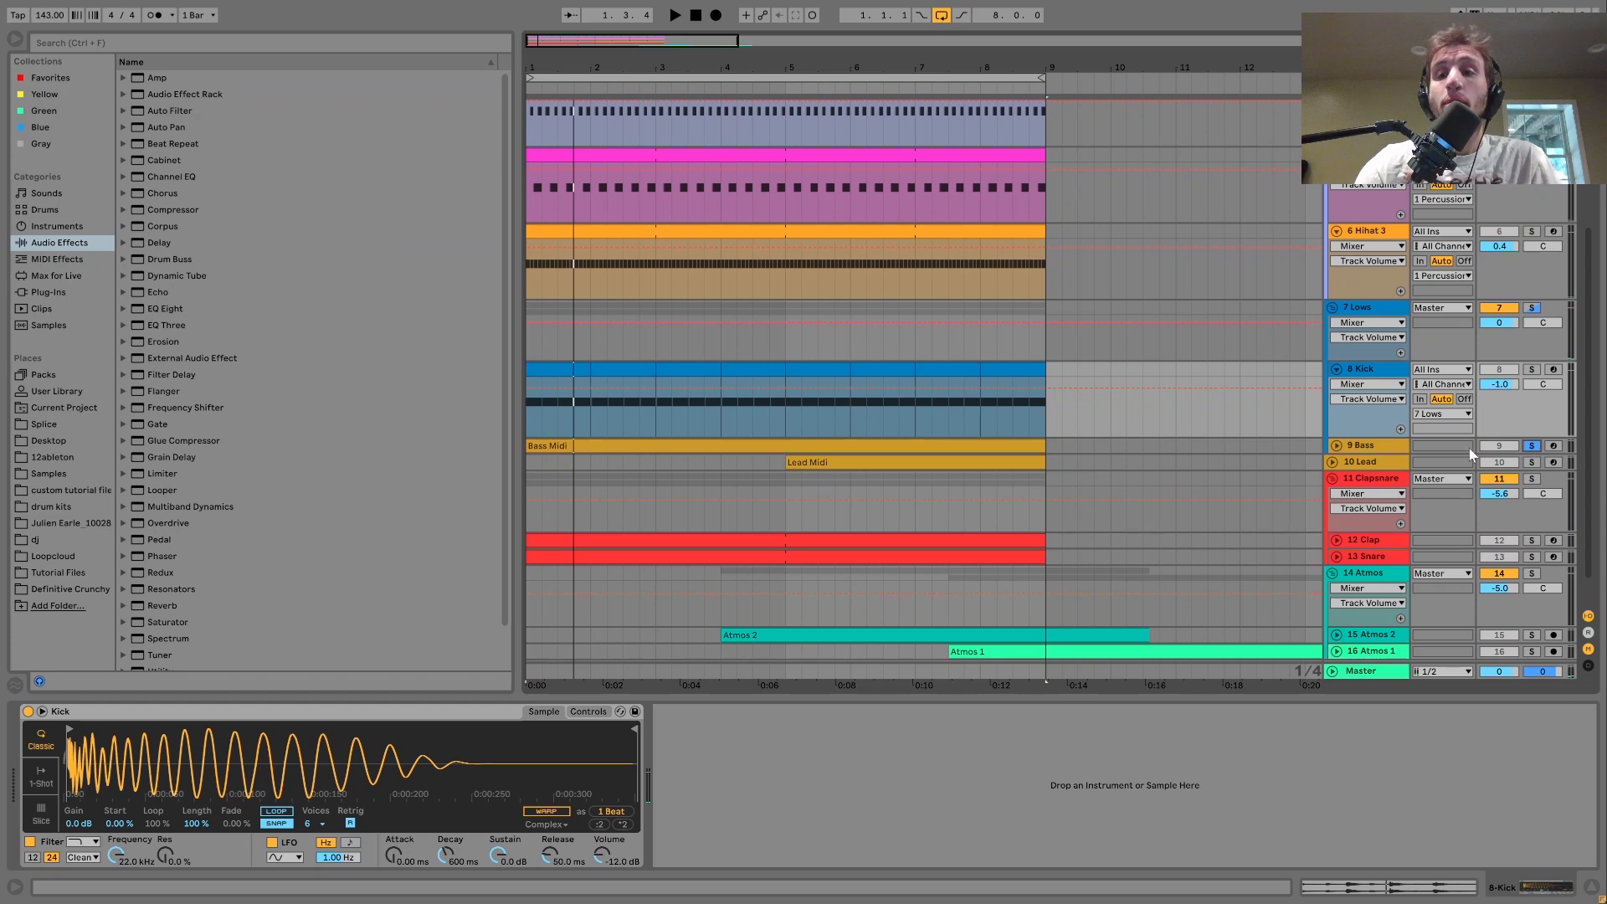
{"action": "left_click", "coordinate": [1343, 446]}
{"action": "left_click", "coordinate": [1337, 445]}
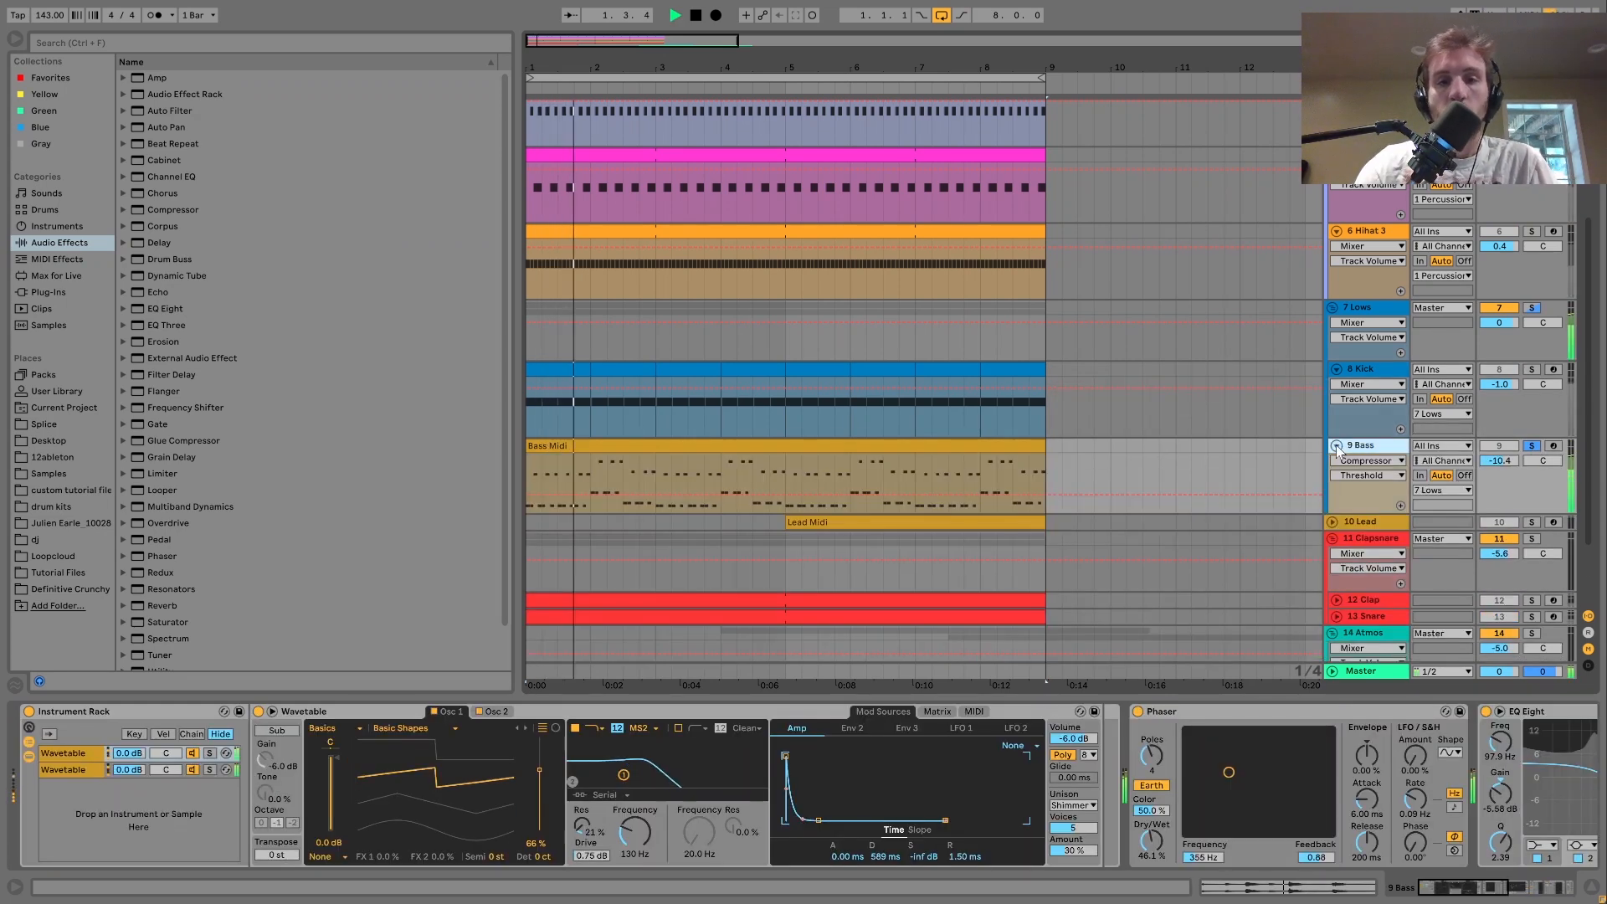
- Open the Bass Midi clip in the note editor while the soloed bass plays, and stop playback
{"action": "left_click", "coordinate": [924, 443]}
{"action": "double_click", "coordinate": [924, 443]}
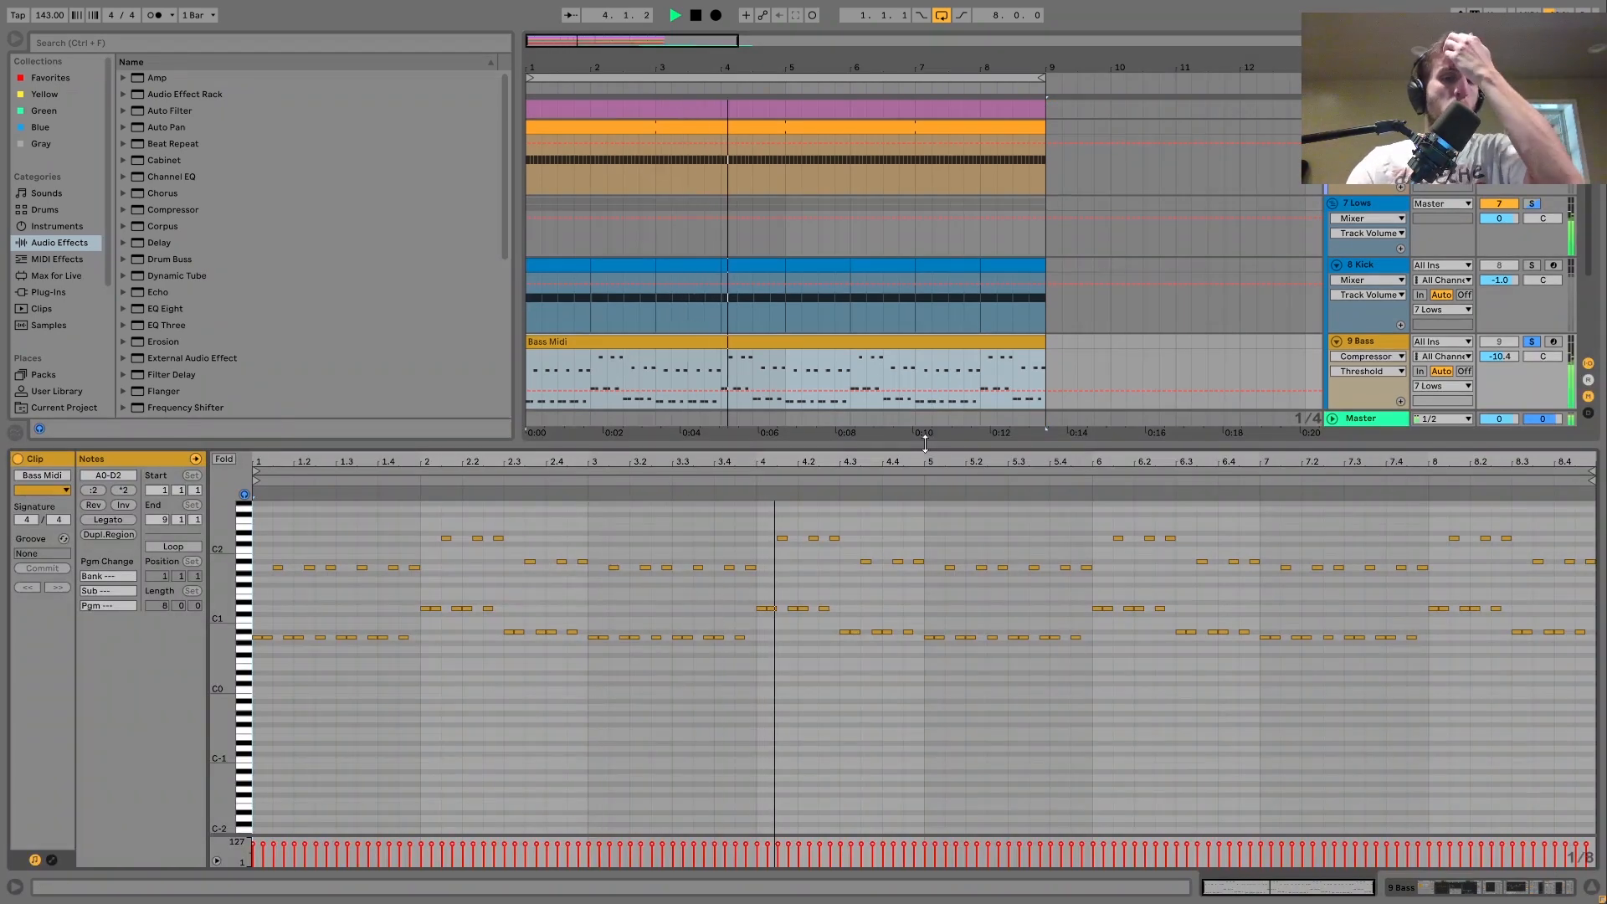
{"action": "key", "text": "space"}
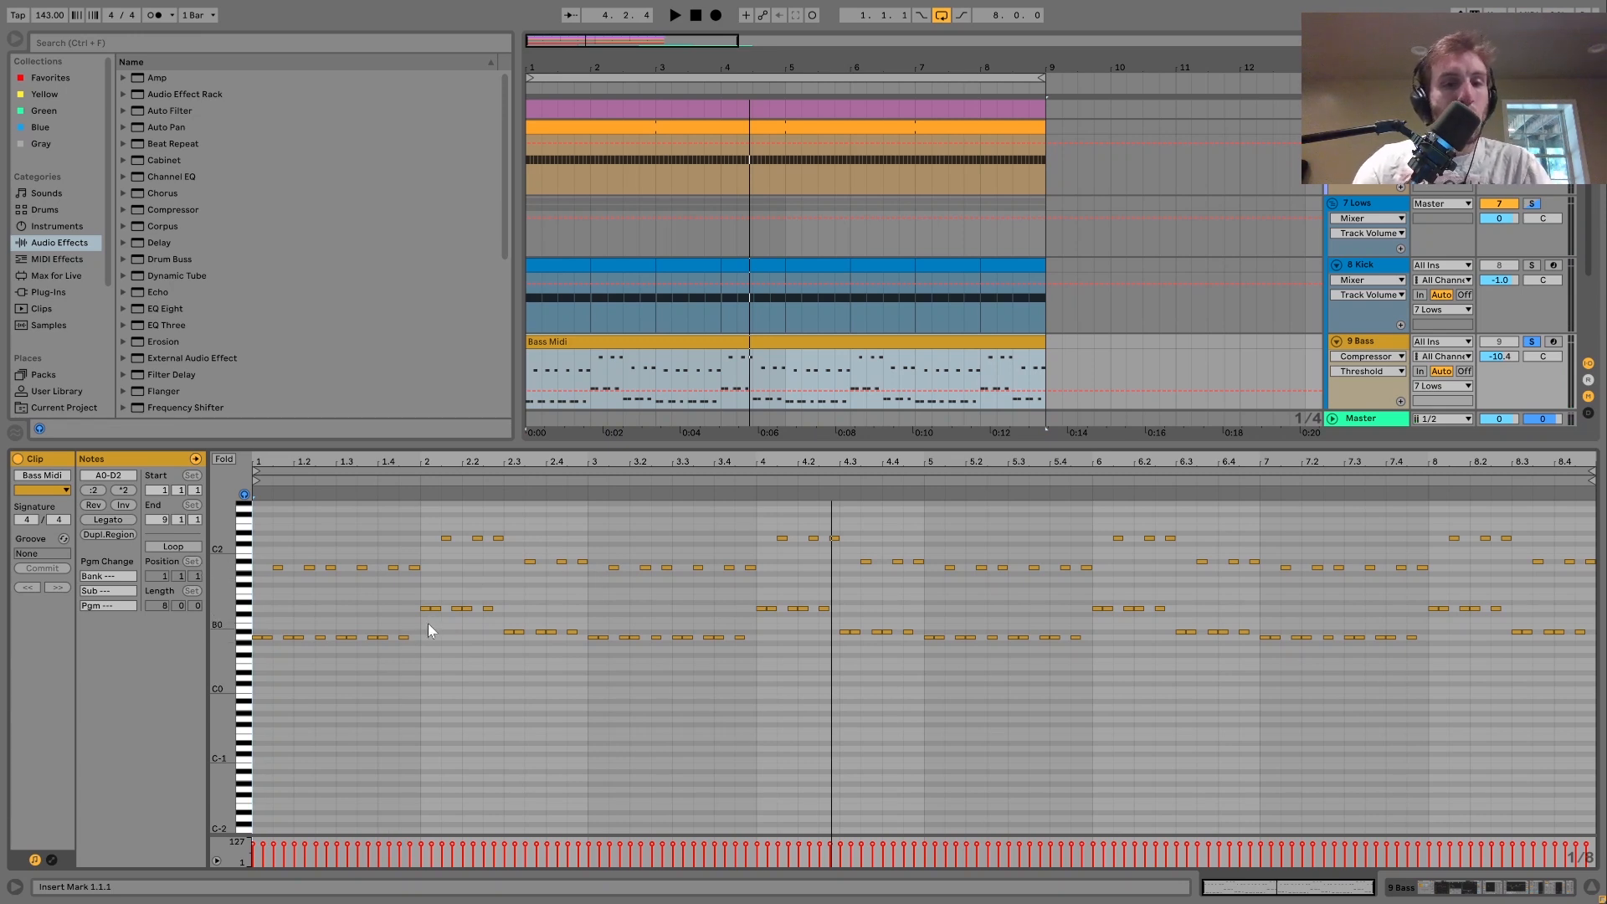
- Box-select the low bass note at 2.3.1 in the Bass Midi clip to point out the pitch change
{"action": "left_click", "coordinate": [400, 629]}
{"action": "mouse_move", "coordinate": [385, 601]}
{"action": "left_mouse_down"}
{"action": "mouse_move", "coordinate": [365, 542]}
{"action": "mouse_move", "coordinate": [365, 621]}
{"action": "left_mouse_up"}
{"action": "left_click_drag", "start_coordinate": [511, 652], "coordinate": [539, 535]}
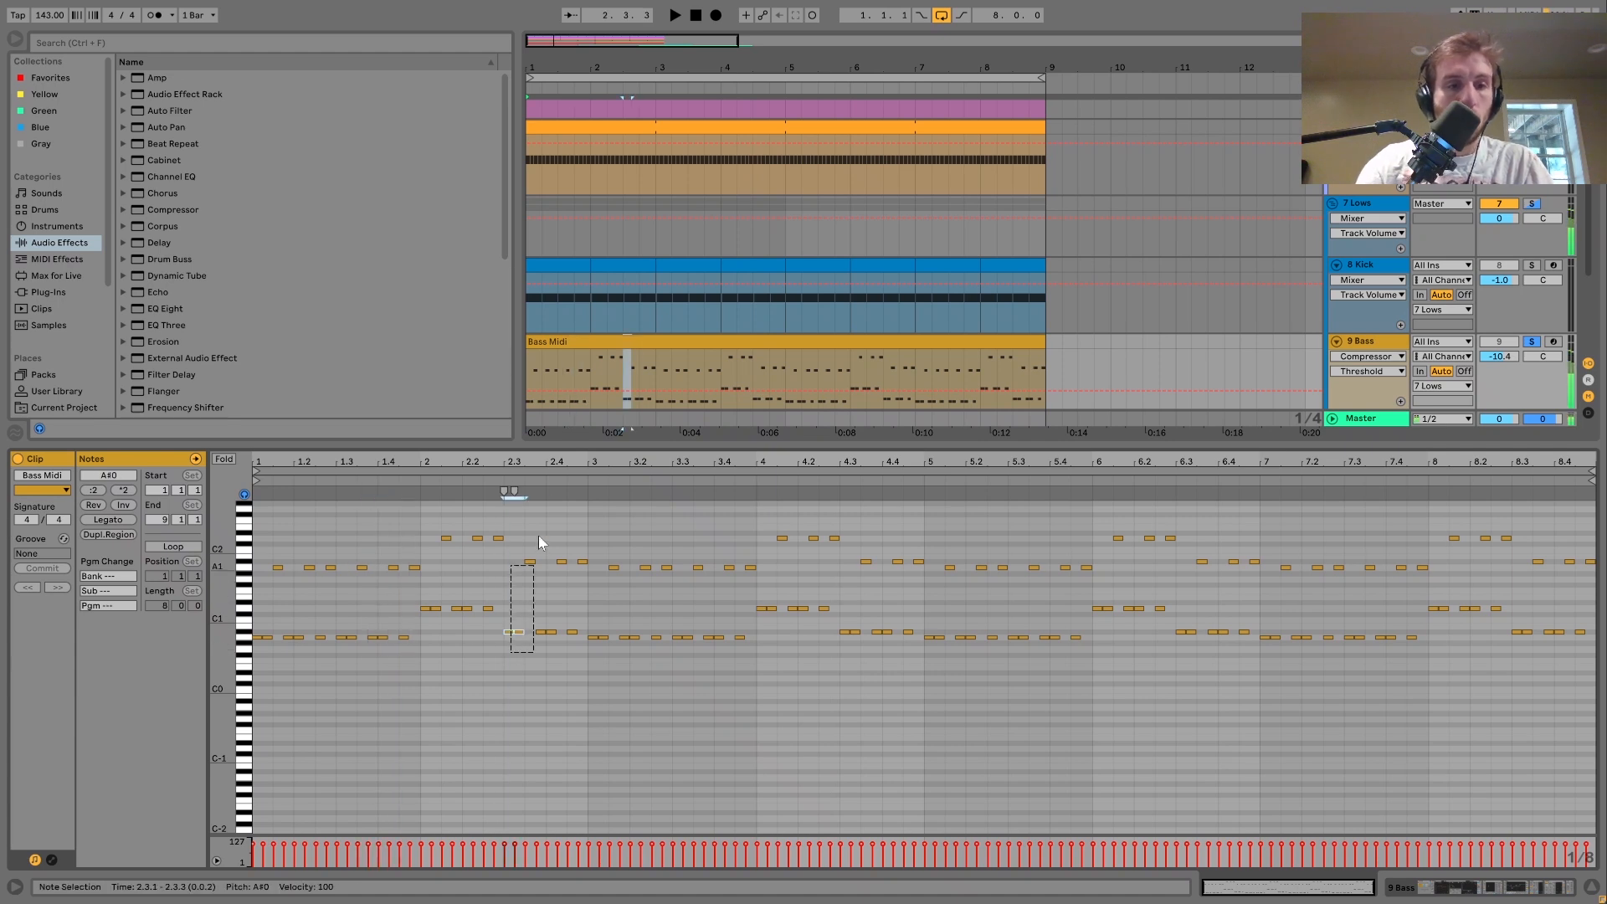
- Audition the low pitches around G#0 on the Bass Midi clip's piano keyboard
{"action": "left_click", "coordinate": [246, 649]}
{"action": "left_click", "coordinate": [246, 648]}
{"action": "left_click", "coordinate": [246, 649]}
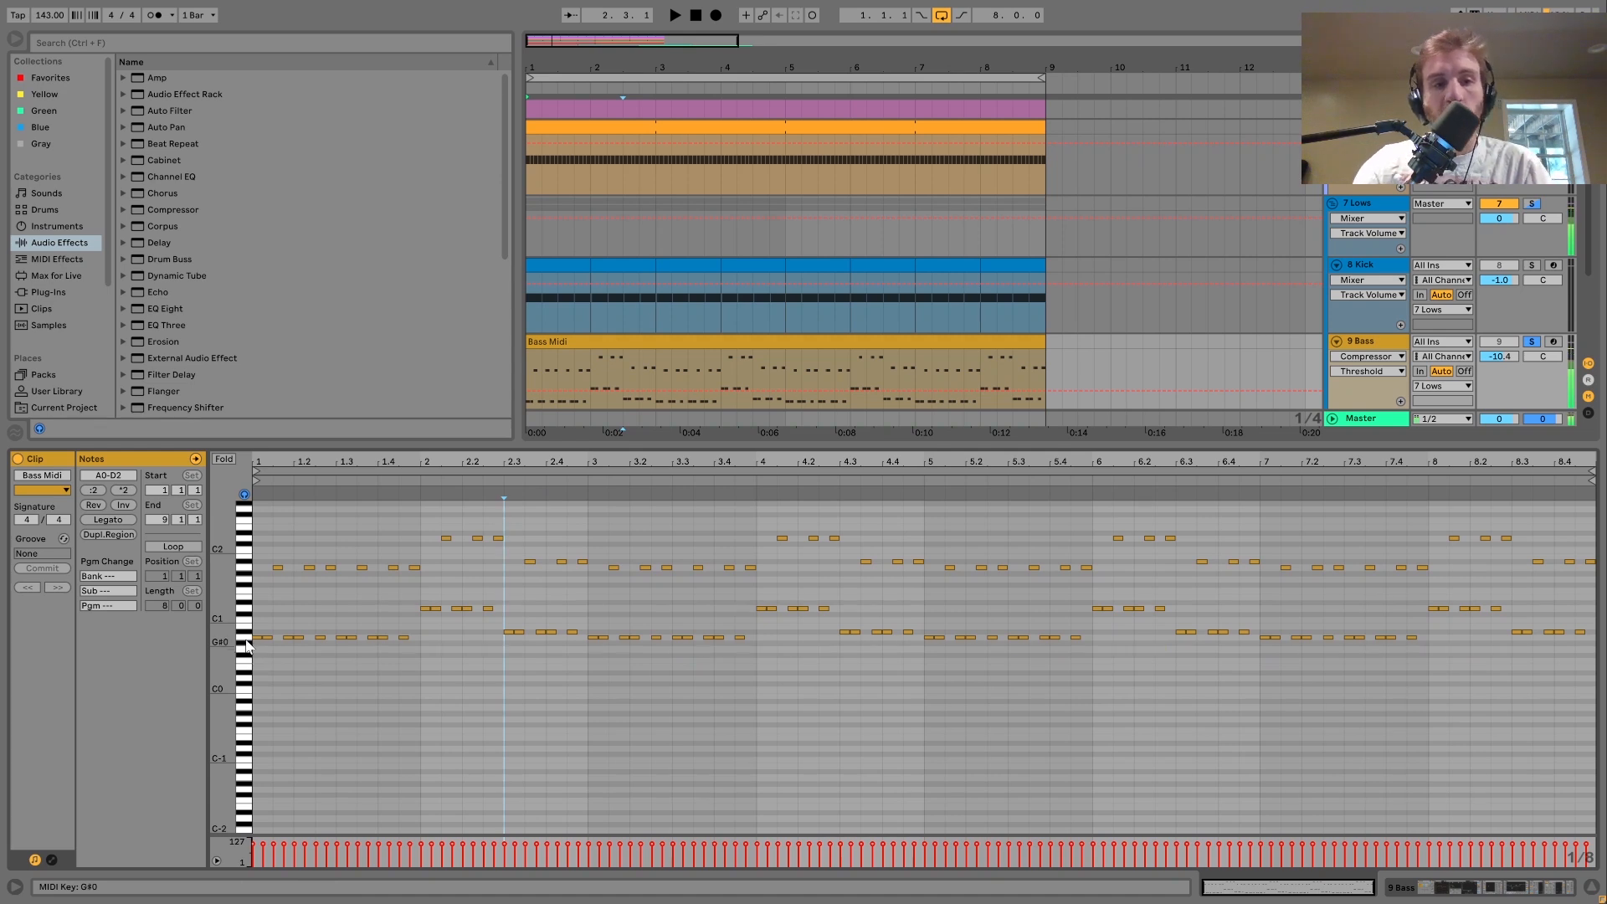
{"action": "left_click", "coordinate": [246, 638]}
{"action": "left_click", "coordinate": [245, 632]}
{"action": "left_click", "coordinate": [244, 651]}
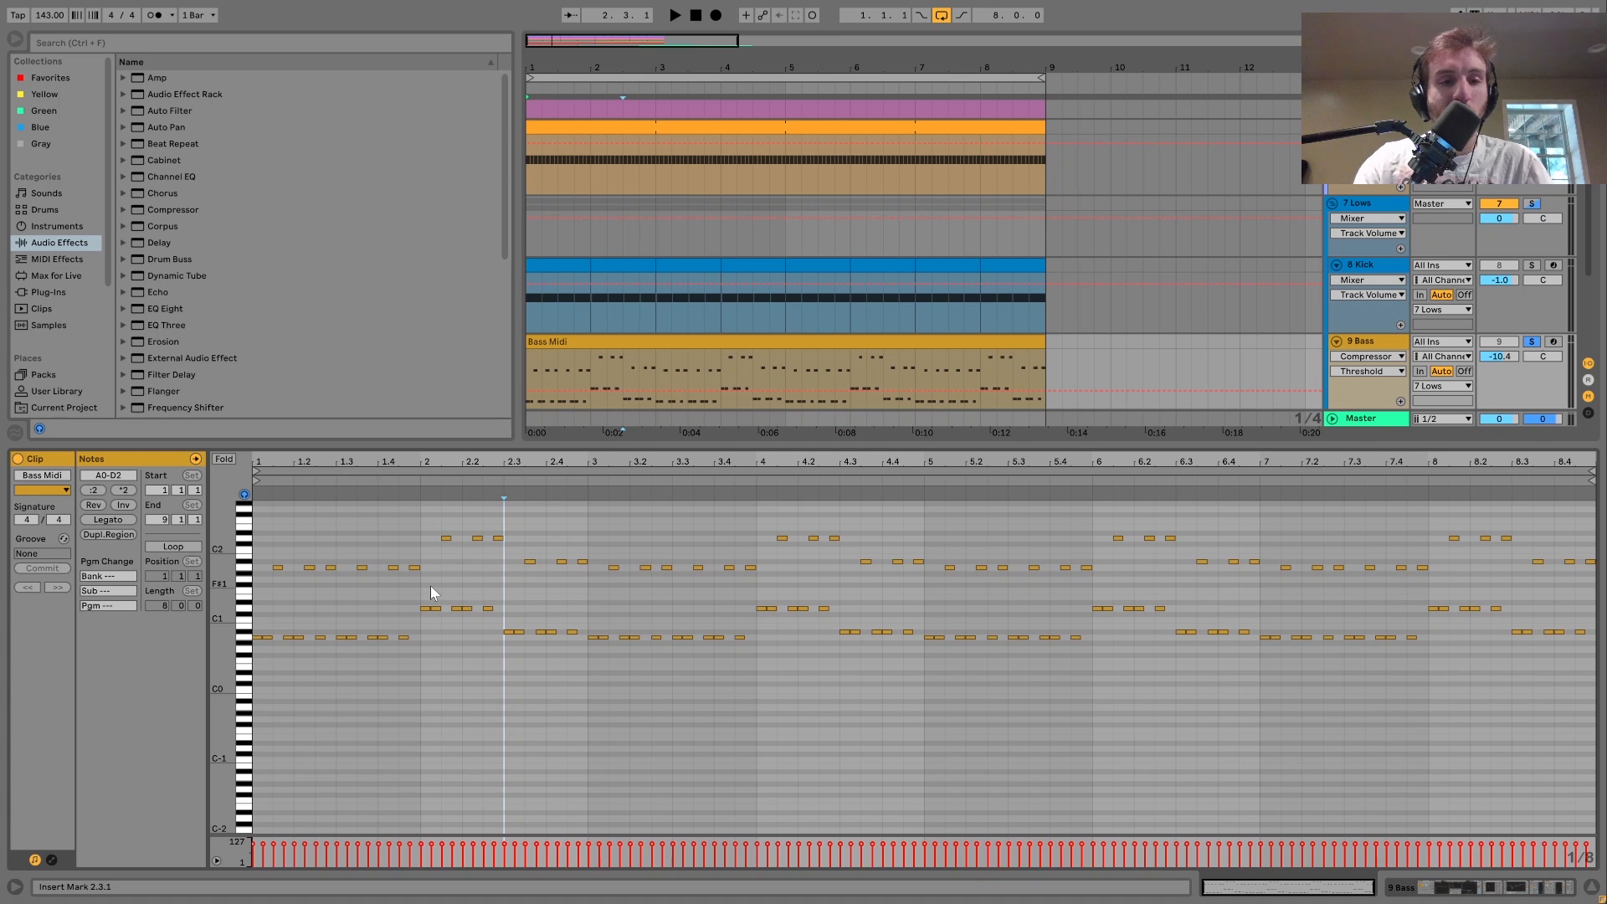
- Box-select bass notes in bars 3 and 4, including 4.3.4 to 4.4.4, and audition a low key around G#0
{"action": "left_click", "coordinate": [735, 607]}
{"action": "left_click_drag", "start_coordinate": [741, 665], "coordinate": [670, 498]}
{"action": "left_click_drag", "start_coordinate": [909, 670], "coordinate": [875, 509]}
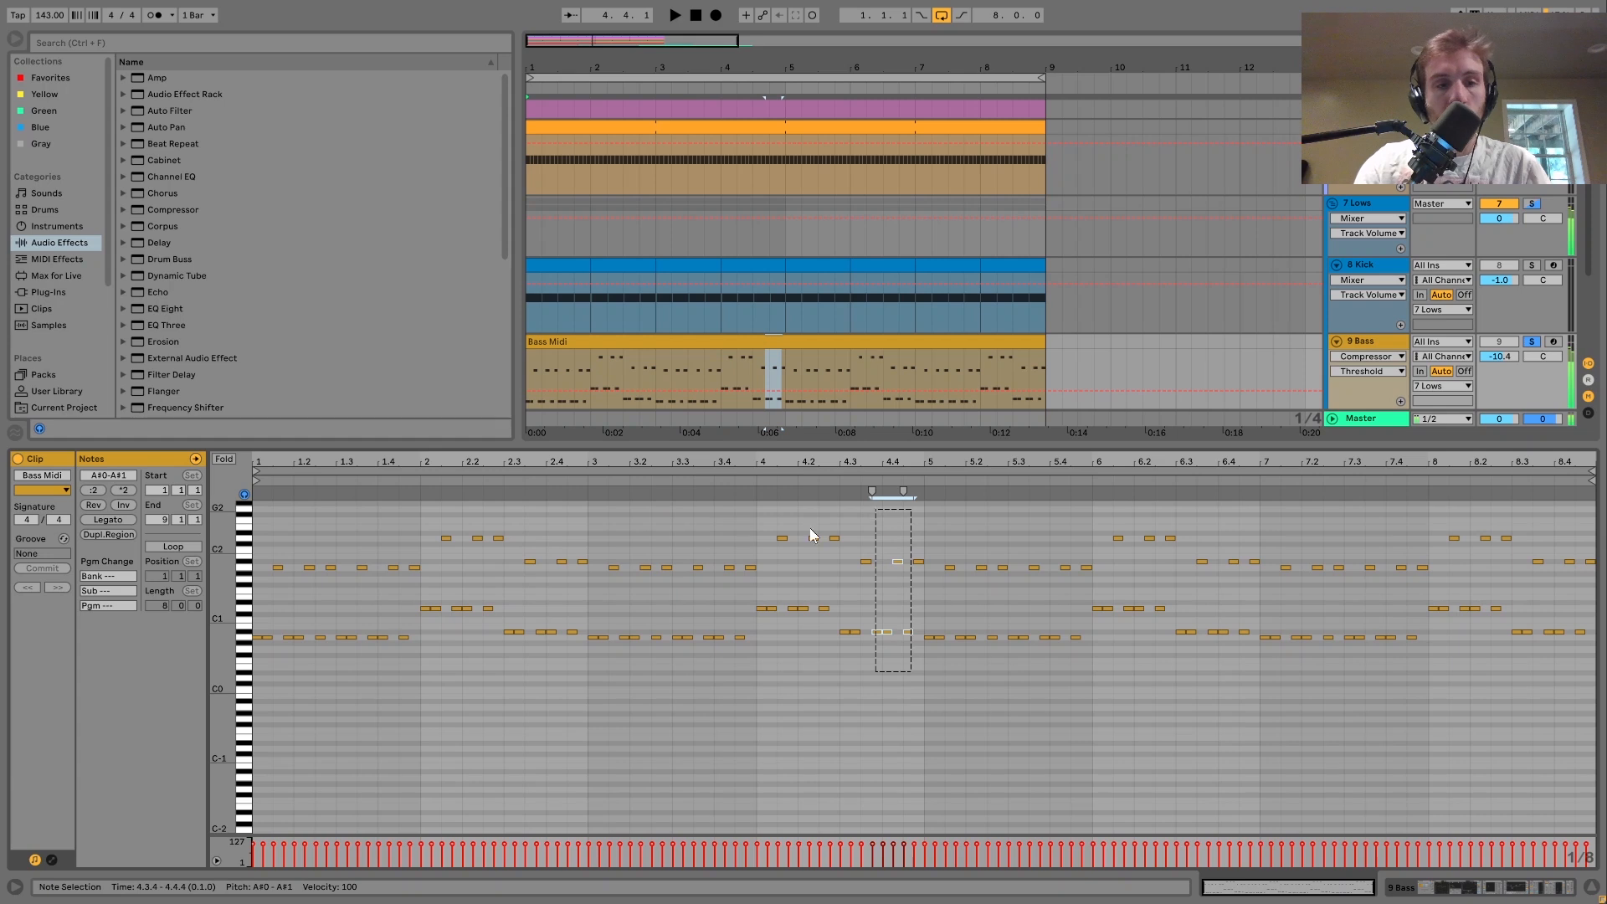
{"action": "left_click", "coordinate": [244, 651]}
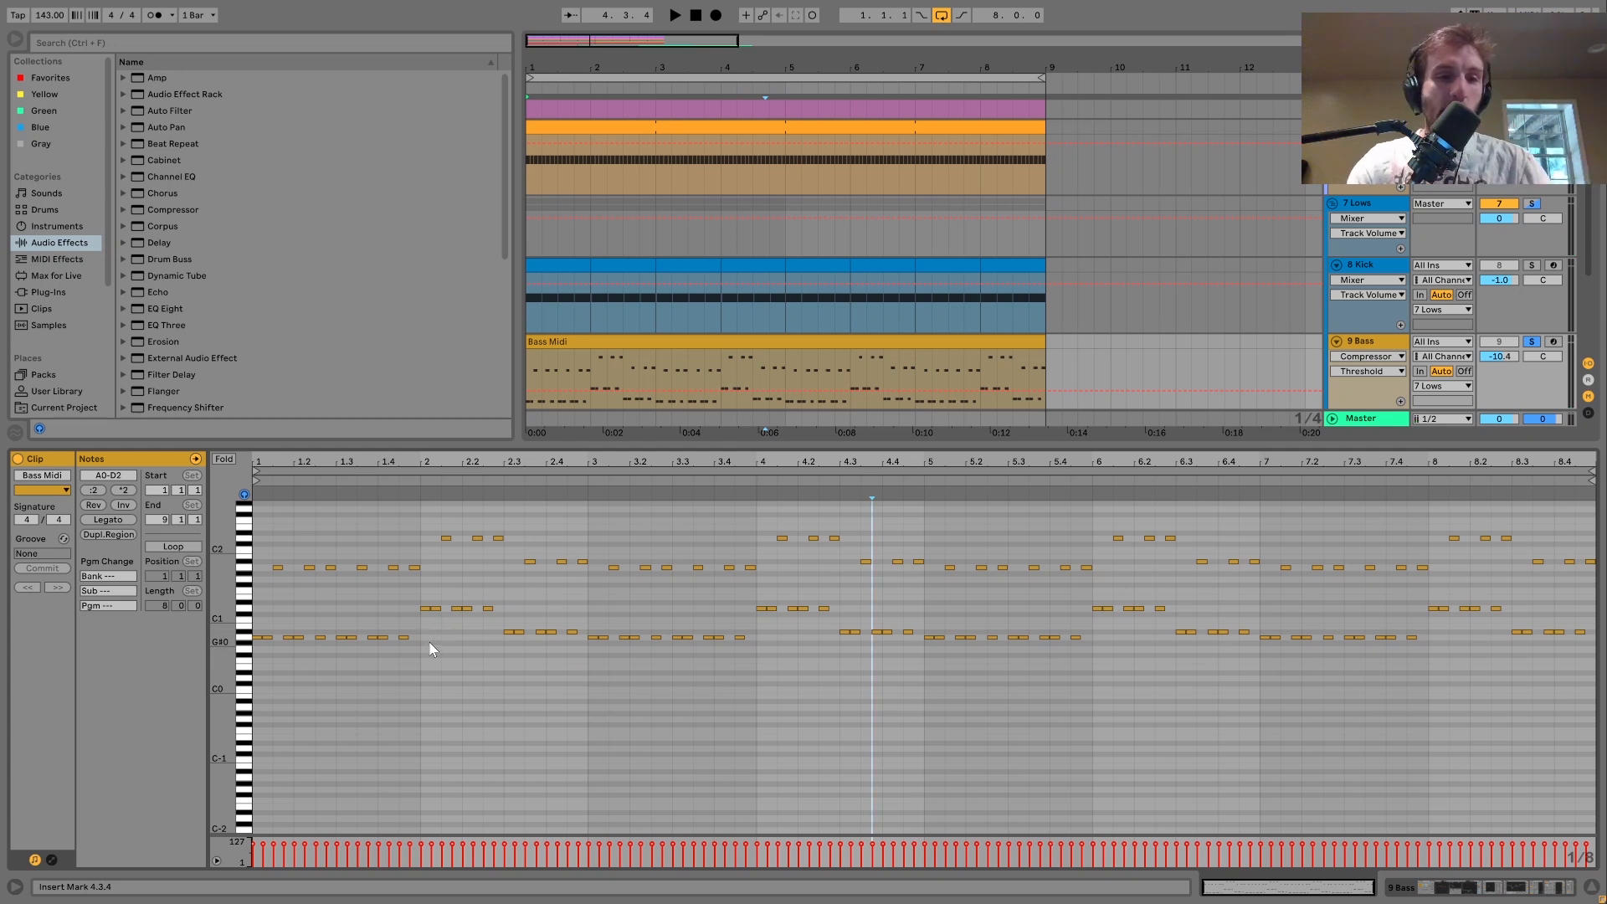
- Select the first two beats of the Bass Midi clip, from 1.1.1 to 1.3.1
{"action": "left_click_drag", "start_coordinate": [333, 548], "coordinate": [256, 647]}
{"action": "left_click_drag", "start_coordinate": [255, 544], "coordinate": [337, 535]}
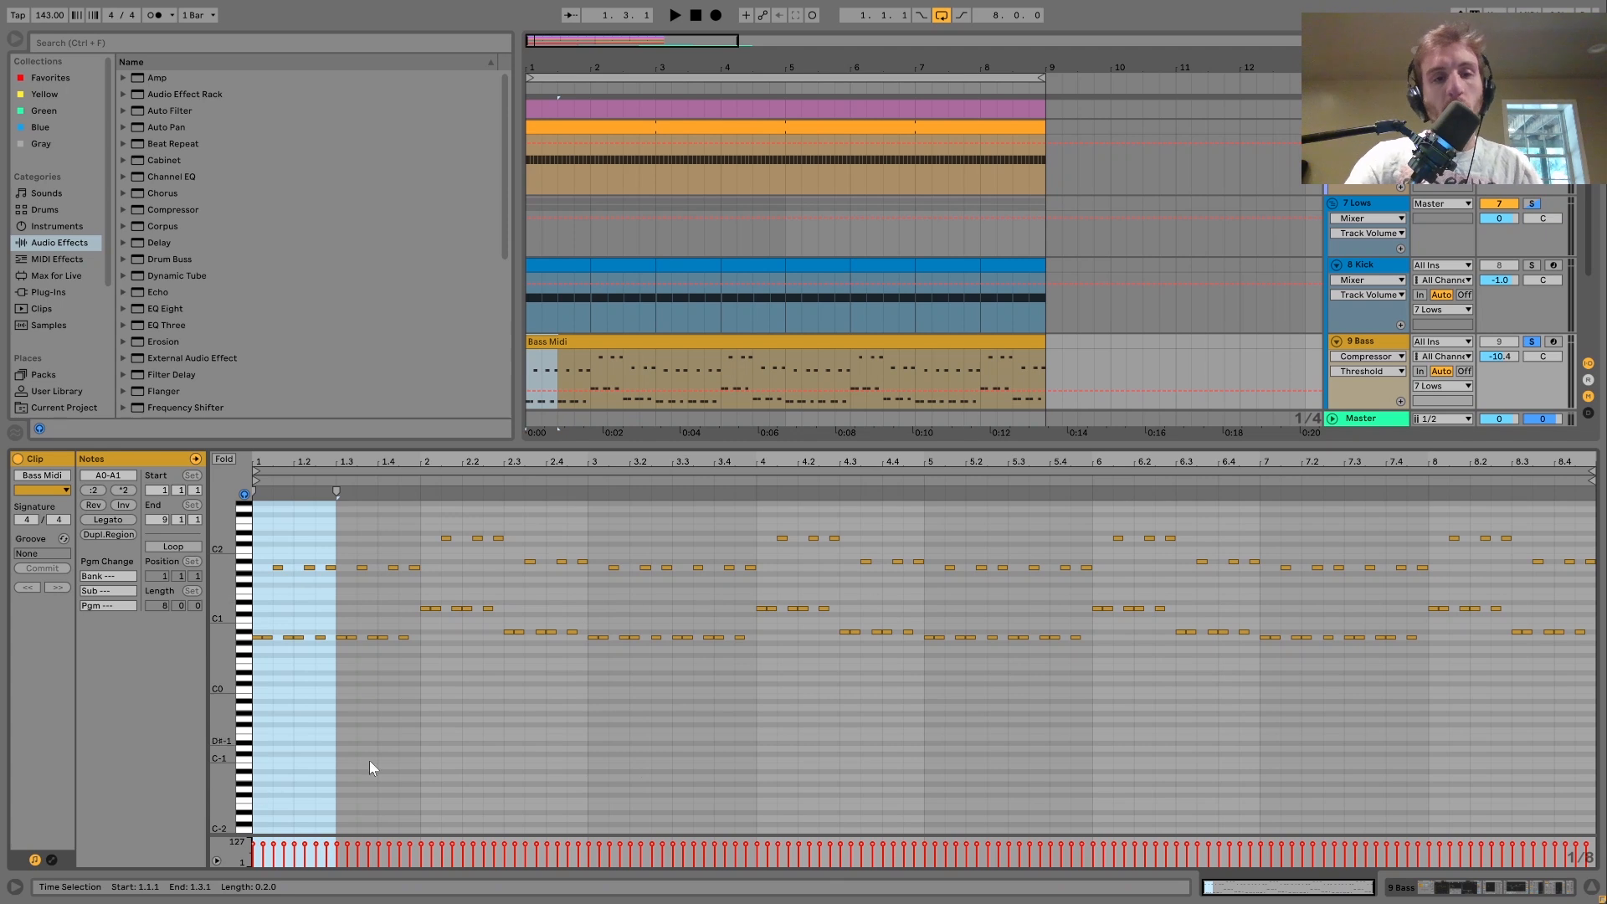
- Play the bass, show its device chain, and solo the two Wavetable chains of the Instrument Rack in turn, ending on the first
{"action": "key", "text": "space"}
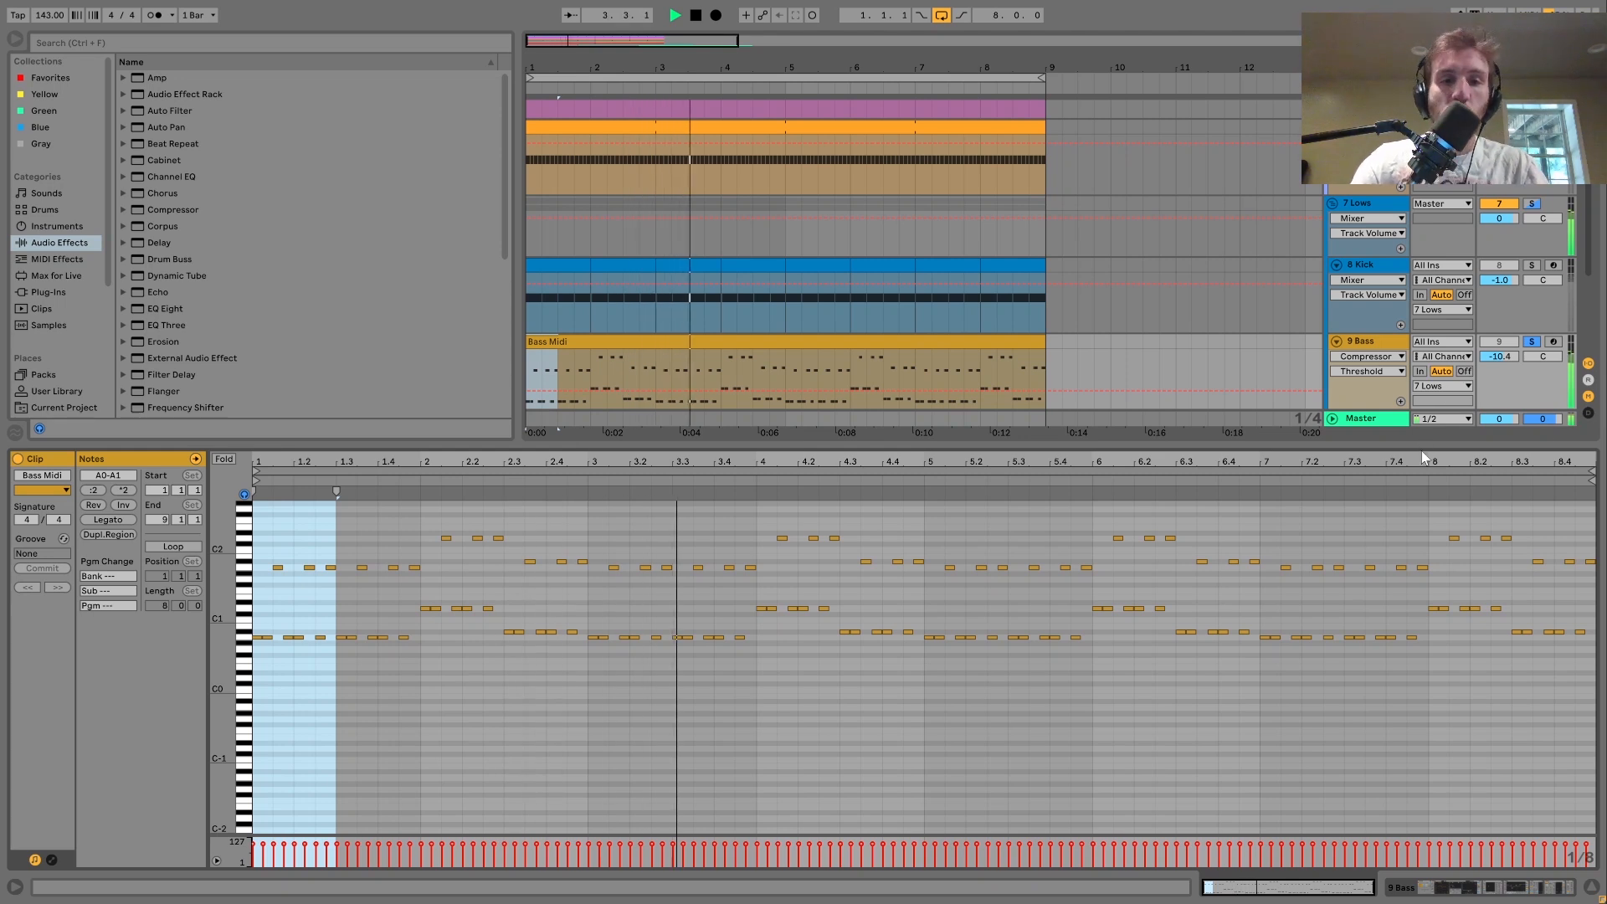
{"action": "left_click", "coordinate": [1535, 889]}
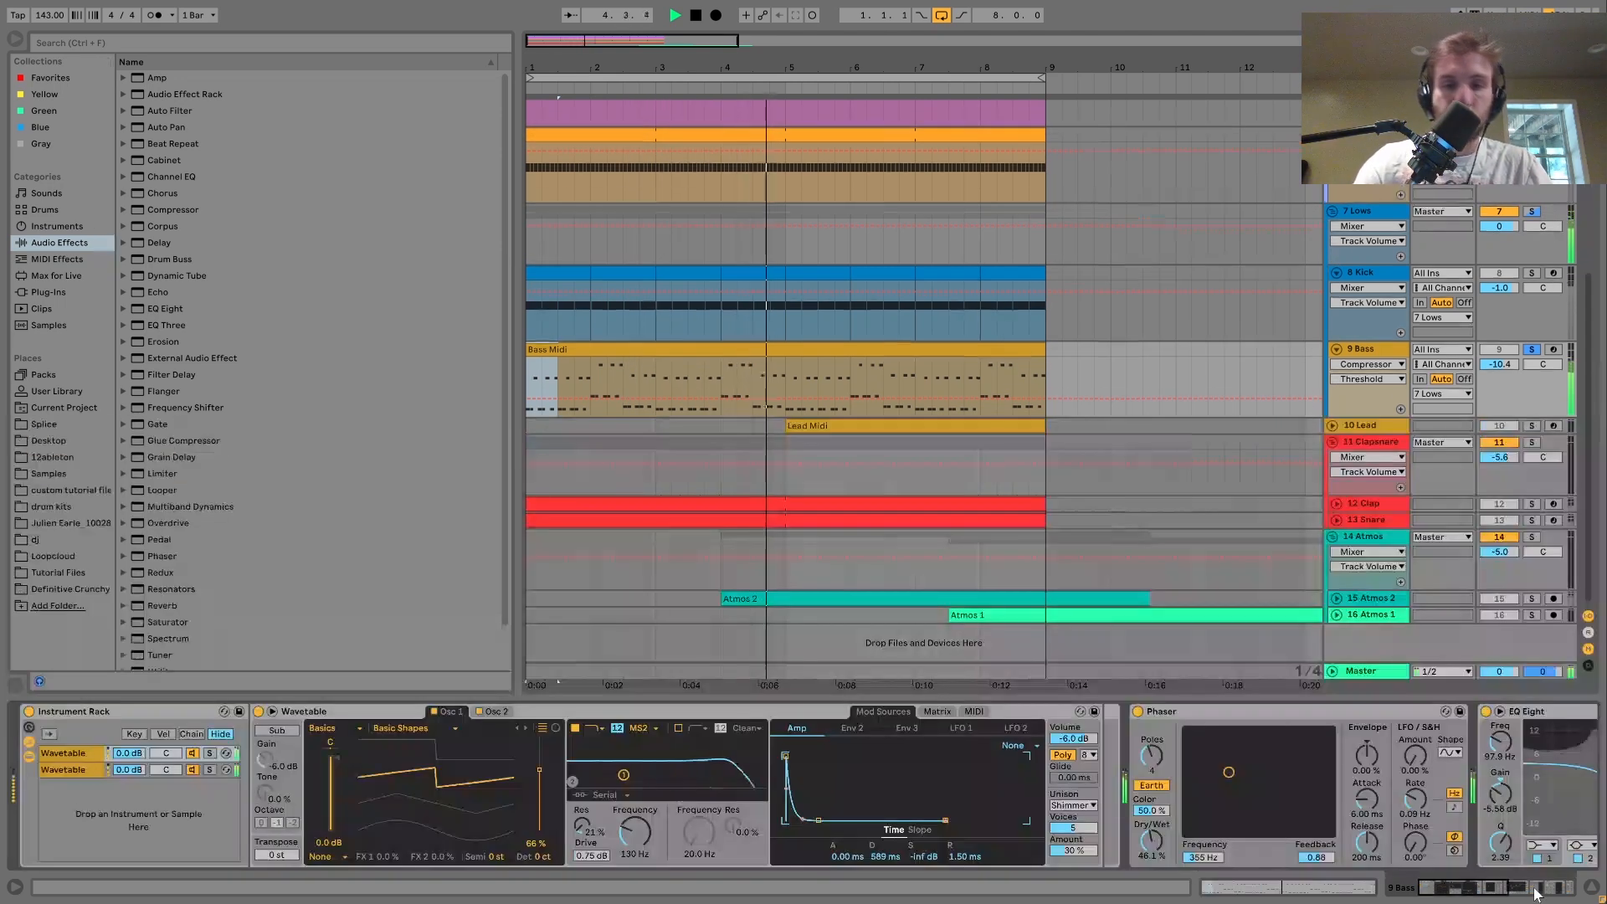
{"action": "left_click", "coordinate": [208, 756]}
{"action": "key", "text": "space"}
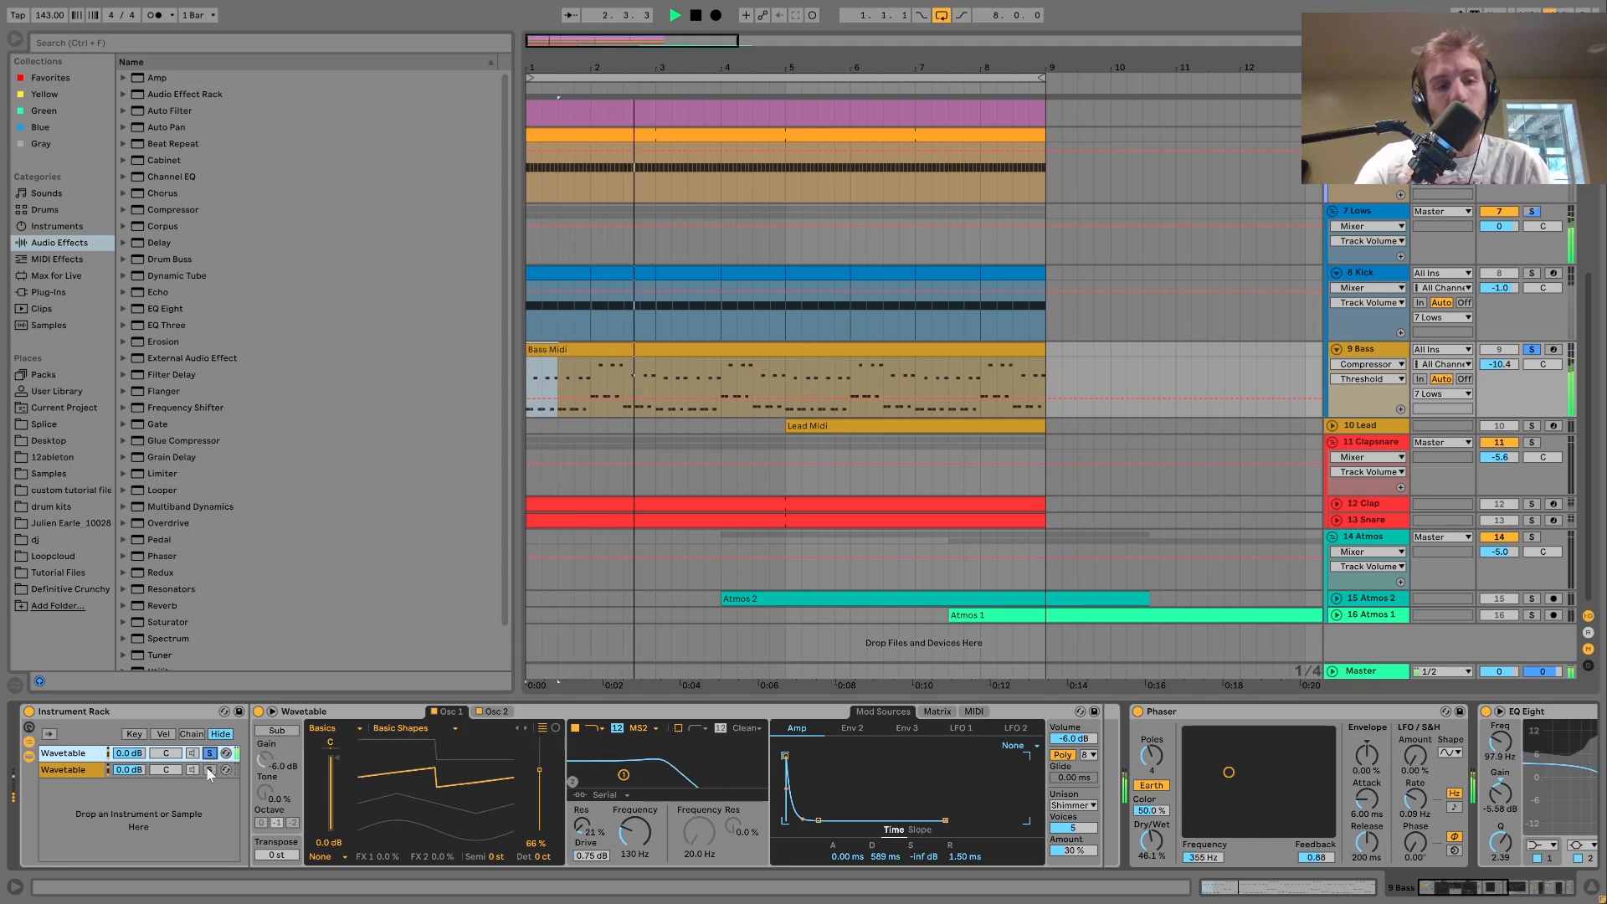
{"action": "left_click", "coordinate": [209, 771]}
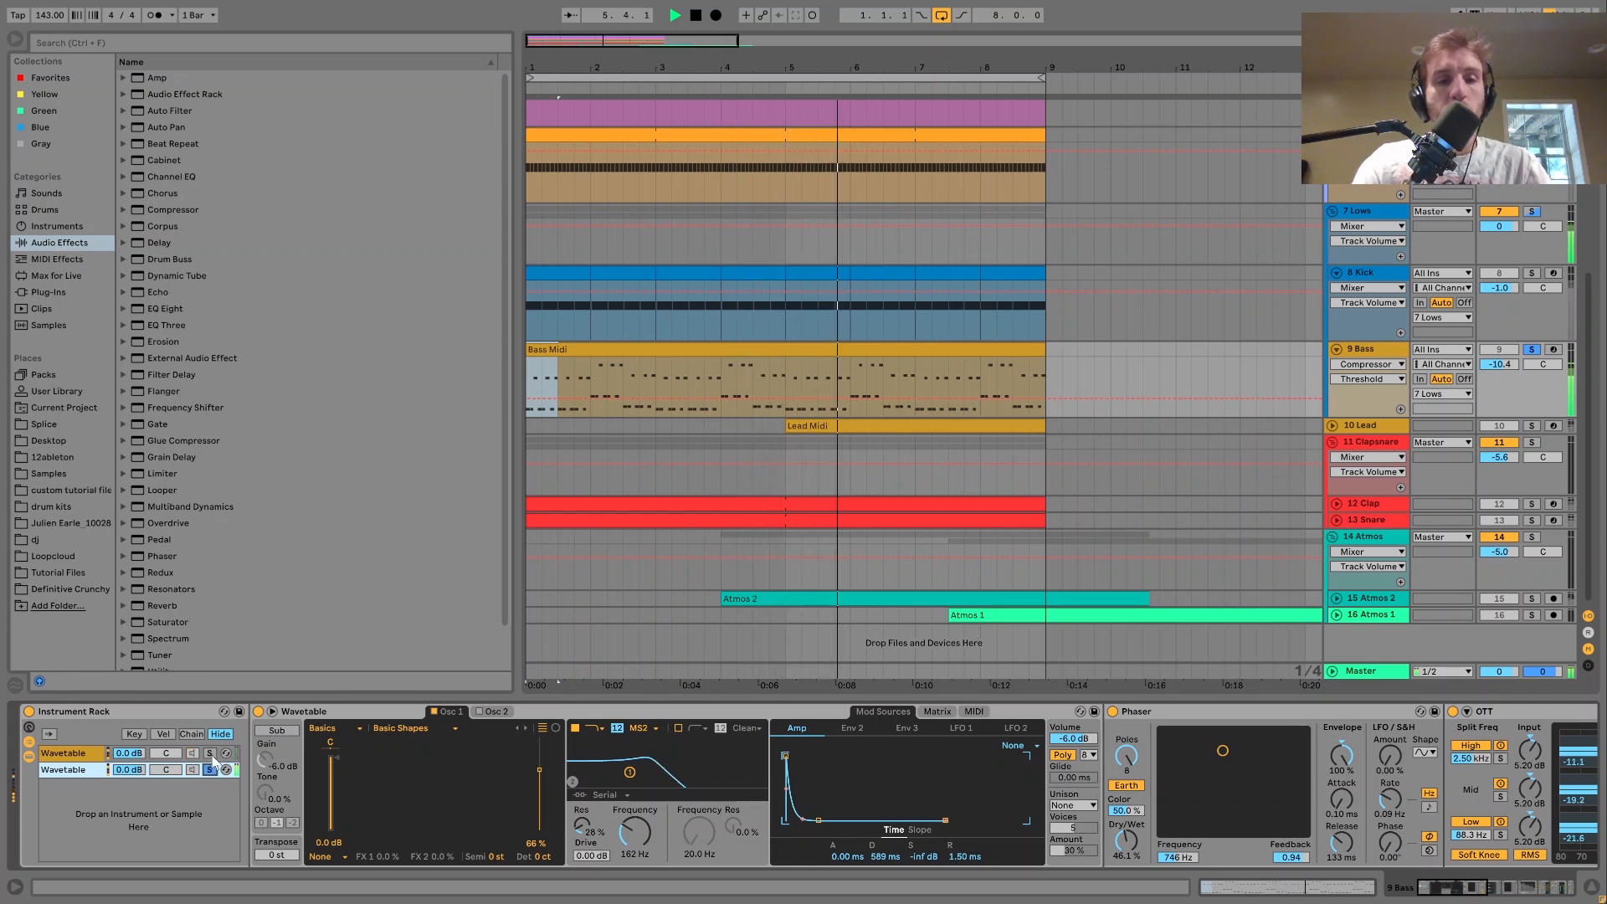
{"action": "left_click", "coordinate": [209, 752]}
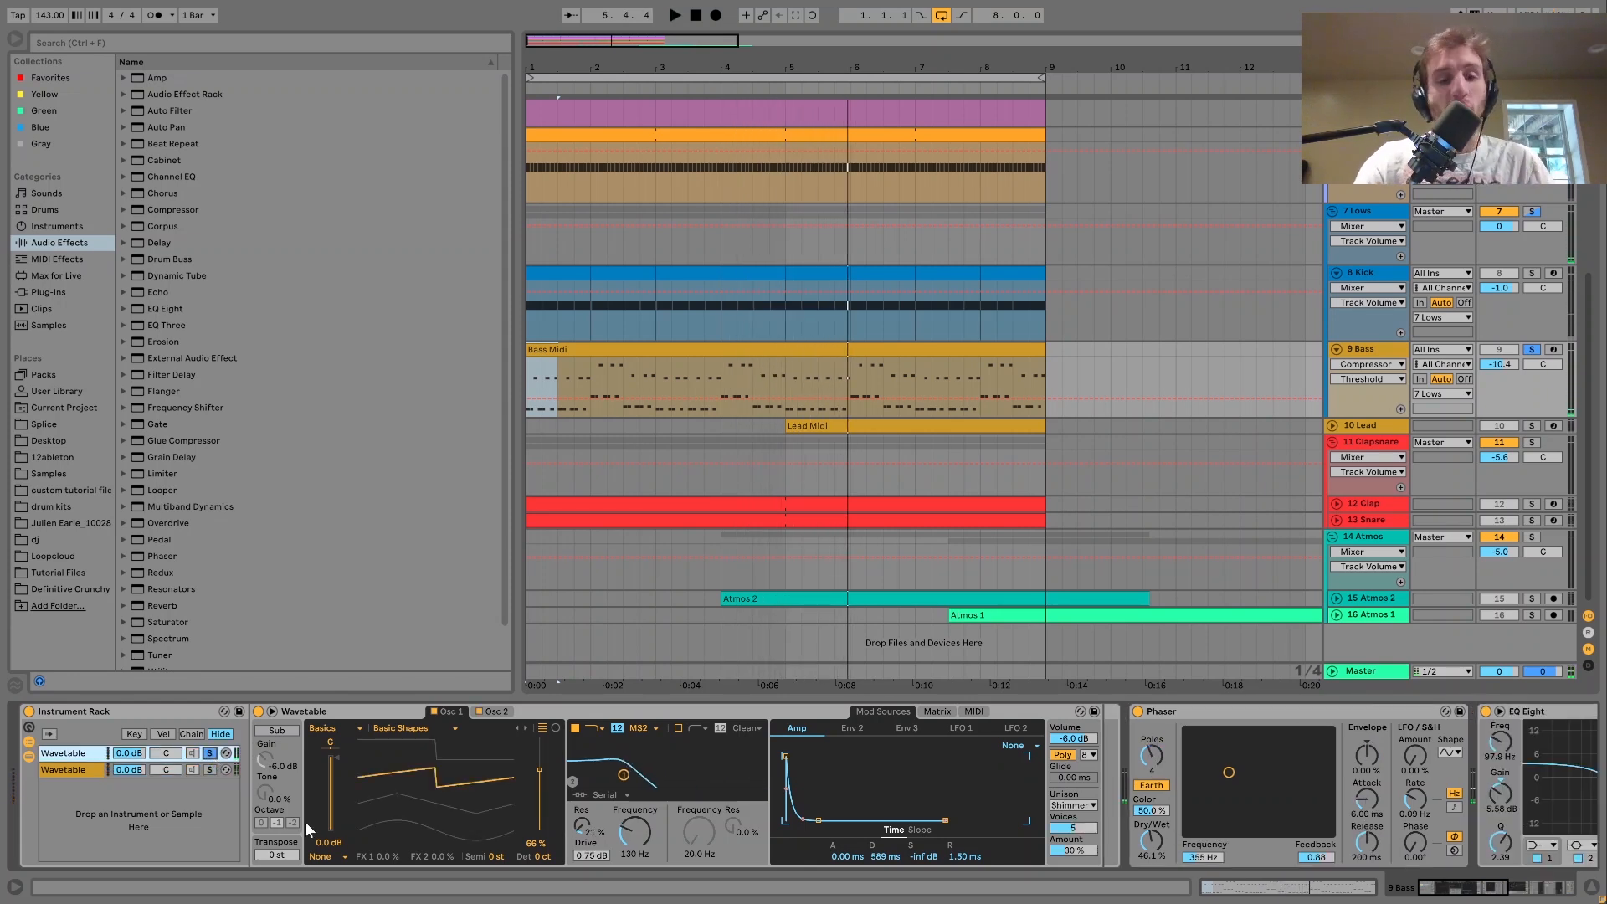
- Show the Osc 2 settings of the first Wavetable and audition the sound
{"action": "left_click", "coordinate": [499, 709]}
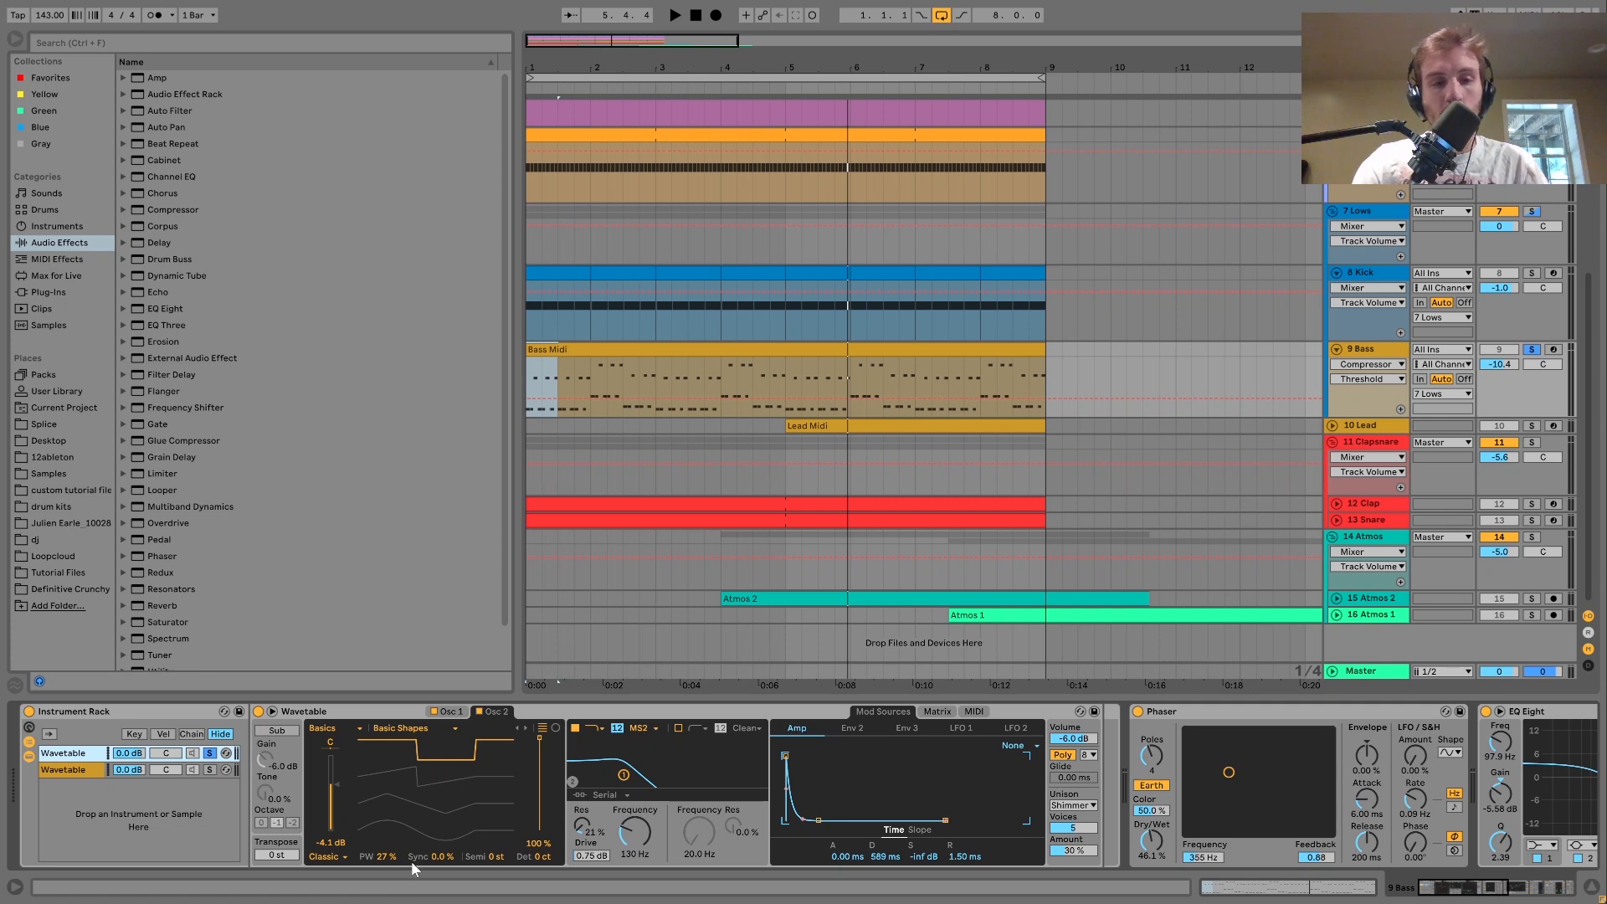
{"action": "key", "text": "space"}
{"action": "key", "text": "space"}
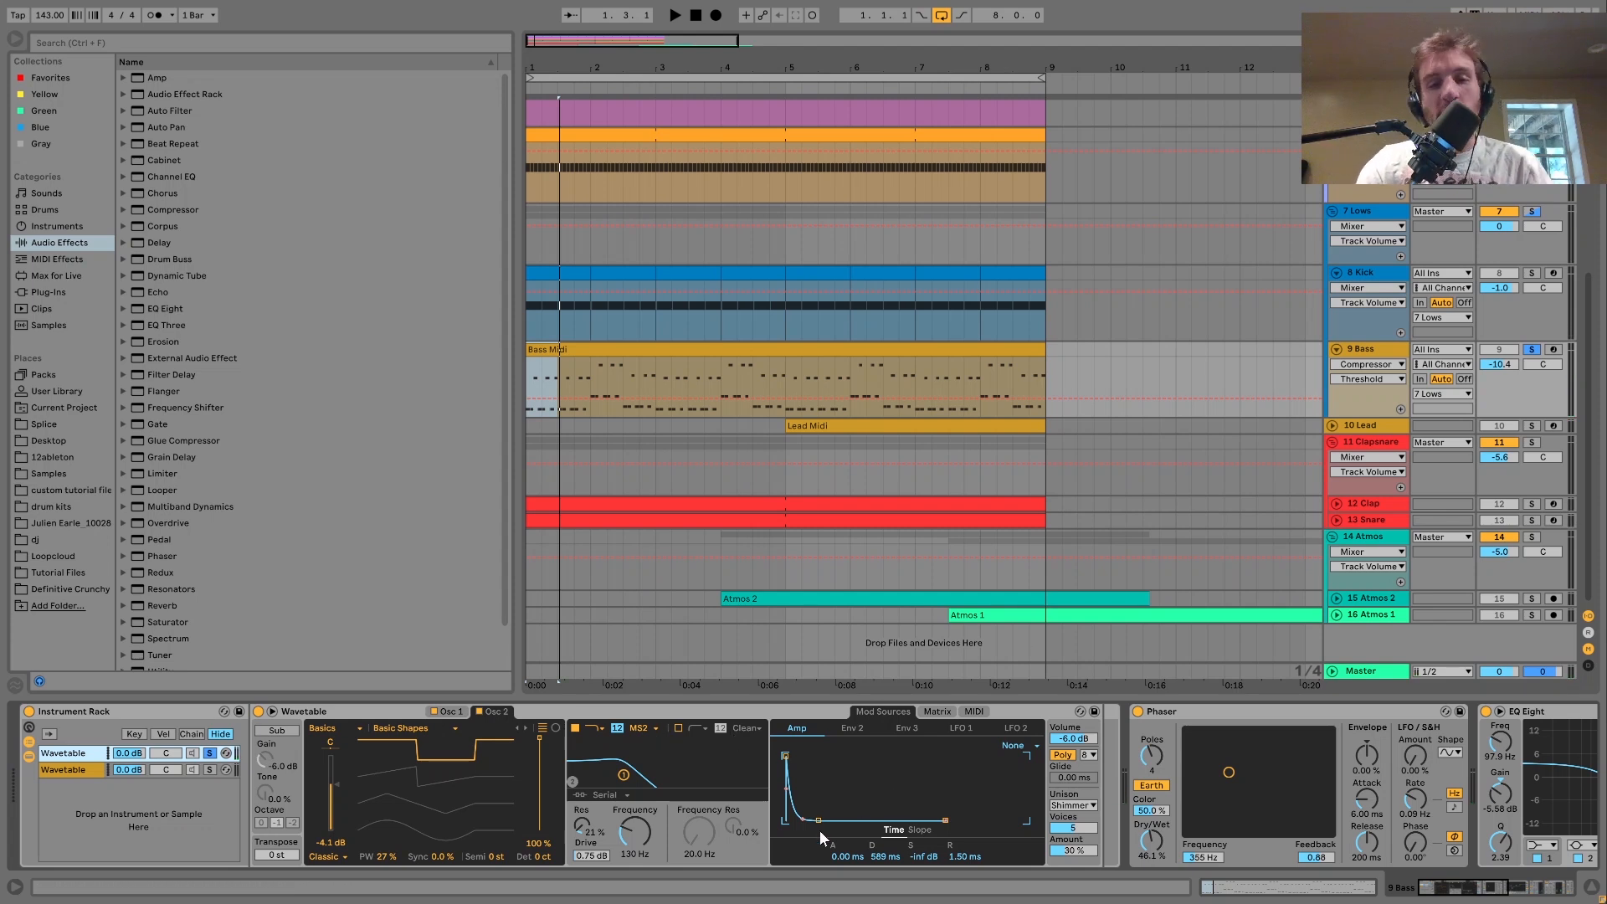
{"action": "key", "text": "space"}
- Examine the first Wavetable's modulation matrix, amp envelope and MIDI modulation assignments while auditioning the bass
{"action": "left_click", "coordinate": [938, 711]}
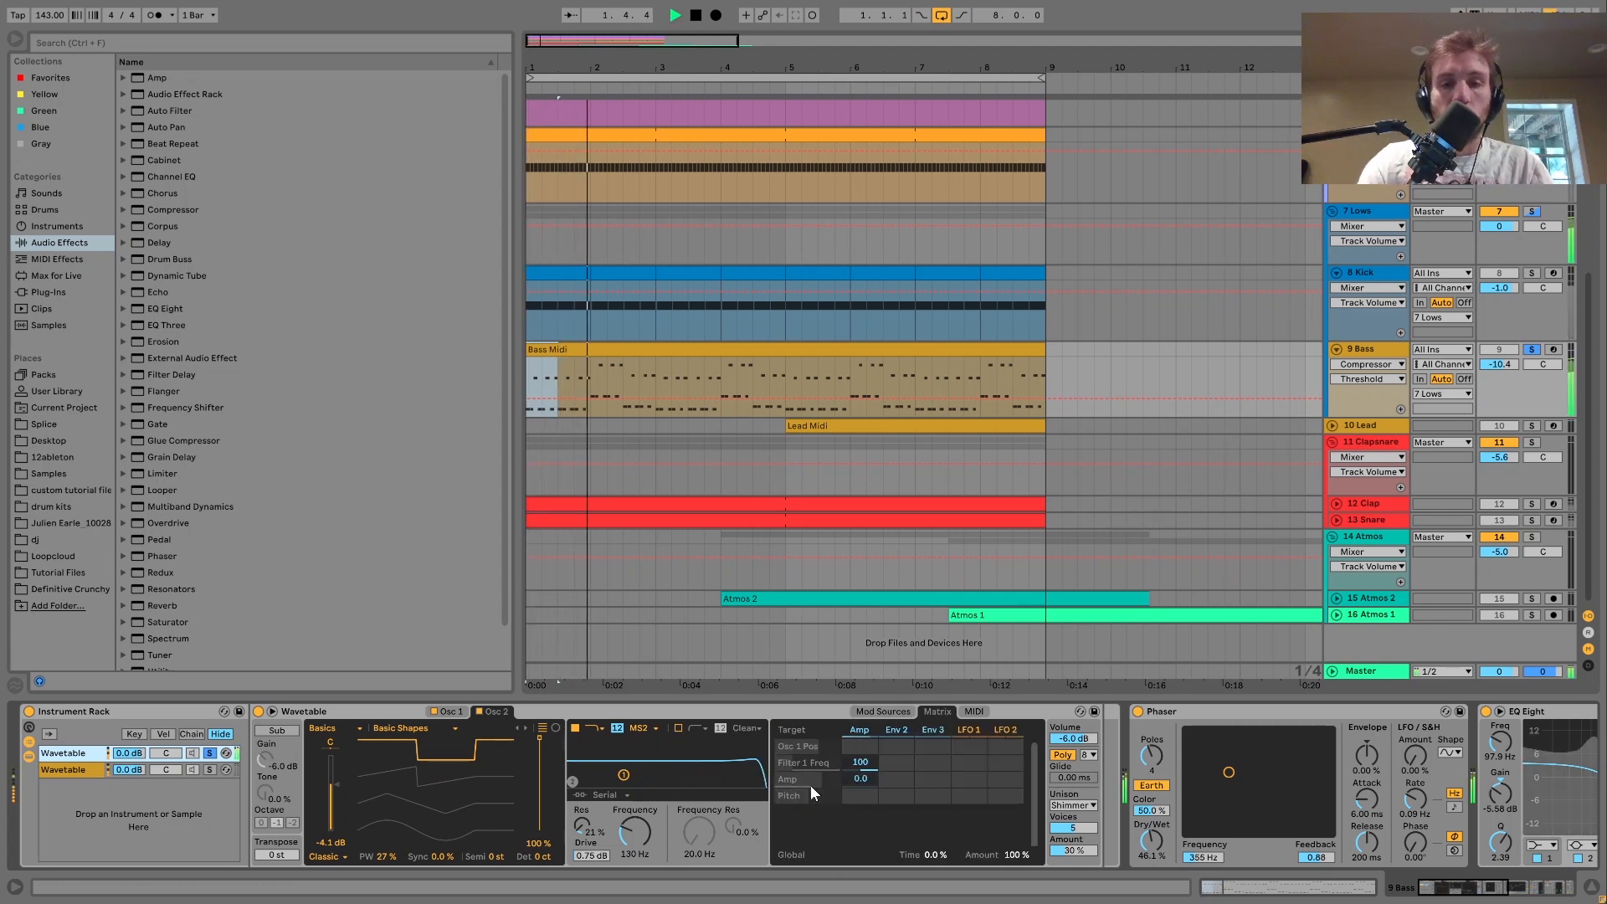
{"action": "key", "text": "space"}
{"action": "left_click", "coordinate": [871, 712]}
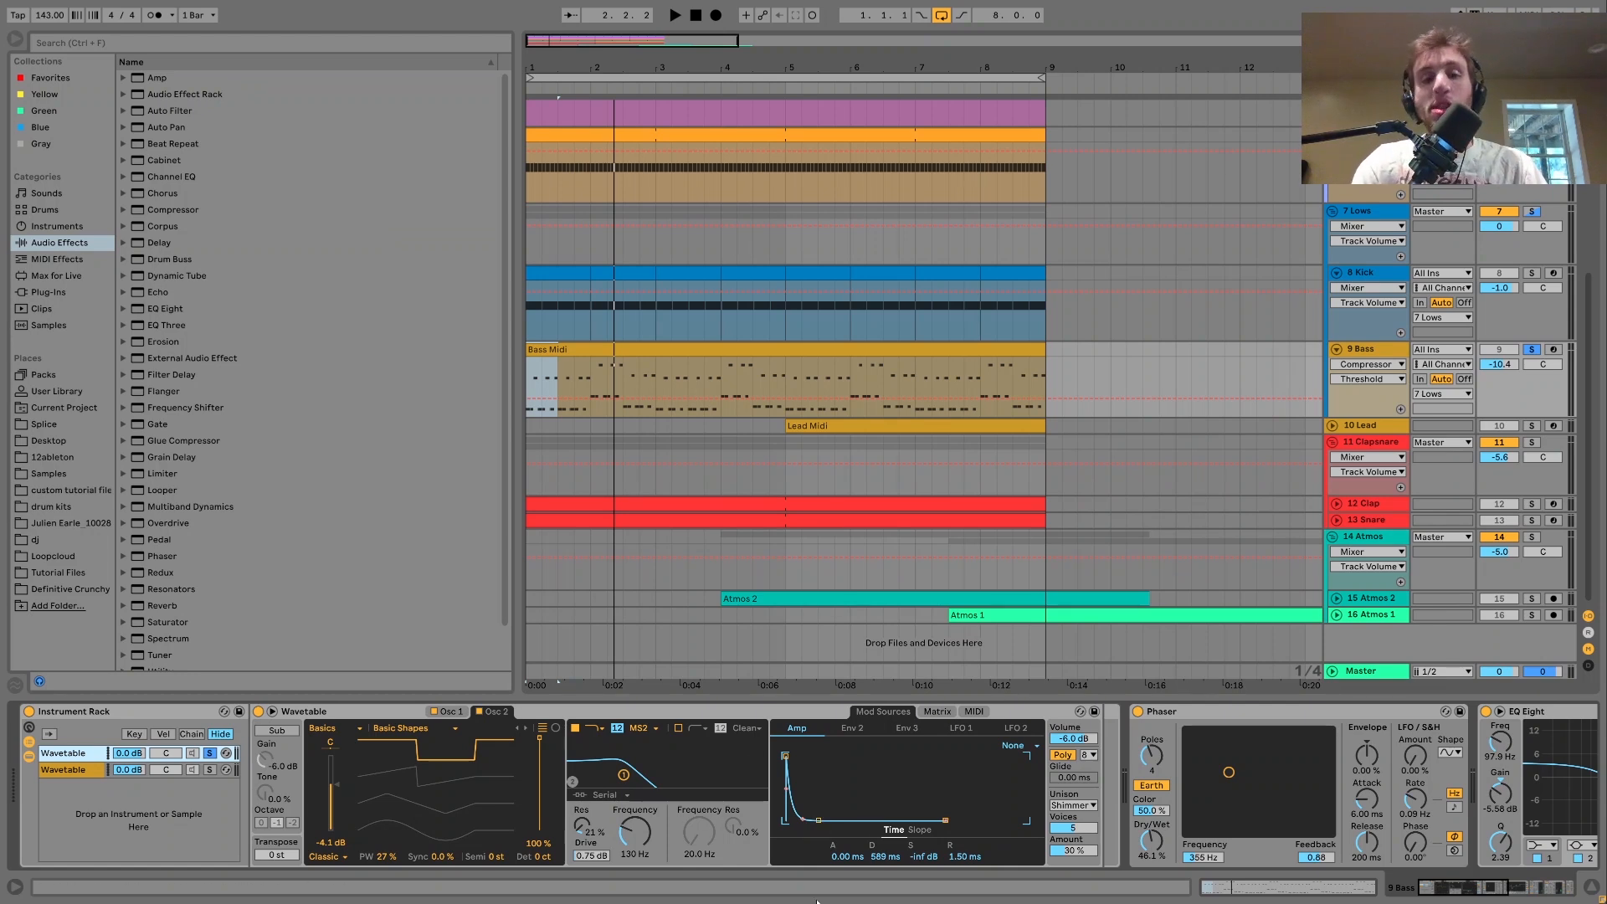
{"action": "left_click", "coordinate": [941, 710]}
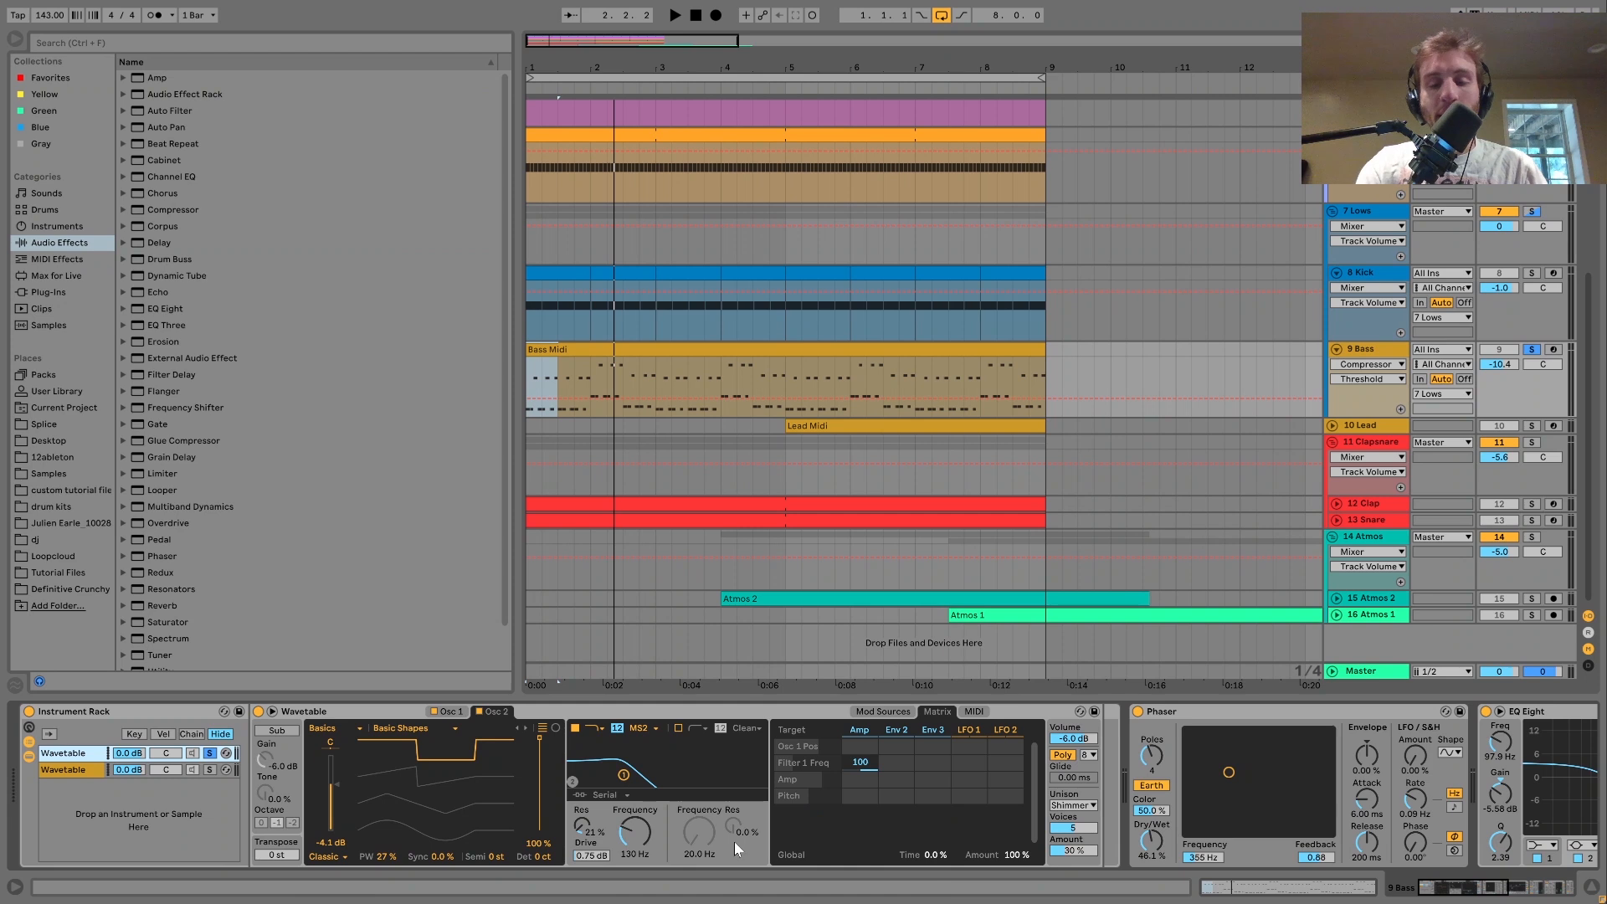
{"action": "left_click", "coordinate": [974, 711]}
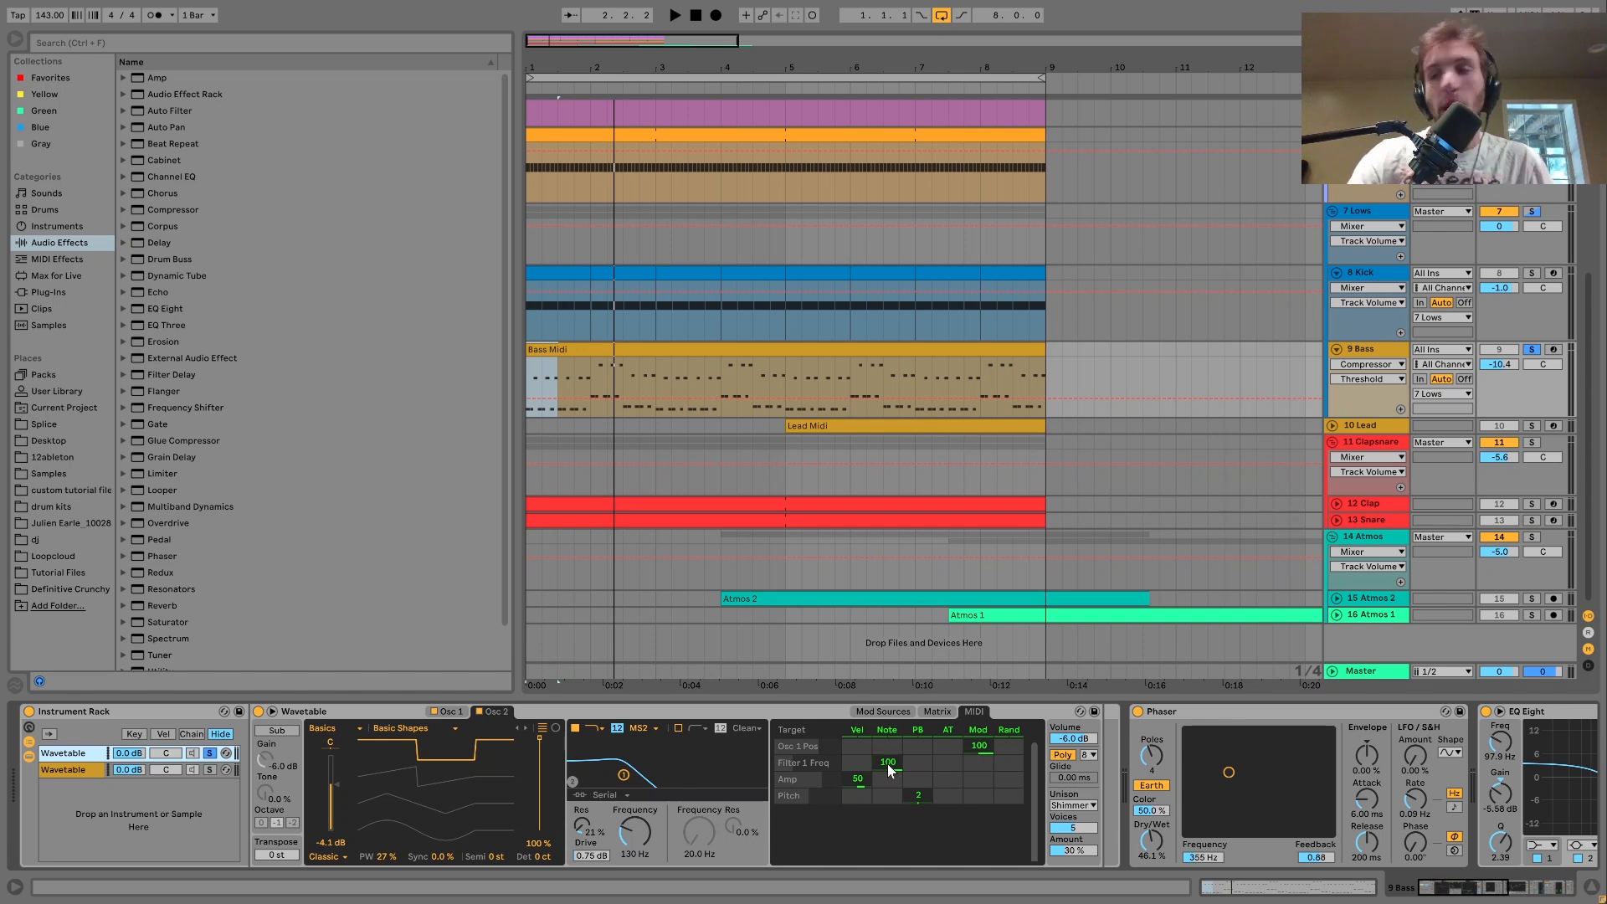
{"action": "key", "text": "space"}
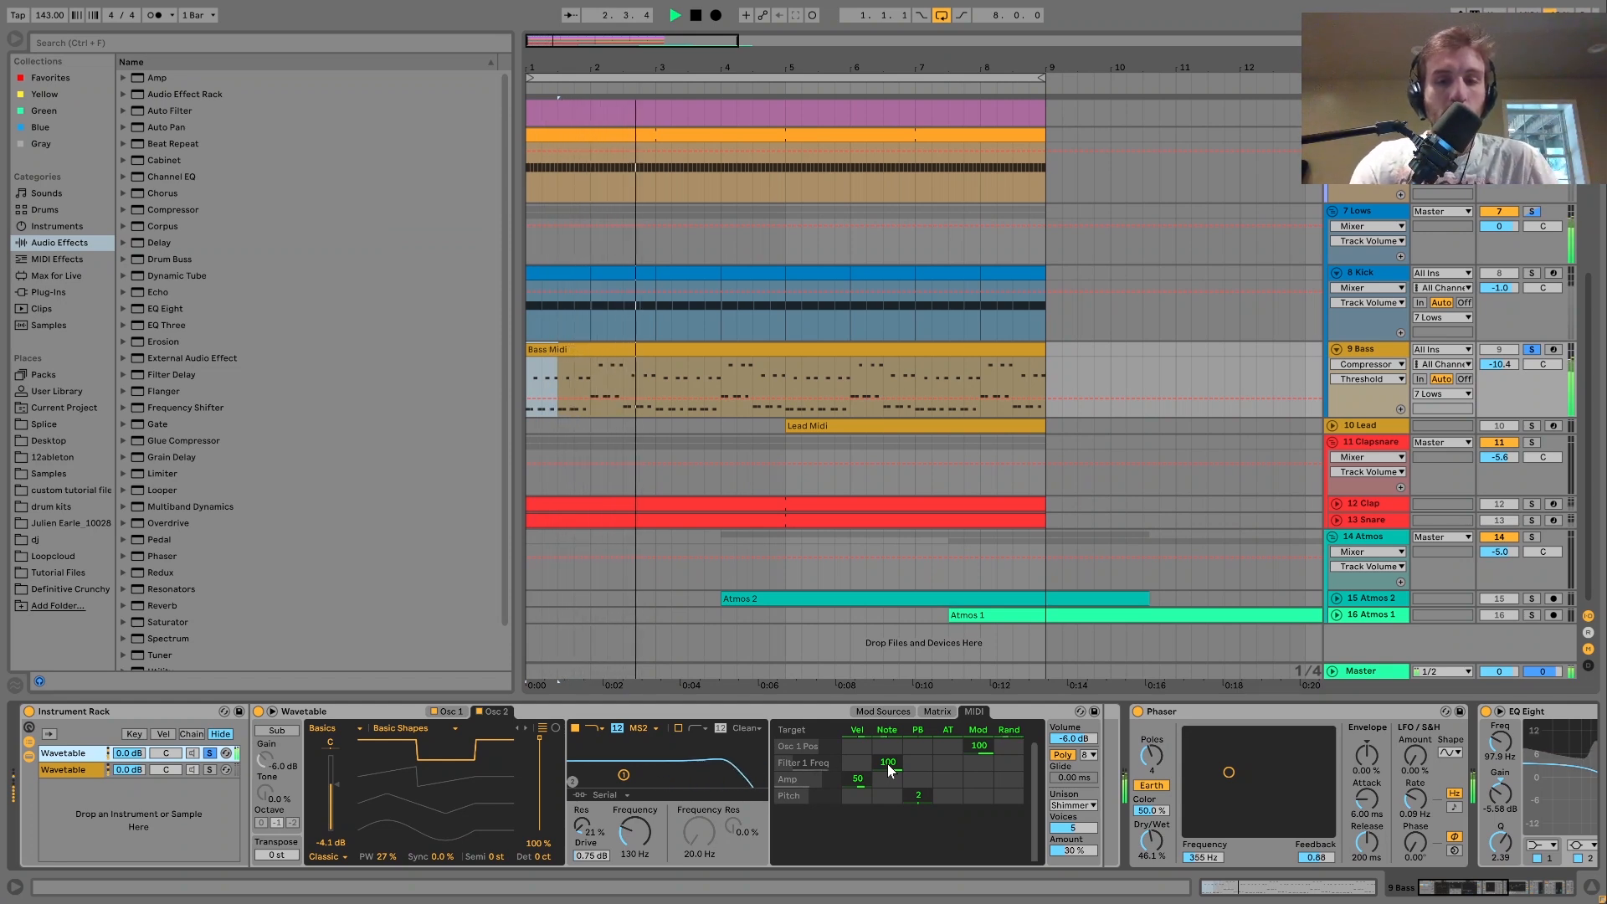
{"action": "key", "text": "space"}
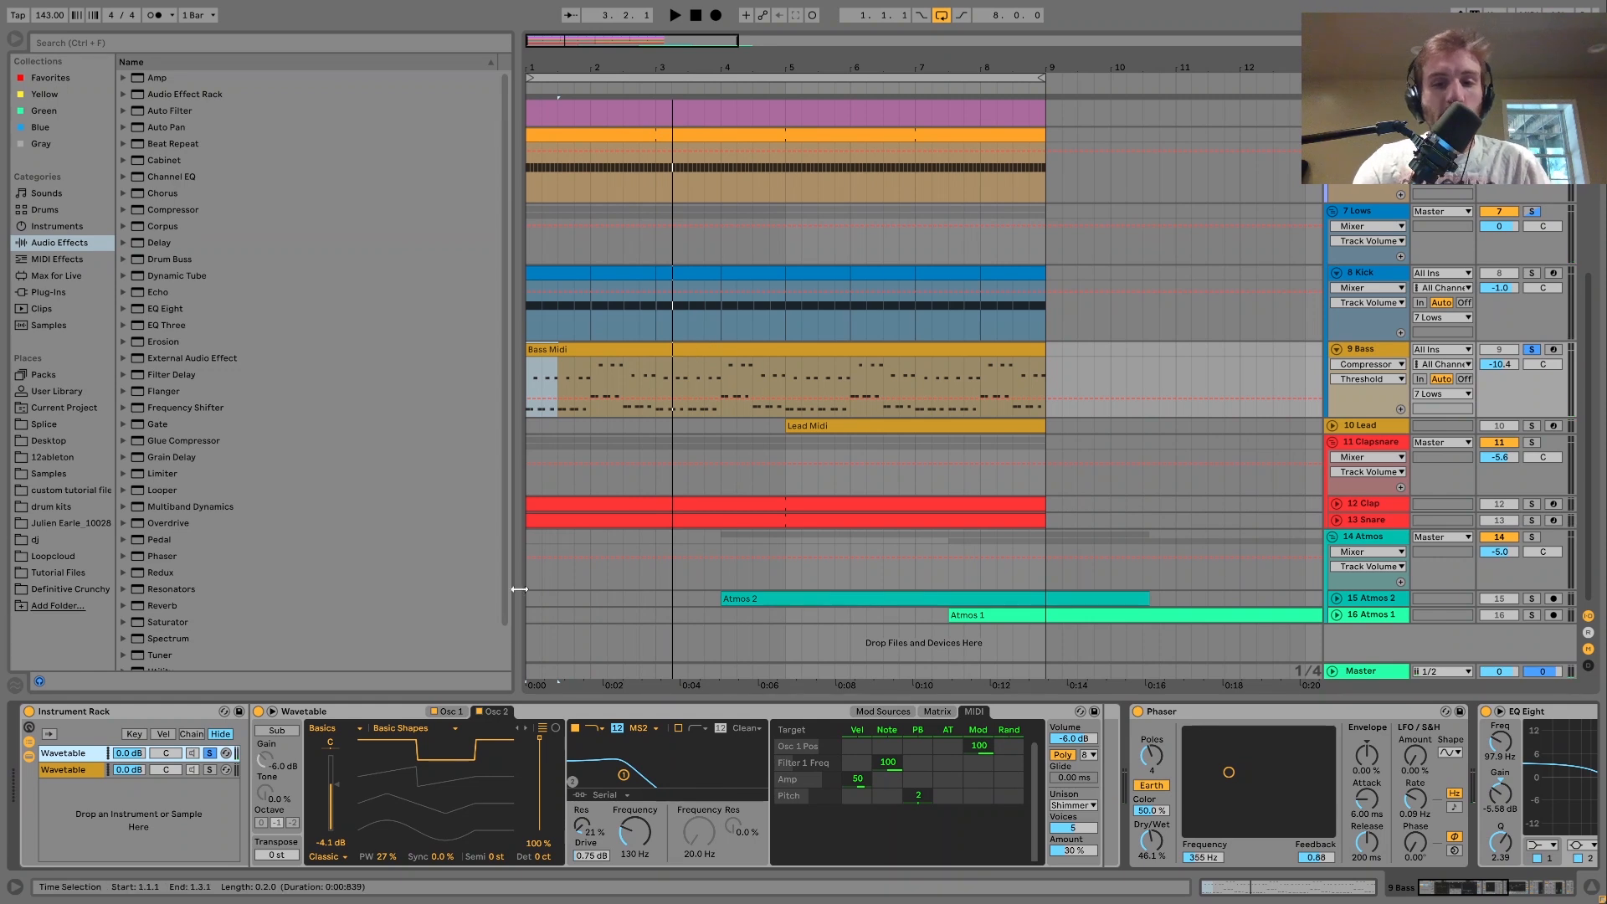
- Audition the bass with the Mod amount for Osc 1 Pos set to 0, and restore it to 100
{"action": "double_click", "coordinate": [977, 746]}
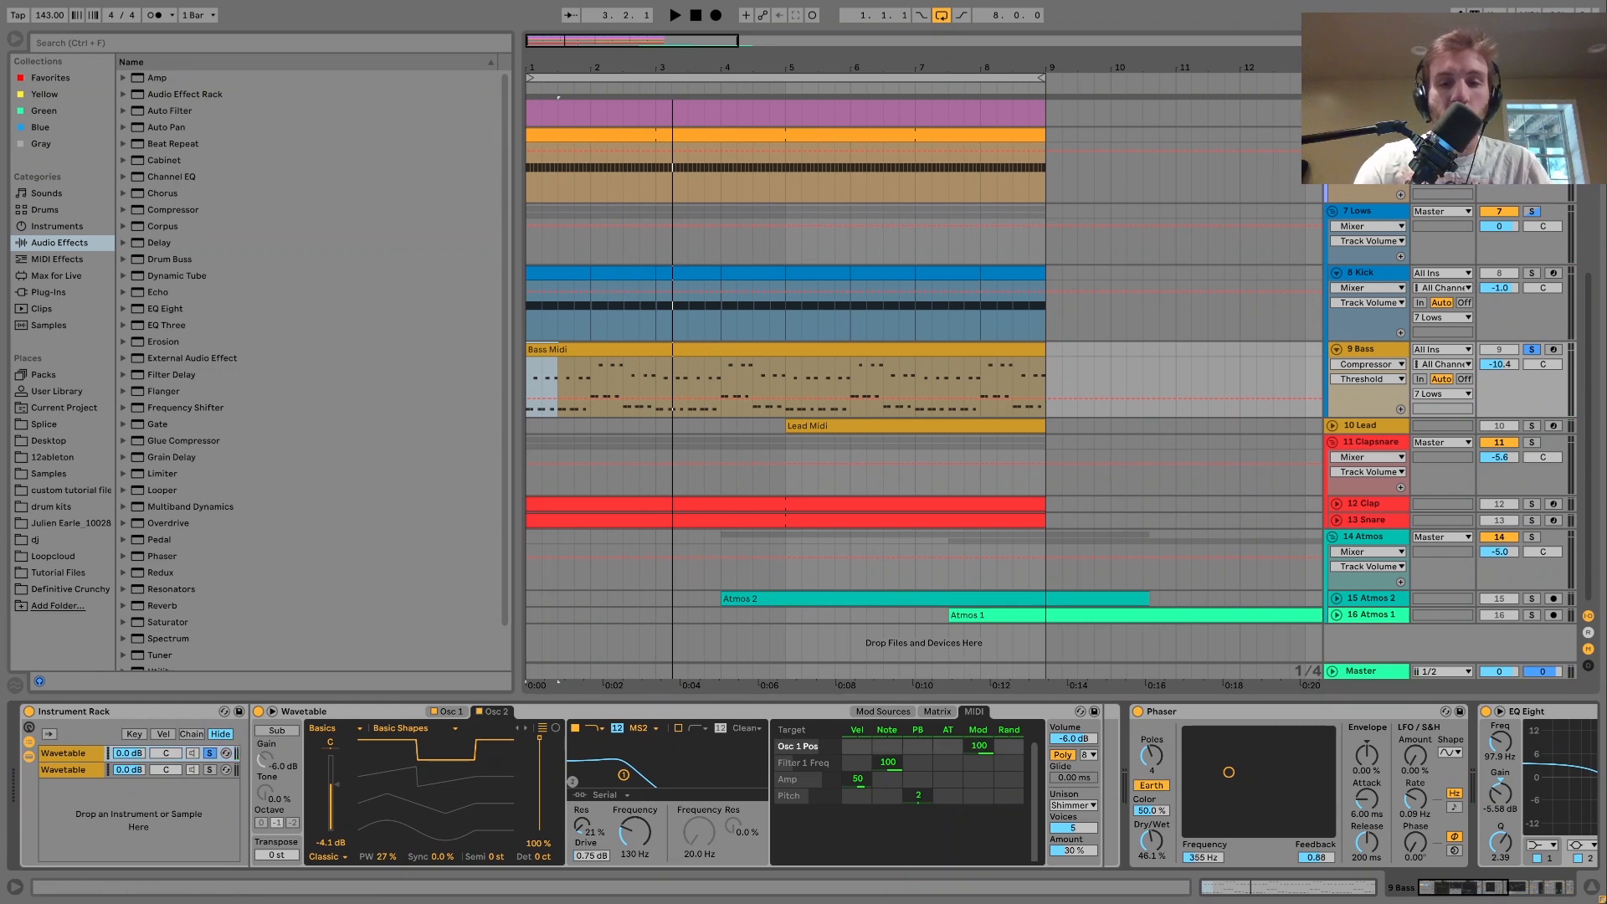
{"action": "key", "text": "space"}
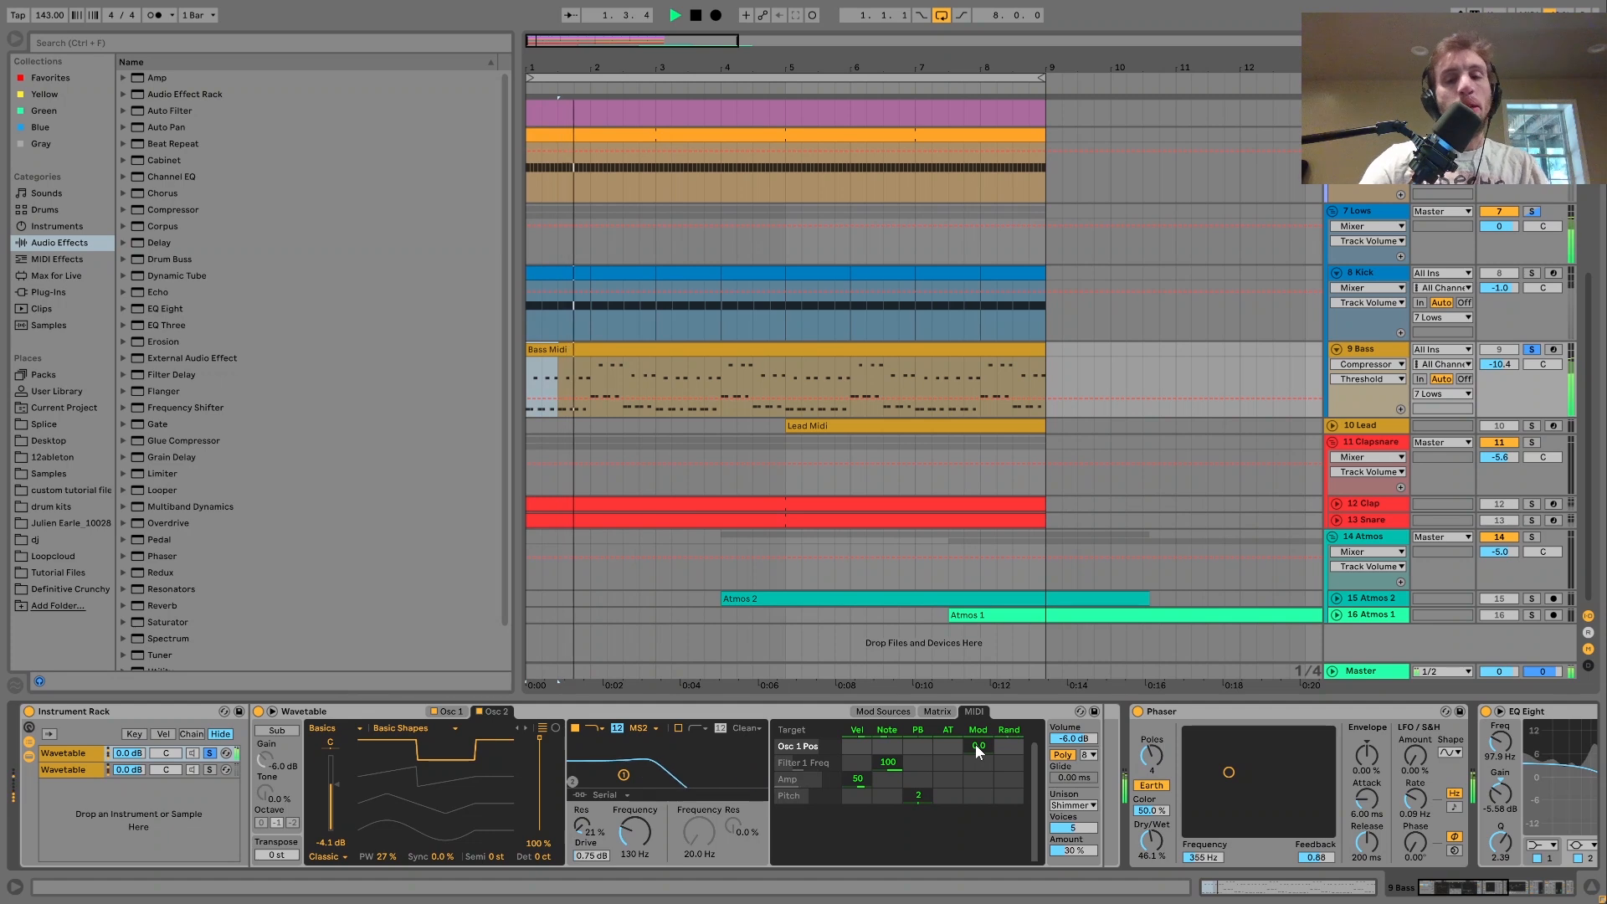
{"action": "double_click", "coordinate": [976, 745]}
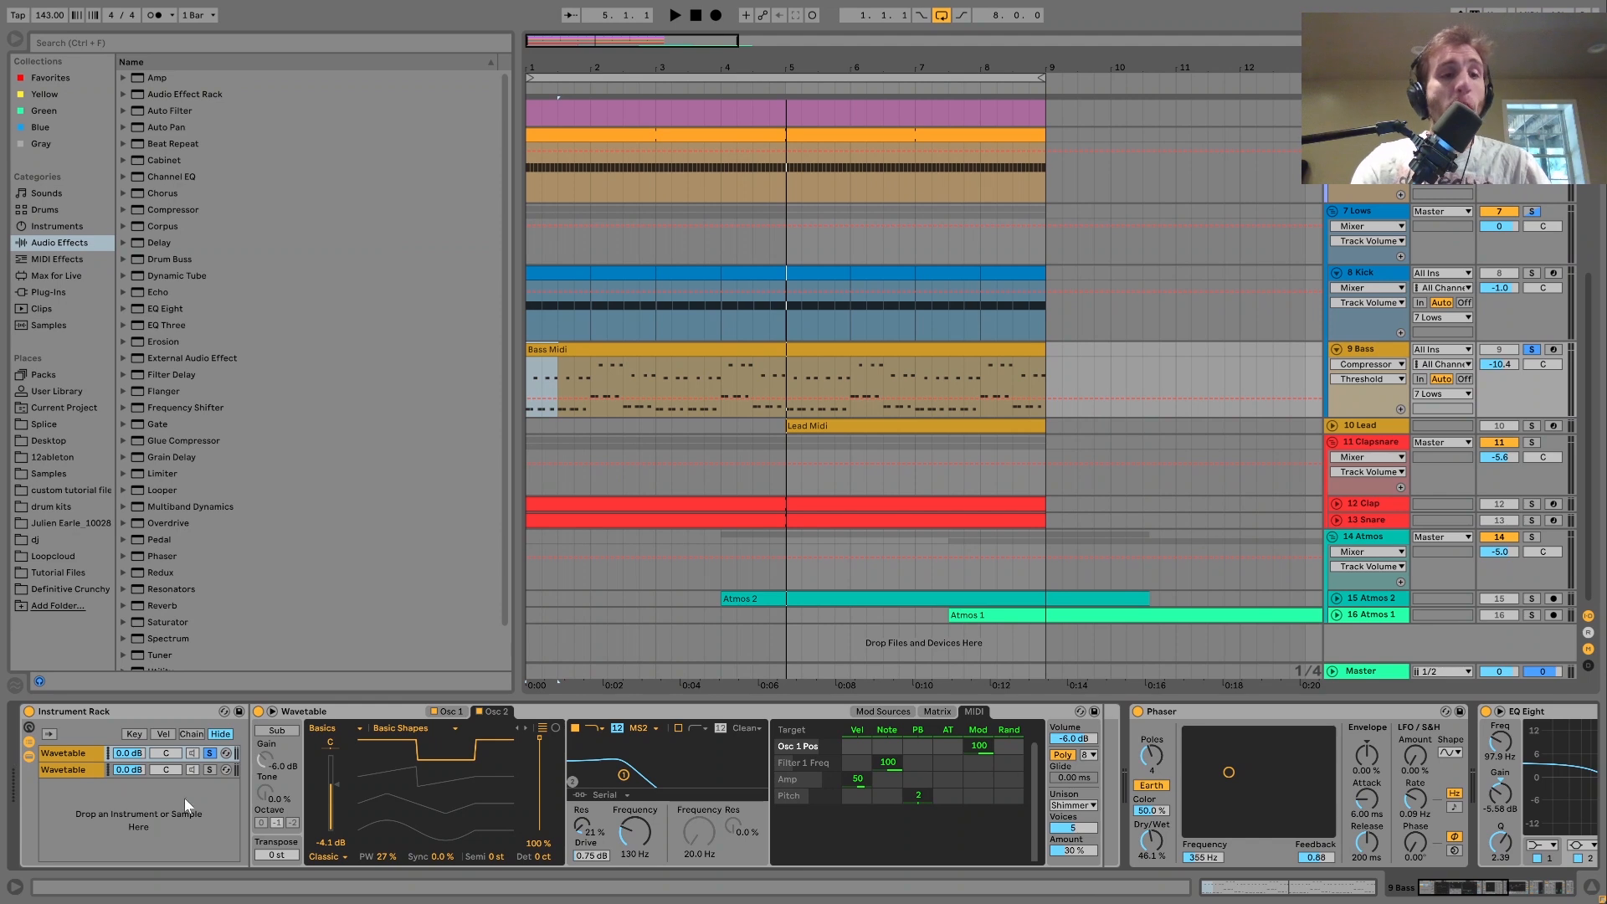
- Solo the second Wavetable chain in the bass Instrument Rack and play it on its own
{"action": "left_click", "coordinate": [210, 771]}
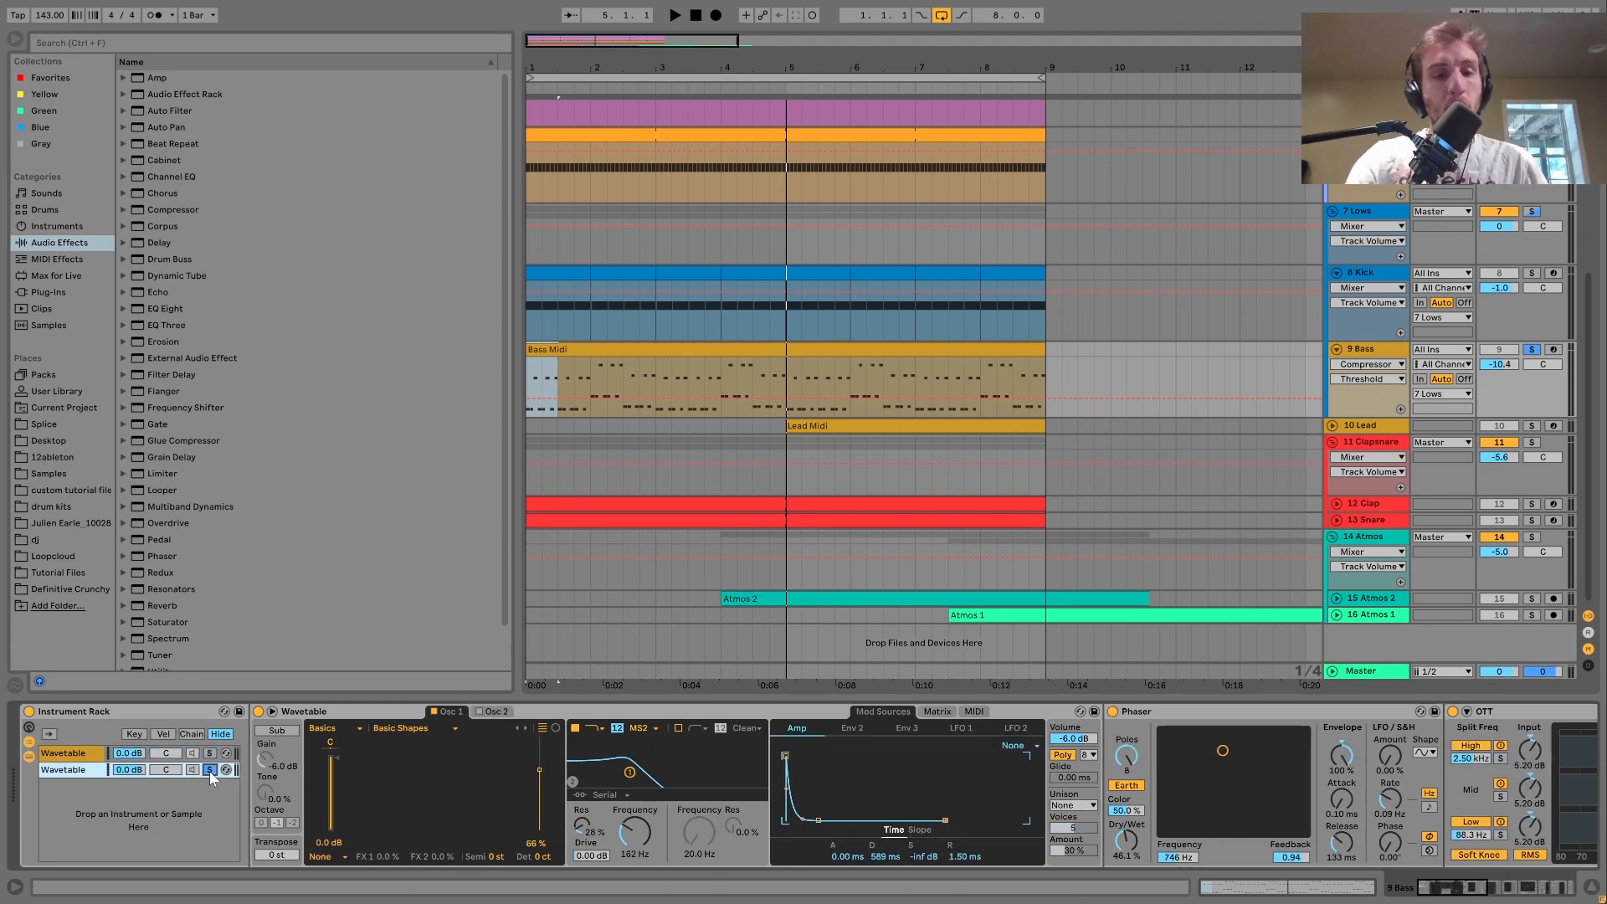
{"action": "key", "text": "space"}
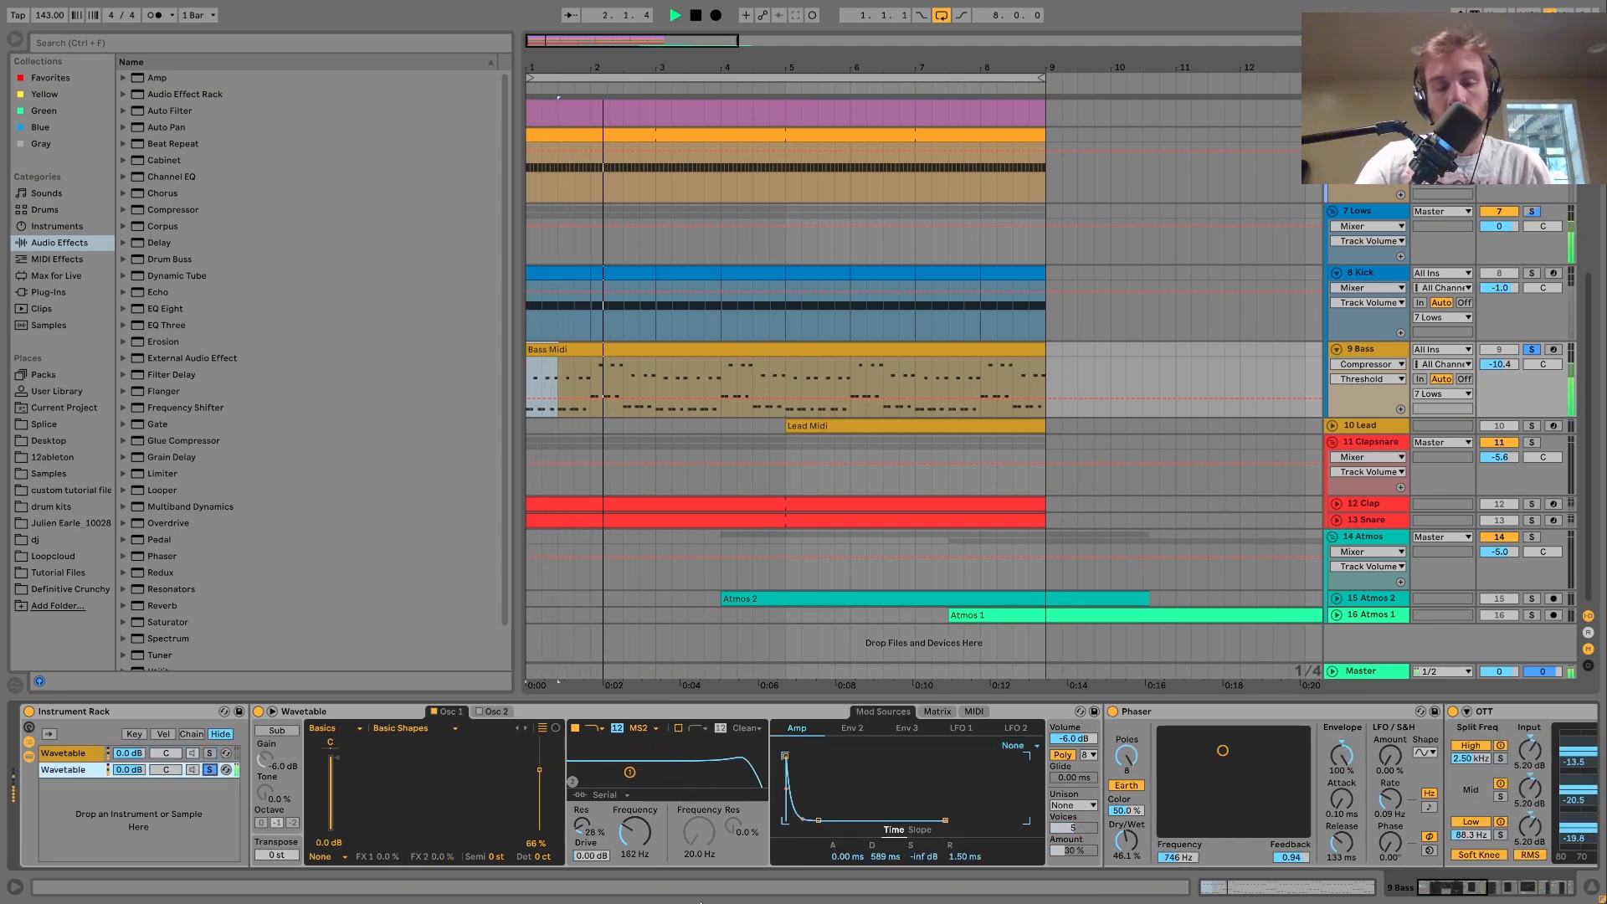
{"action": "key", "text": "space"}
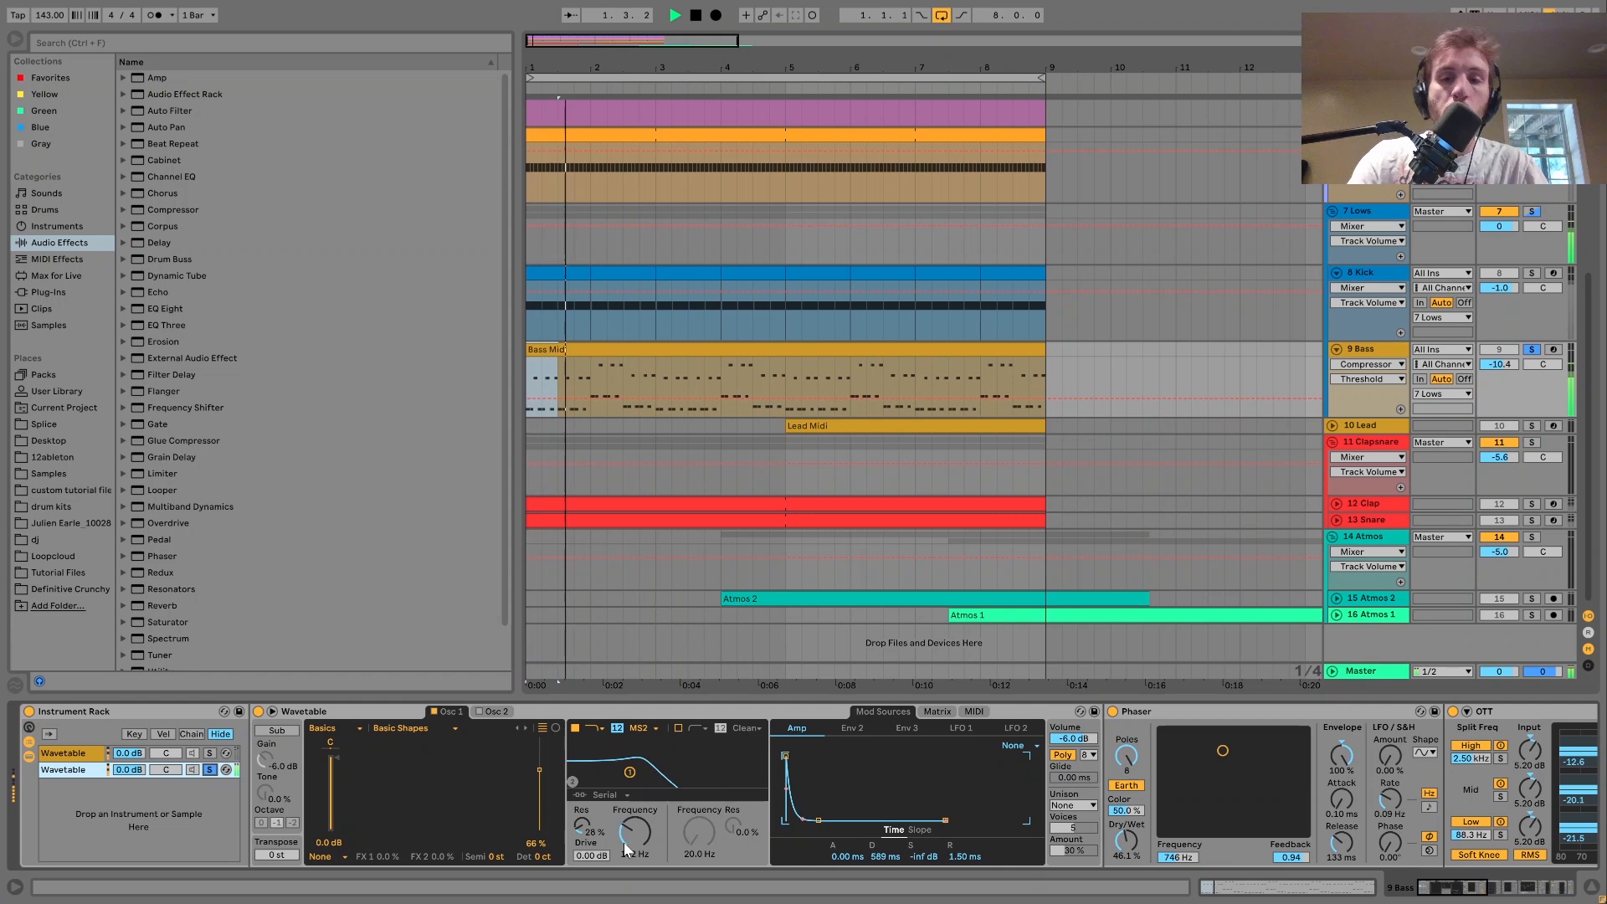
- Examine the Phaser and OTT that follow the second Wavetable while playing the soloed chain
{"action": "scroll", "coordinate": [625, 848], "scroll_direction": "right", "scroll_amount": 5}
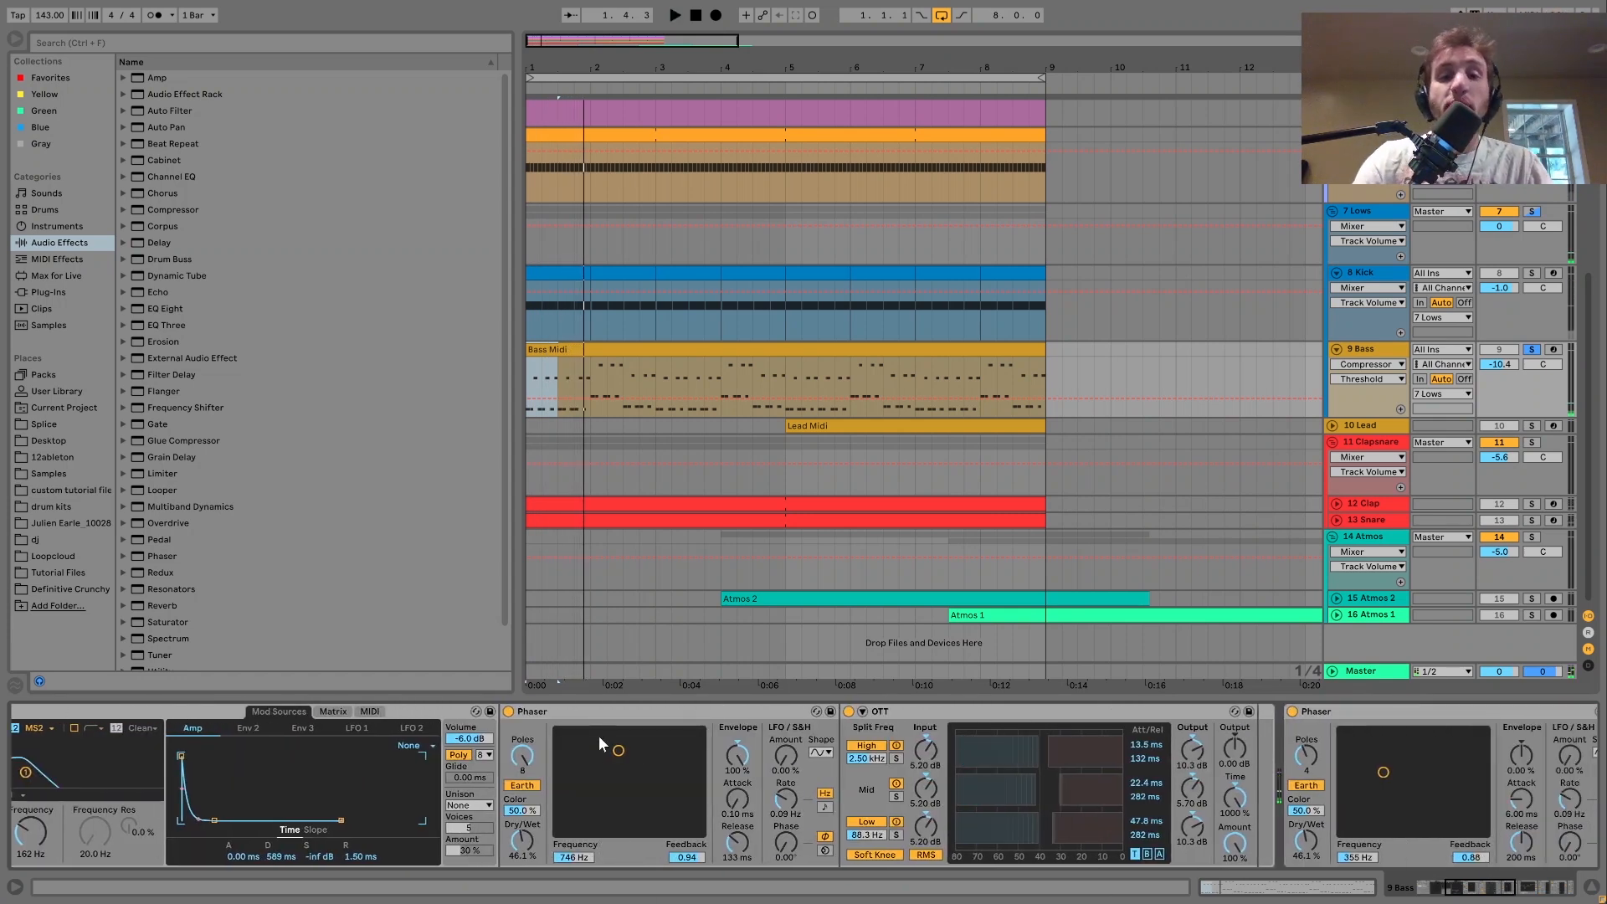
{"action": "key", "text": "space"}
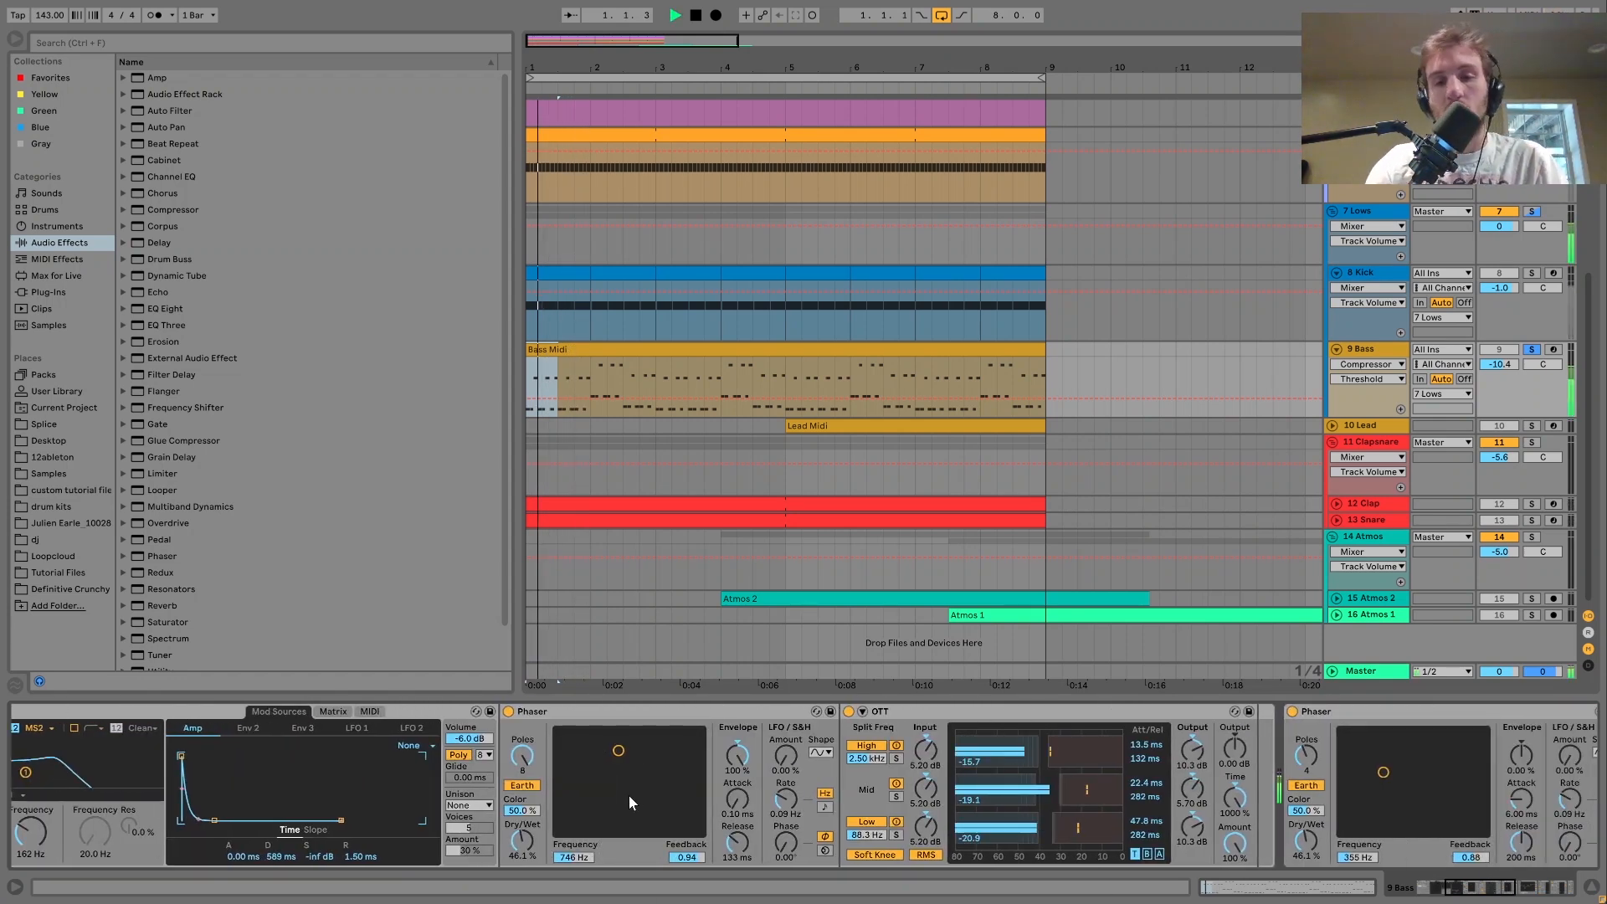
{"action": "scroll", "coordinate": [630, 796], "scroll_direction": "left", "scroll_amount": 5}
{"action": "scroll", "coordinate": [629, 795], "scroll_direction": "right", "scroll_amount": 5}
{"action": "key", "text": "space"}
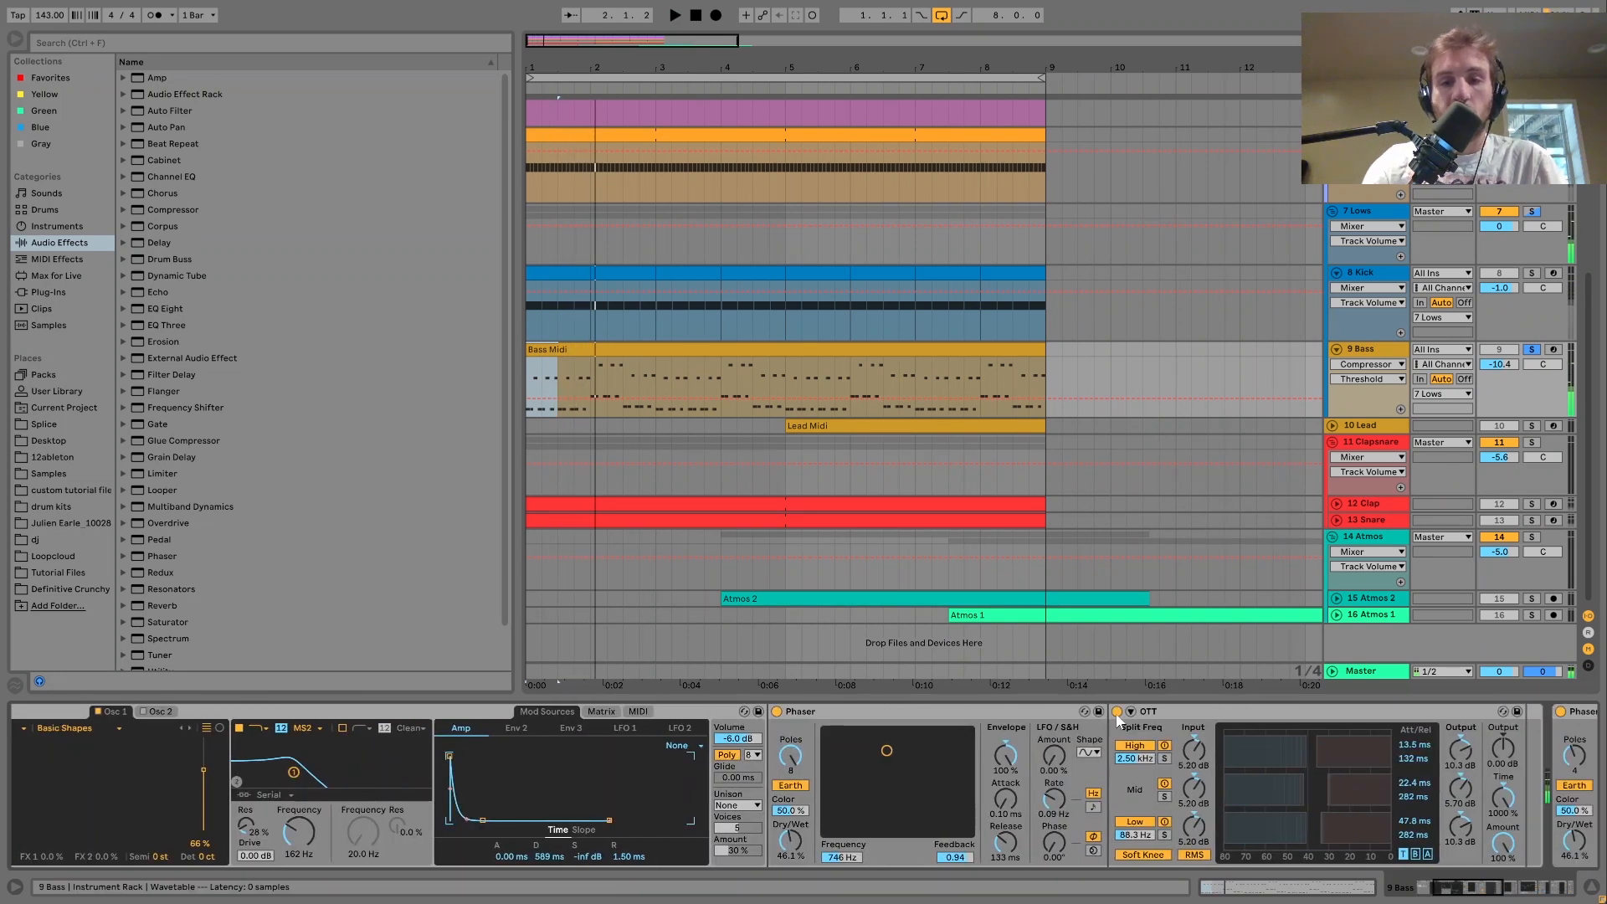
- Bypass the second chain's Phaser and OTT together during playback and switch both back on to compare the sound
{"action": "left_click", "coordinate": [777, 712]}
{"action": "key", "text": "space"}
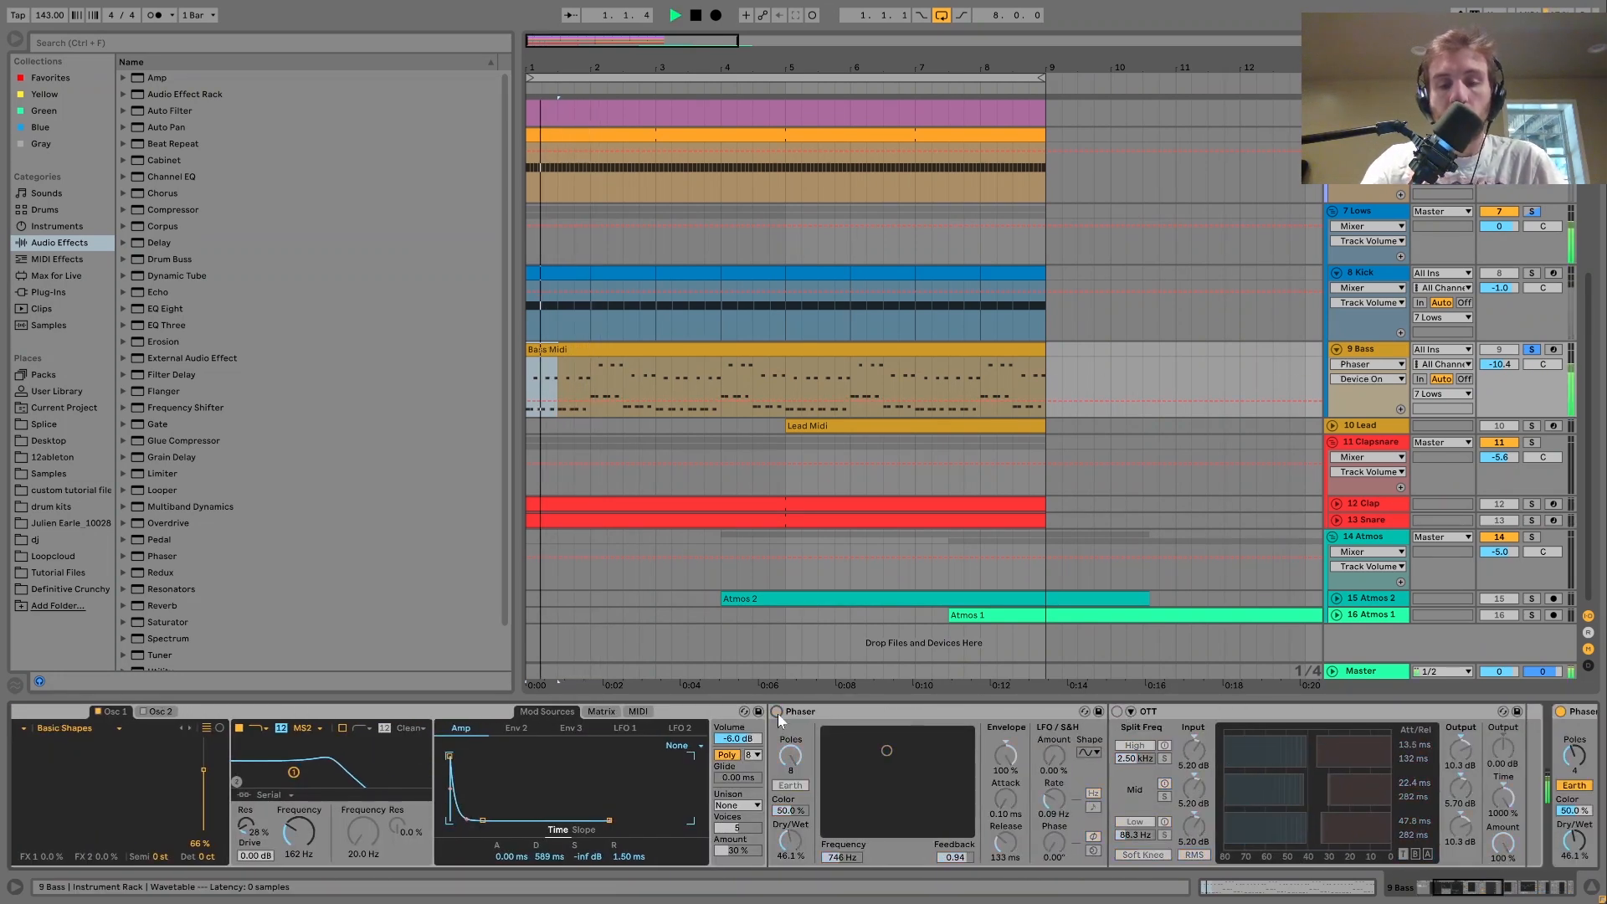
{"action": "left_click", "coordinate": [777, 712]}
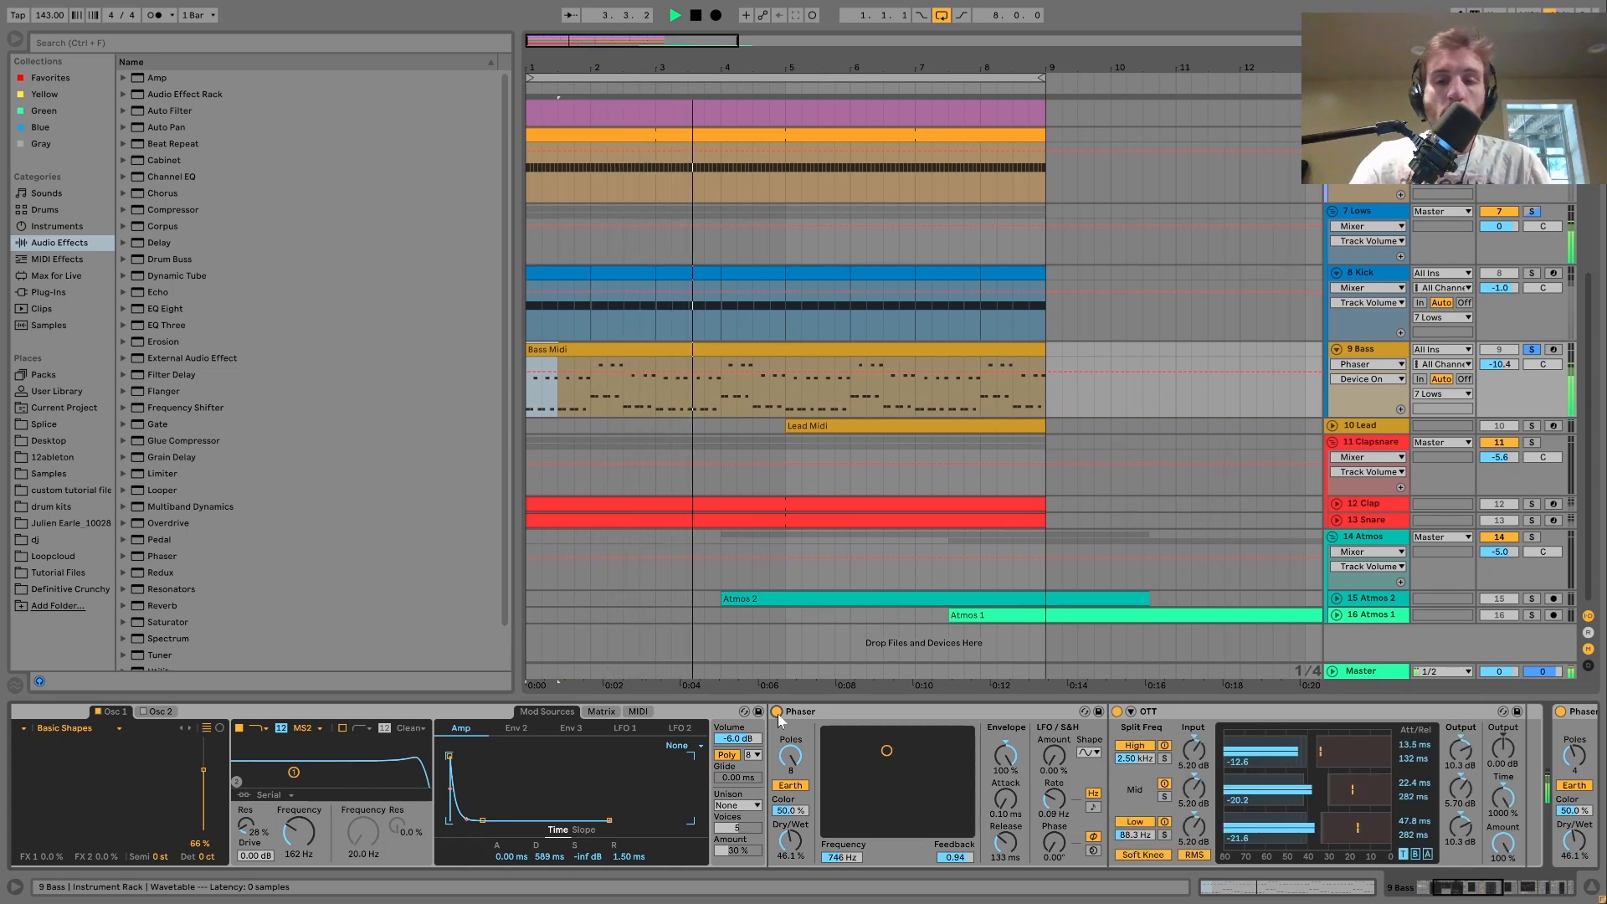
{"action": "key", "text": "space"}
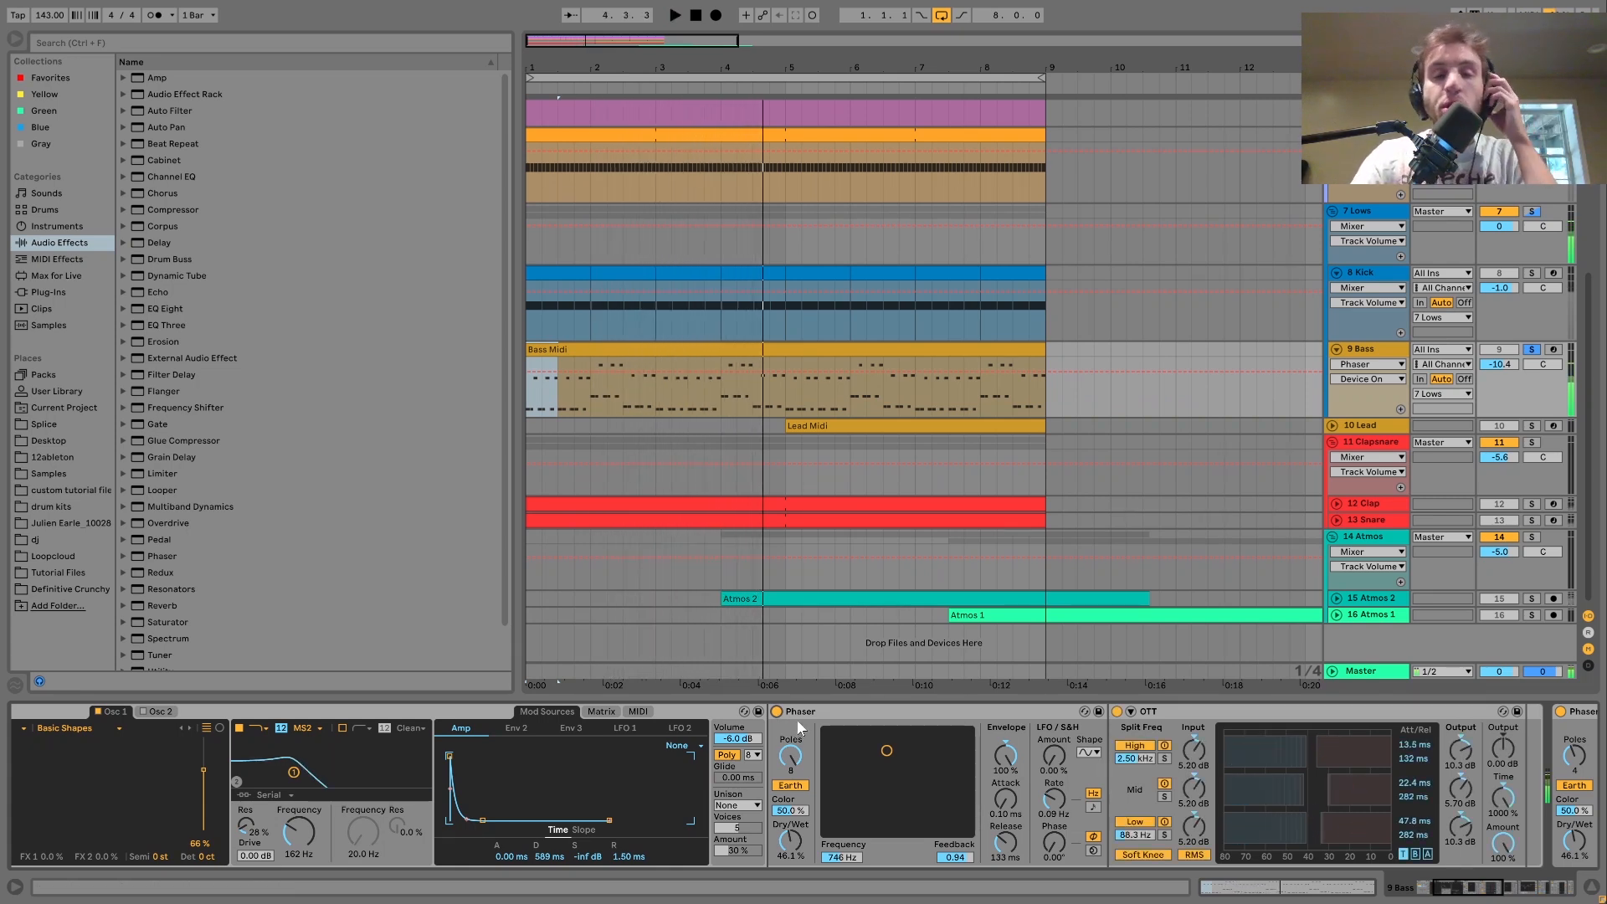
- Unsolo the second Wavetable chain and play both bass layers together
{"action": "scroll", "coordinate": [796, 720], "scroll_direction": "up", "scroll_amount": 3}
{"action": "left_click", "coordinate": [210, 770]}
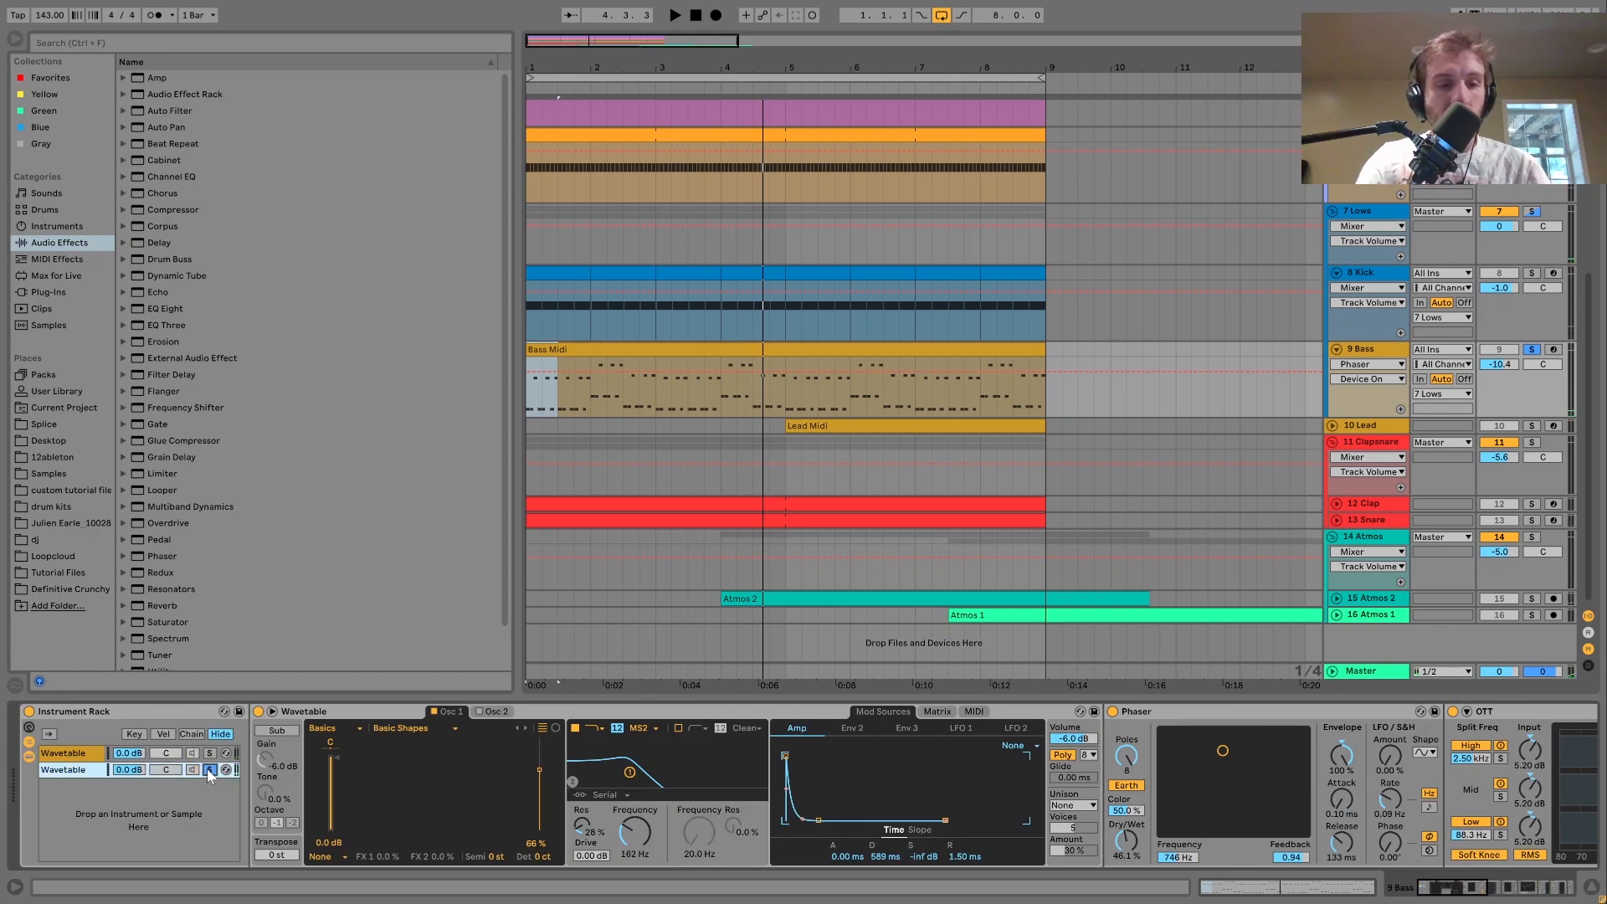
{"action": "key", "text": "space"}
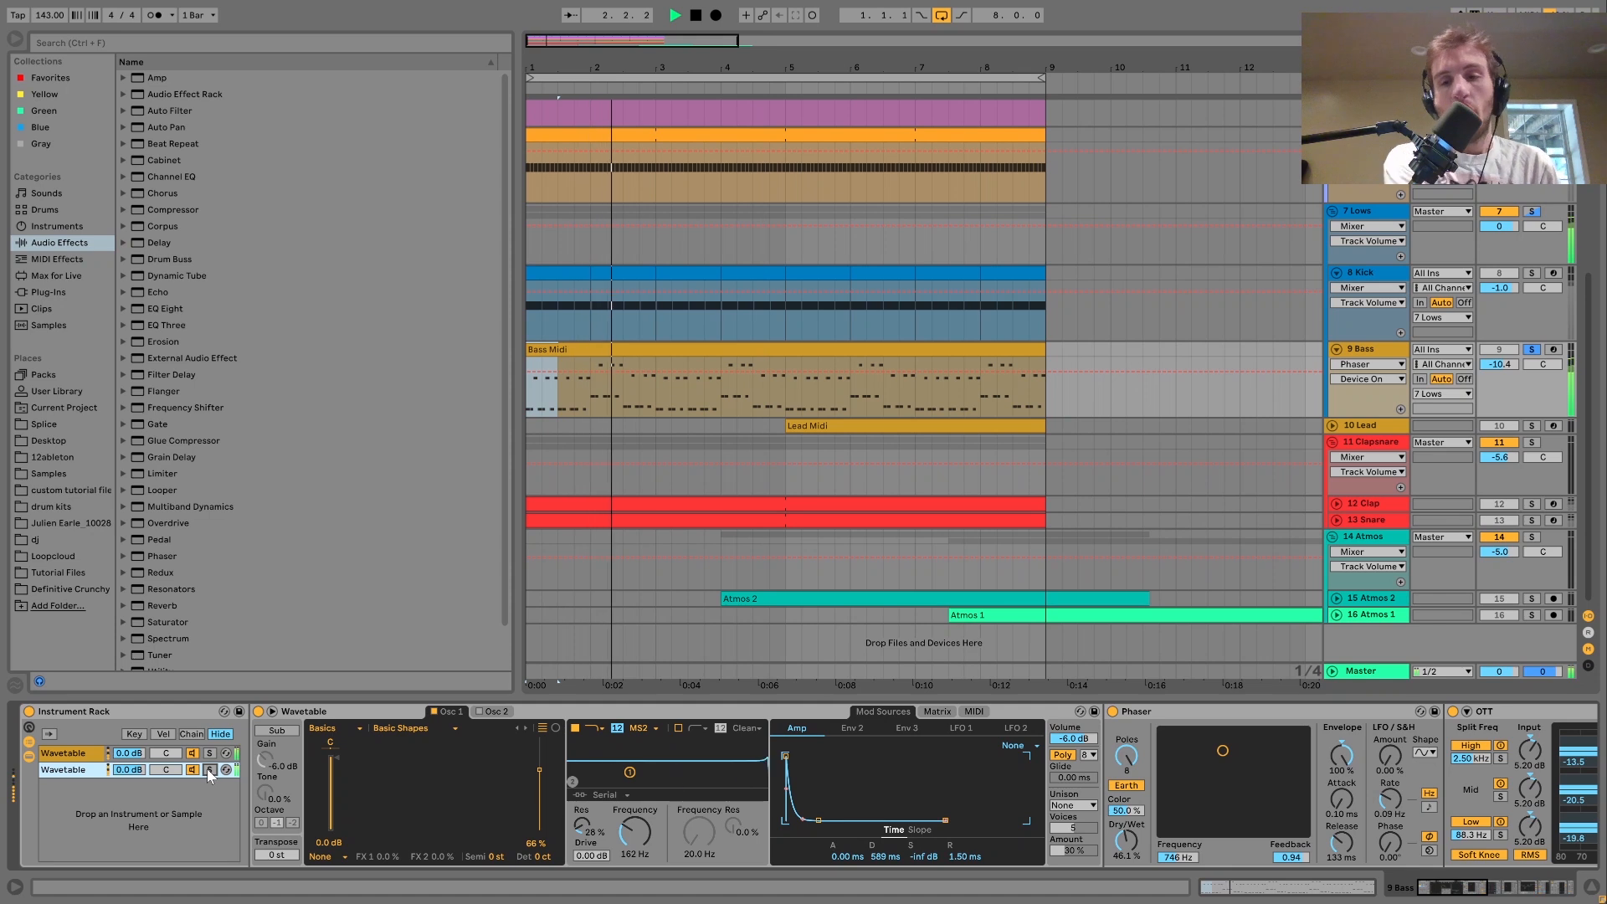
{"action": "key", "text": "space"}
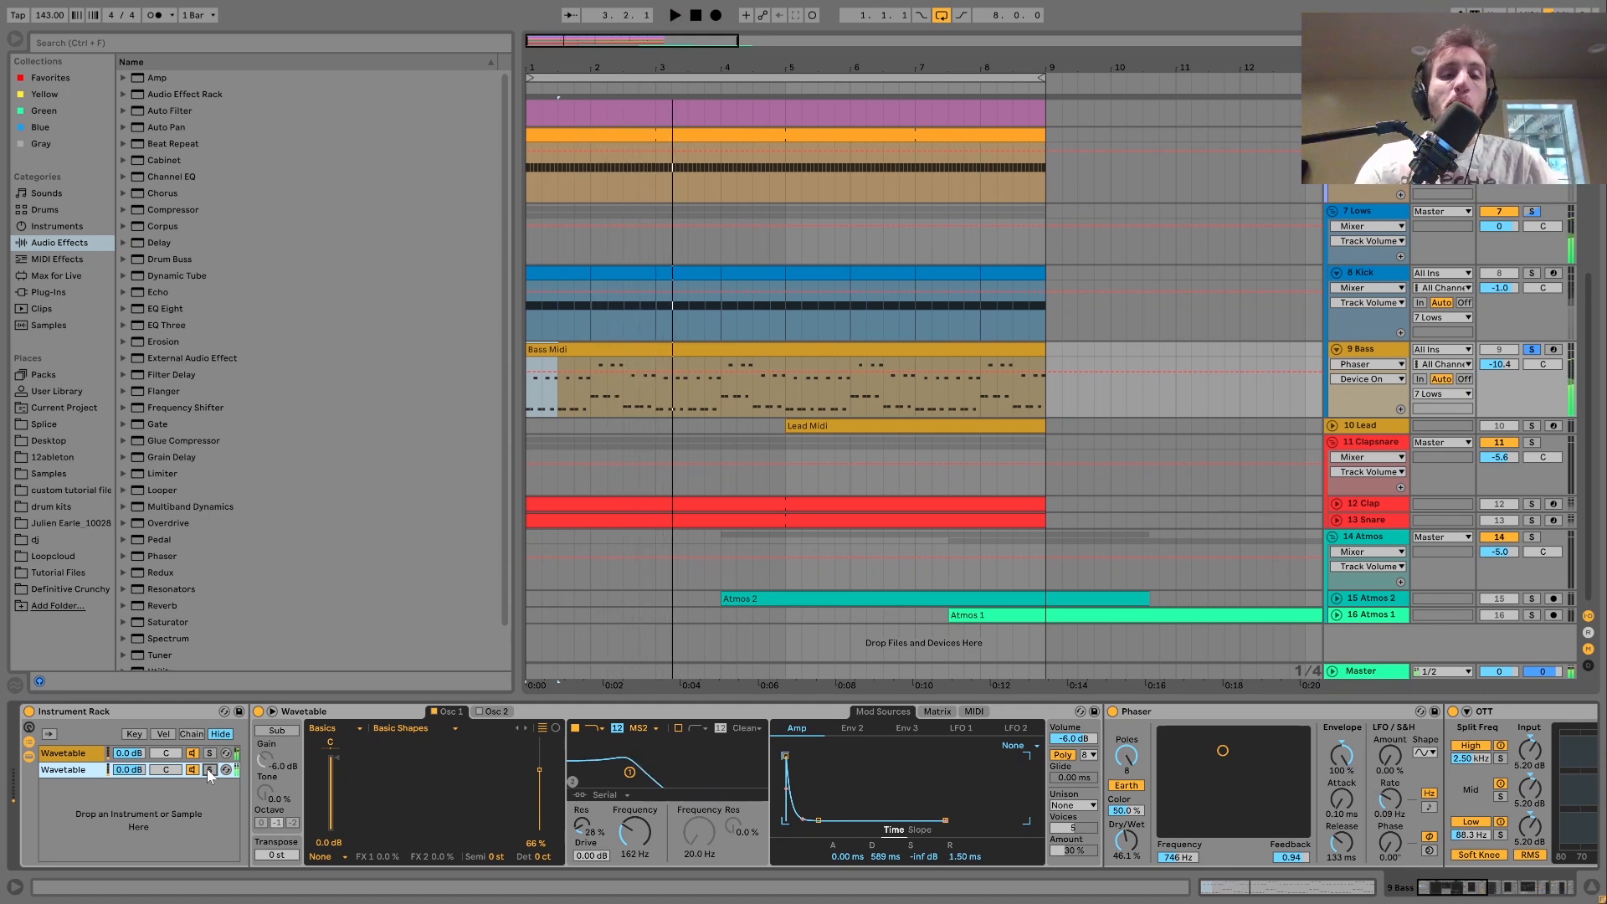
- Compare the settings of the first and second Wavetable chains, and play the combined bass again
{"action": "left_click", "coordinate": [64, 768]}
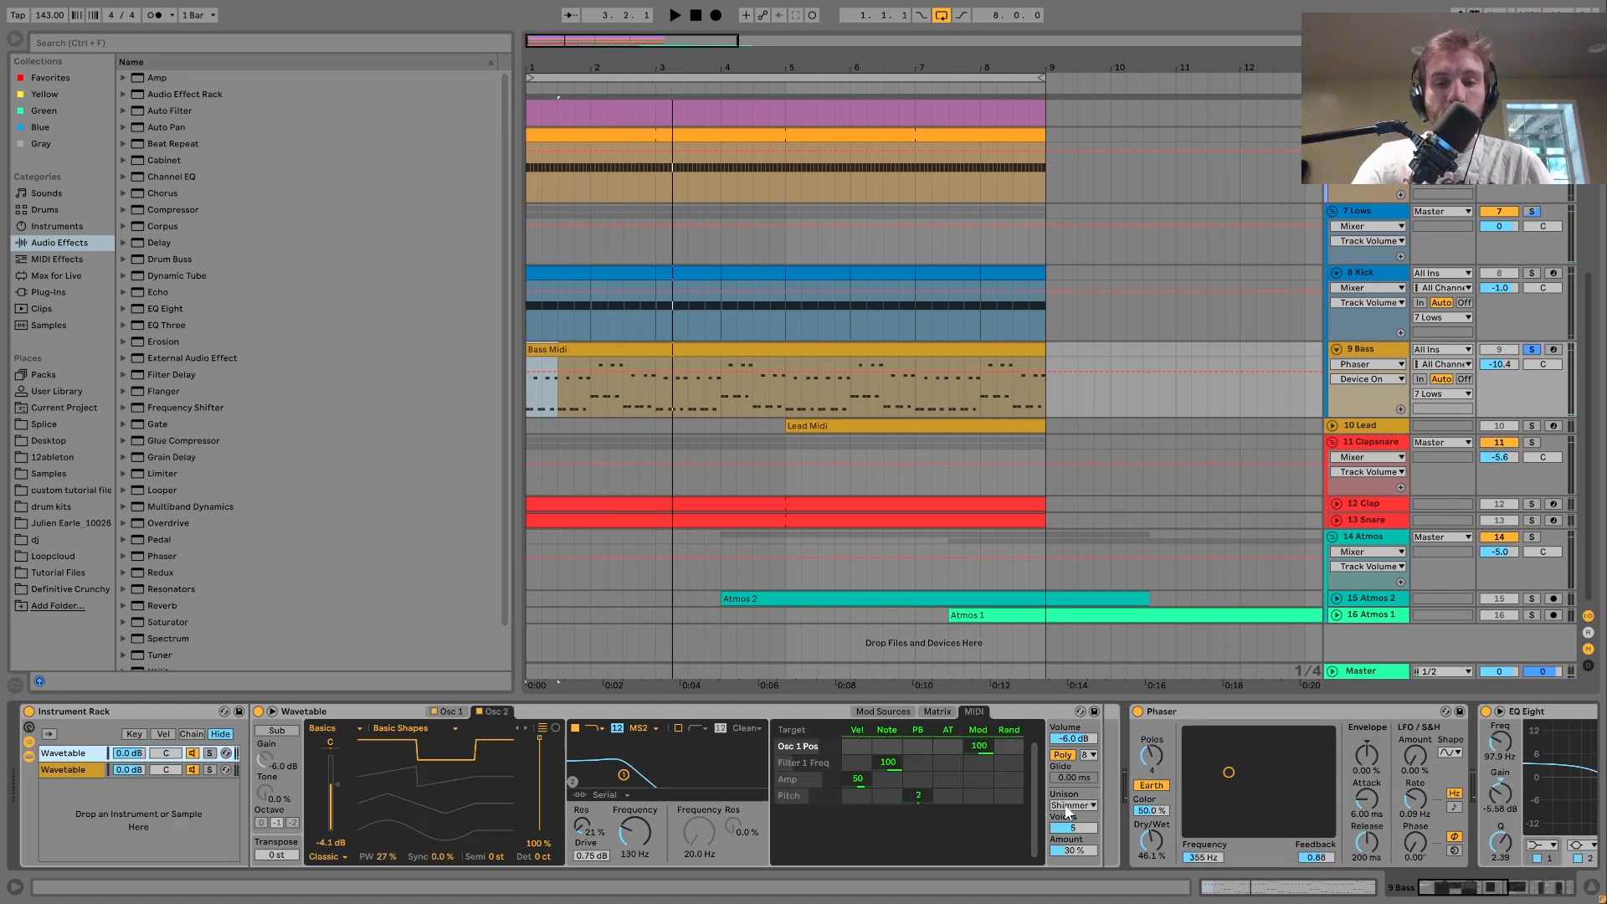
{"action": "left_click", "coordinate": [65, 769]}
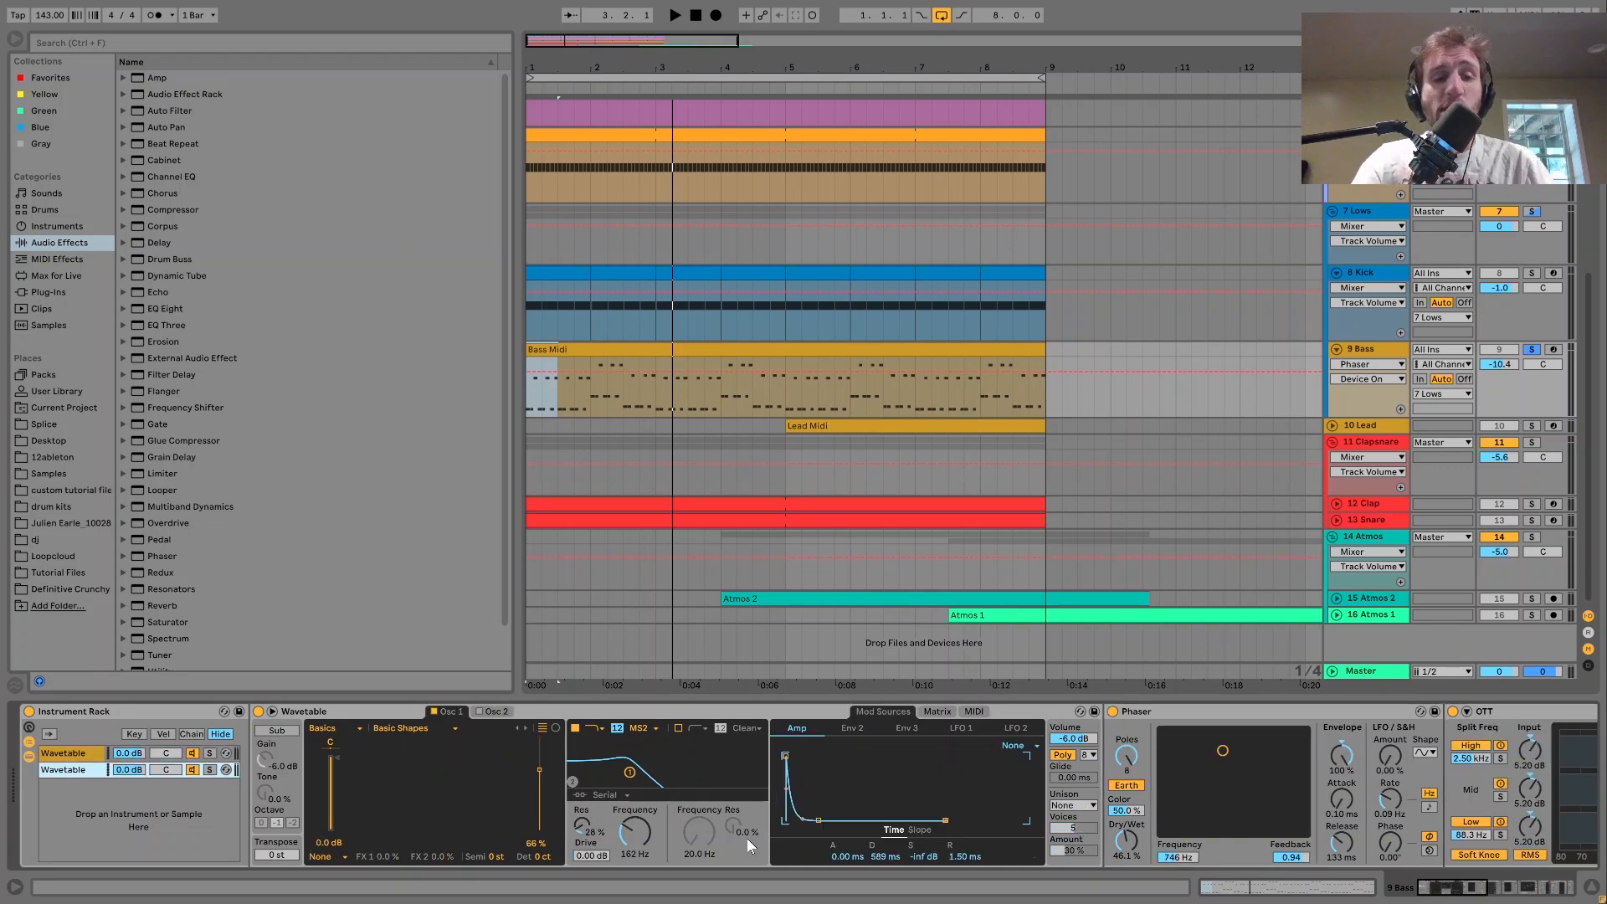
{"action": "key", "text": "space"}
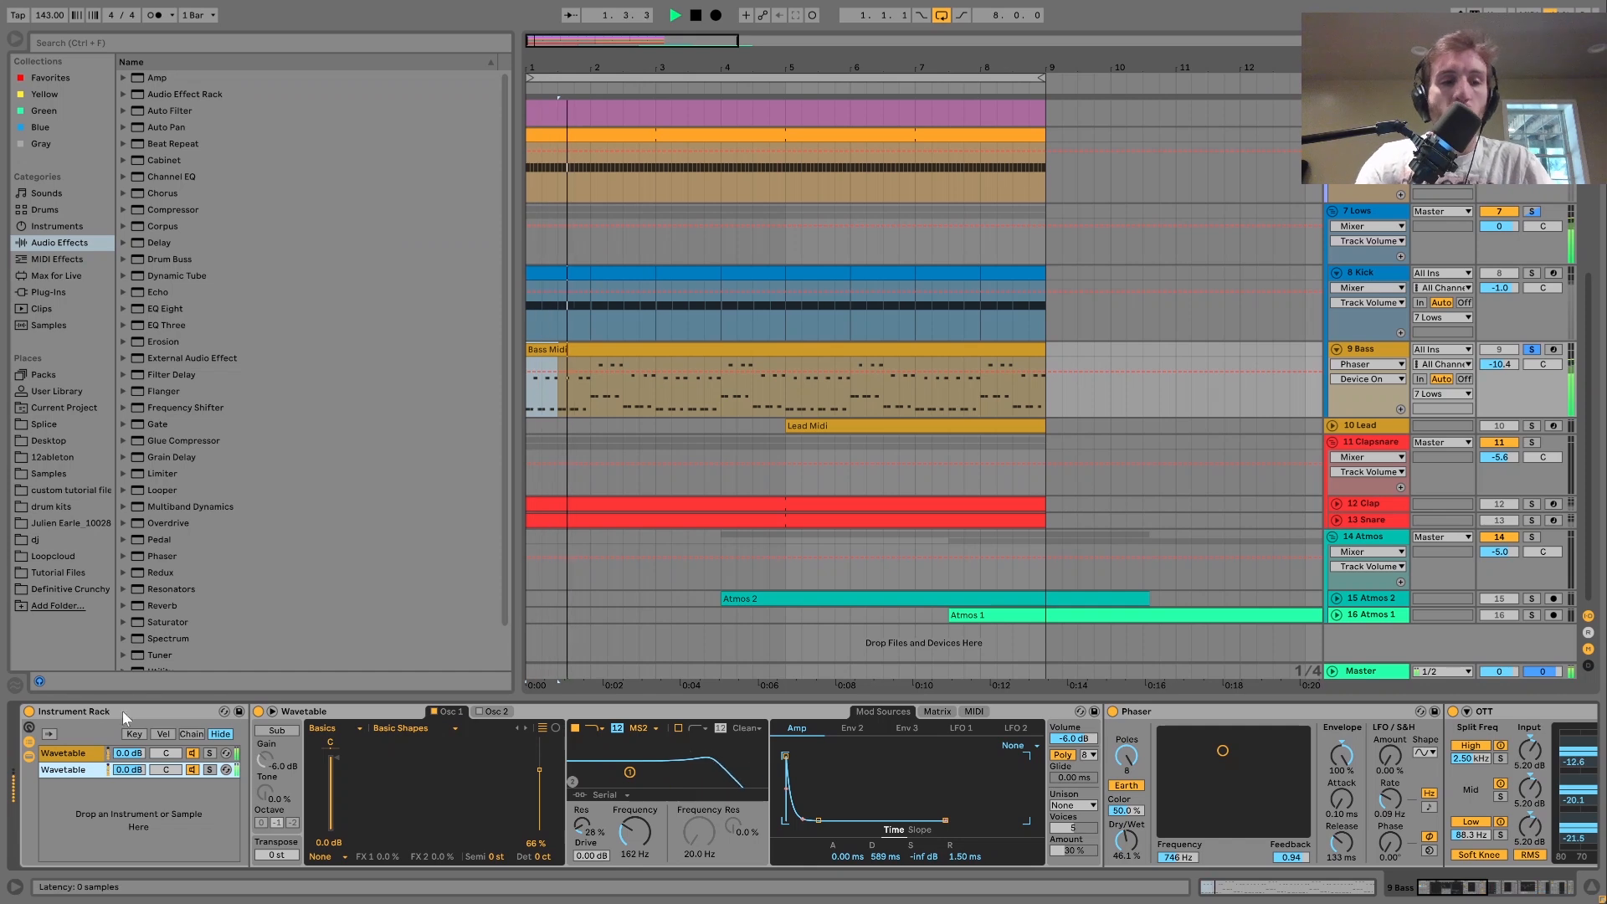
{"action": "key", "text": "space"}
- Mute the second Wavetable chain to hear the bass without it, and unmute it during playback
{"action": "left_click", "coordinate": [191, 770]}
{"action": "key", "text": "space"}
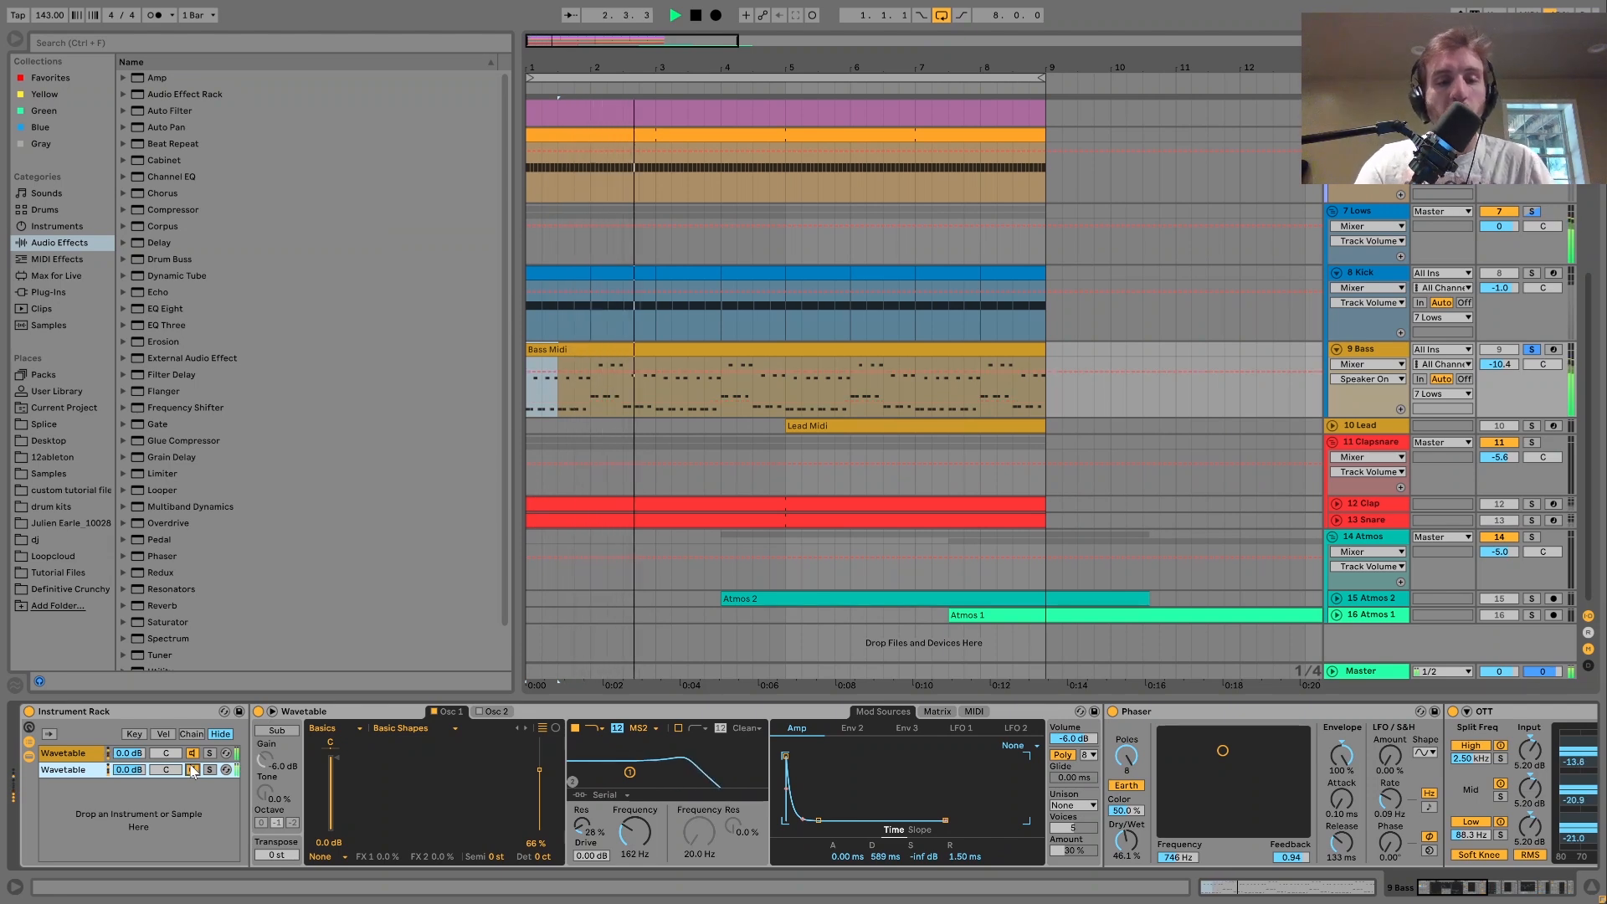
{"action": "left_click", "coordinate": [192, 770]}
{"action": "key", "text": "space"}
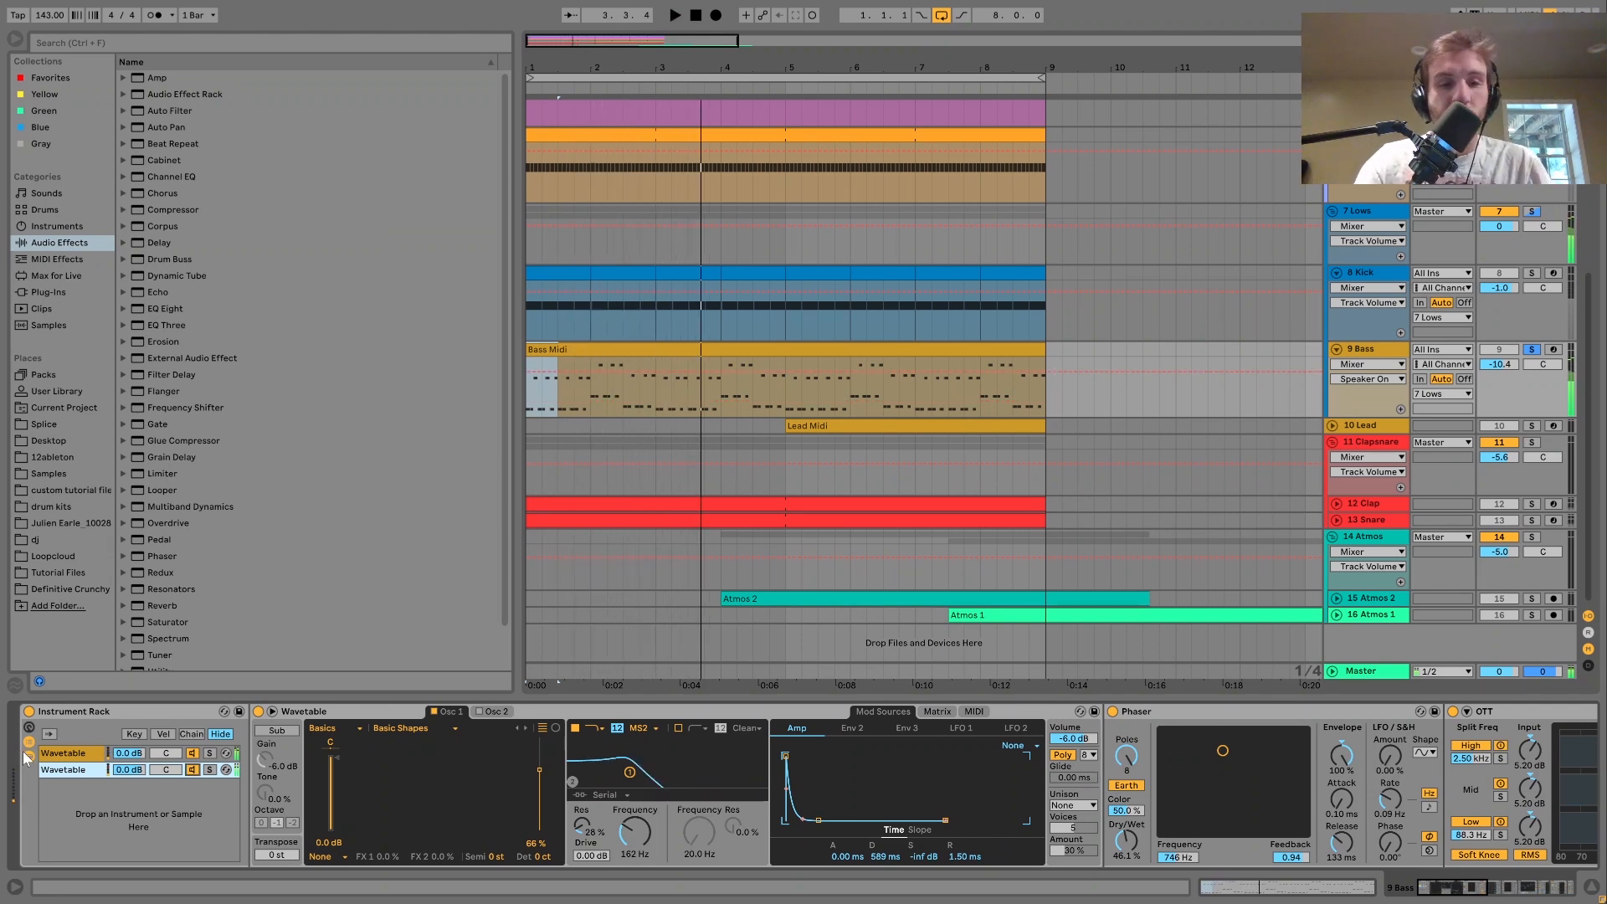
- Hide the Instrument Rack's chain devices, bypass the Phaser after the rack during playback and switch it back on to compare the bass sound
{"action": "left_click", "coordinate": [29, 758]}
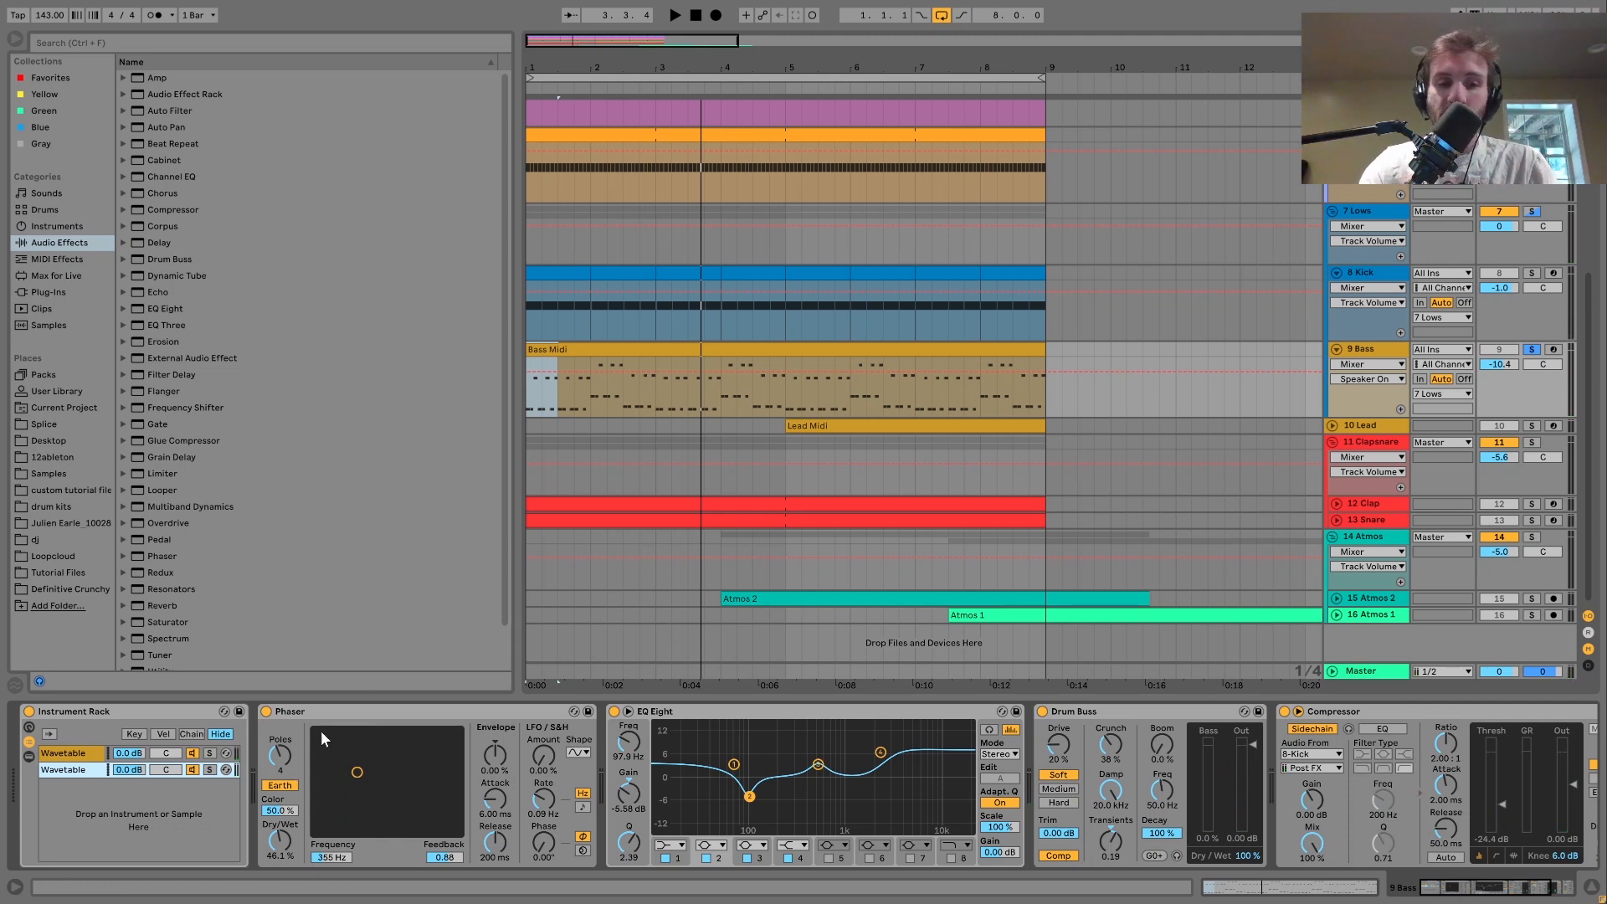
{"action": "left_click", "coordinate": [266, 712]}
{"action": "key", "text": "space"}
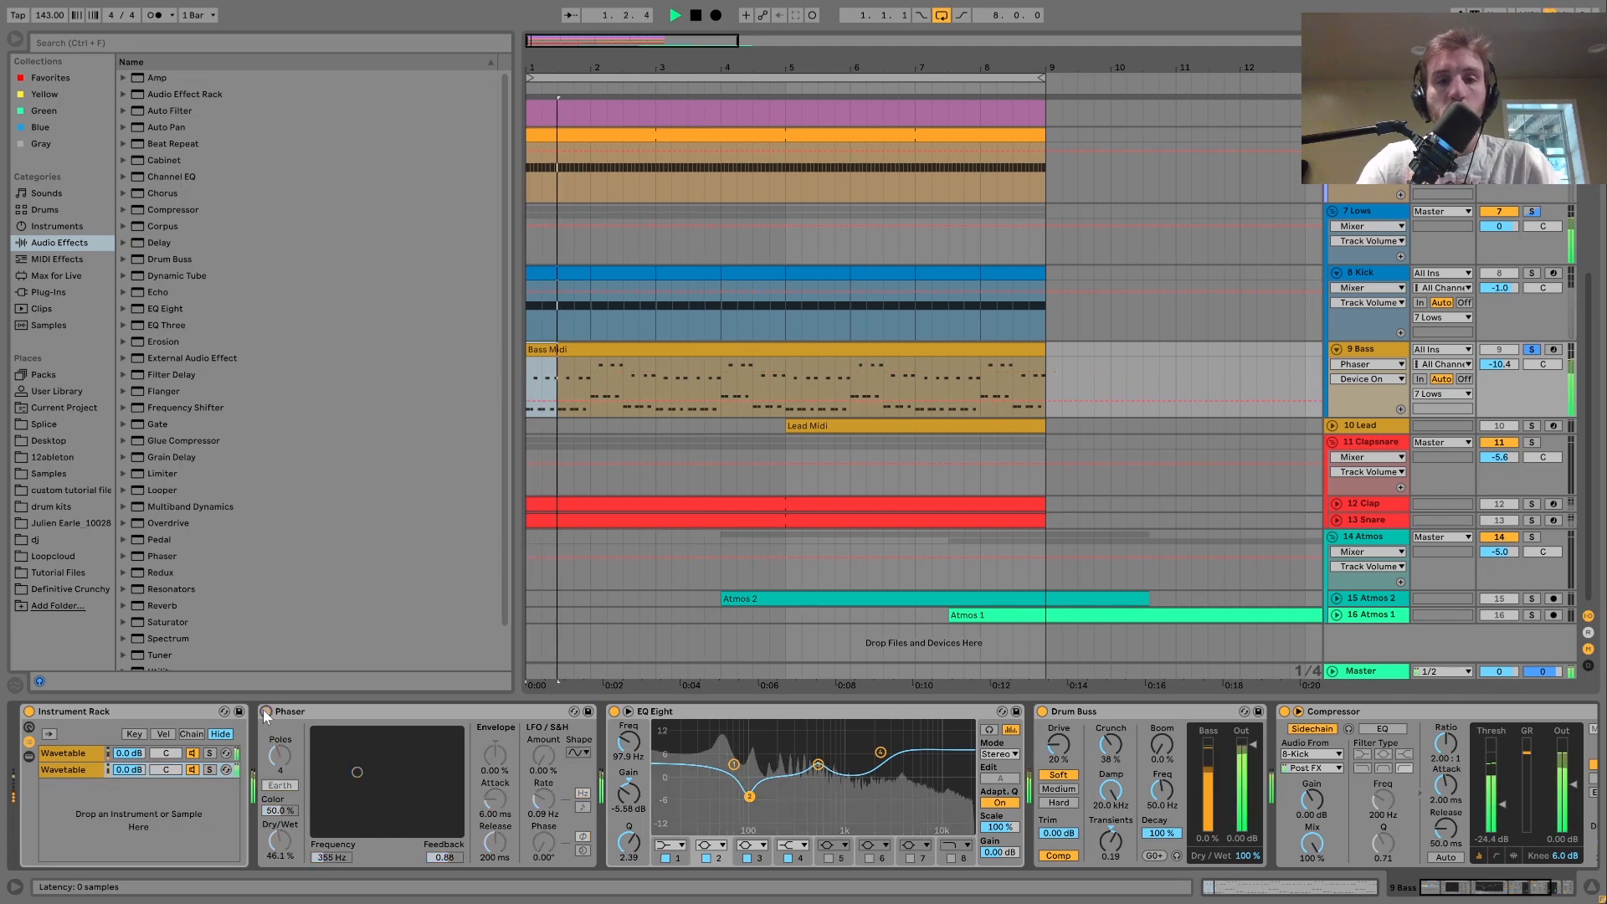
{"action": "left_click", "coordinate": [266, 711]}
{"action": "key", "text": "space"}
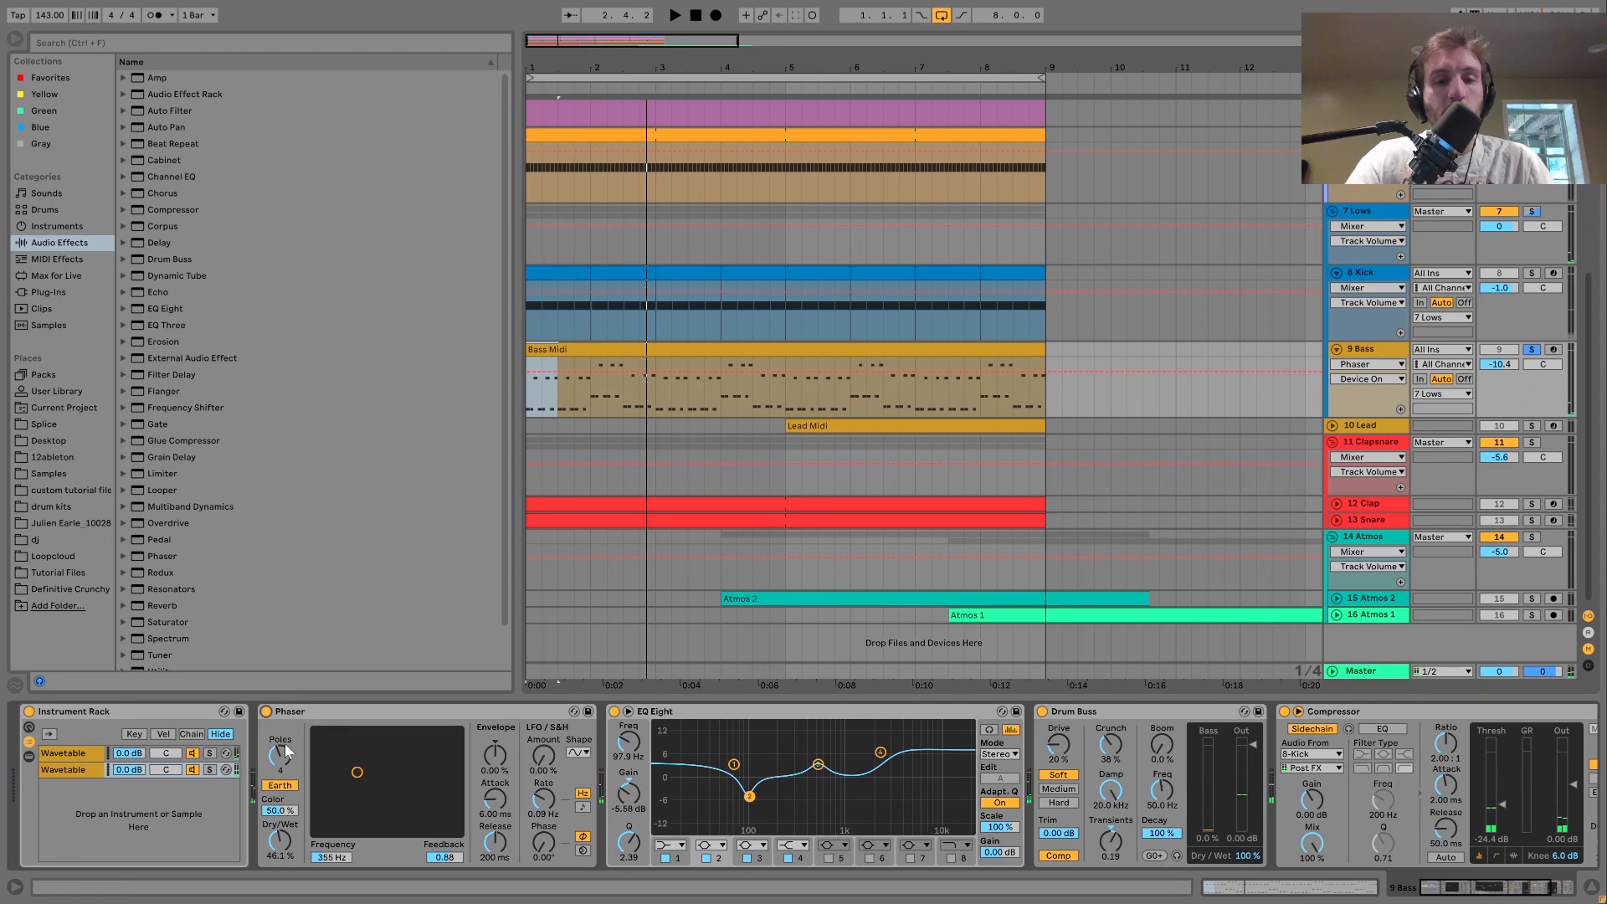
- Bypass the bass EQ Eight during playback and switch it back on to compare the sound
{"action": "scroll", "coordinate": [285, 743], "scroll_direction": "right", "scroll_amount": 5}
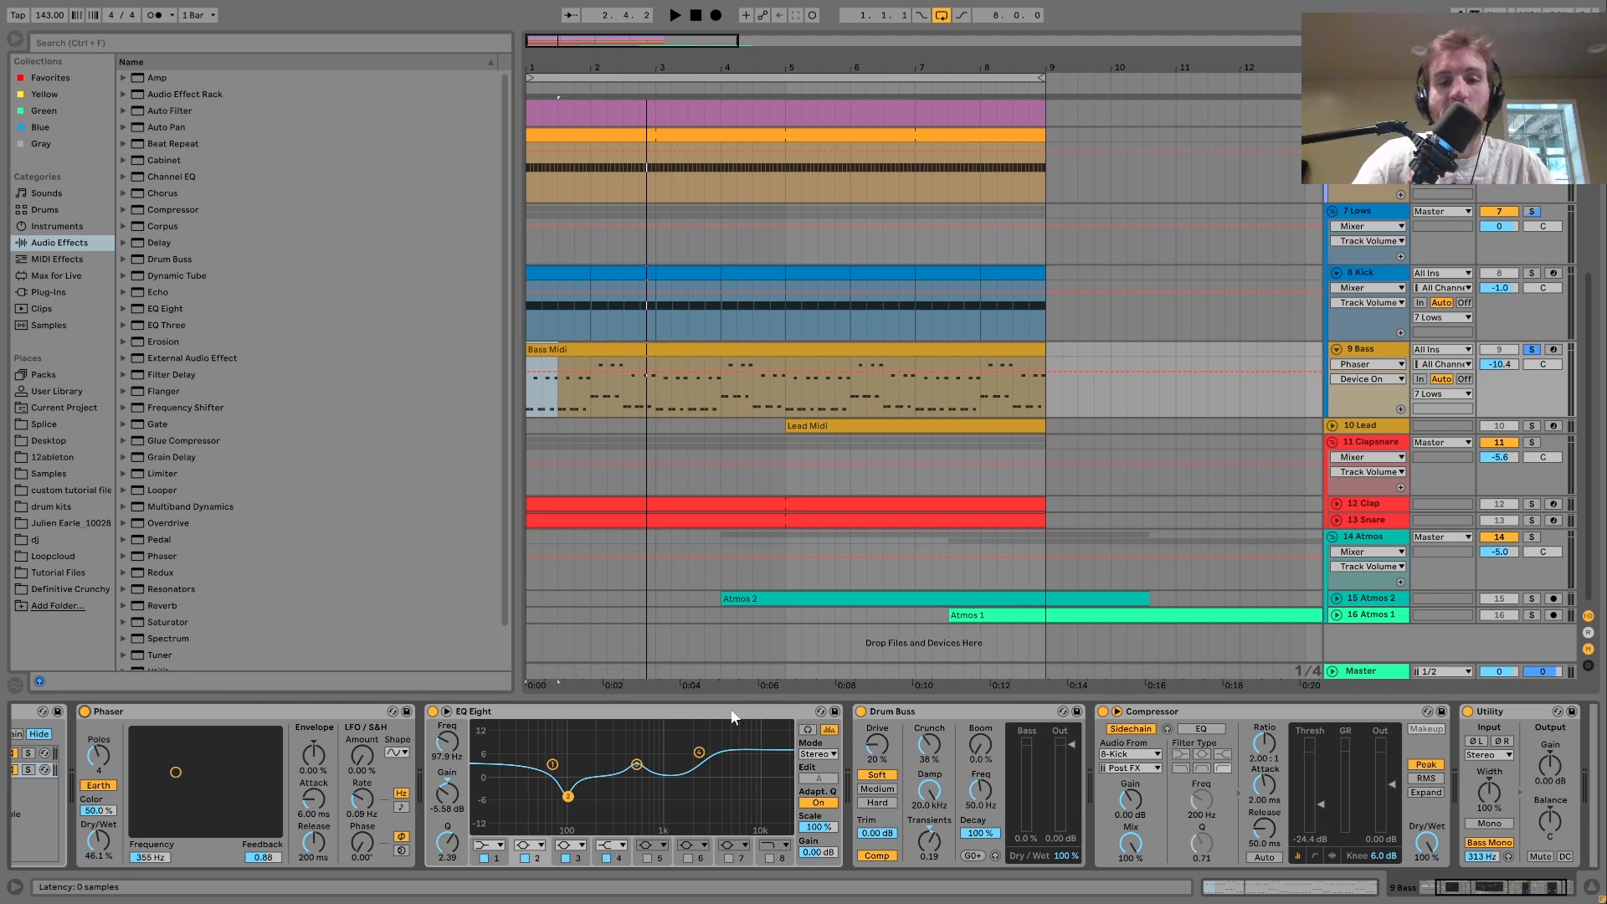
{"action": "left_click", "coordinate": [434, 711]}
{"action": "key", "text": "space"}
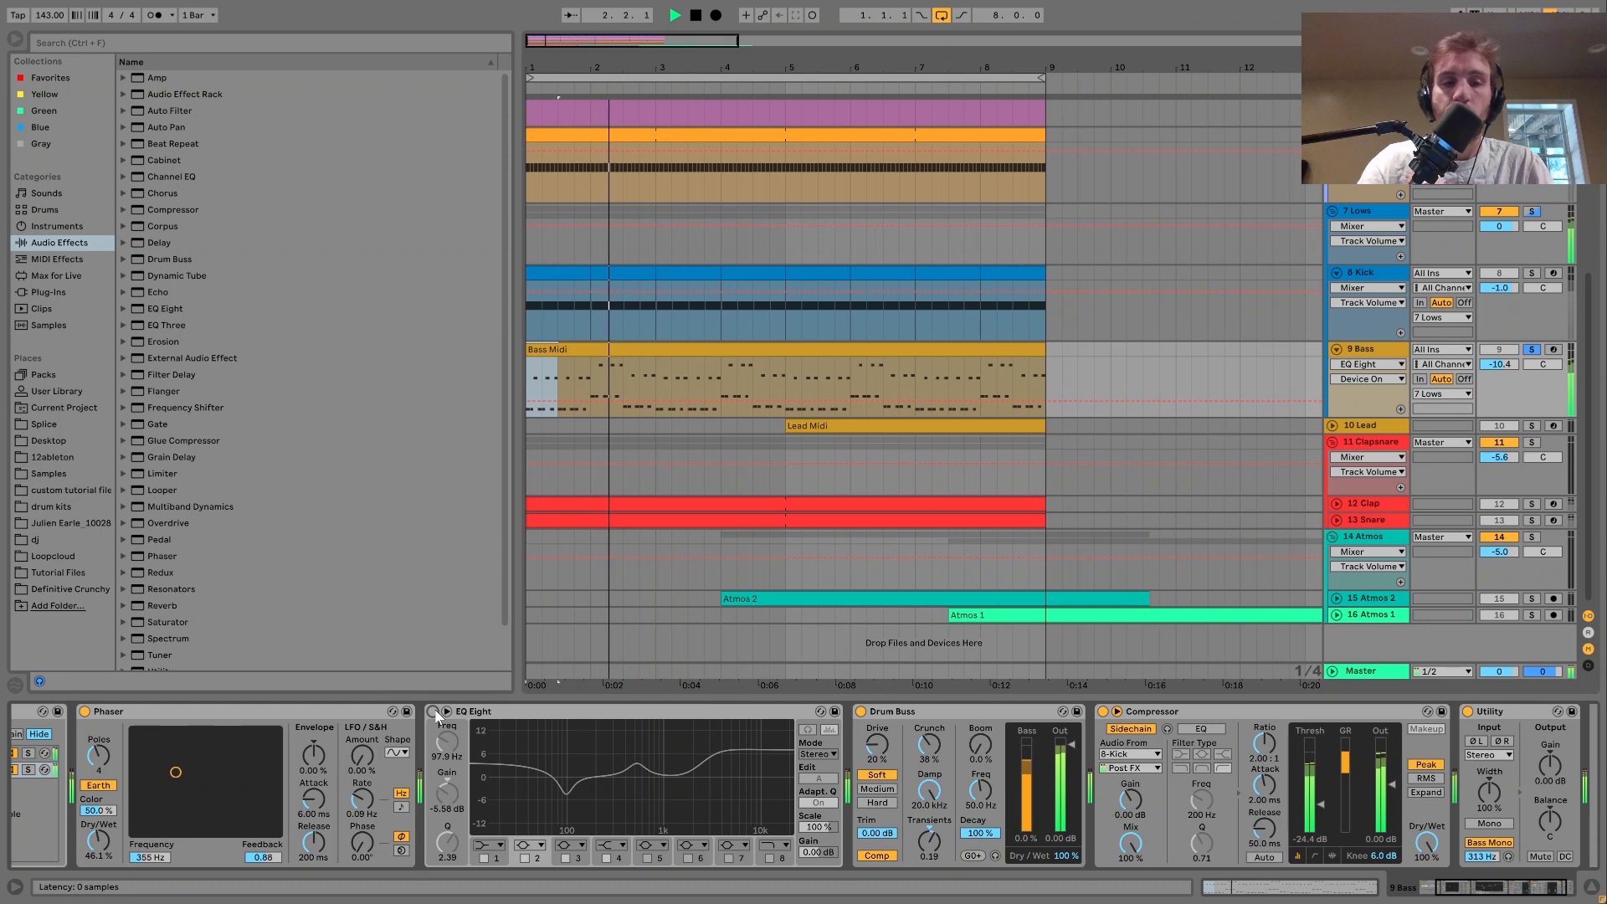
{"action": "left_click", "coordinate": [433, 711]}
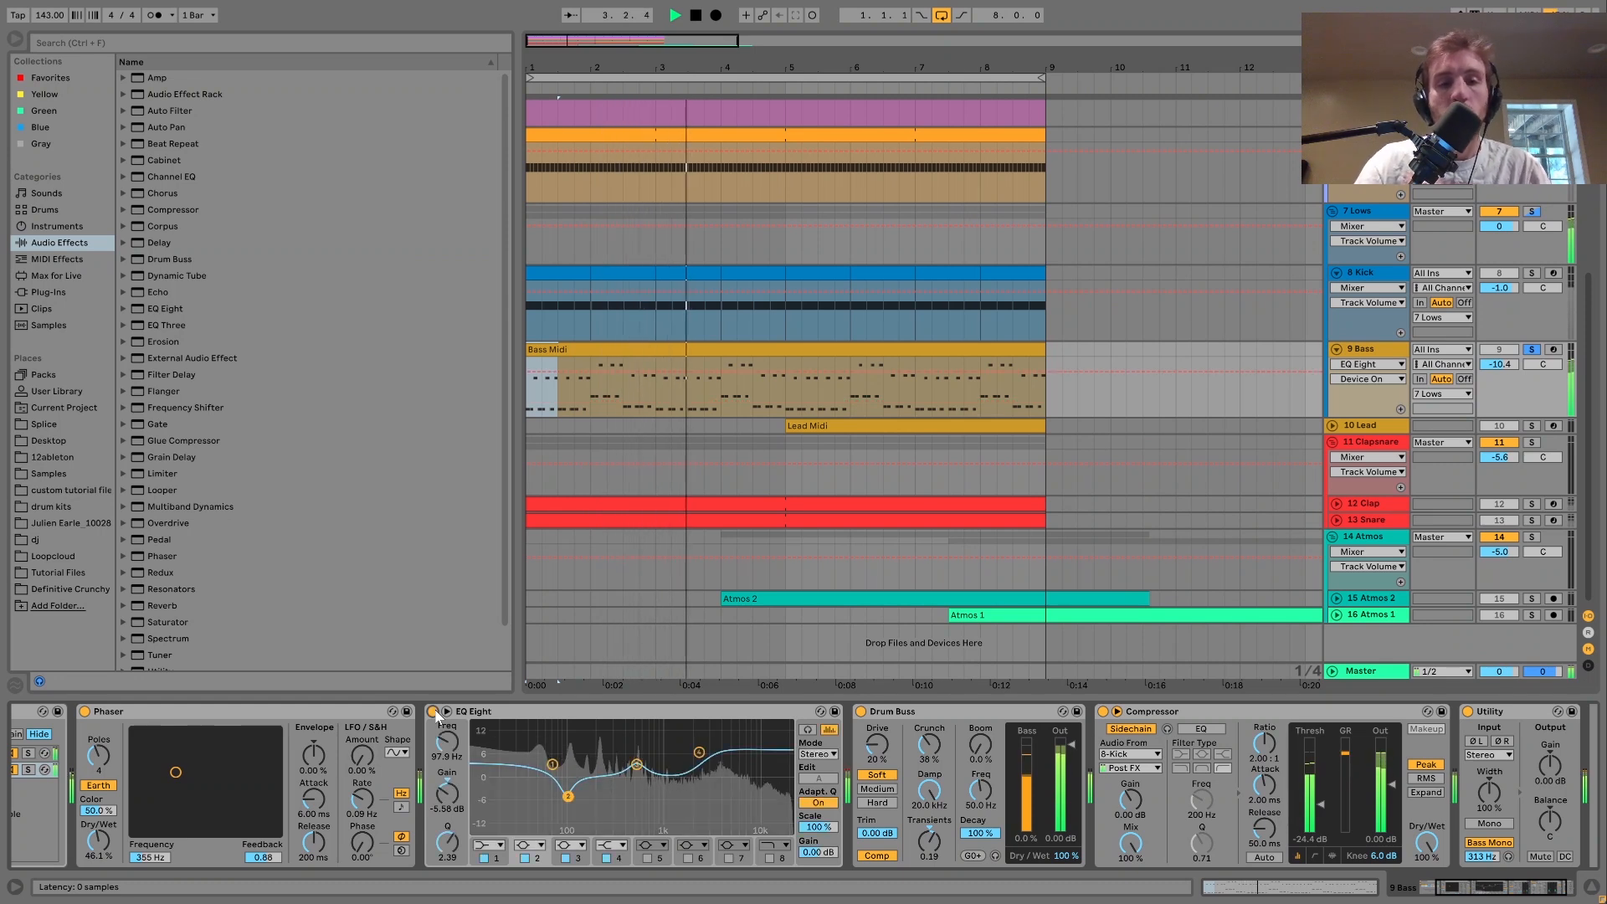
{"action": "scroll", "coordinate": [438, 717], "scroll_direction": "down", "scroll_amount": 2}
{"action": "key", "text": "space"}
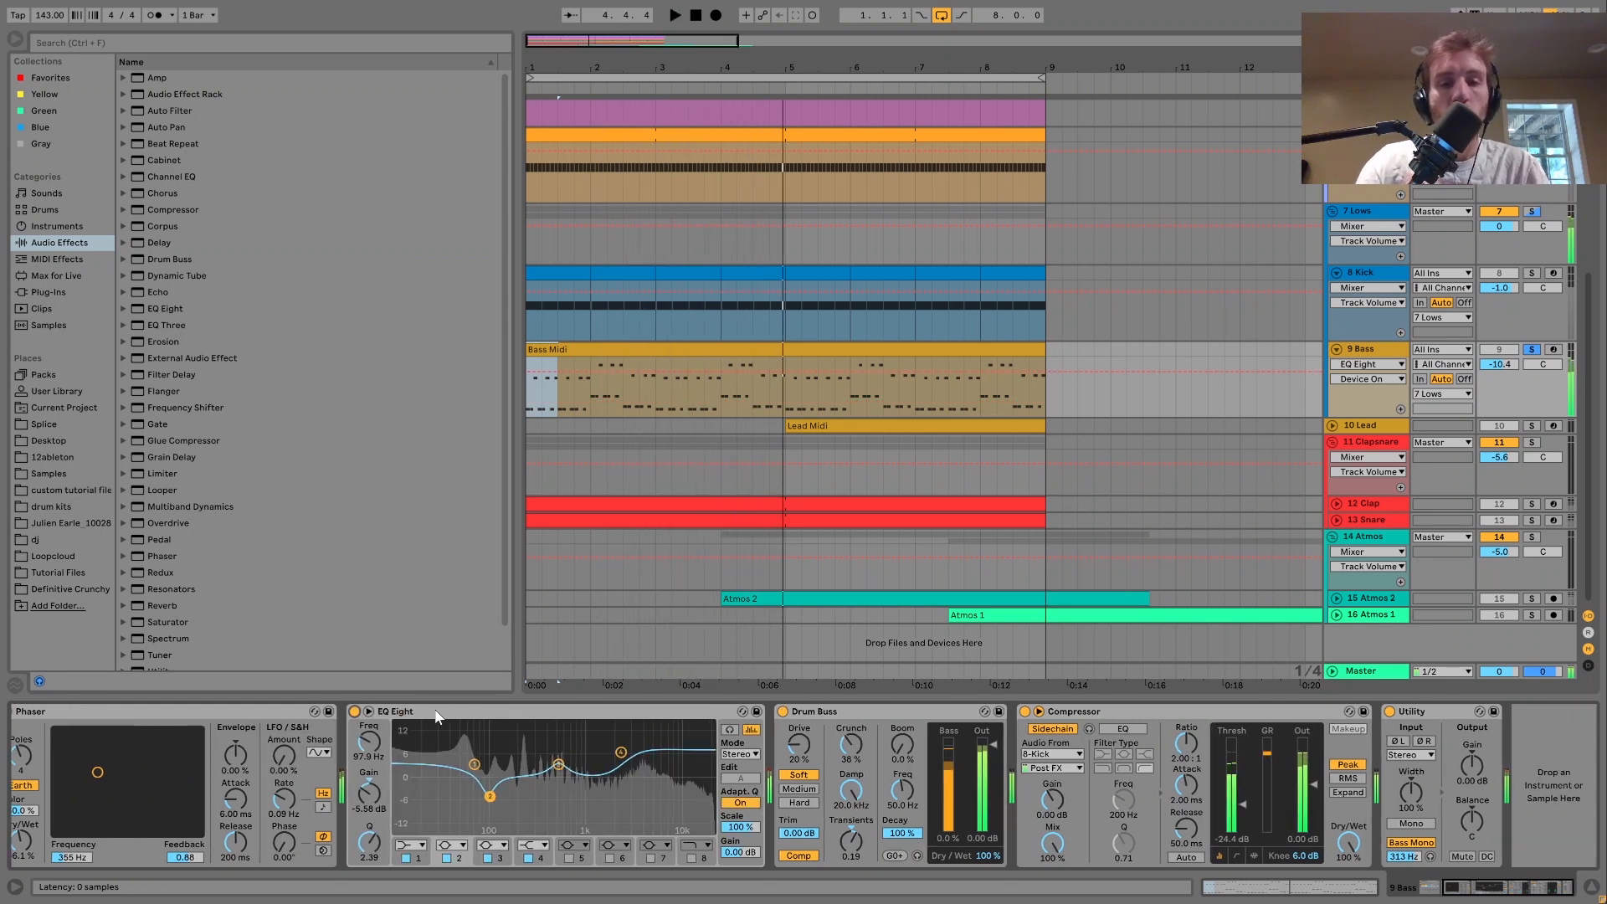
- Select the Drum Buss in the bass effects chain and play the bass through it
{"action": "left_click", "coordinate": [819, 711]}
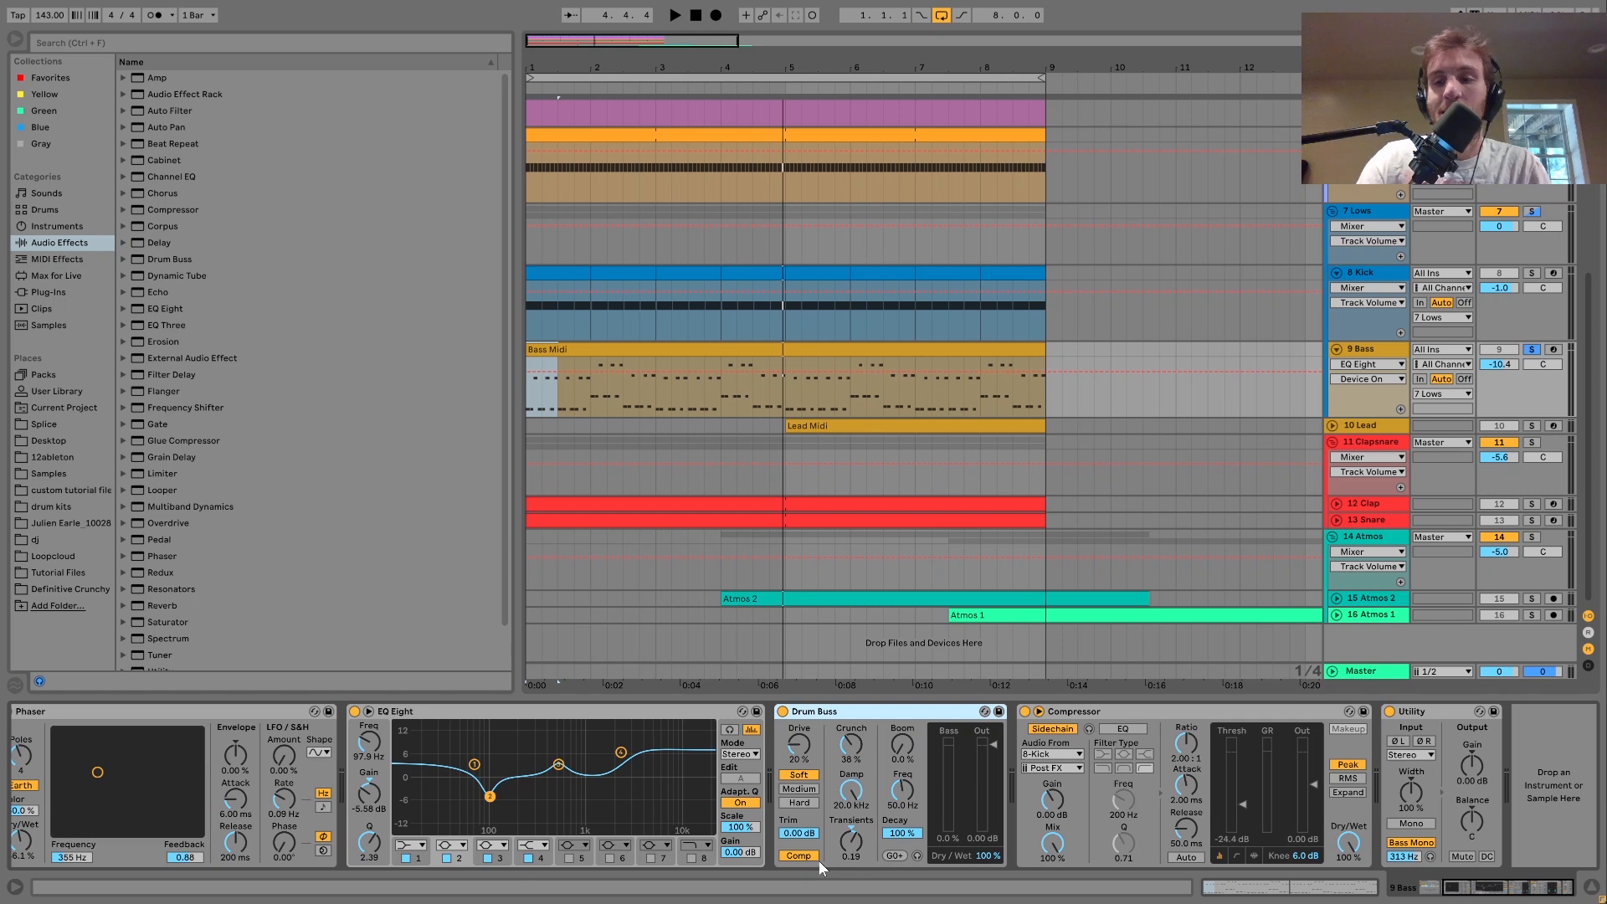
{"action": "key", "text": "space"}
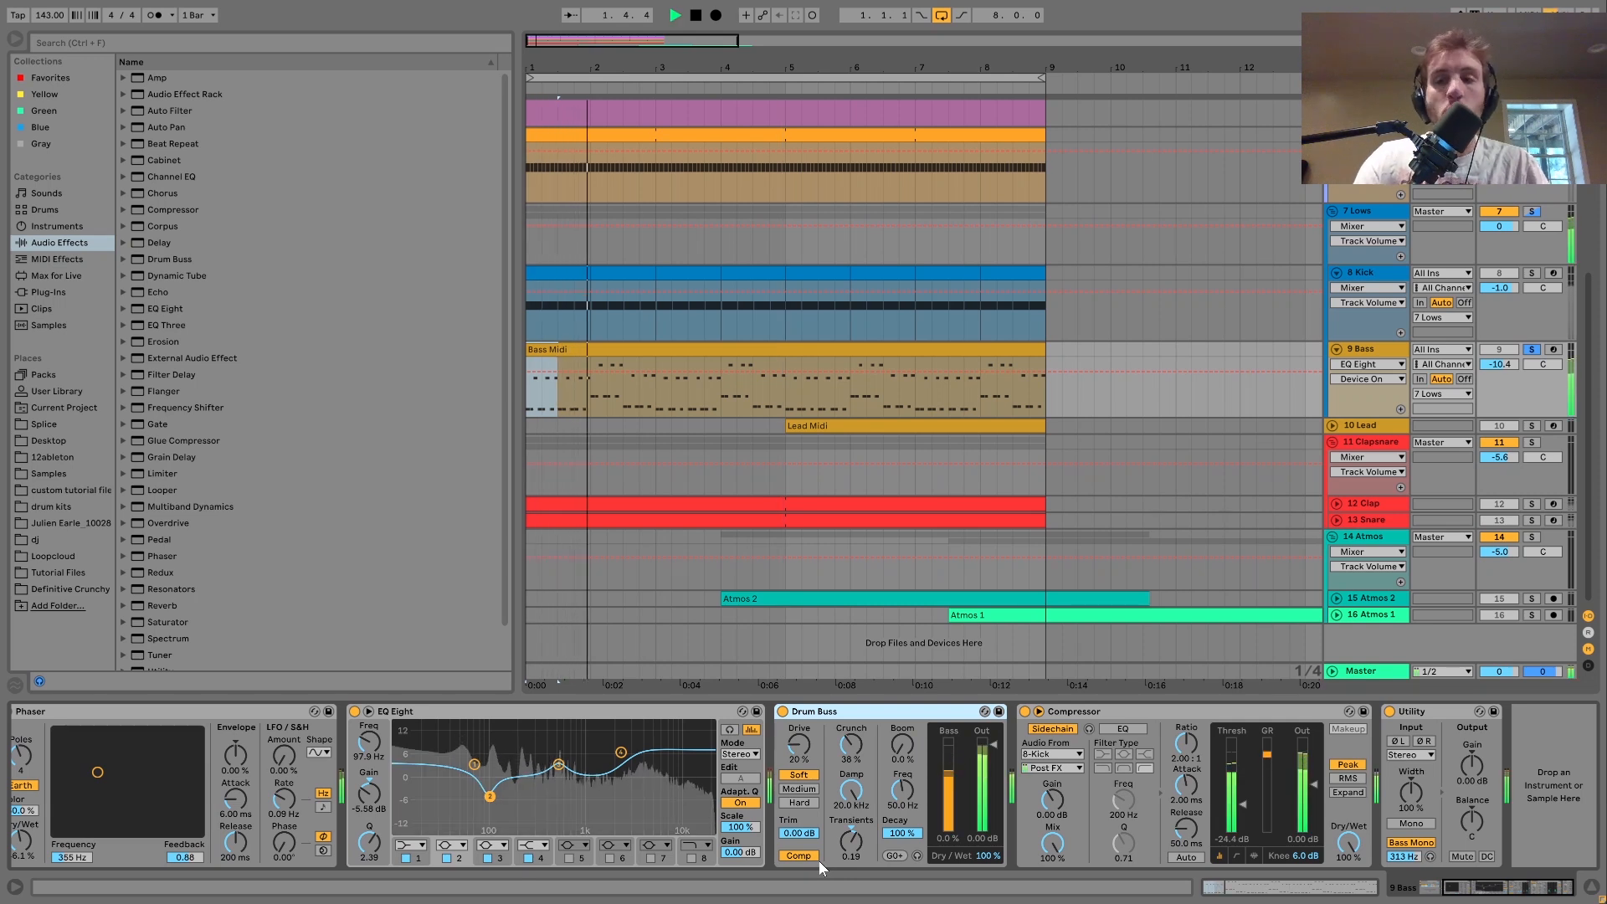
{"action": "key", "text": "space"}
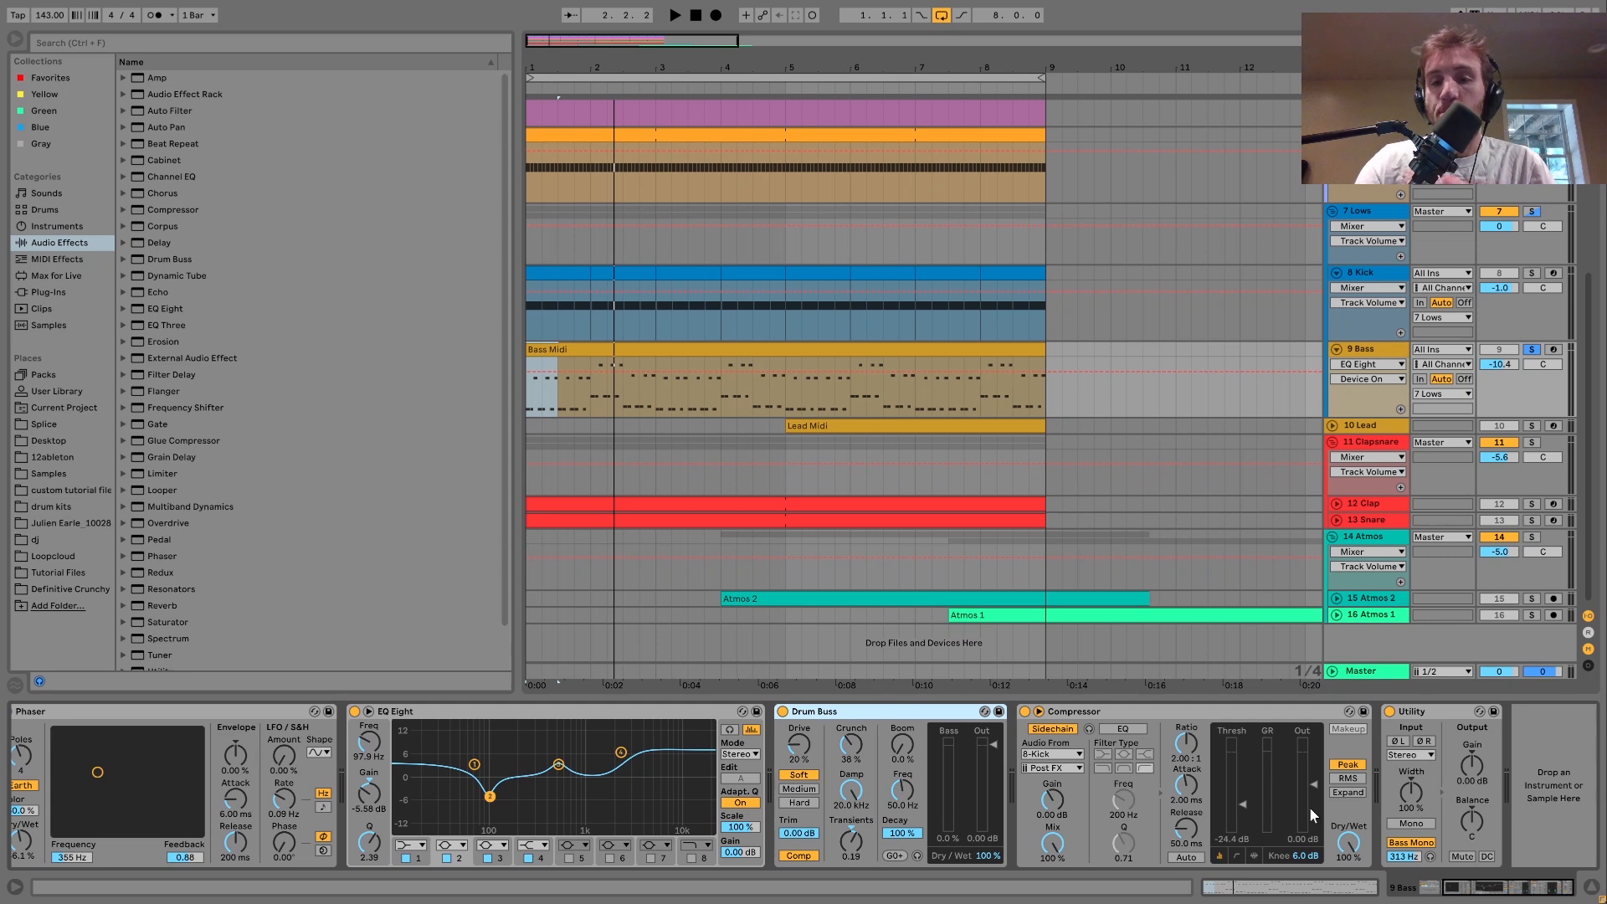
- Examine the sidechain Compressor, and toggle the Utility off and back on during playback to compare the bass sound
{"action": "left_click", "coordinate": [1229, 720]}
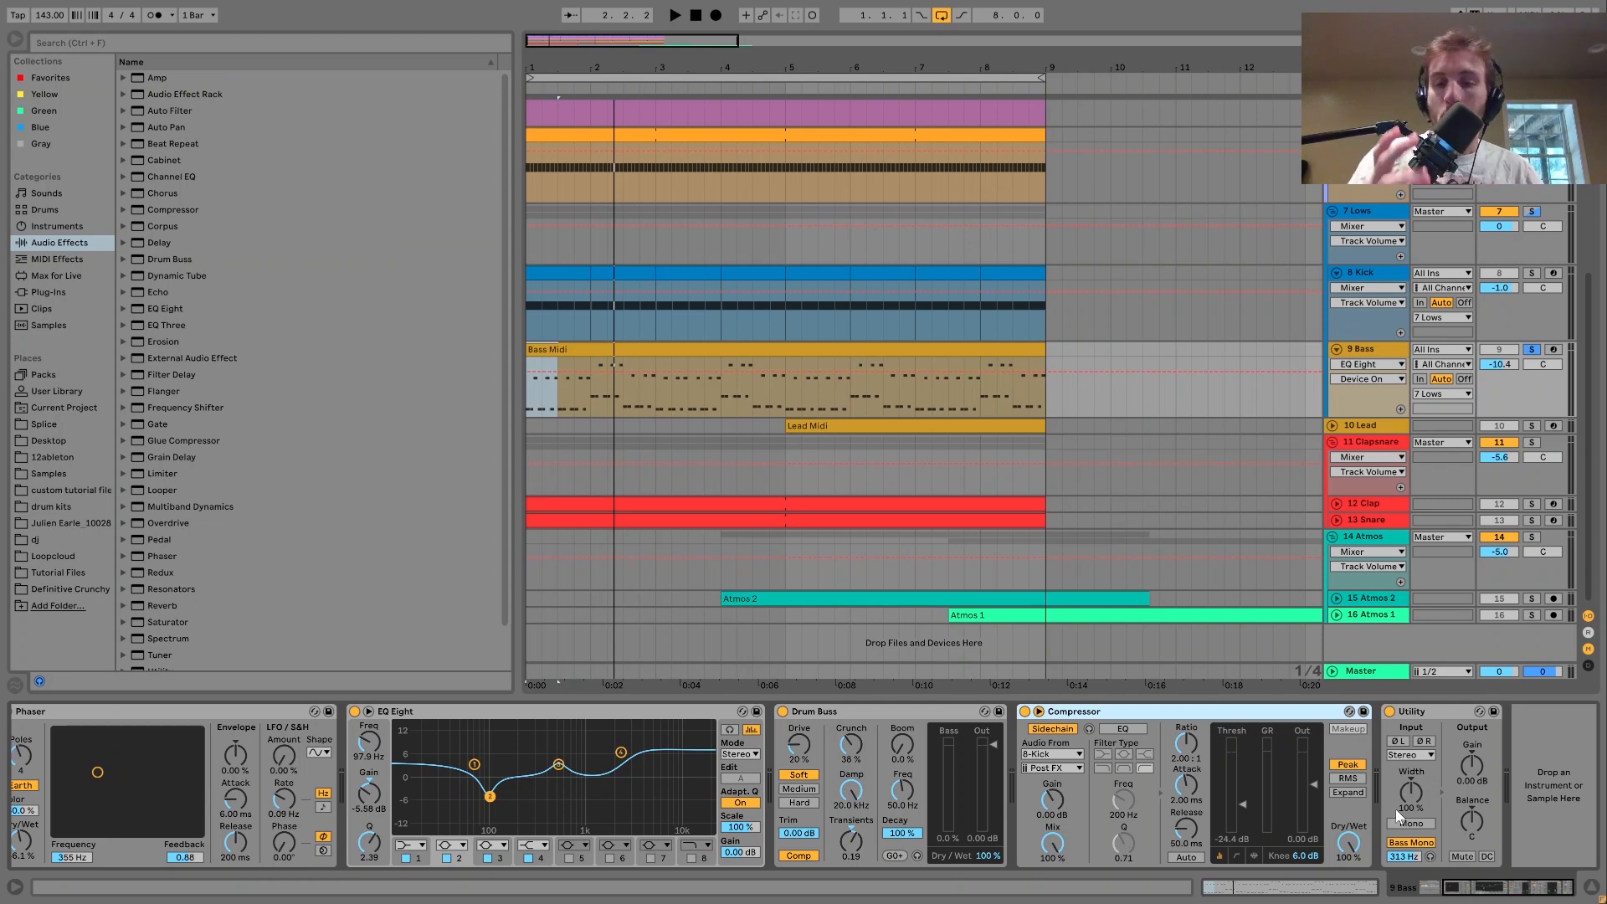
{"action": "scroll", "coordinate": [1394, 808], "scroll_direction": "left", "scroll_amount": 3}
{"action": "scroll", "coordinate": [1395, 808], "scroll_direction": "right", "scroll_amount": 3}
{"action": "key", "text": "space"}
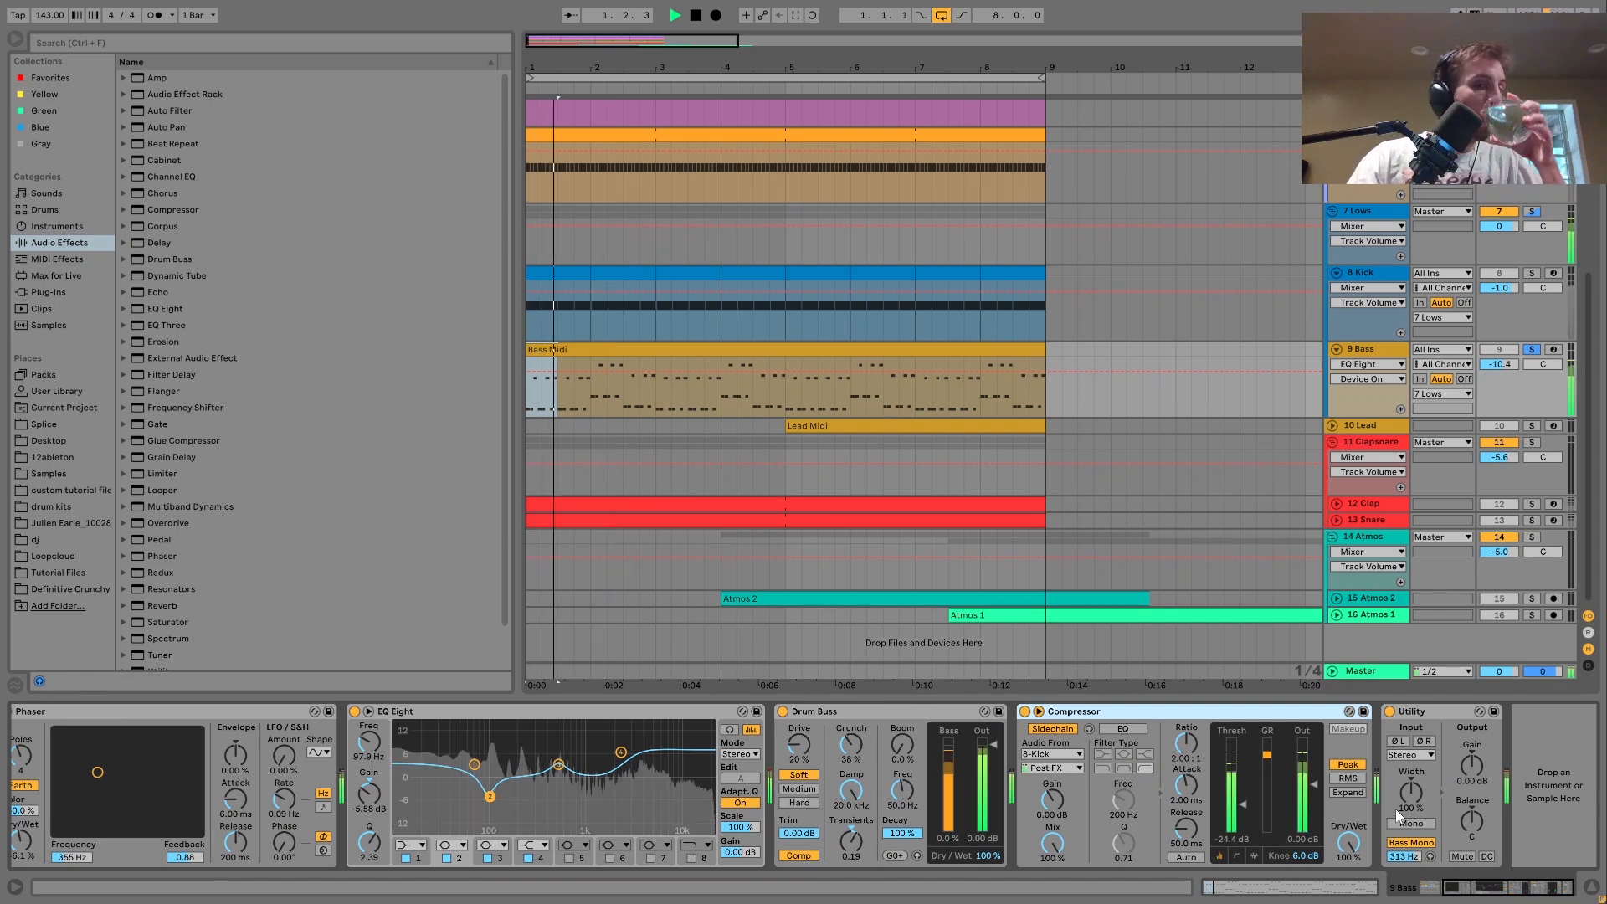
{"action": "left_click", "coordinate": [1391, 712]}
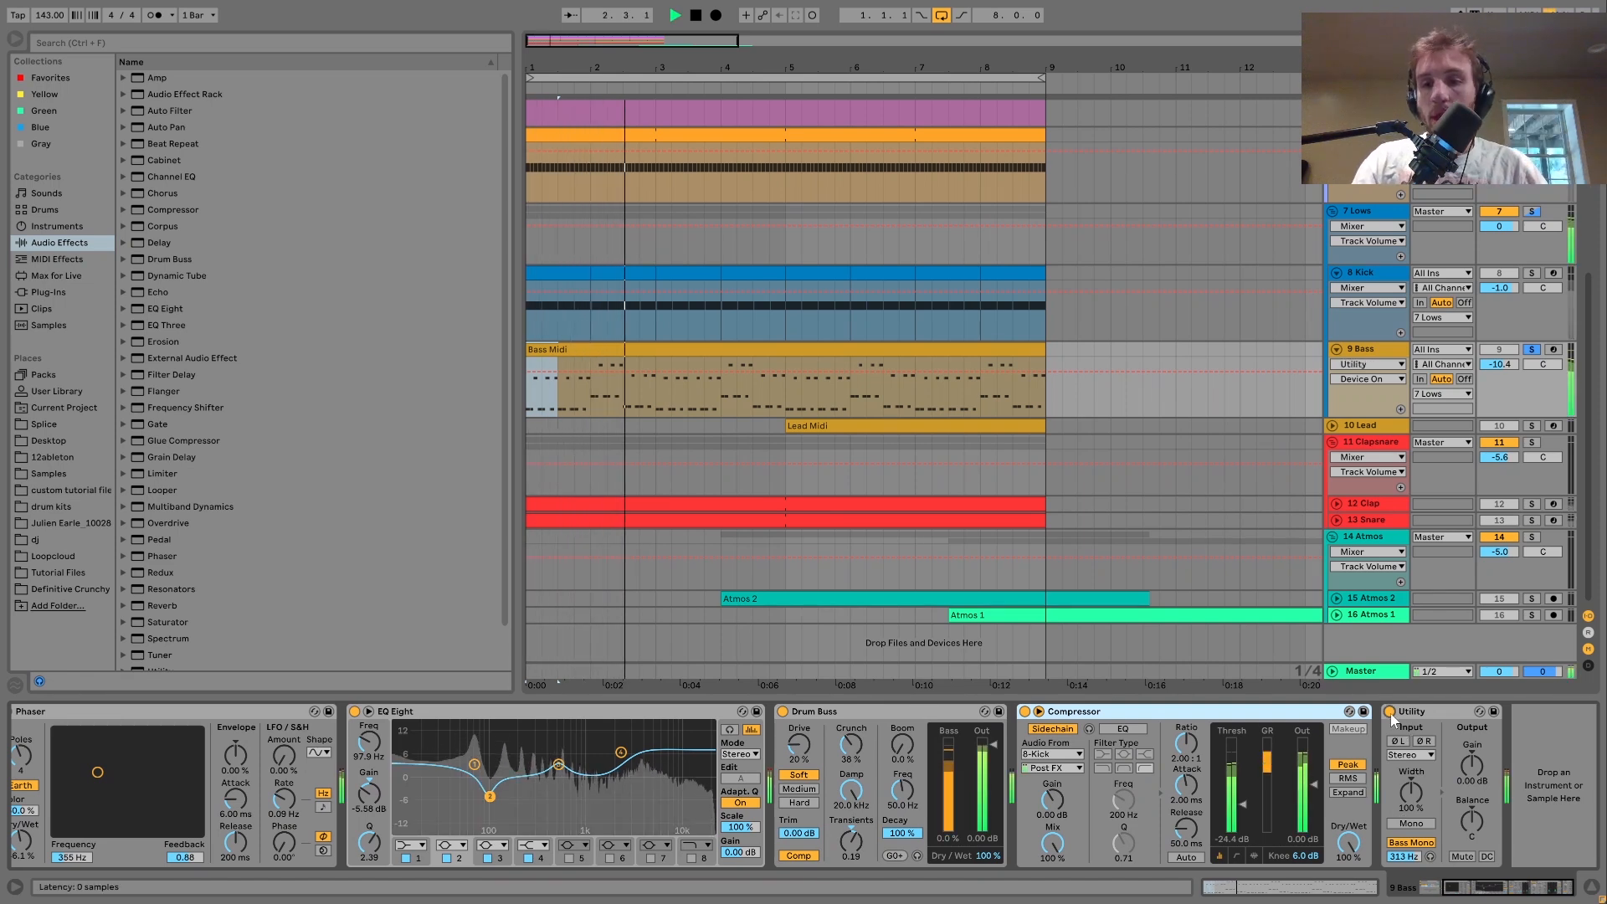
{"action": "left_click", "coordinate": [1391, 713]}
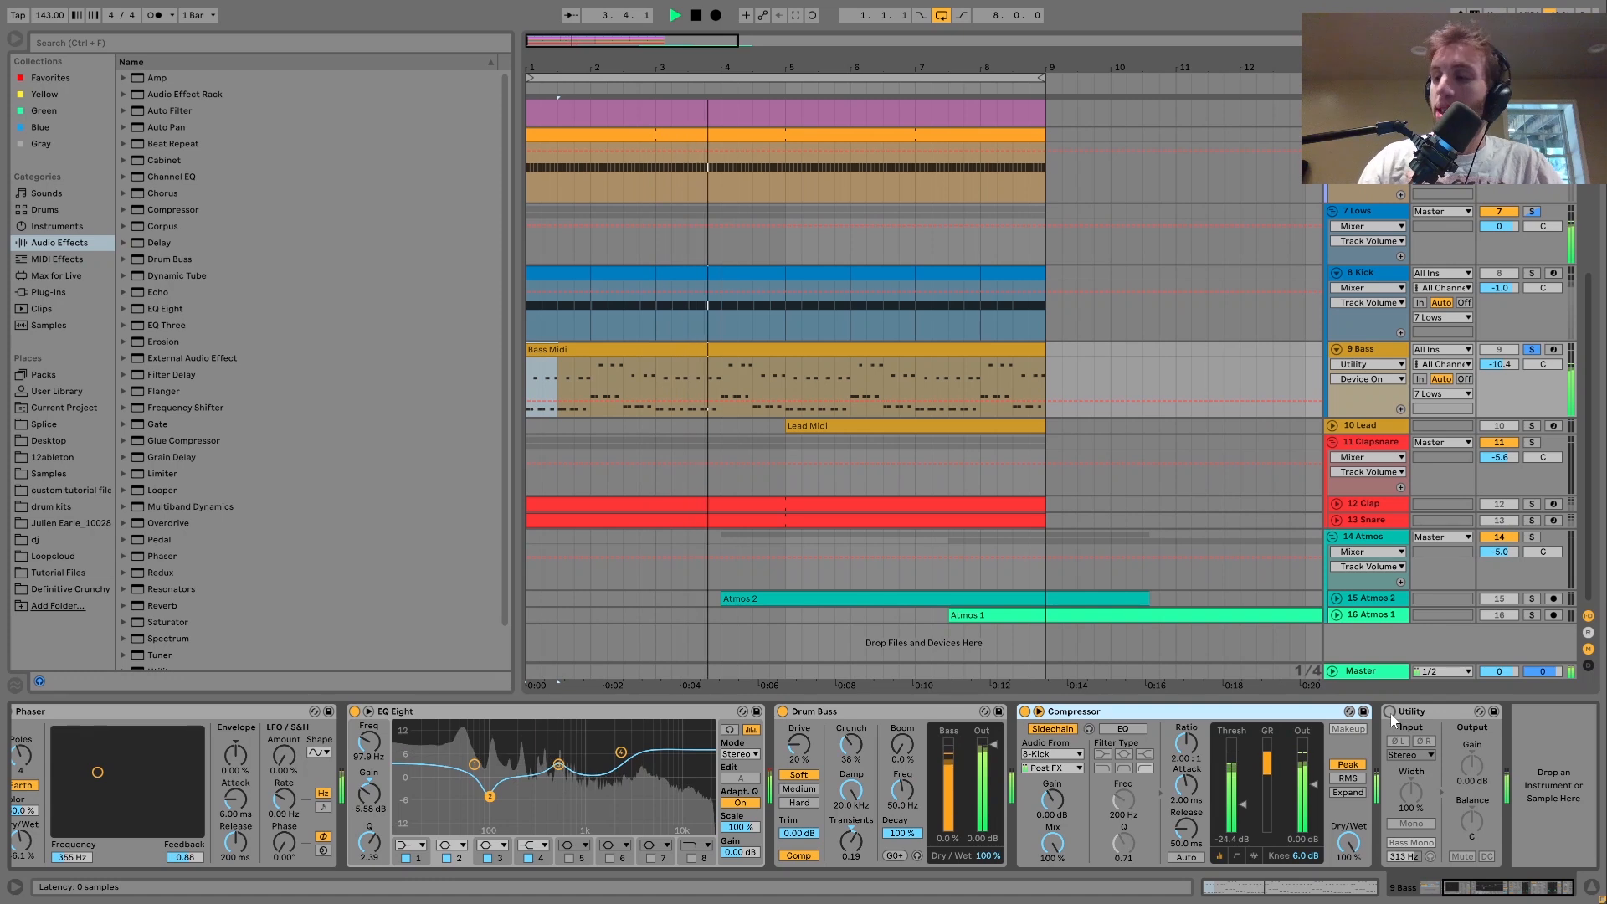
{"action": "left_click", "coordinate": [1391, 712]}
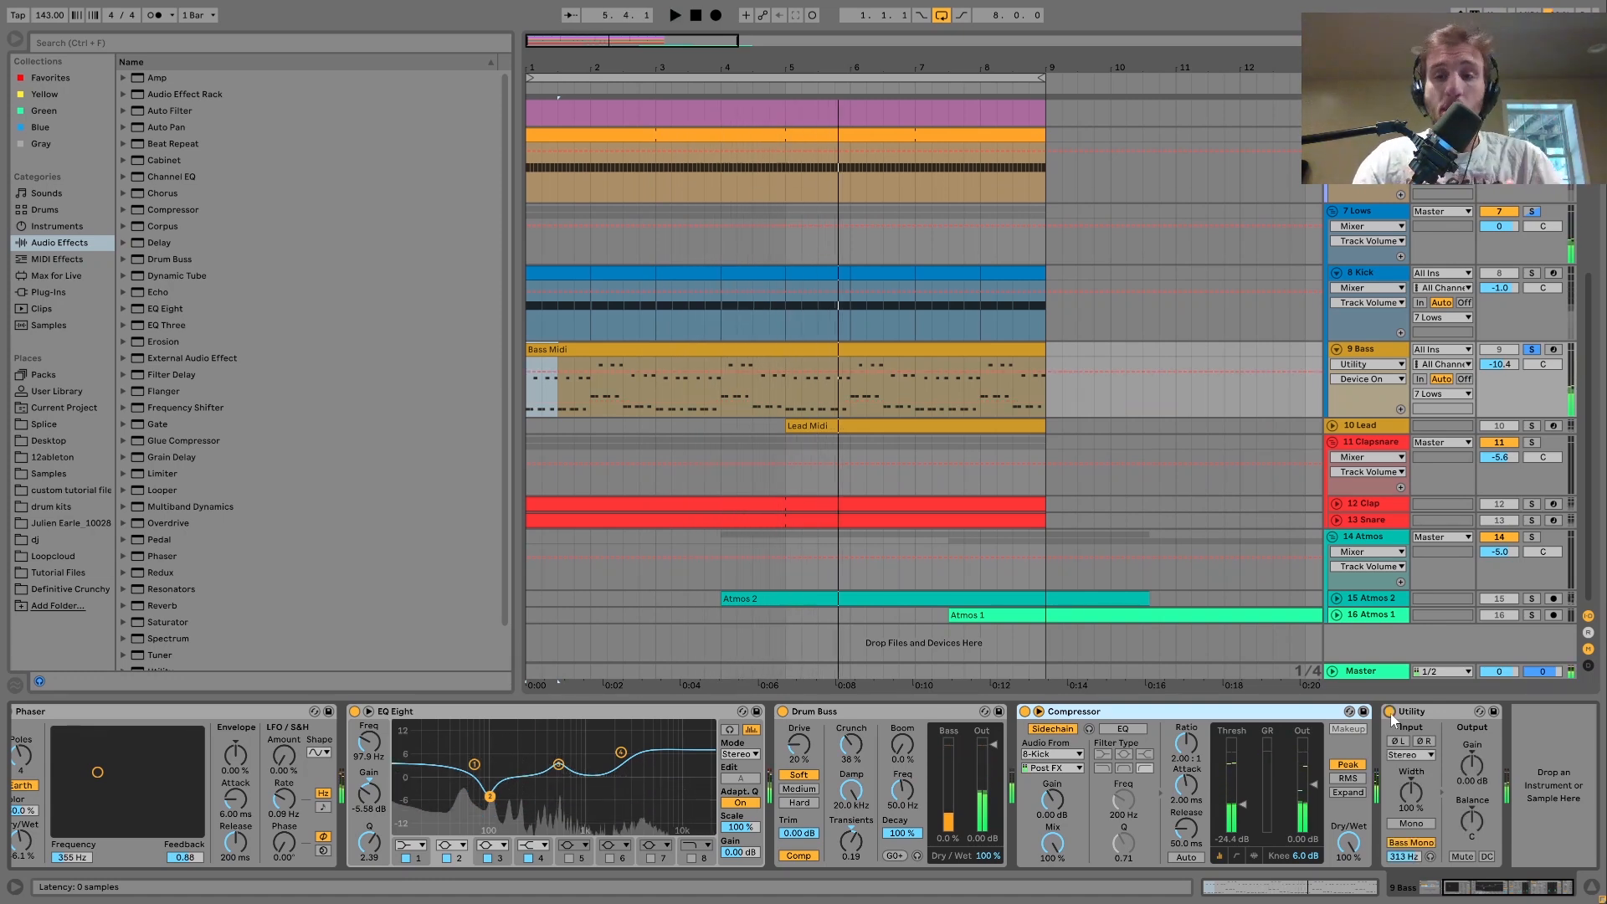
- Solo the Lows group and play the kick and bass together from 7.3.1 and from 8.1.1
{"action": "left_click", "coordinate": [1355, 213]}
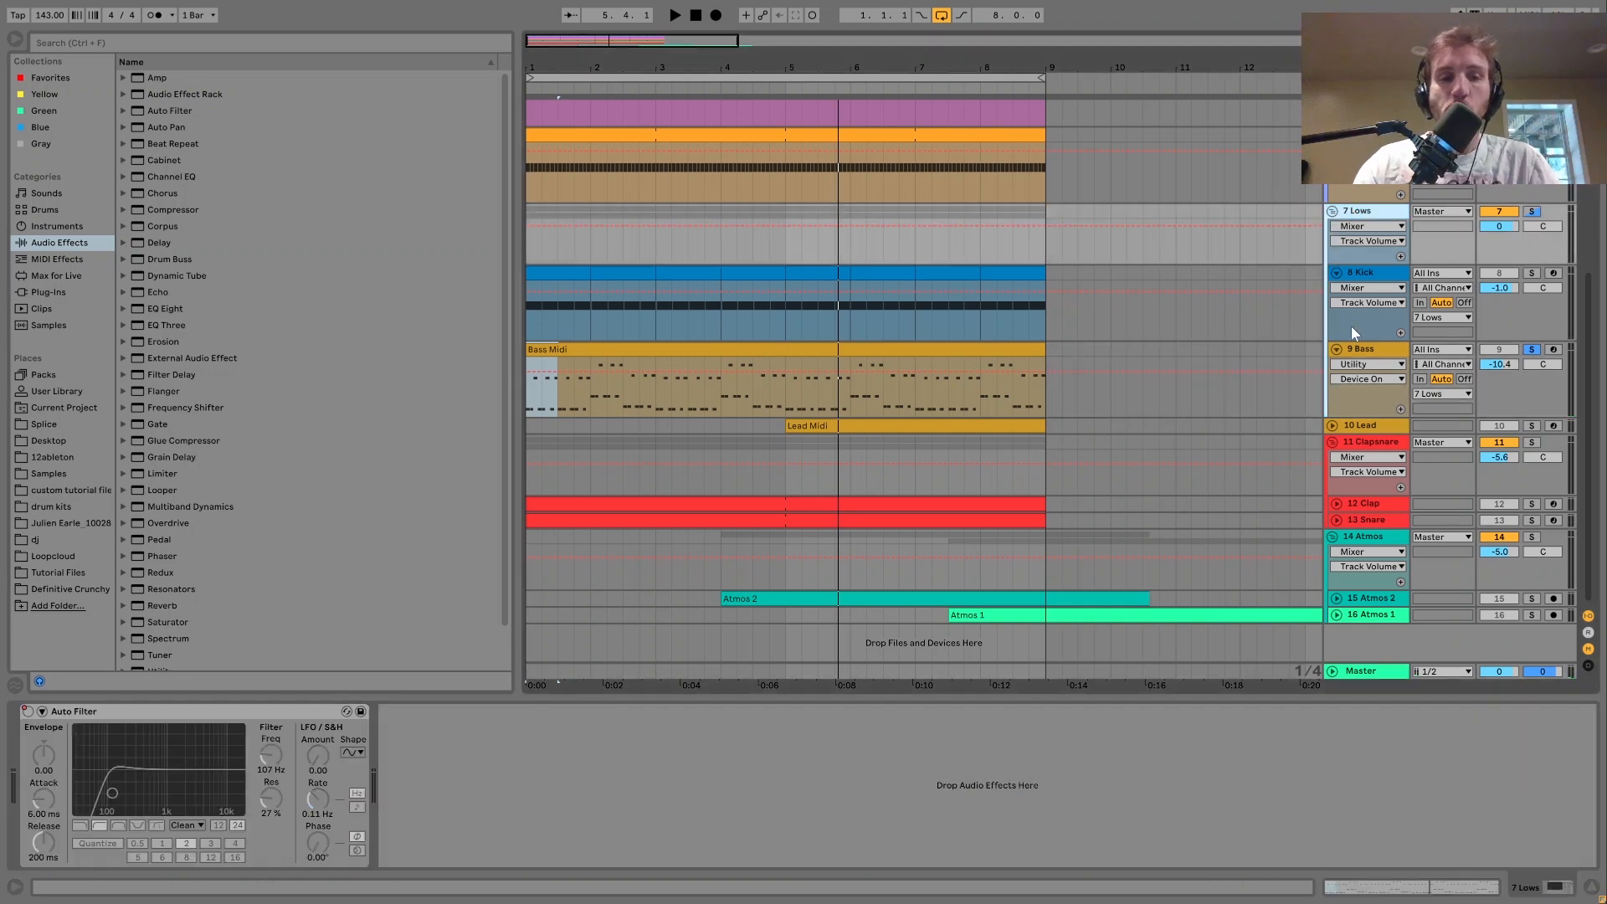
{"action": "left_click", "coordinate": [1539, 213]}
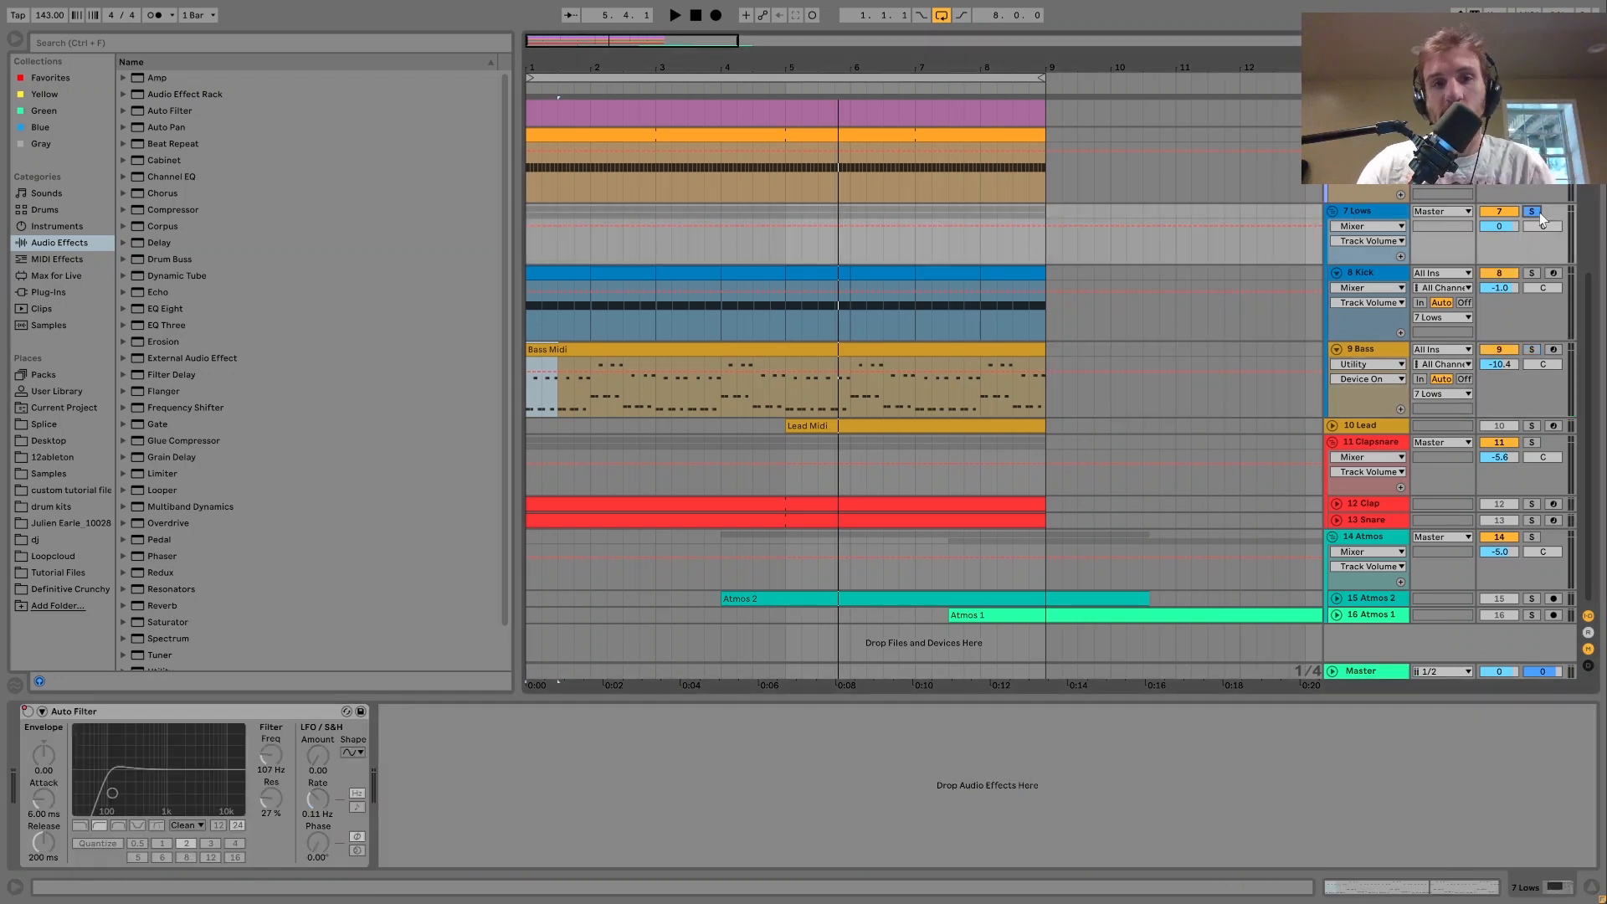
{"action": "left_click", "coordinate": [952, 244]}
{"action": "key", "text": "space"}
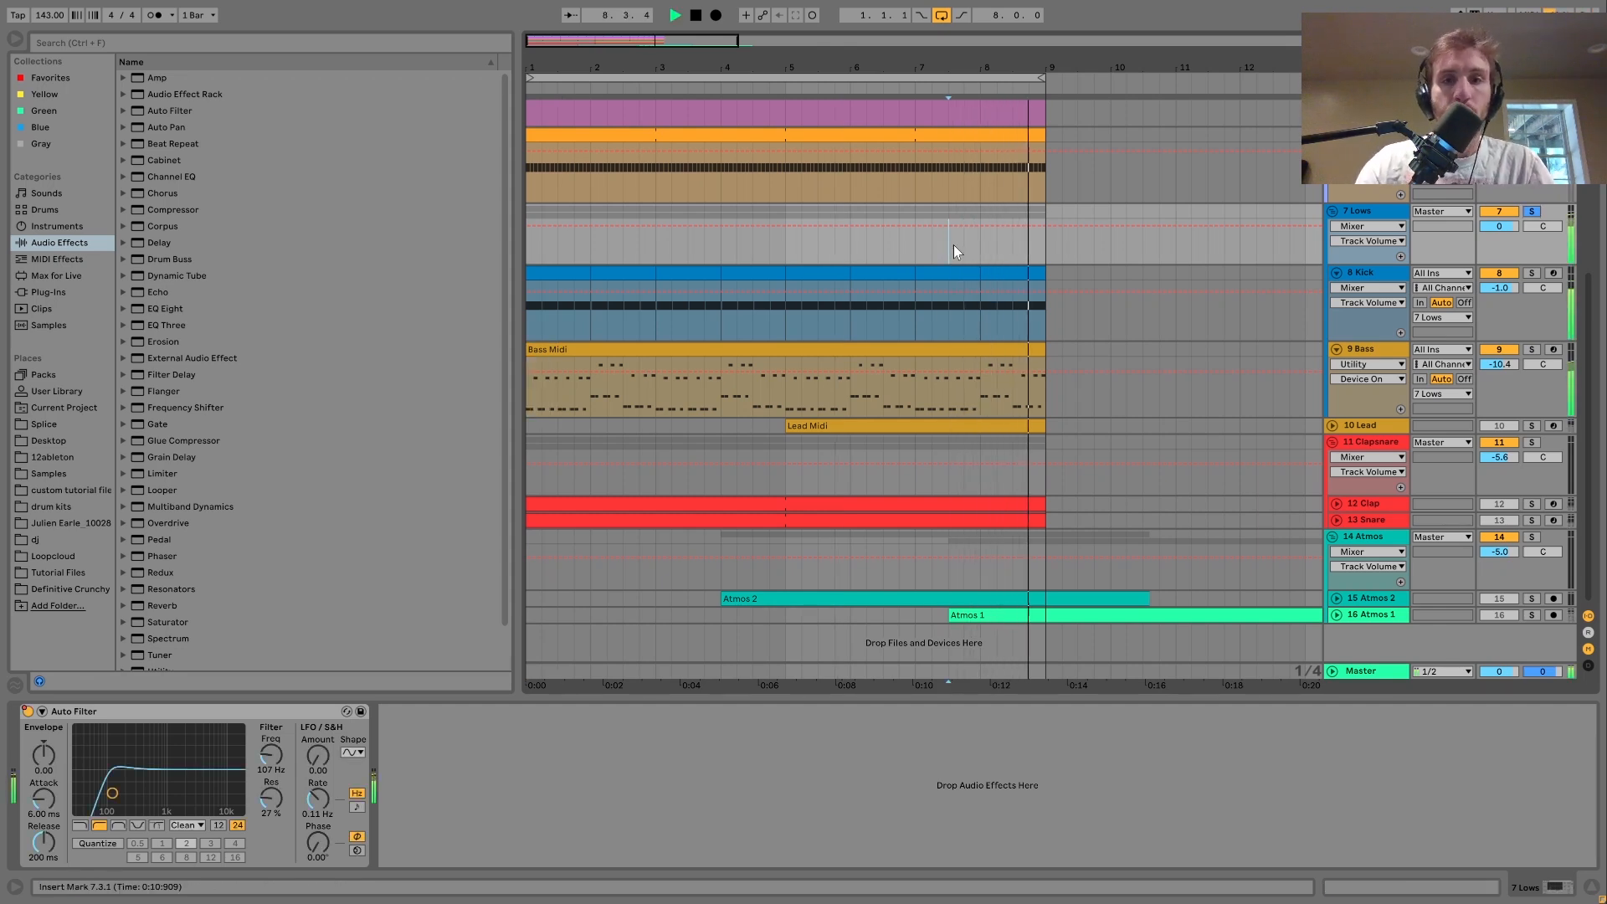
{"action": "key", "text": "space"}
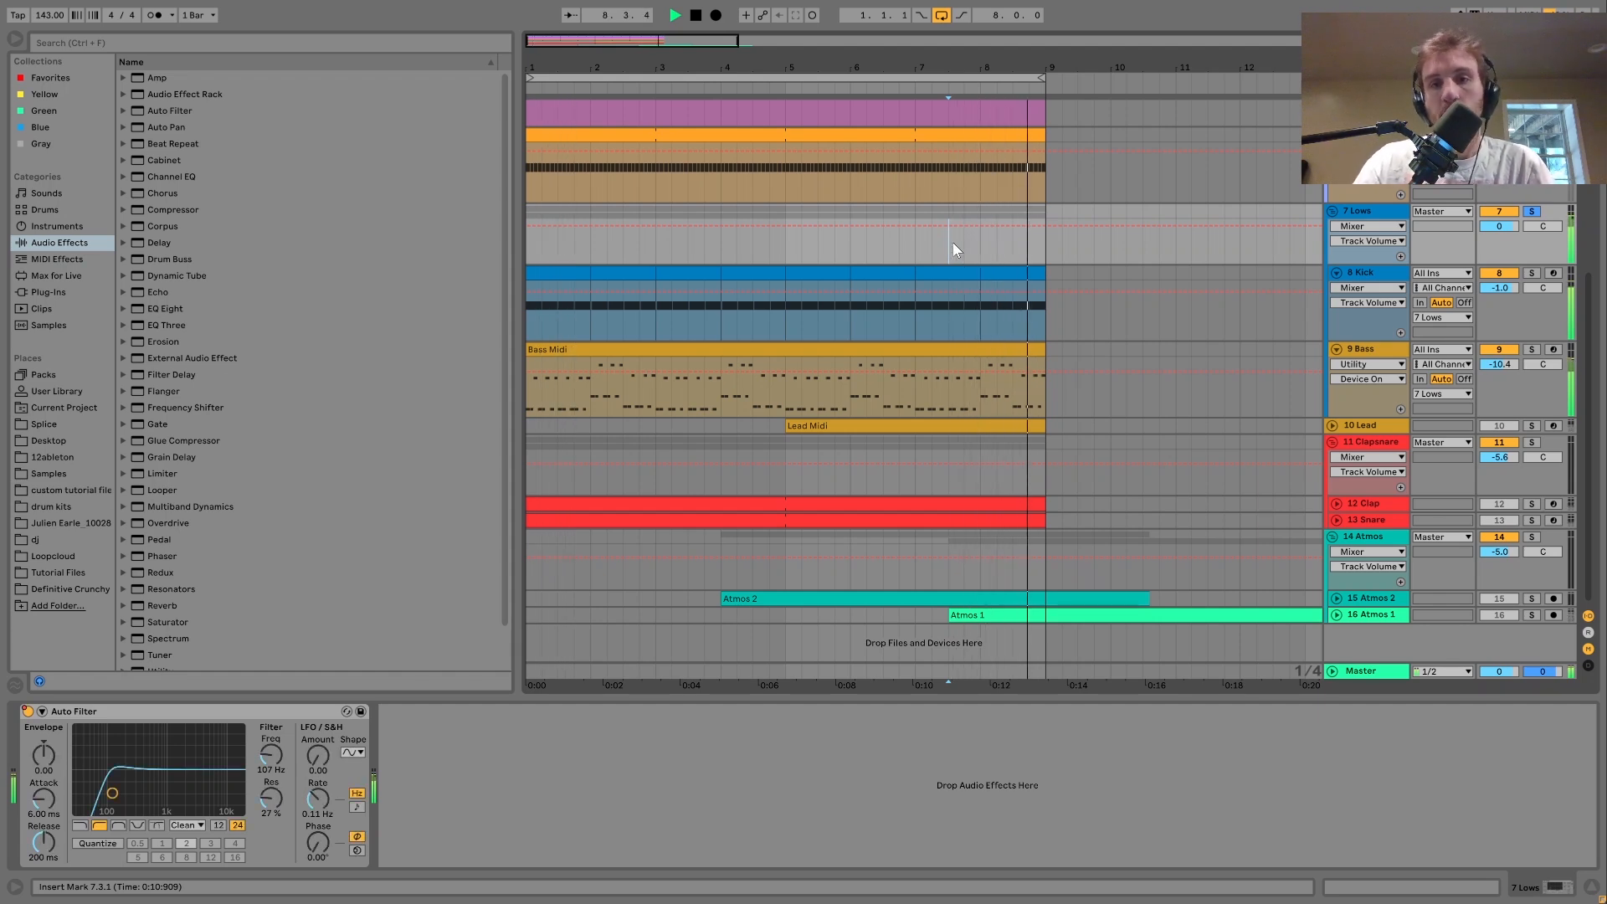
{"action": "key", "text": "space"}
{"action": "left_click", "coordinate": [978, 245]}
{"action": "key", "text": "space"}
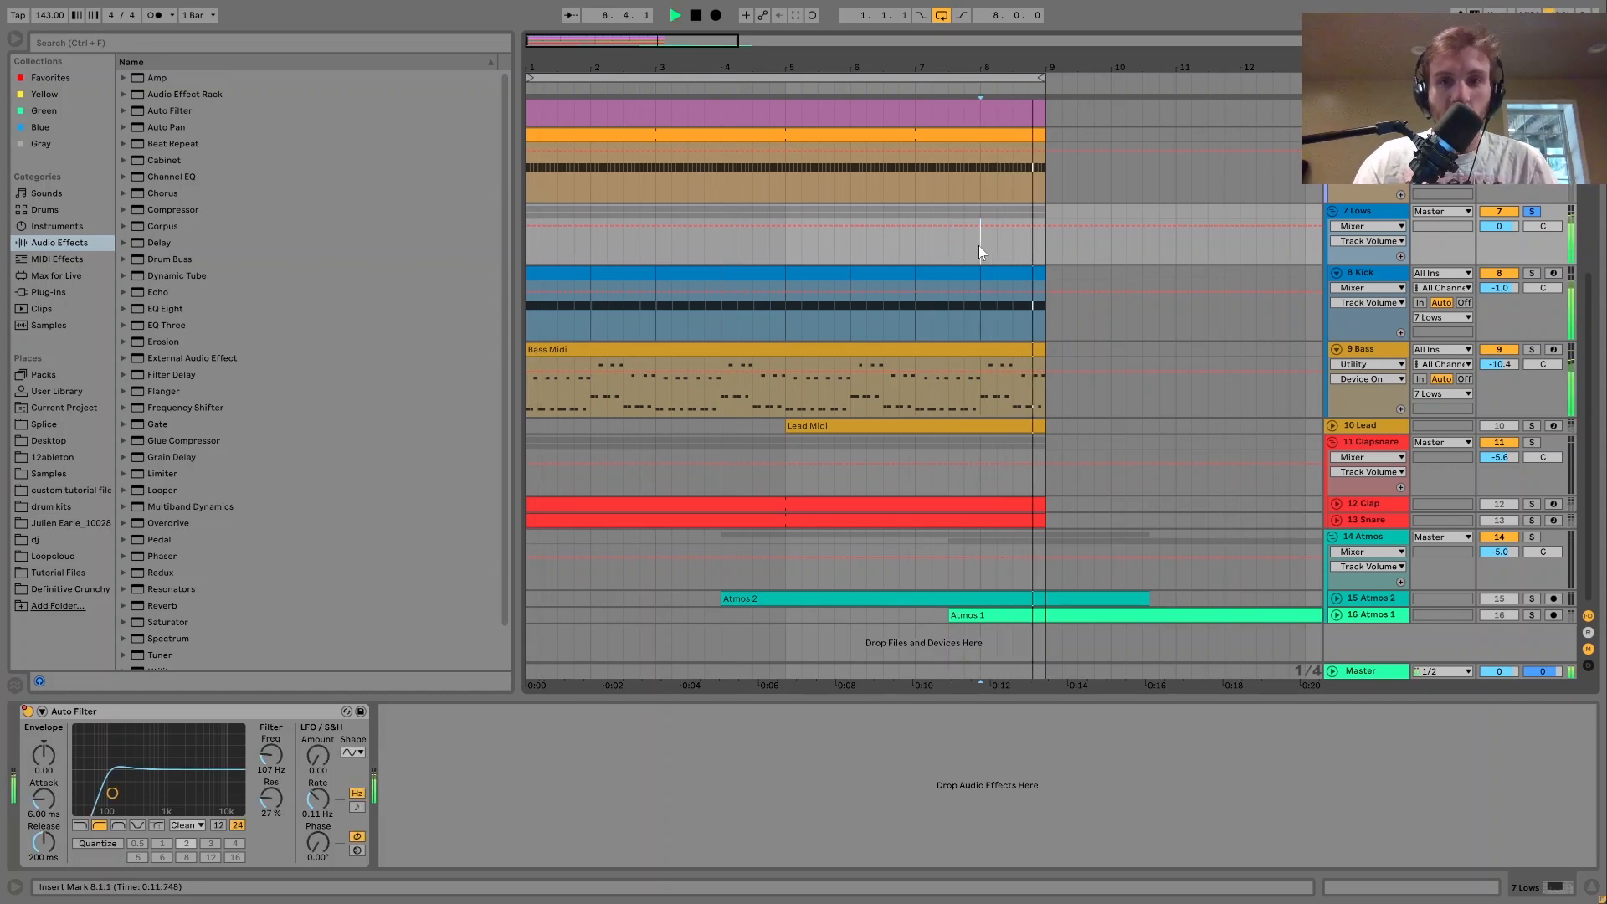
{"action": "key", "text": "space"}
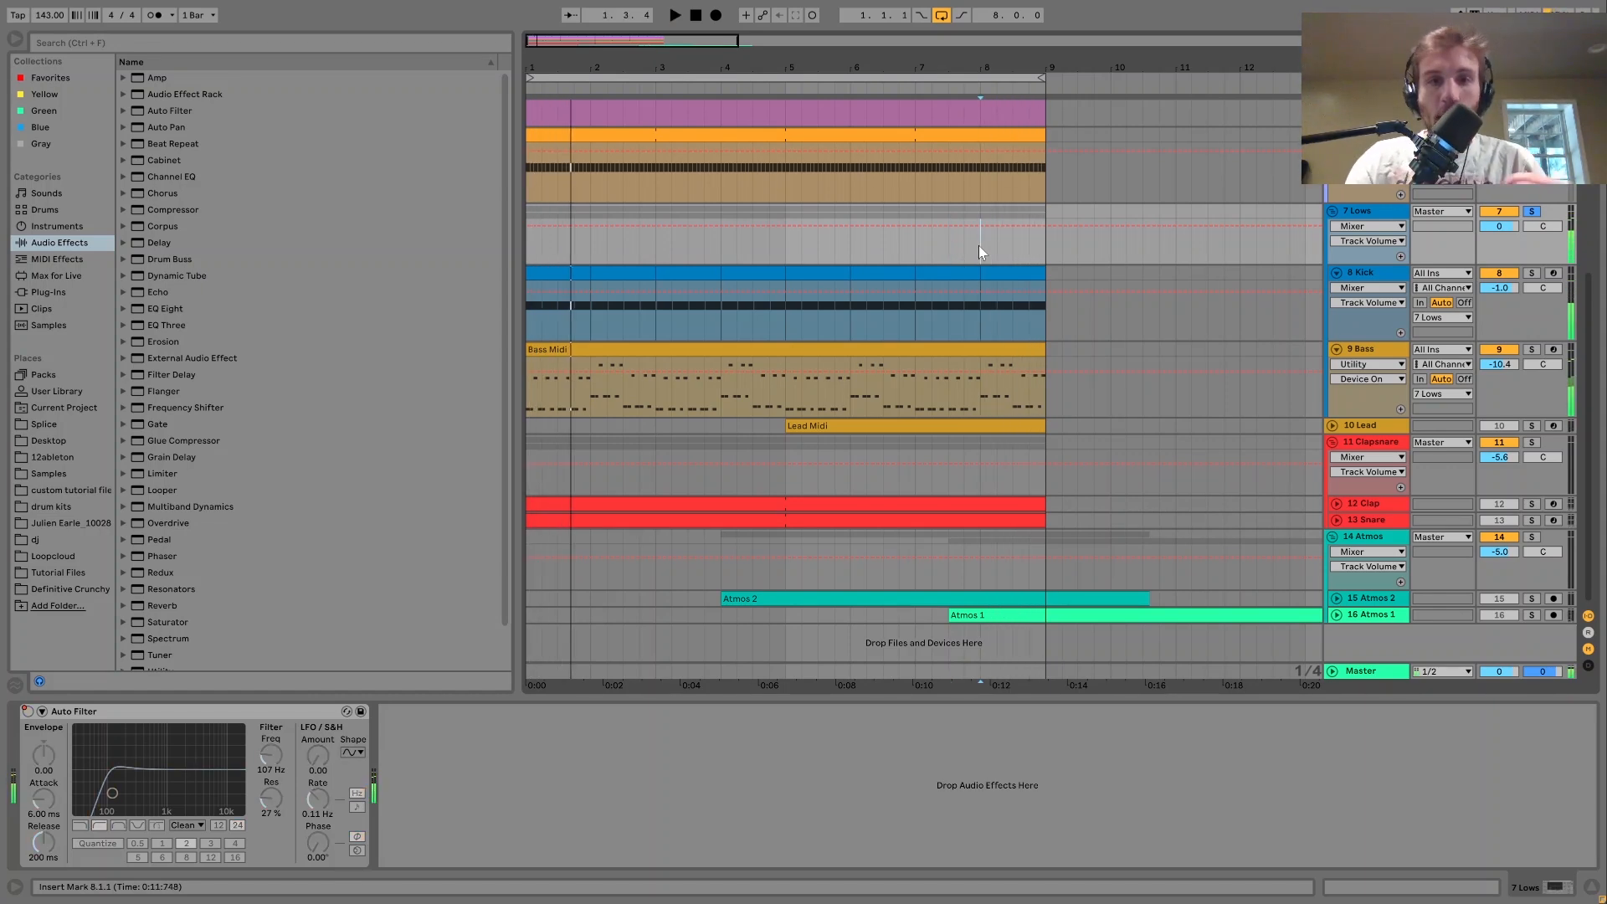
- Solo and play the Lead track, unfold it, and open the Lead Midi clip's notes
{"action": "left_click", "coordinate": [1532, 427]}
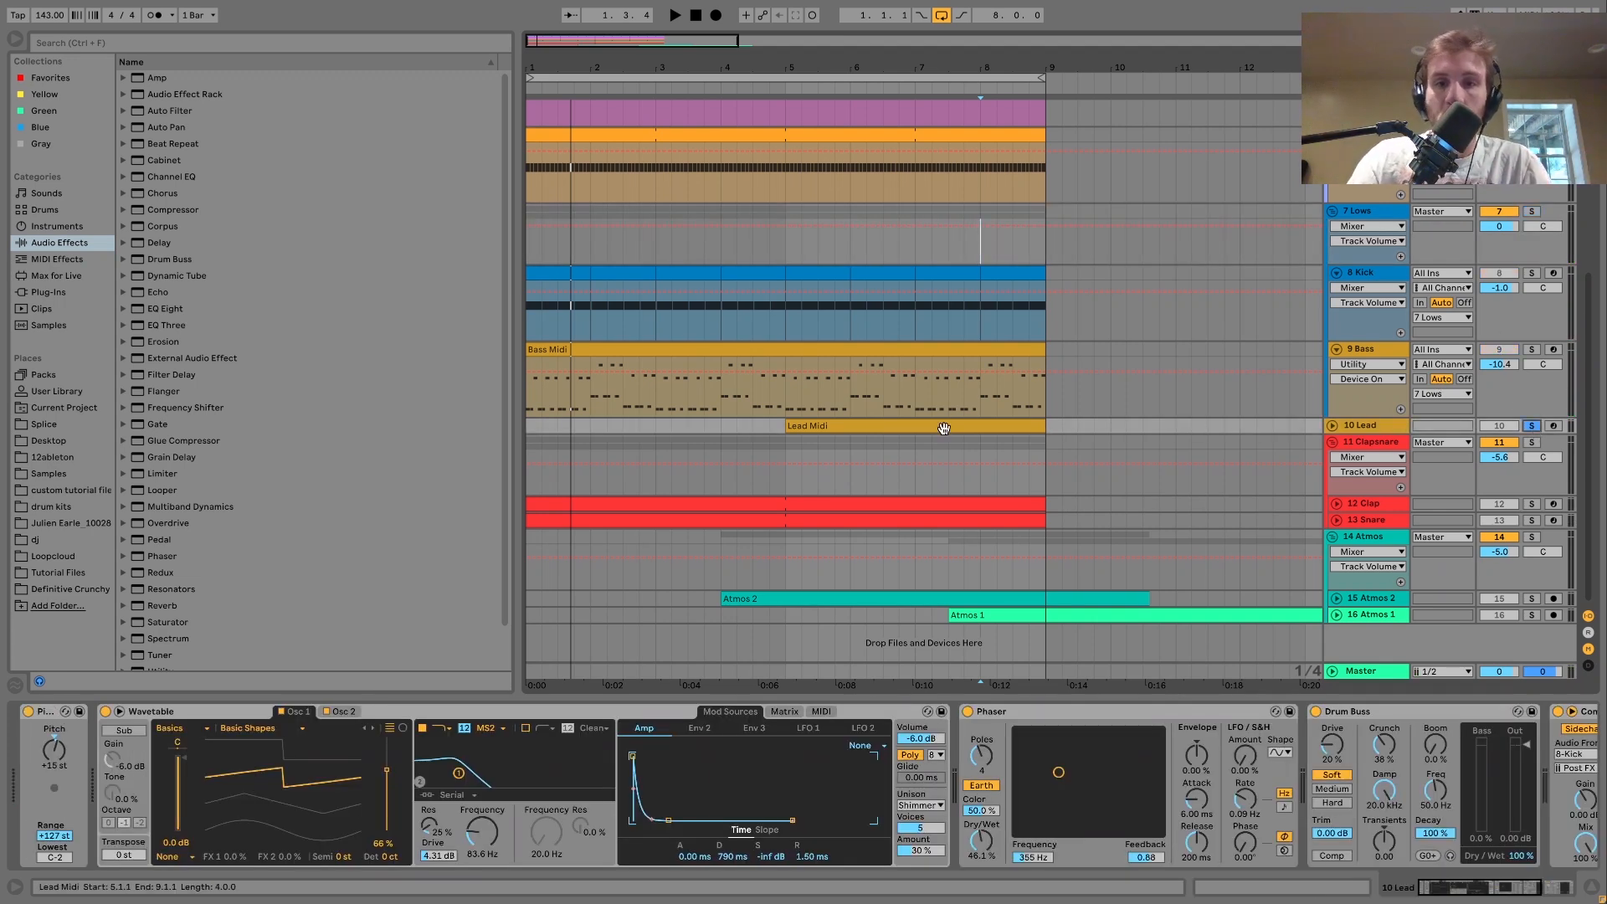
{"action": "key", "text": "space"}
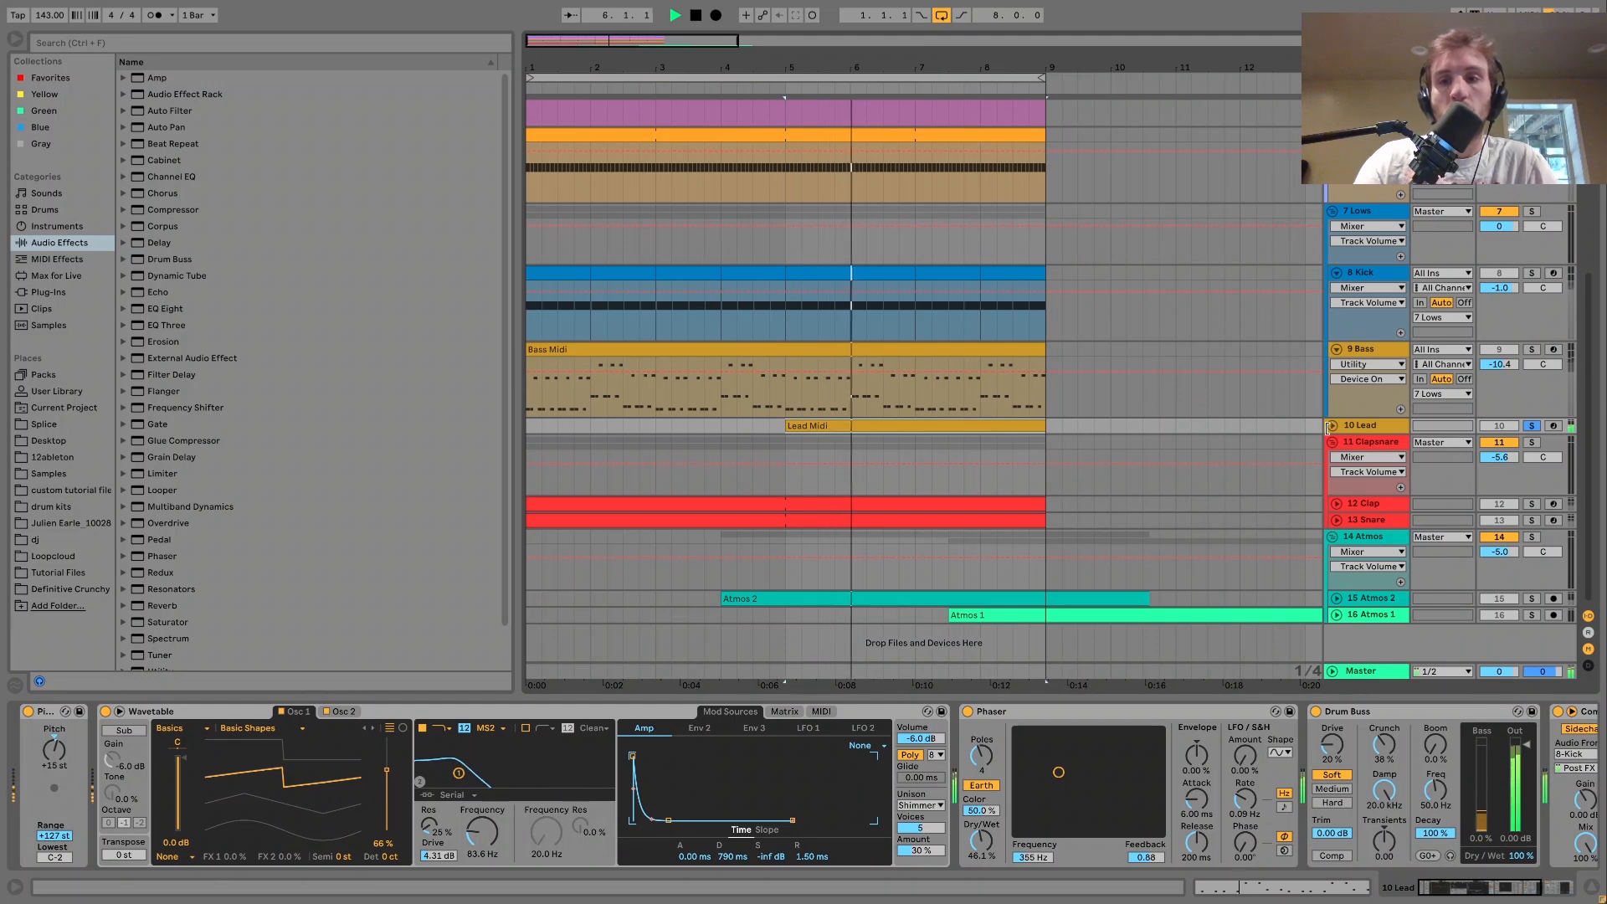
{"action": "left_click", "coordinate": [1334, 425]}
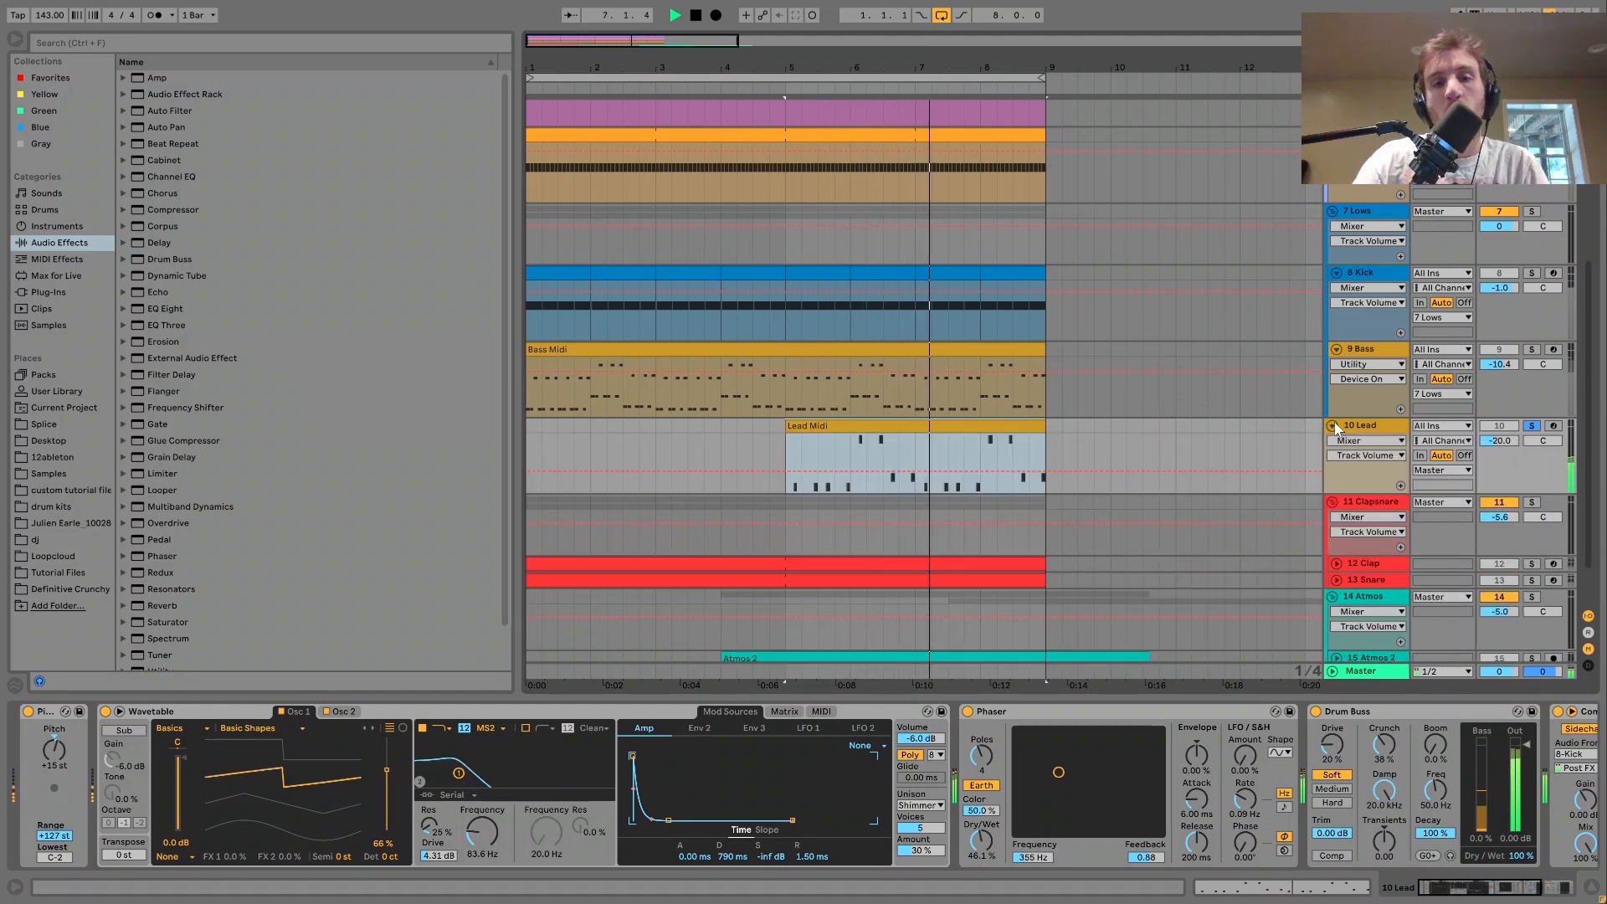
{"action": "double_click", "coordinate": [963, 426]}
{"action": "key", "text": "space"}
- Add the Bass track to the solo and play it together with the lead
{"action": "left_click", "coordinate": [1532, 266], "text": "ctrl"}
{"action": "key", "text": "space"}
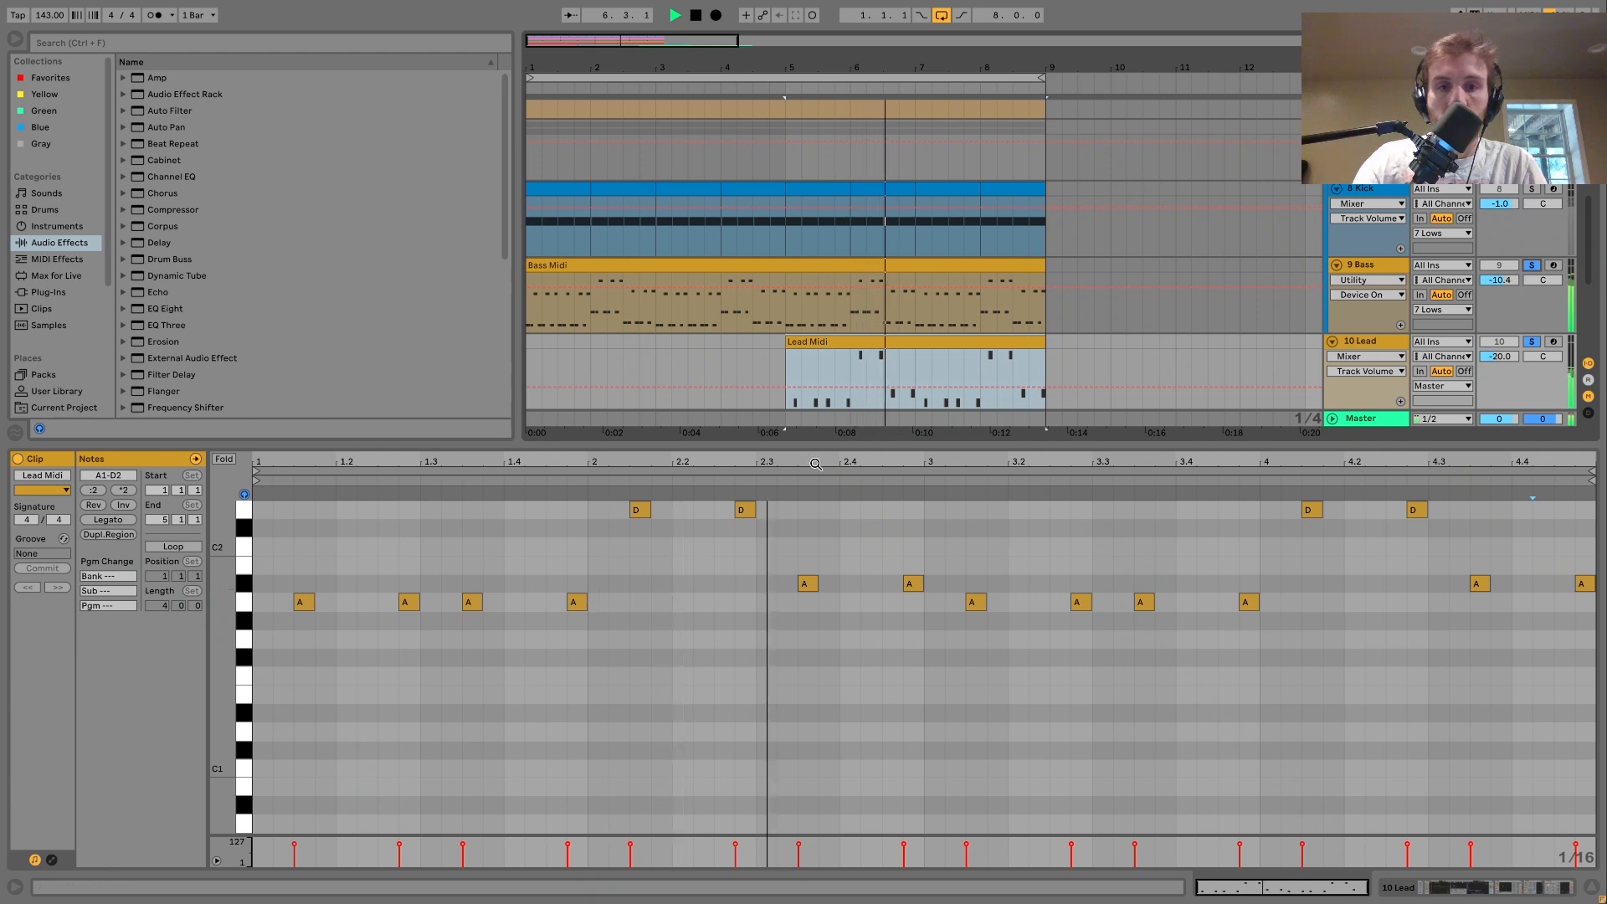
{"action": "key", "text": "space"}
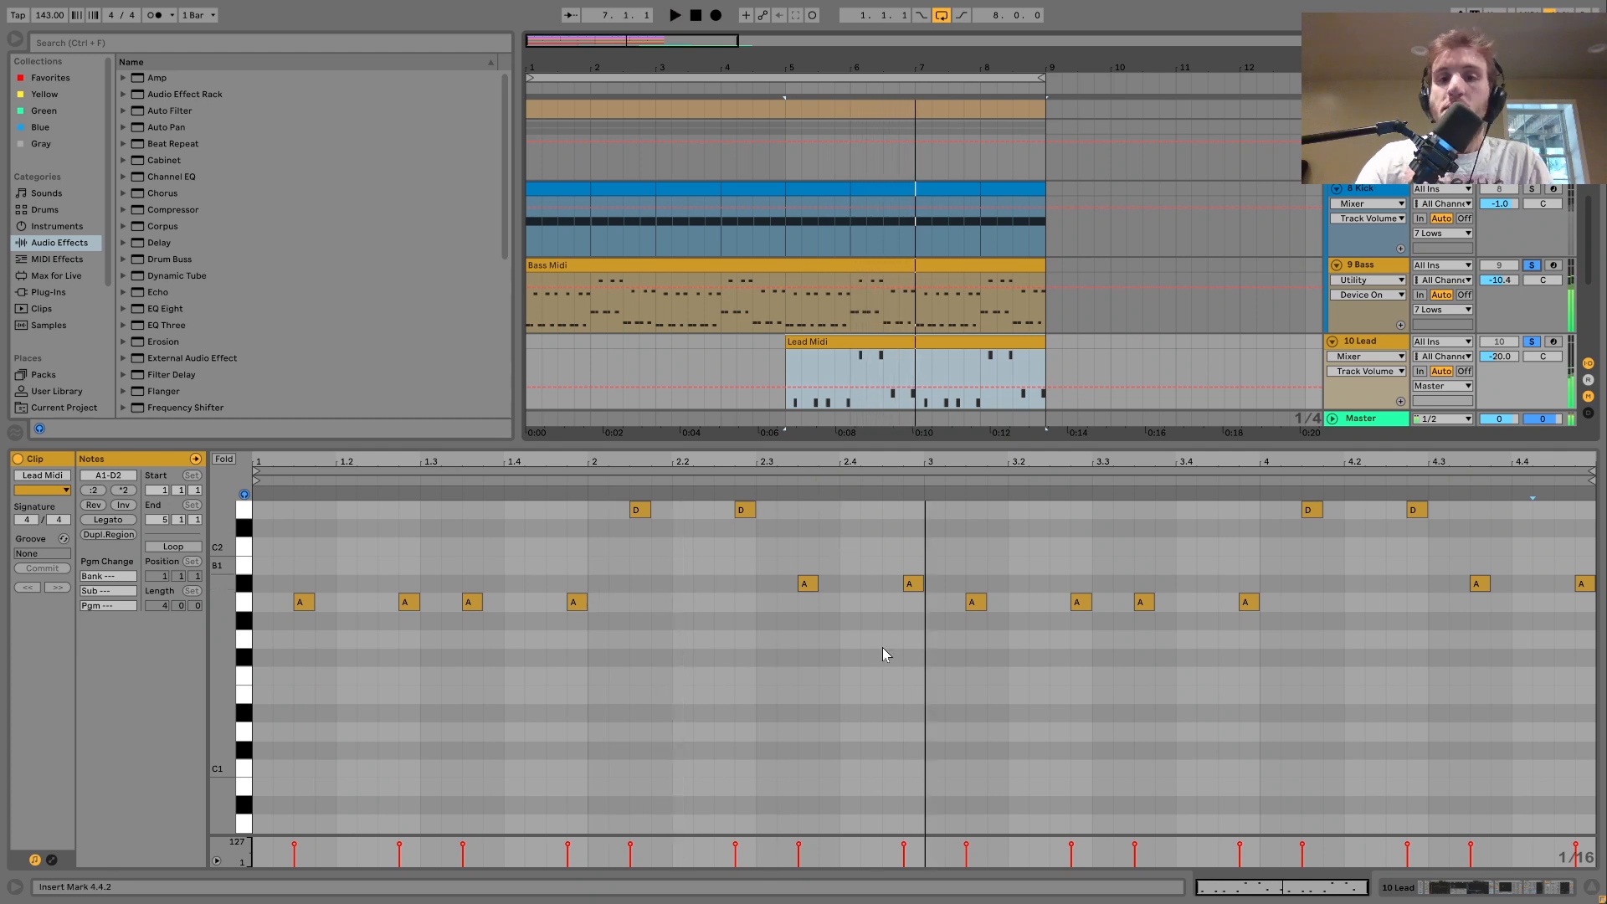
- Open the Bass Midi clip and select its upper notes from the start to about bar 7.2 to compare with the lead
{"action": "left_click", "coordinate": [838, 272]}
{"action": "left_click", "coordinate": [298, 560]}
{"action": "left_click_drag", "start_coordinate": [273, 585], "coordinate": [1306, 326]}
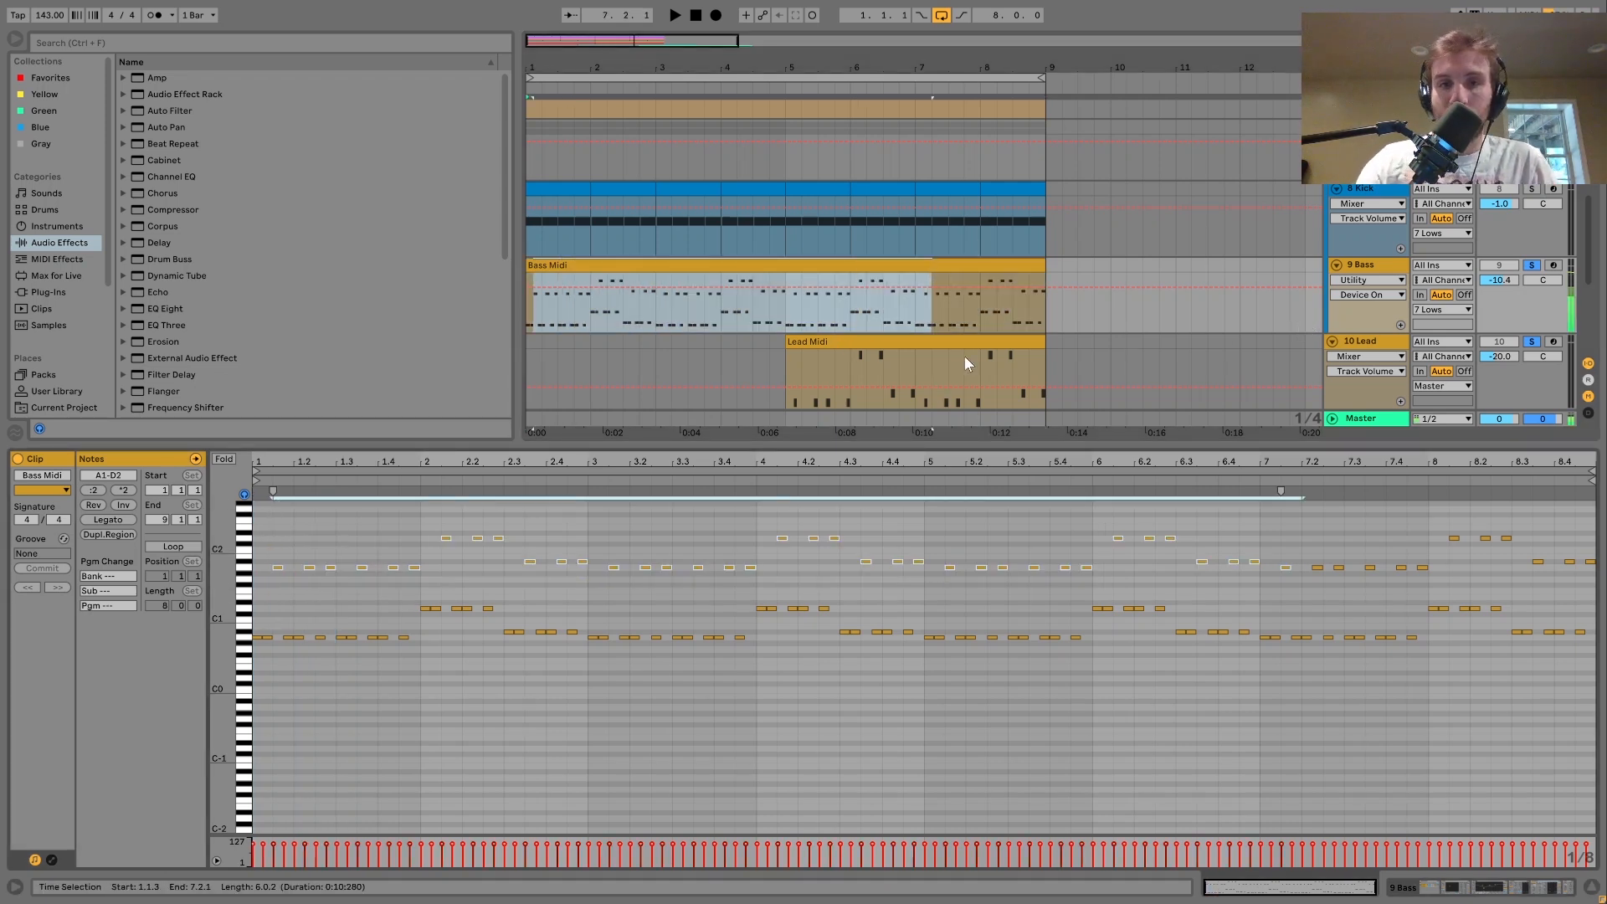
- Reopen the Lead Midi clip, examine the gaps between its A and D notes, and play it with the bass
{"action": "left_click", "coordinate": [870, 354]}
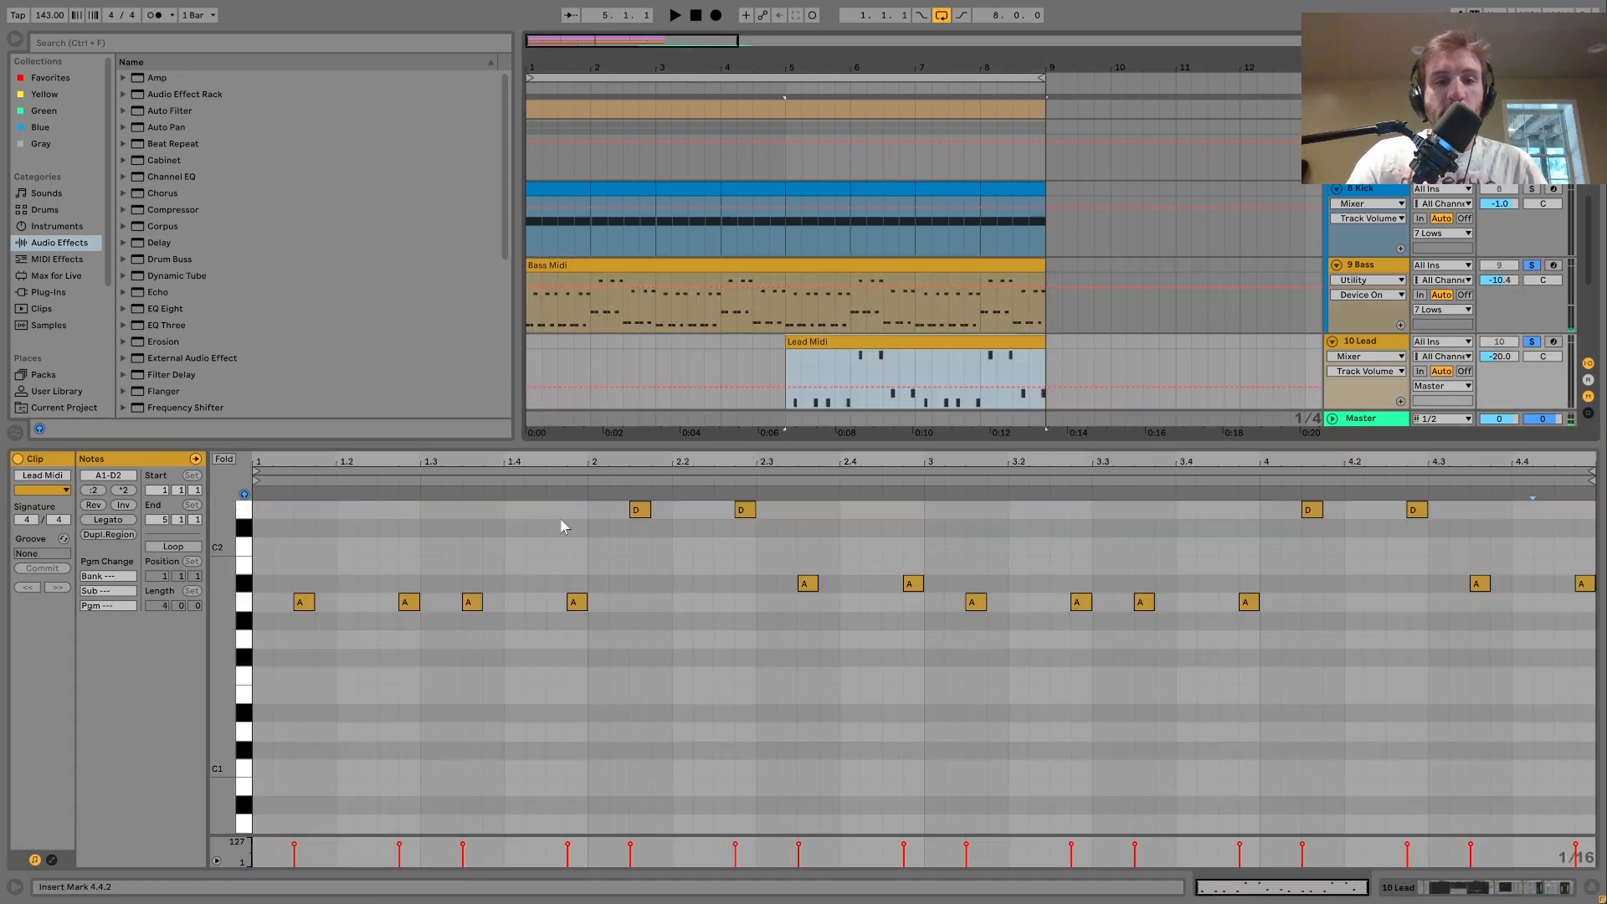
{"action": "left_click", "coordinate": [364, 606]}
{"action": "left_click", "coordinate": [371, 608]}
{"action": "left_click", "coordinate": [526, 603]}
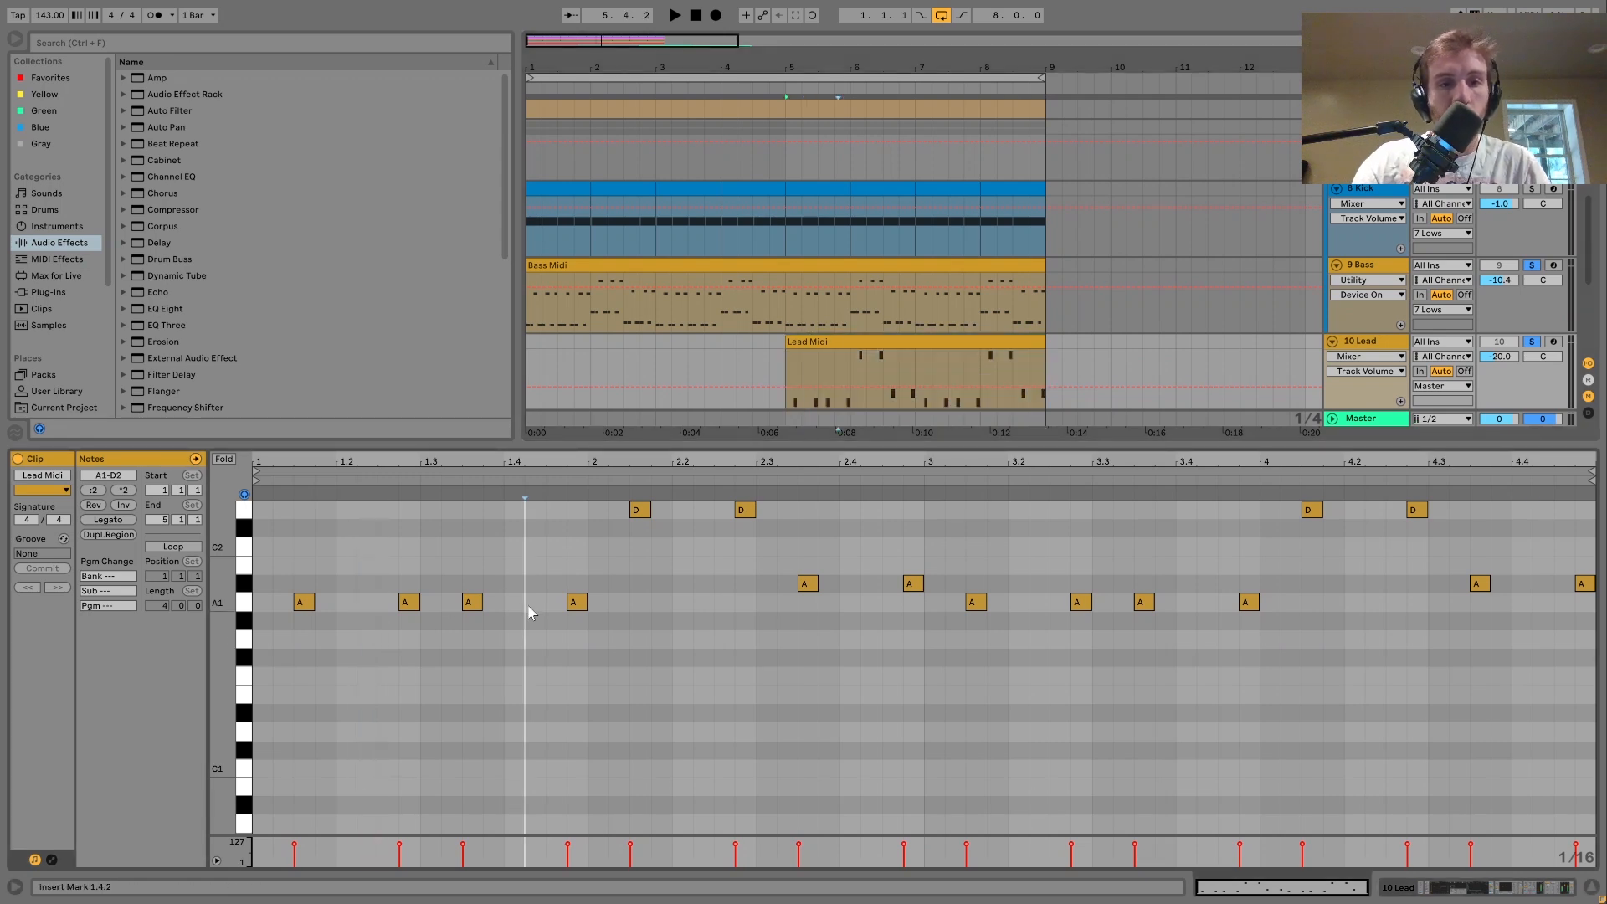
{"action": "left_click", "coordinate": [692, 514]}
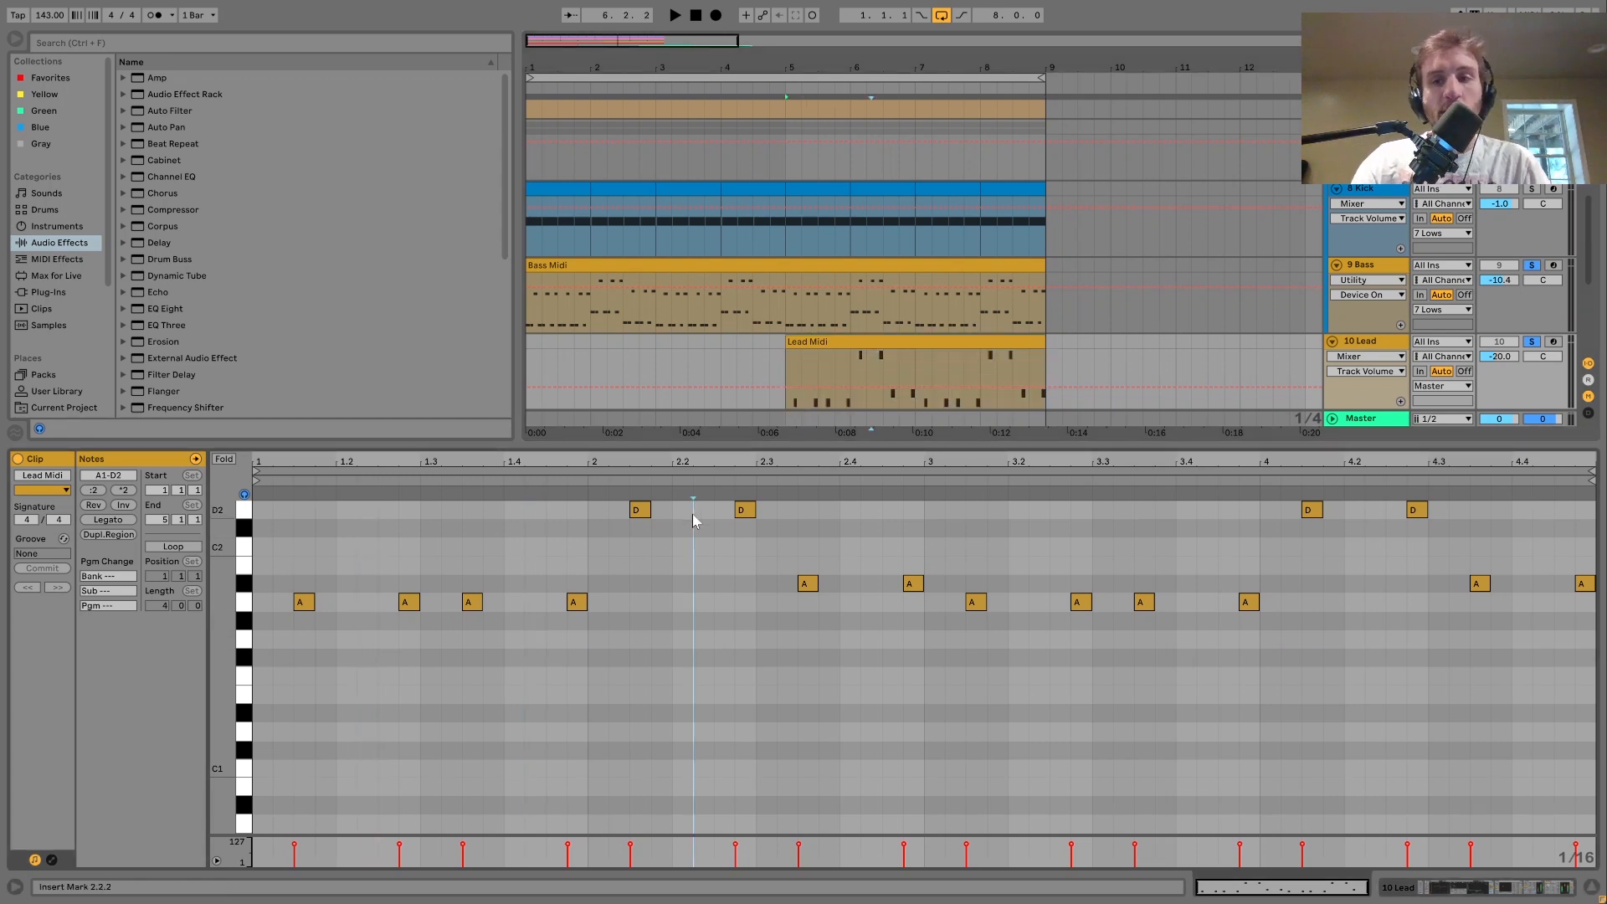
{"action": "left_click", "coordinate": [934, 335]}
{"action": "key", "text": "space"}
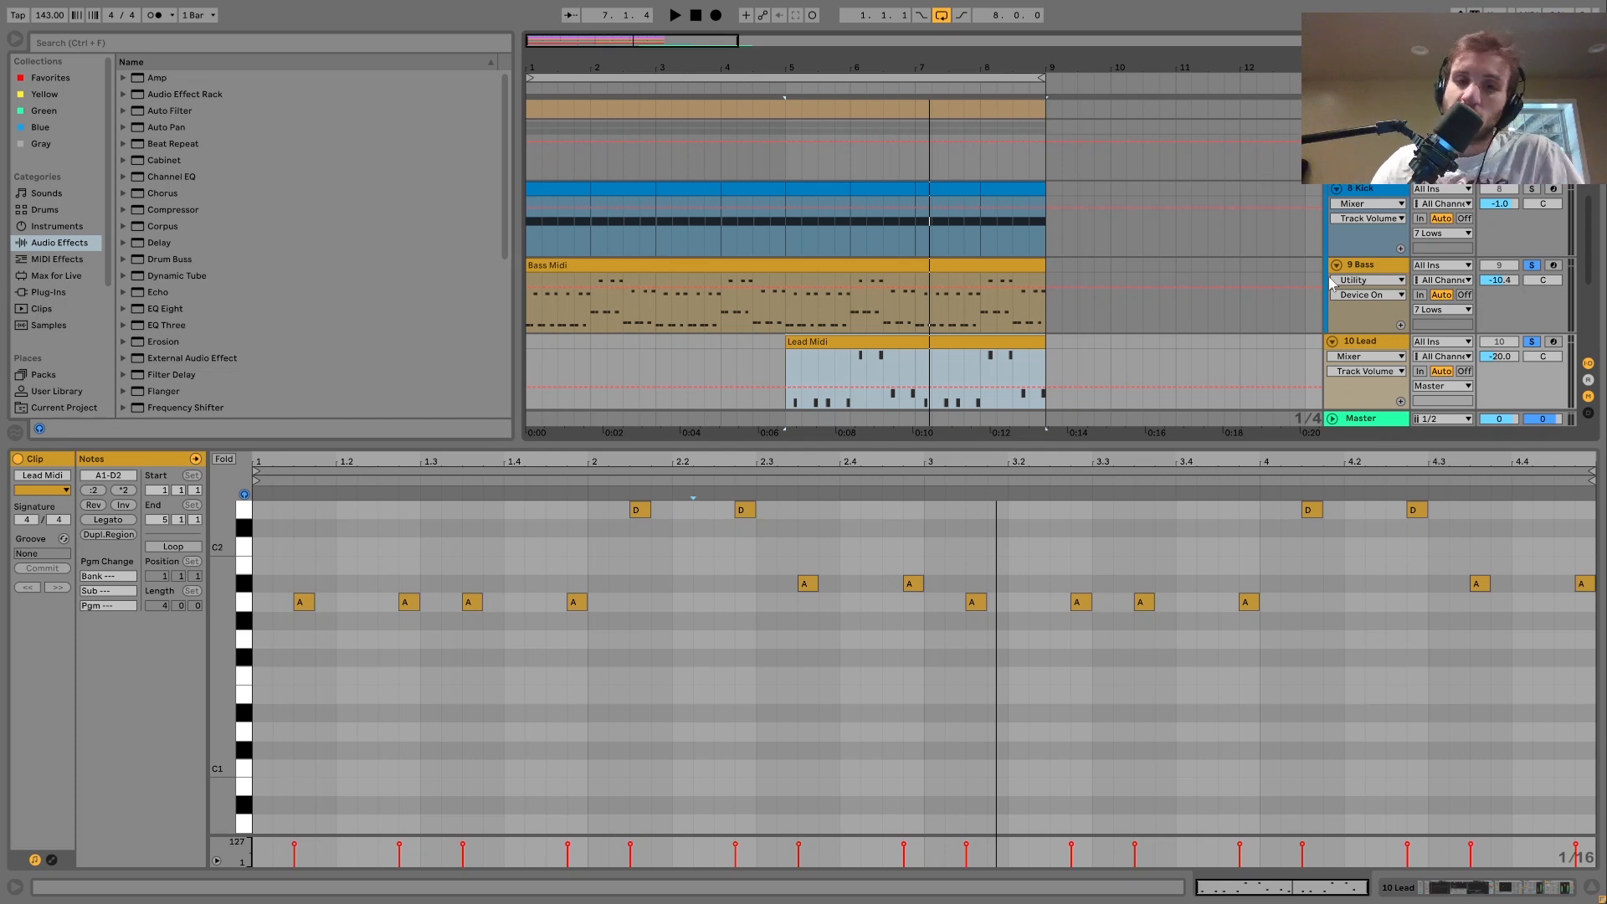
- Show the Lead track's device chain with its Pitch and Wavetable, and play the lead with the bass from bar 5
{"action": "left_click", "coordinate": [1373, 343]}
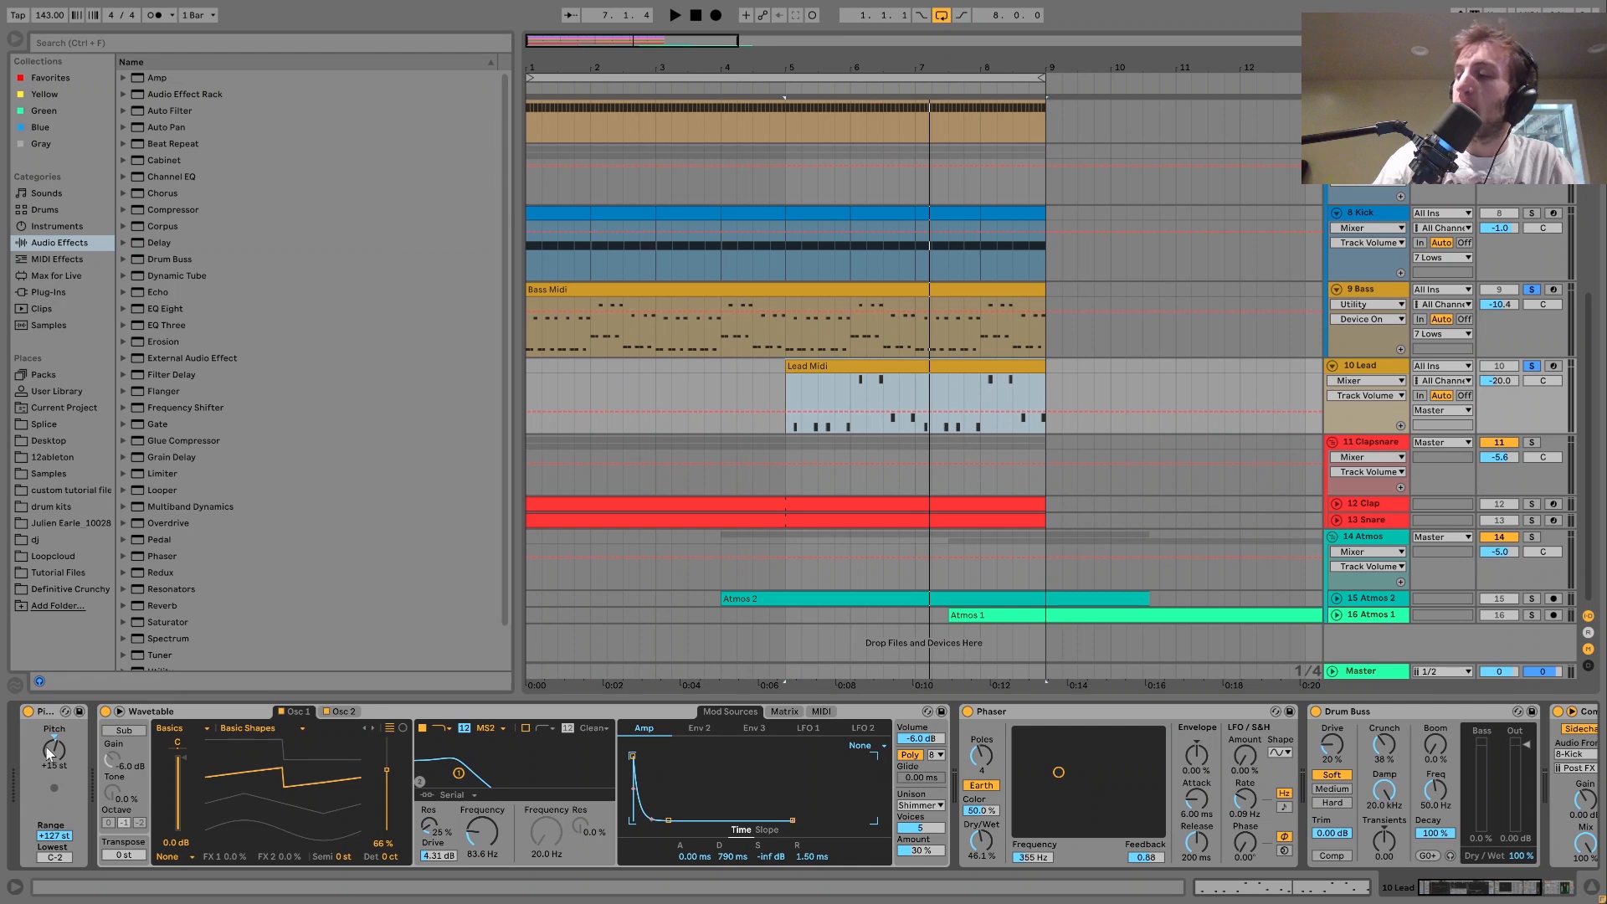
{"action": "key", "text": "space"}
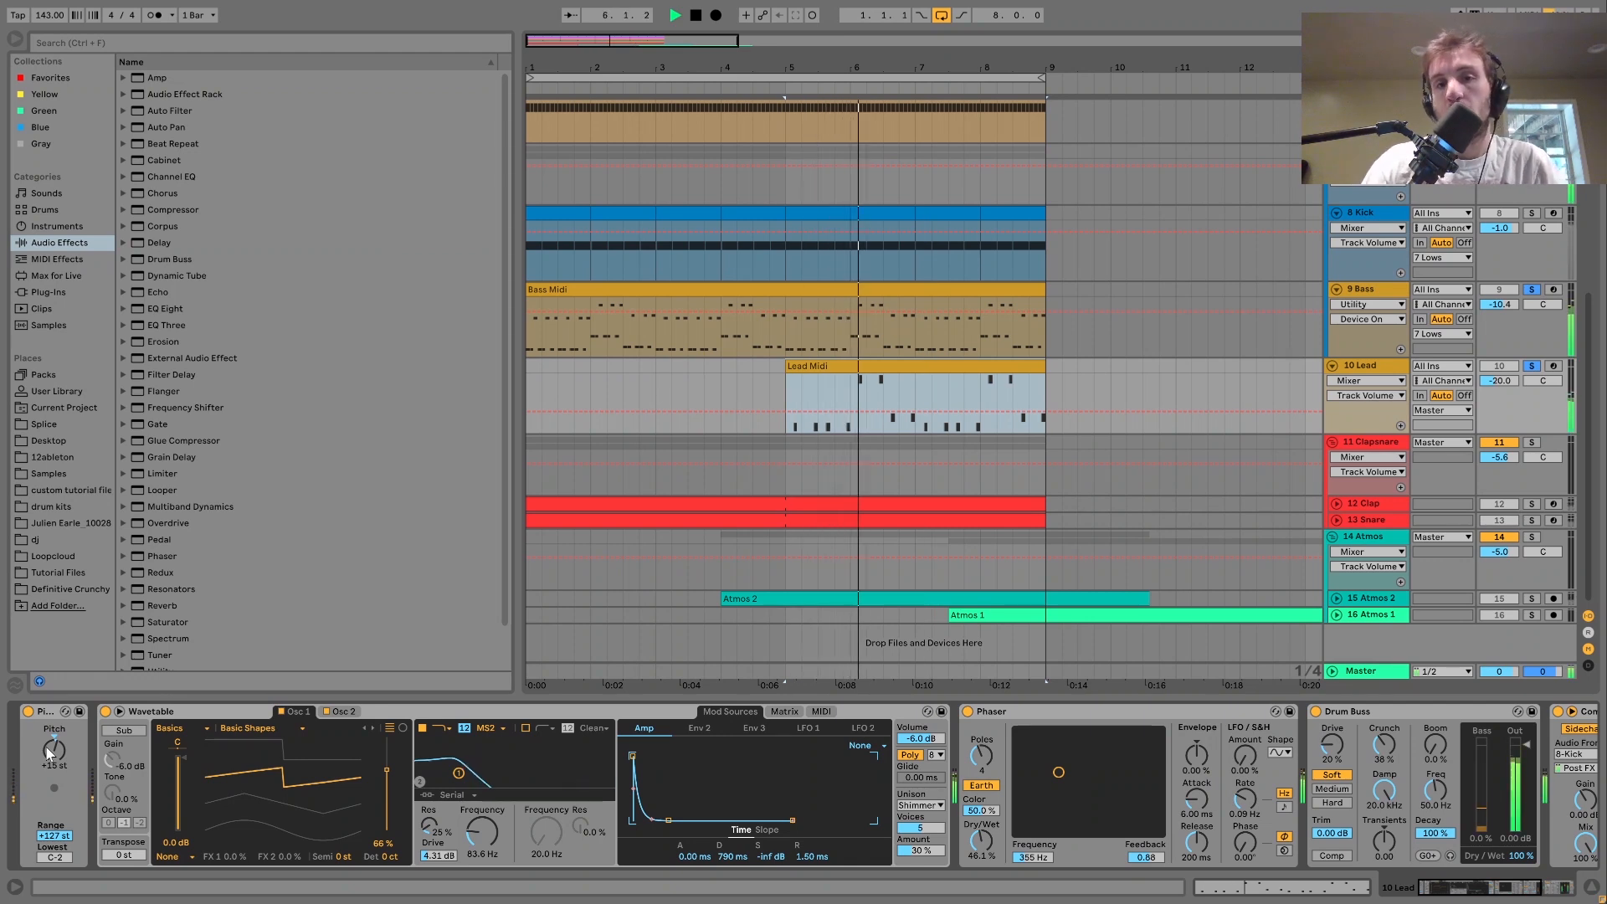
{"action": "key", "text": "space"}
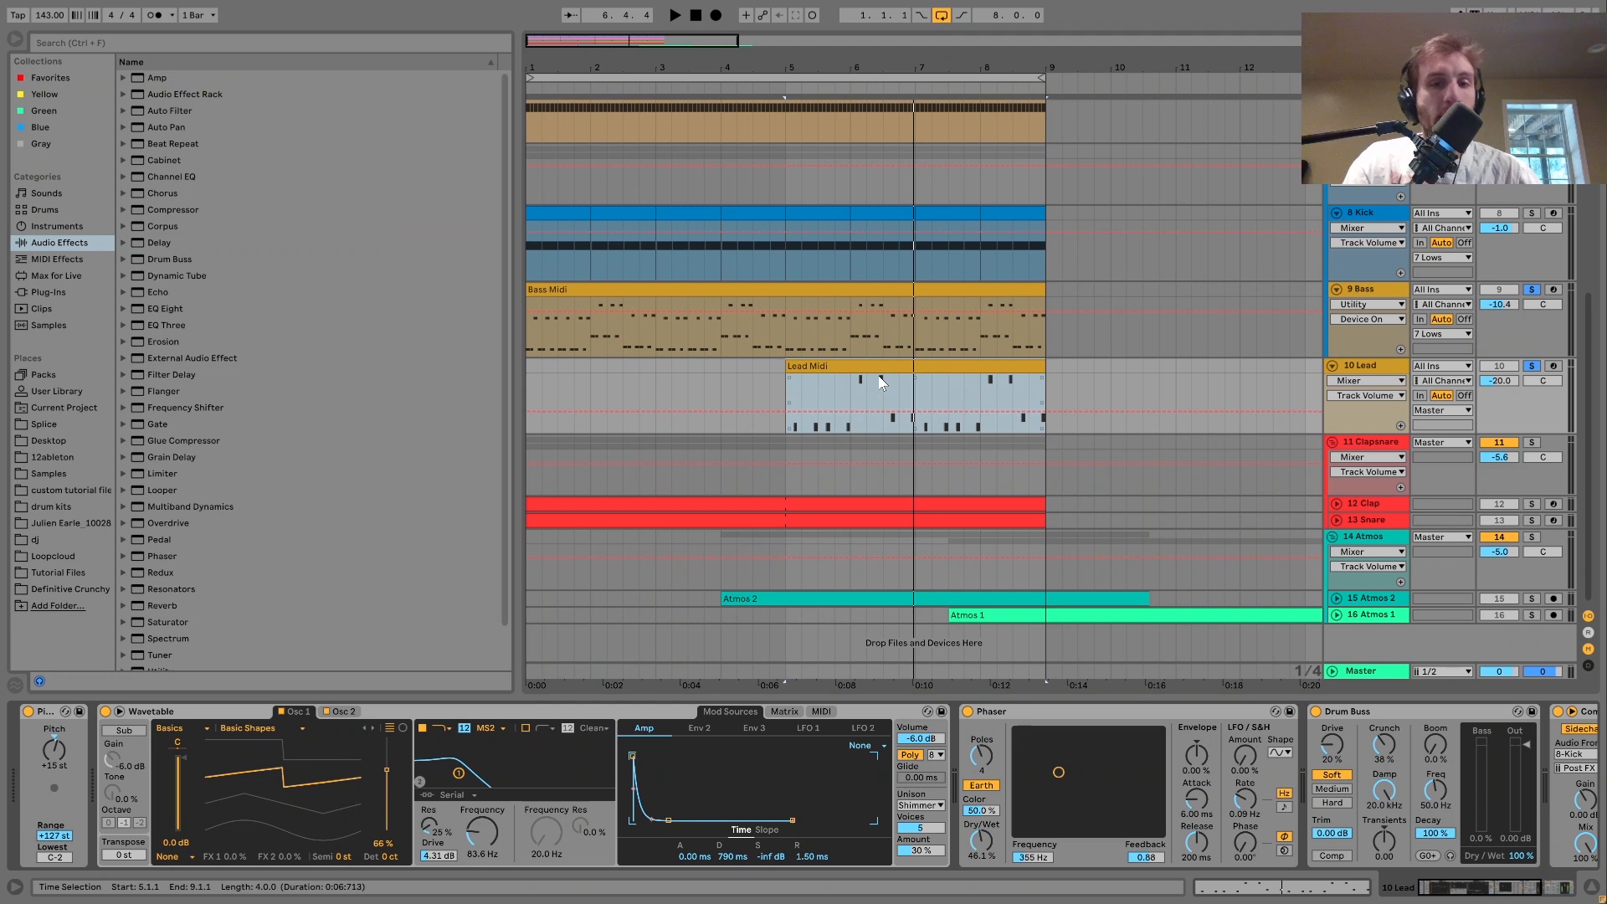
{"action": "key", "text": "space"}
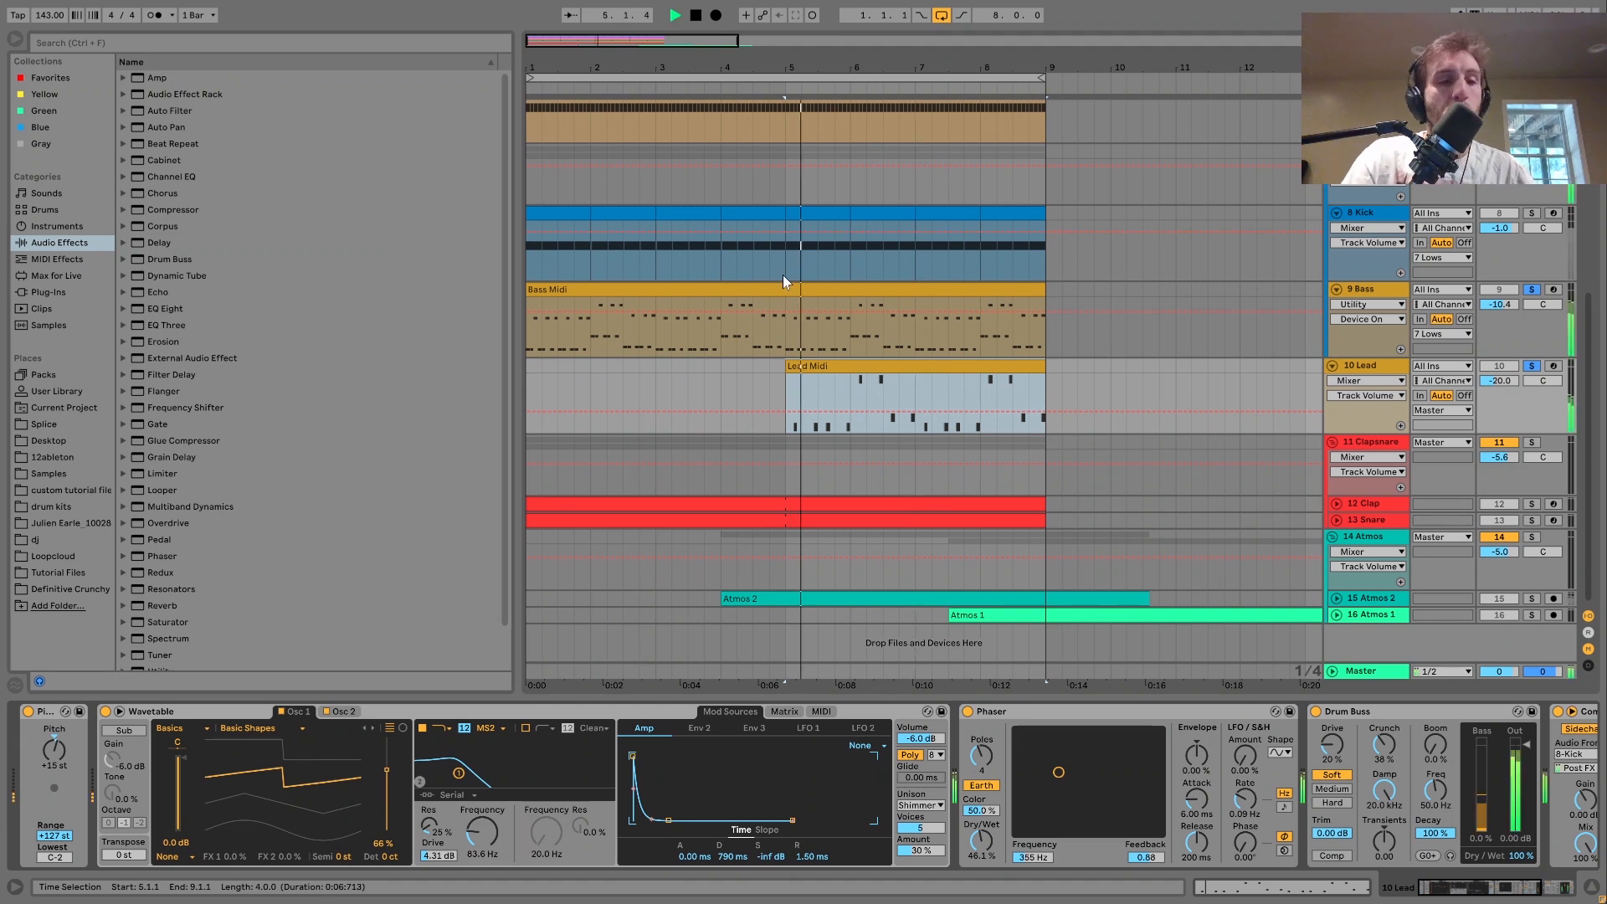
- Stop playback and examine the Lead Wavetable's second oscillator and MIDI modulation, plus the Phaser, Drum Buss and Compressor following it
{"action": "key", "text": "space"}
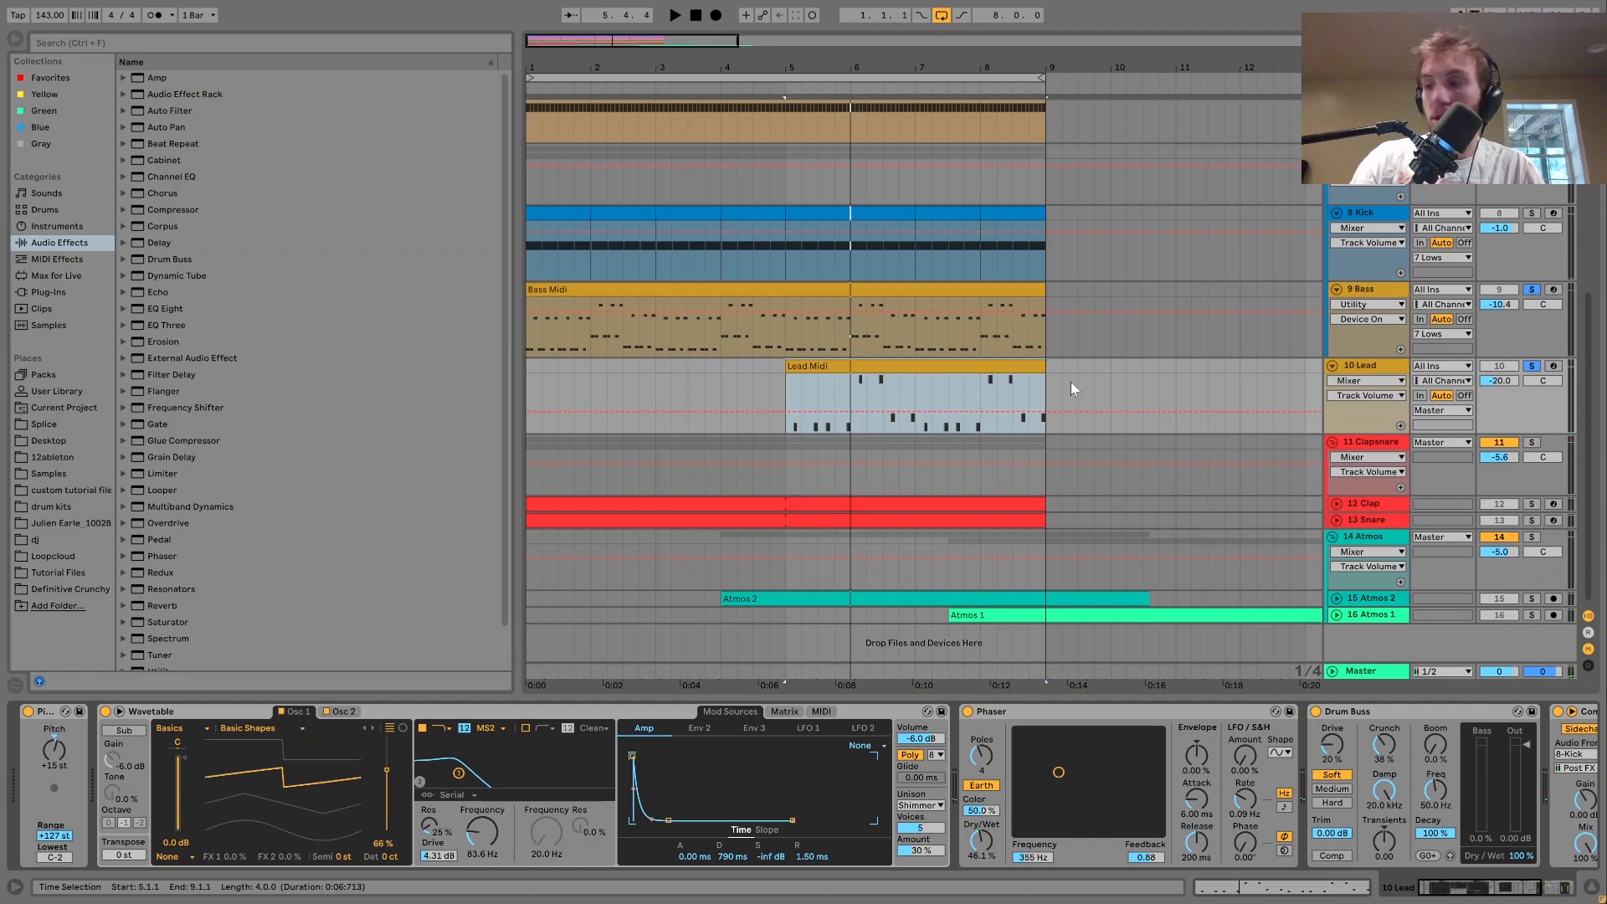
{"action": "left_click", "coordinate": [342, 711]}
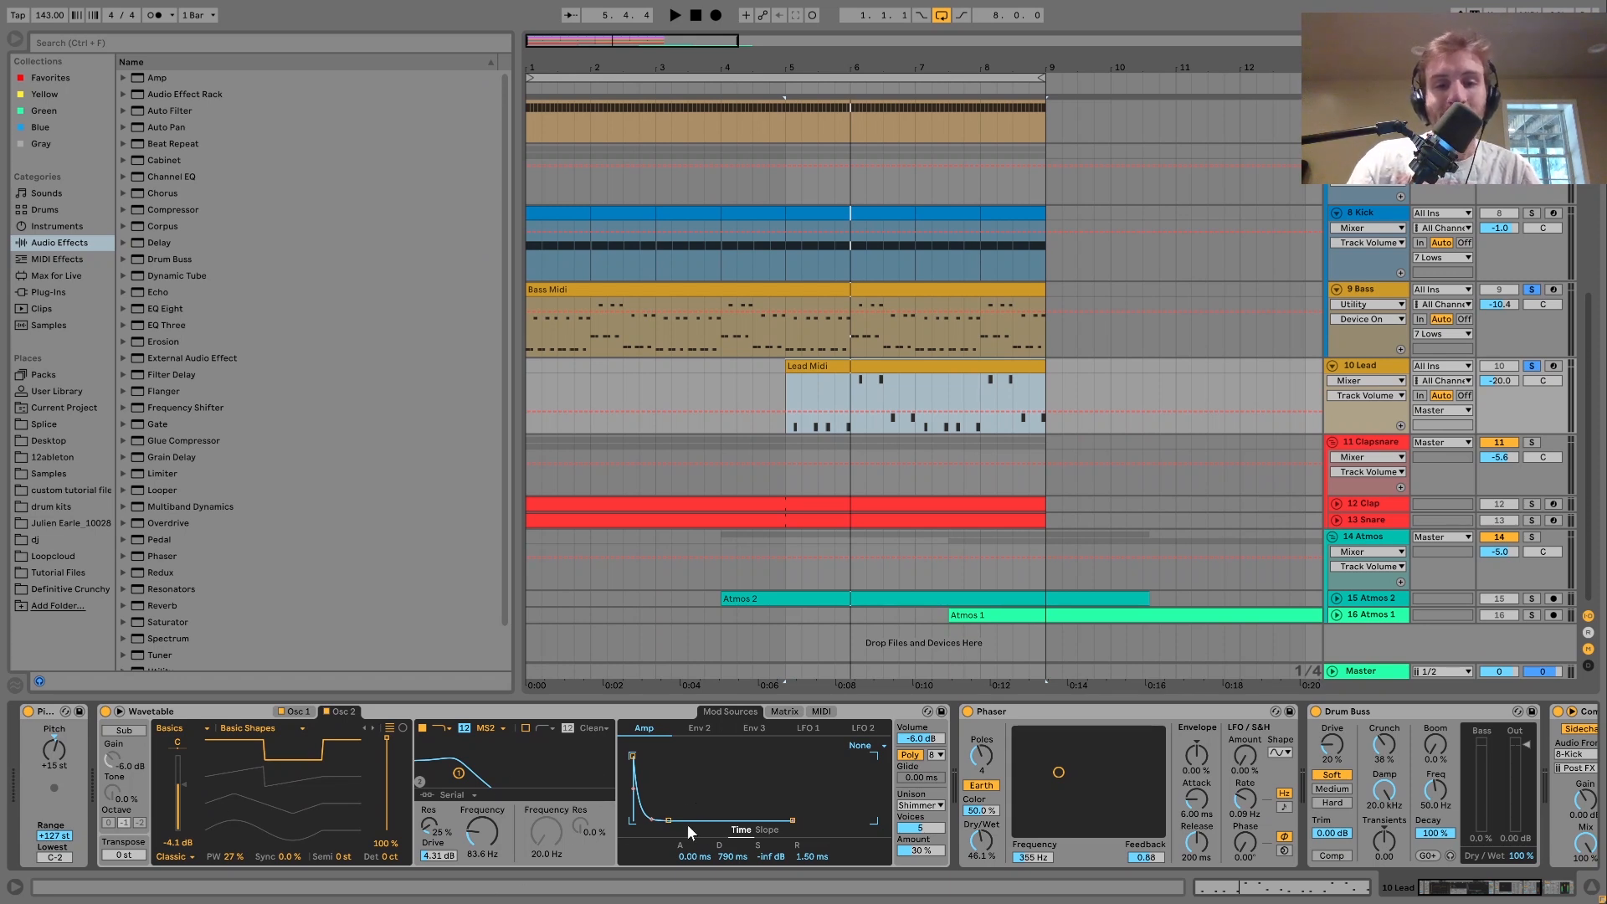
{"action": "left_click", "coordinate": [796, 712]}
{"action": "left_click", "coordinate": [819, 713]}
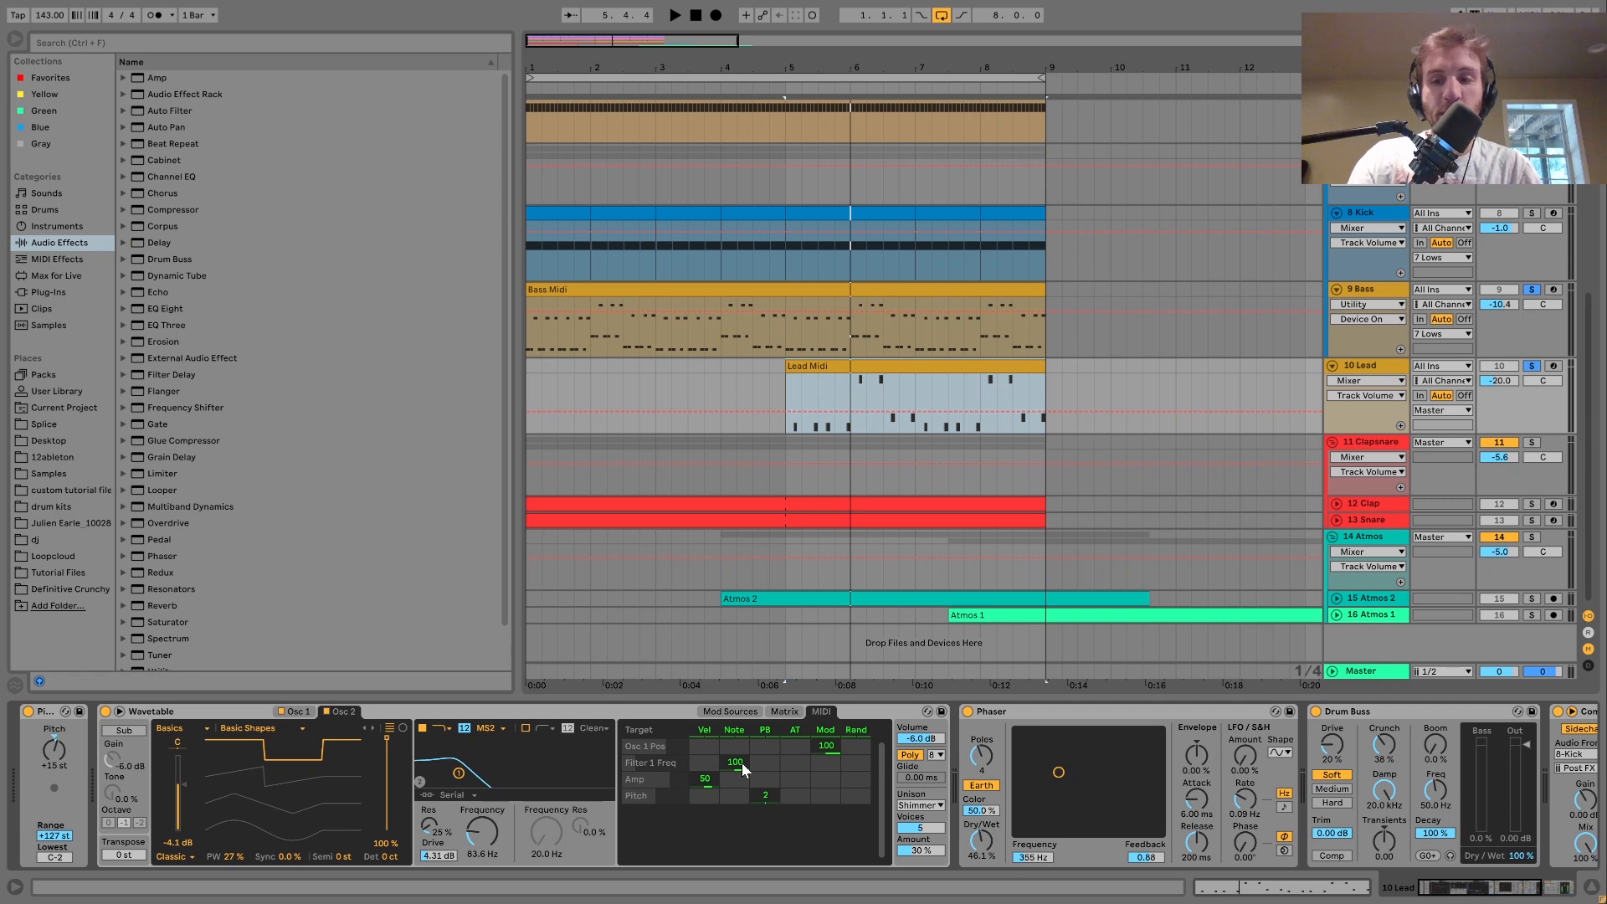
{"action": "left_click_drag", "start_coordinate": [1457, 890], "coordinate": [1512, 900]}
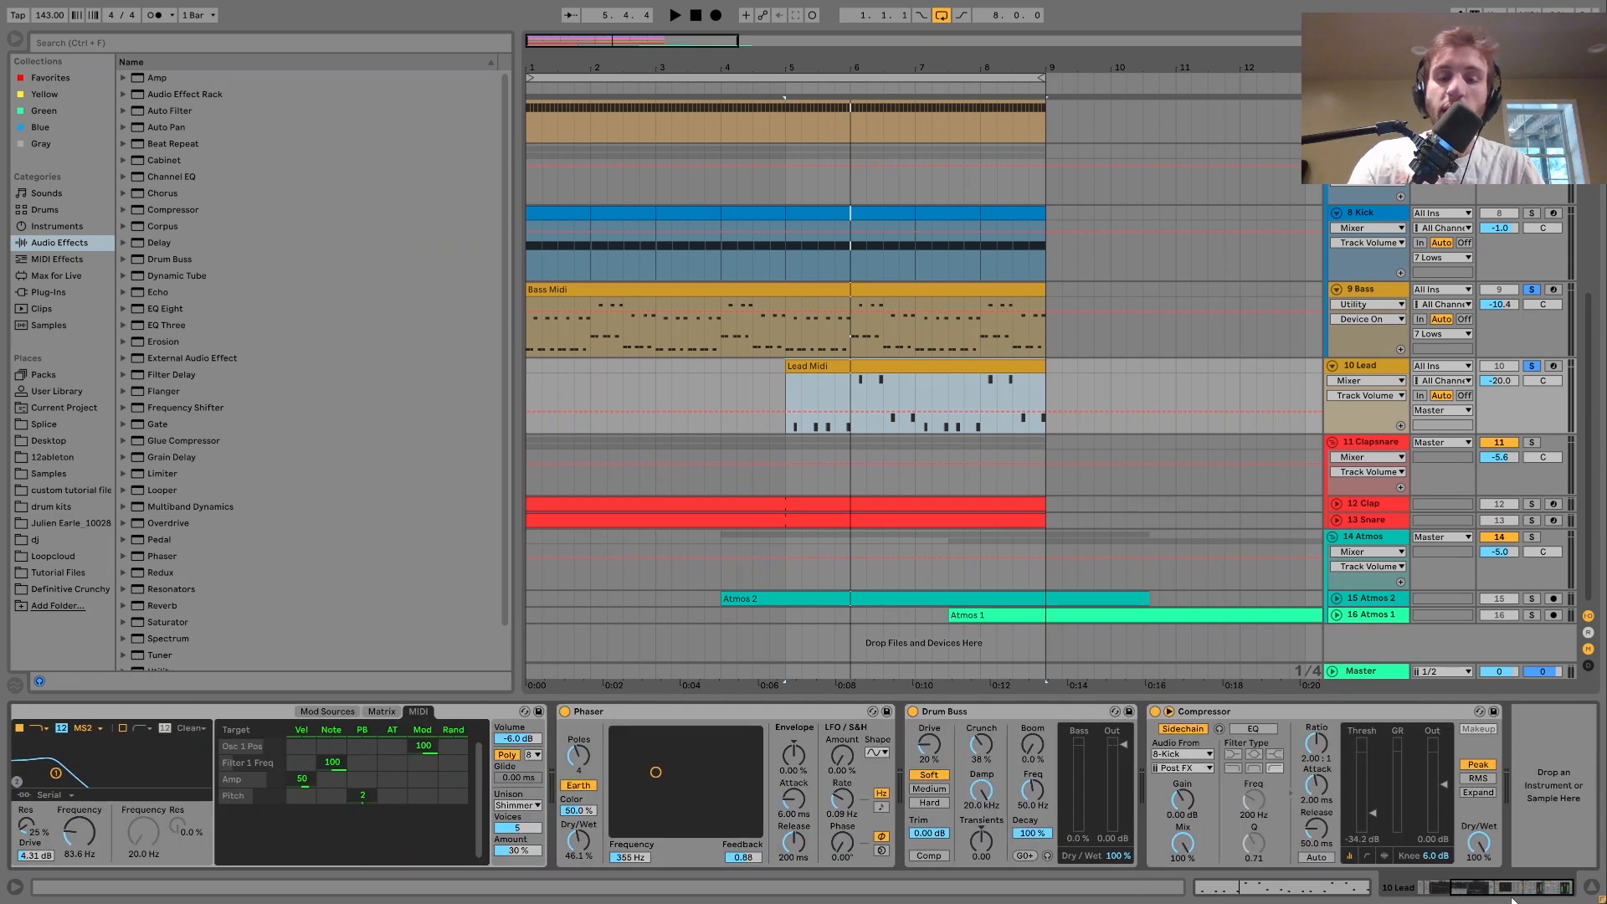
{"action": "key", "text": "space"}
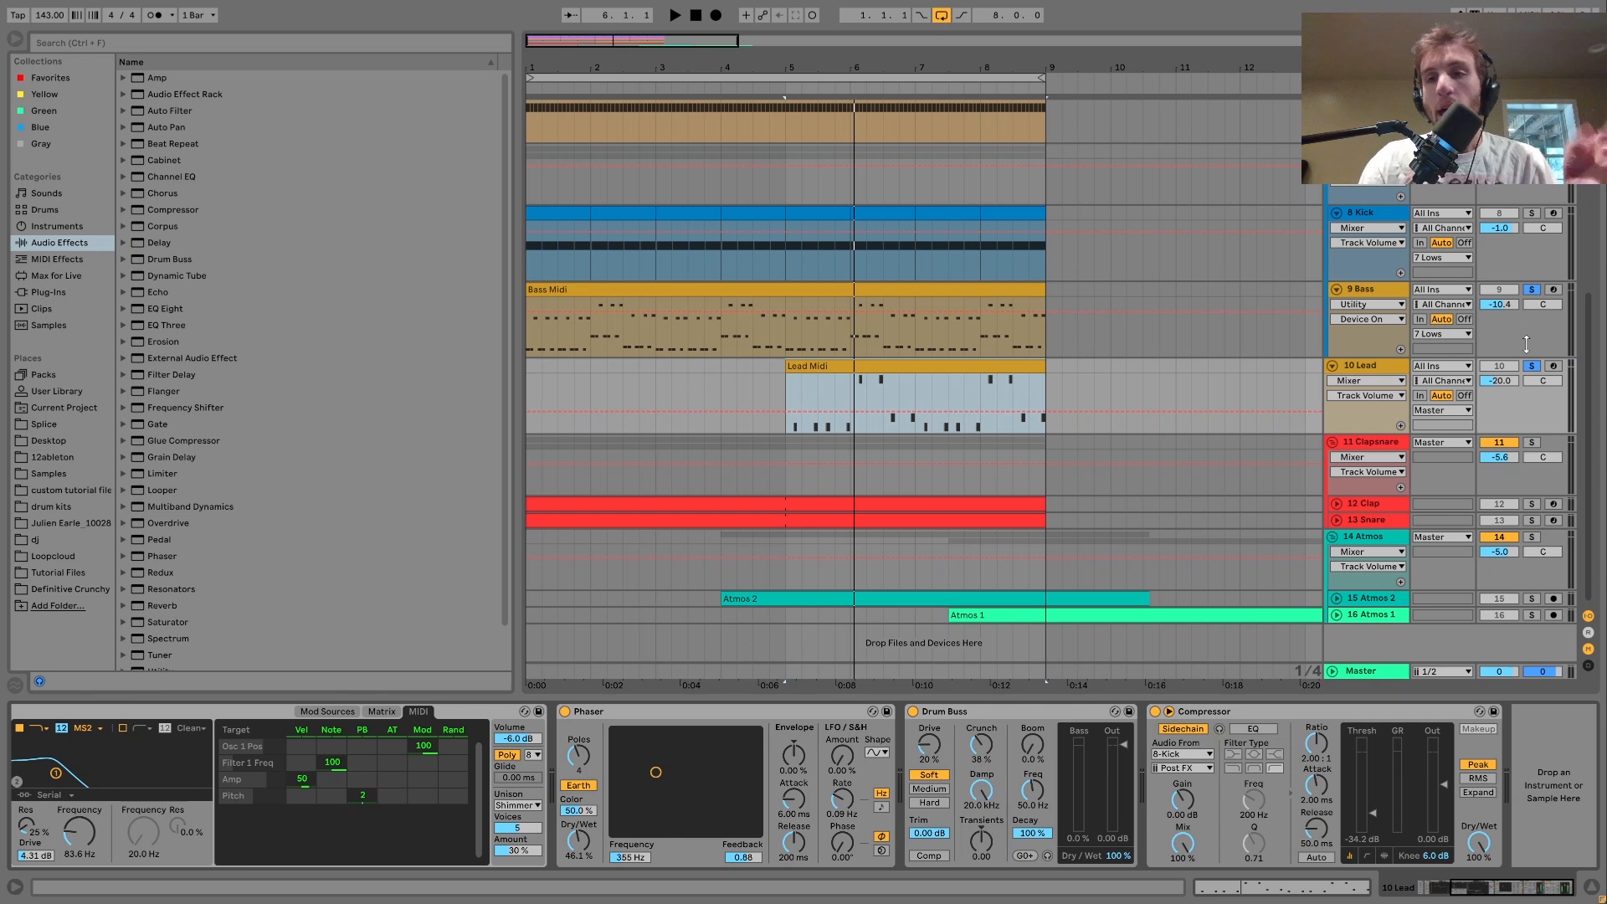
- Clear the track solos and play the full loop from bar 4
{"action": "left_click", "coordinate": [1533, 367]}
{"action": "left_click", "coordinate": [721, 382]}
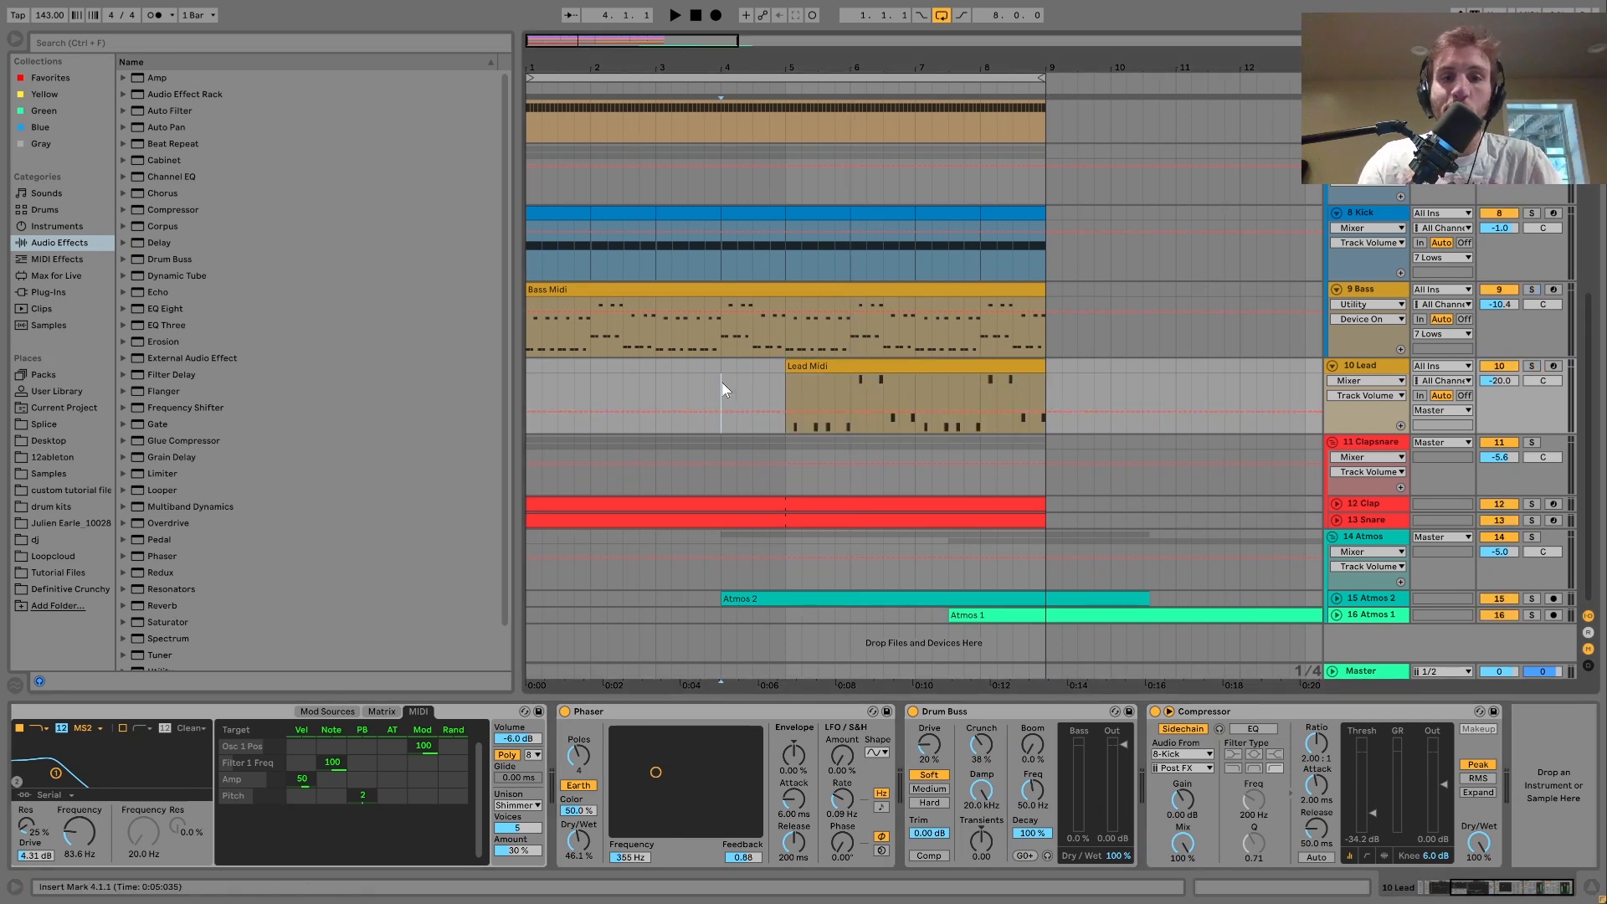
{"action": "key", "text": "space"}
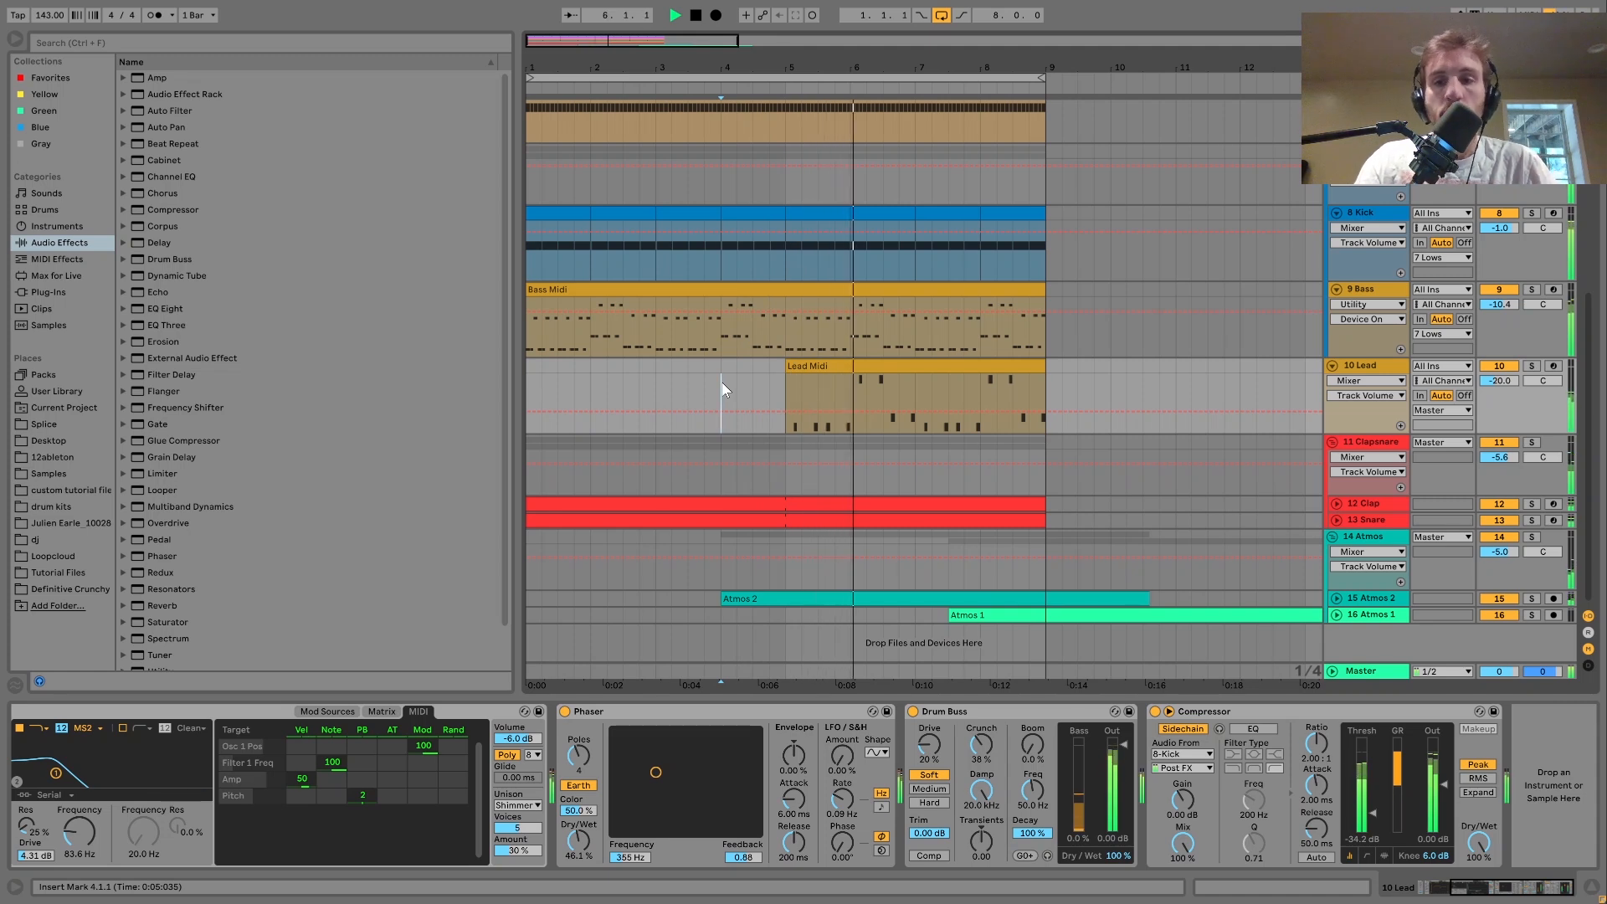
{"action": "key", "text": "space"}
- Solo the Clapsnare group, play it from bar 4, and unfold the Clap track to show its pattern
{"action": "left_click", "coordinate": [1537, 445]}
{"action": "key", "text": "space"}
{"action": "left_click", "coordinate": [1337, 503]}
{"action": "key", "text": "space"}
{"action": "key", "text": "space"}
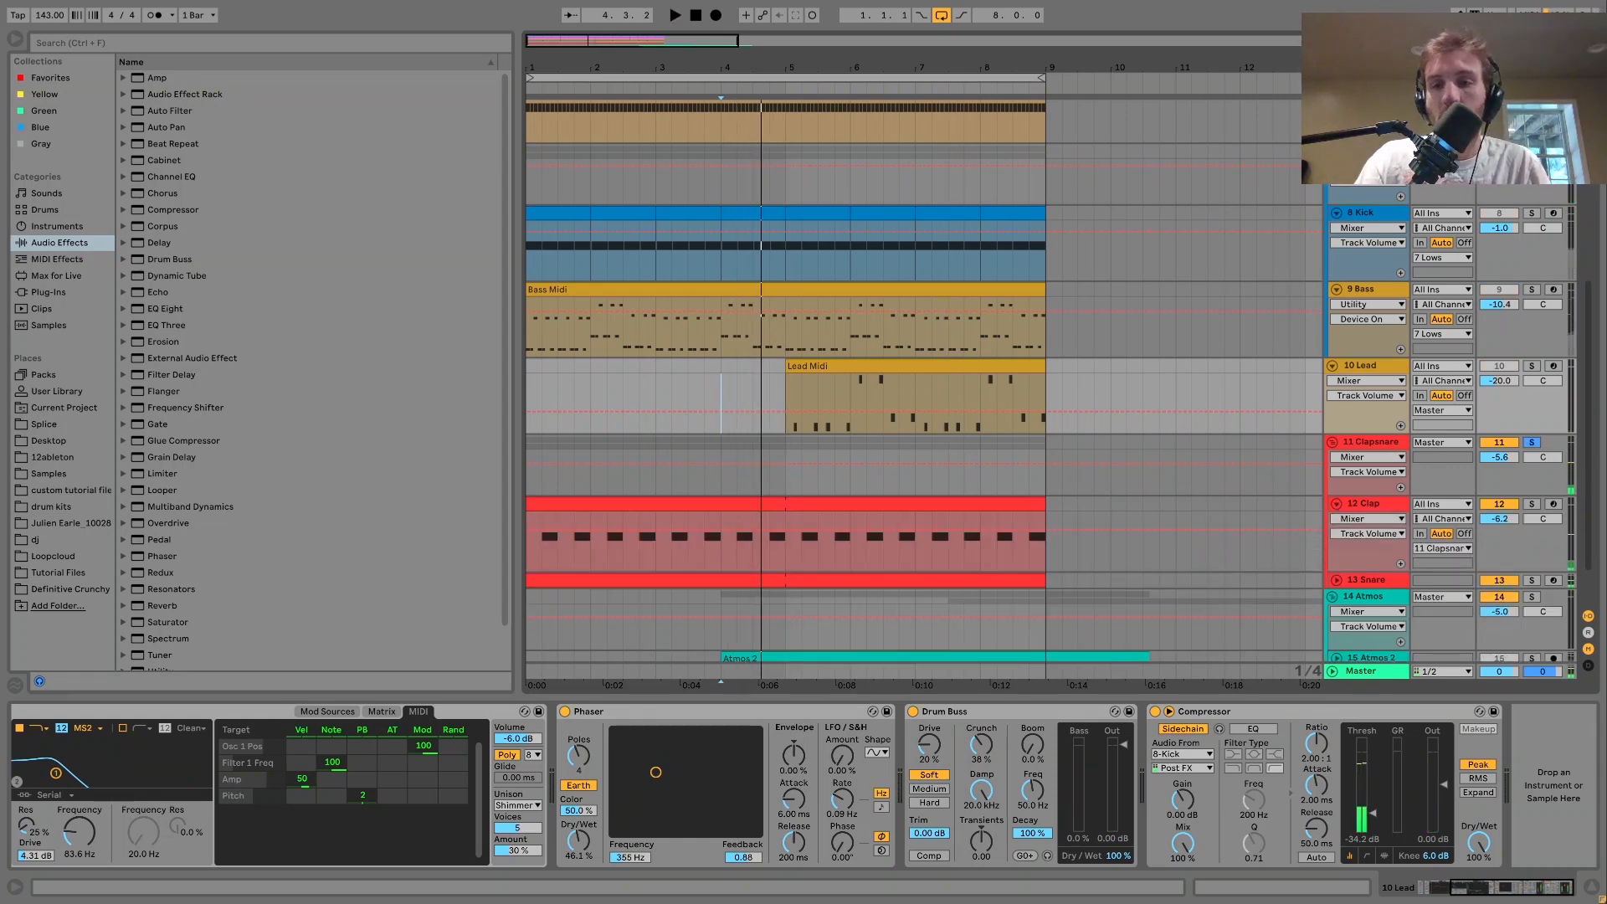
- Solo the Clap track, set its volume to -4.3 dB during playback, and show its sampler
{"action": "left_click", "coordinate": [1533, 504]}
{"action": "scroll", "coordinate": [1515, 485], "scroll_direction": "down", "scroll_amount": 2}
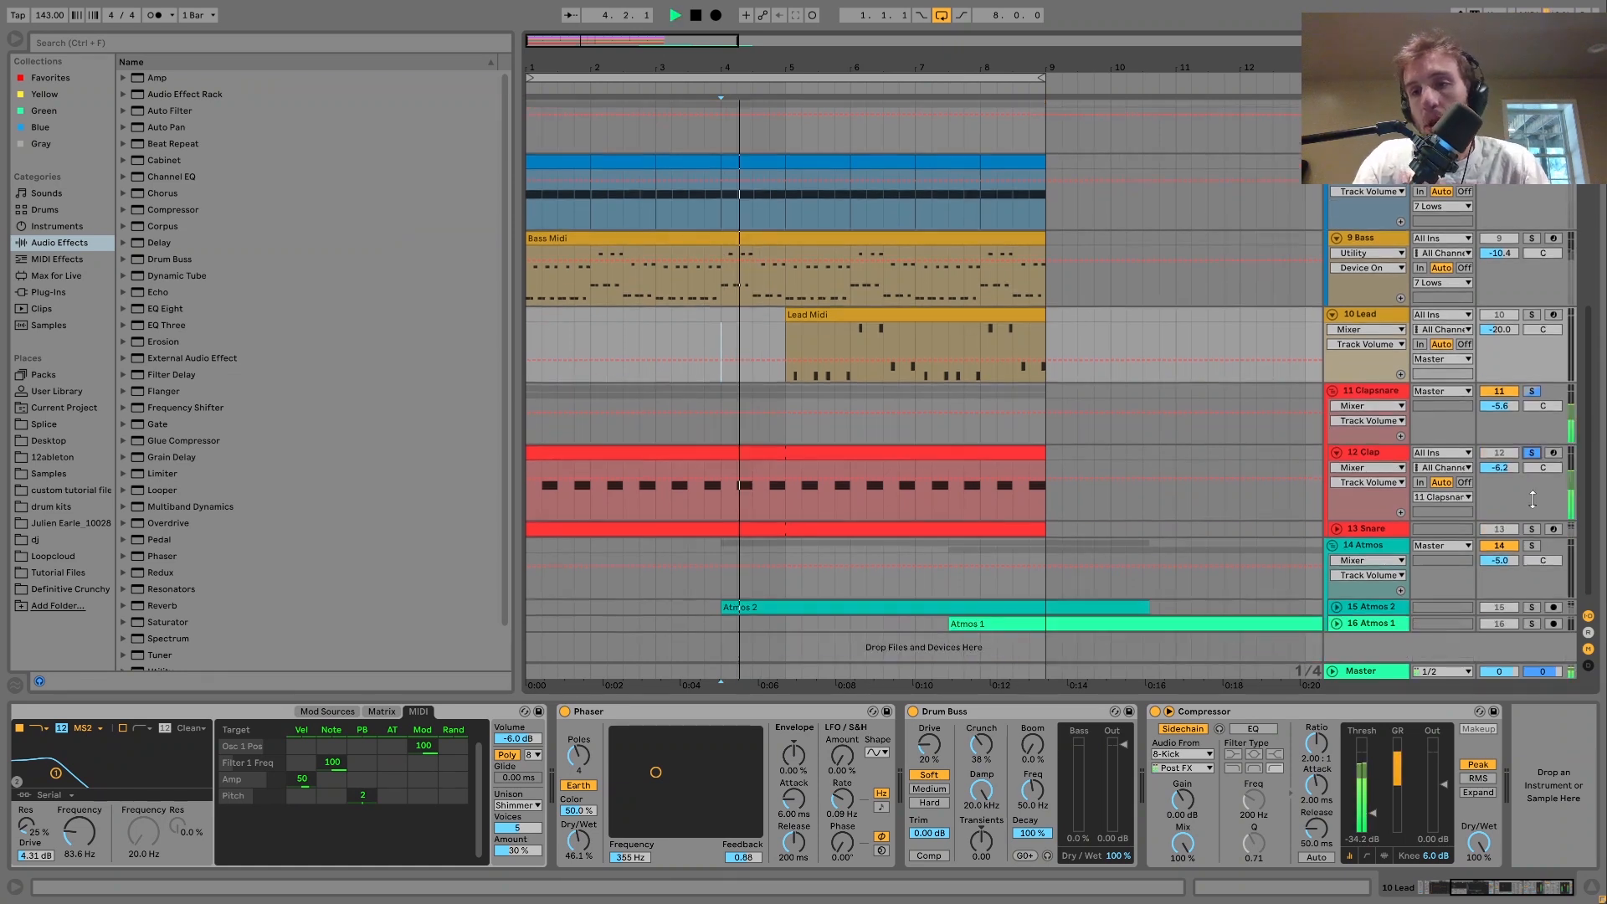
{"action": "left_click_drag", "start_coordinate": [1509, 467], "coordinate": [1505, 459]}
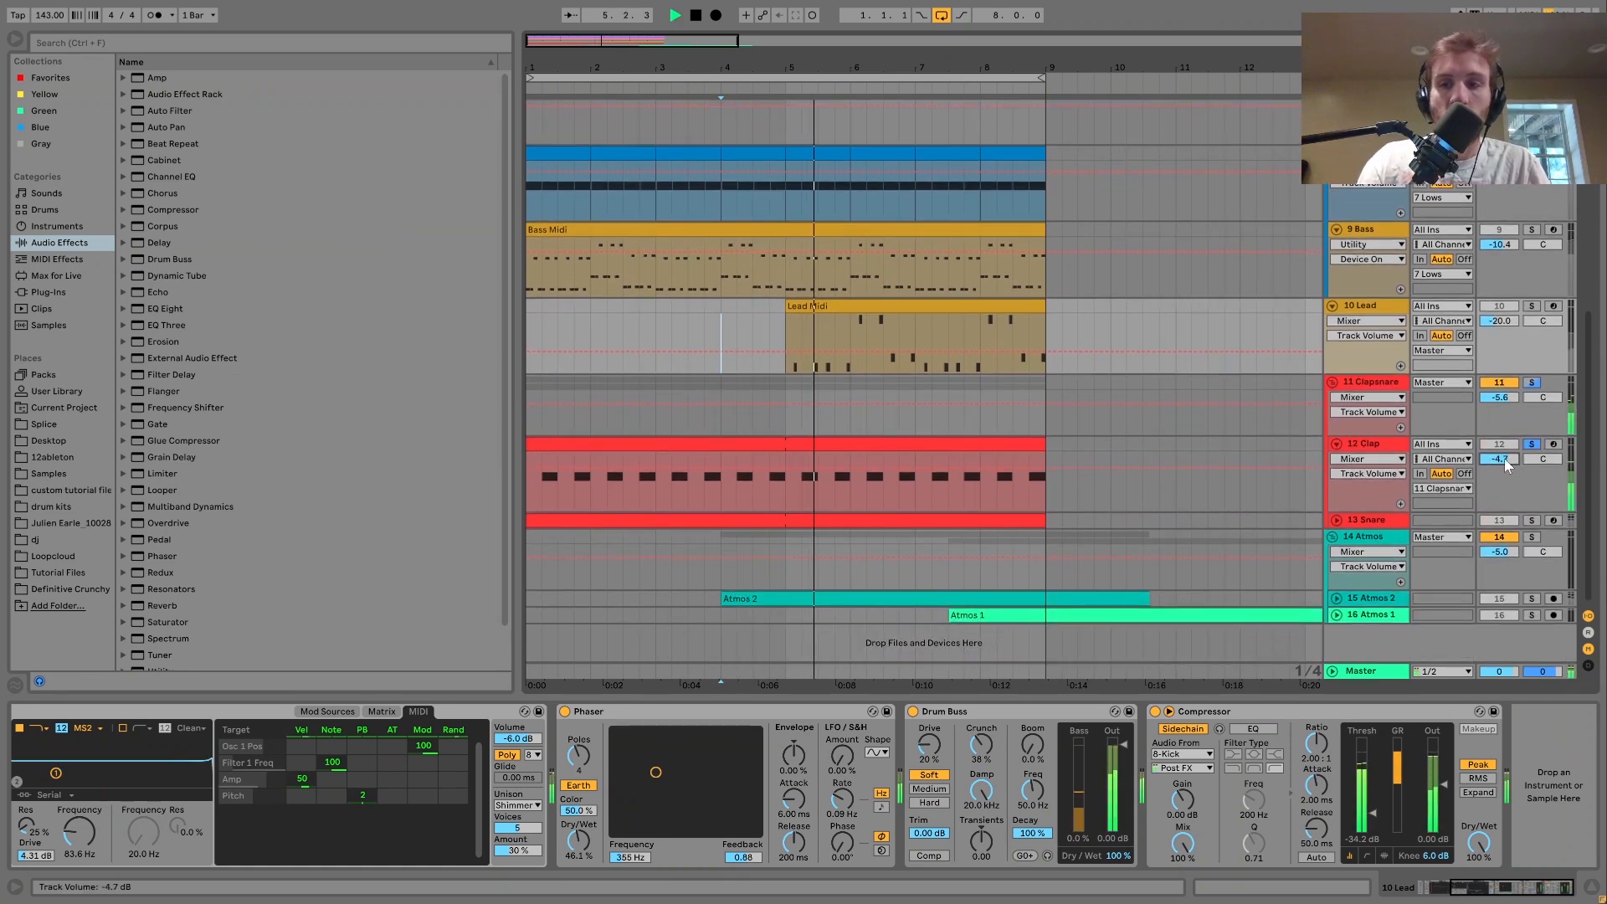
{"action": "left_click", "coordinate": [1381, 452]}
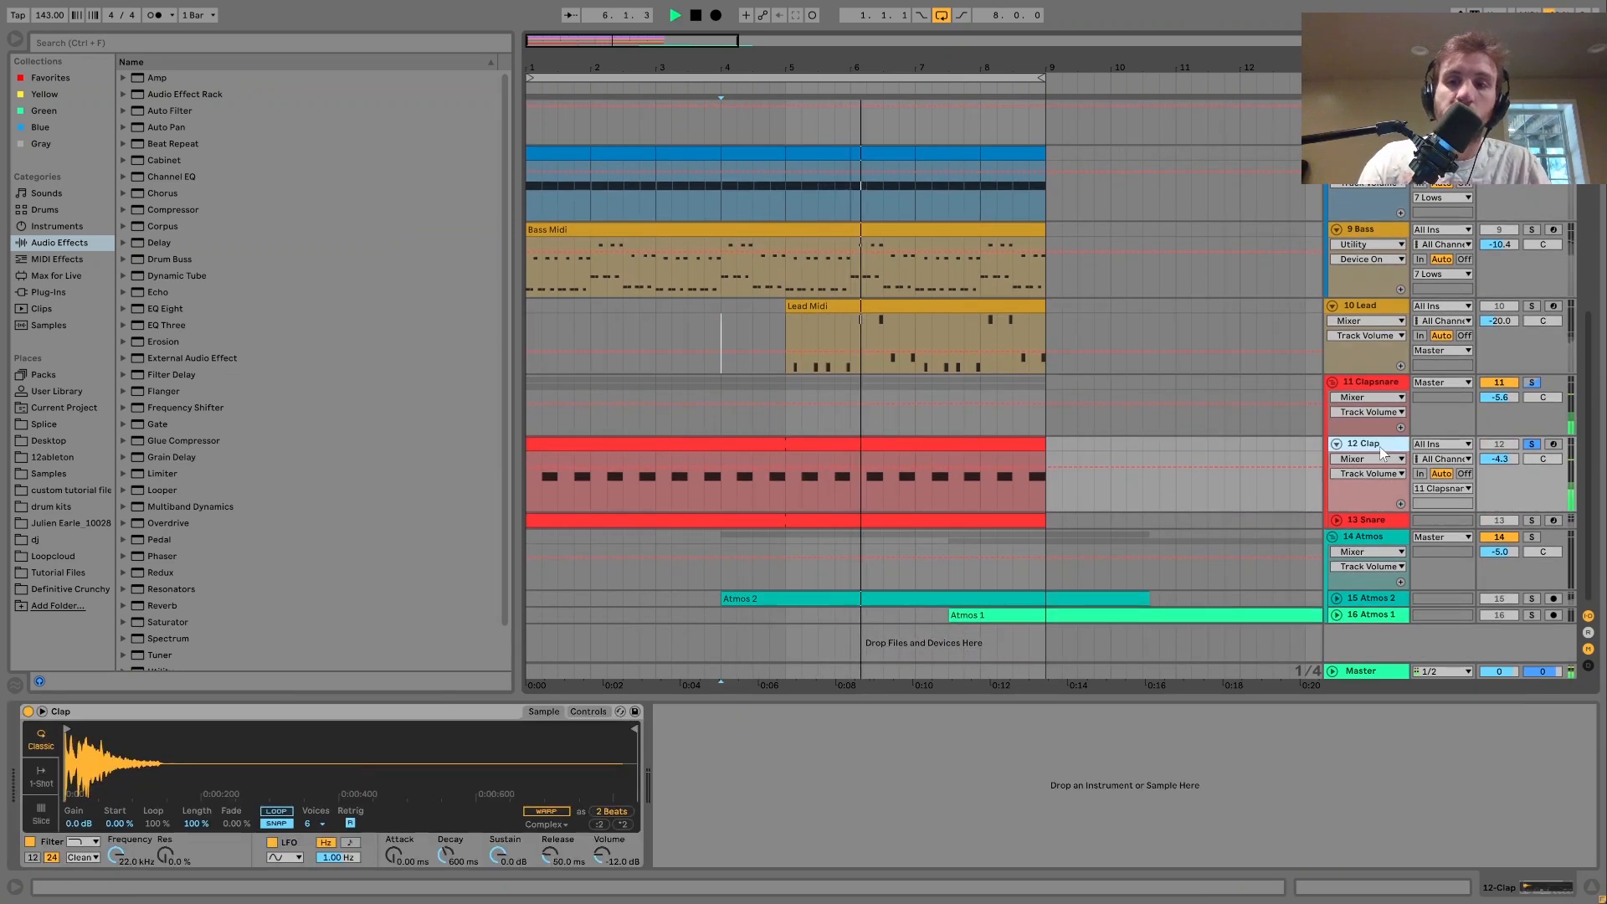
- Solo the Snare track and show its sampler, and audition the whole Clapsnare group in solo
{"action": "left_click", "coordinate": [1532, 520]}
{"action": "left_click", "coordinate": [1359, 523]}
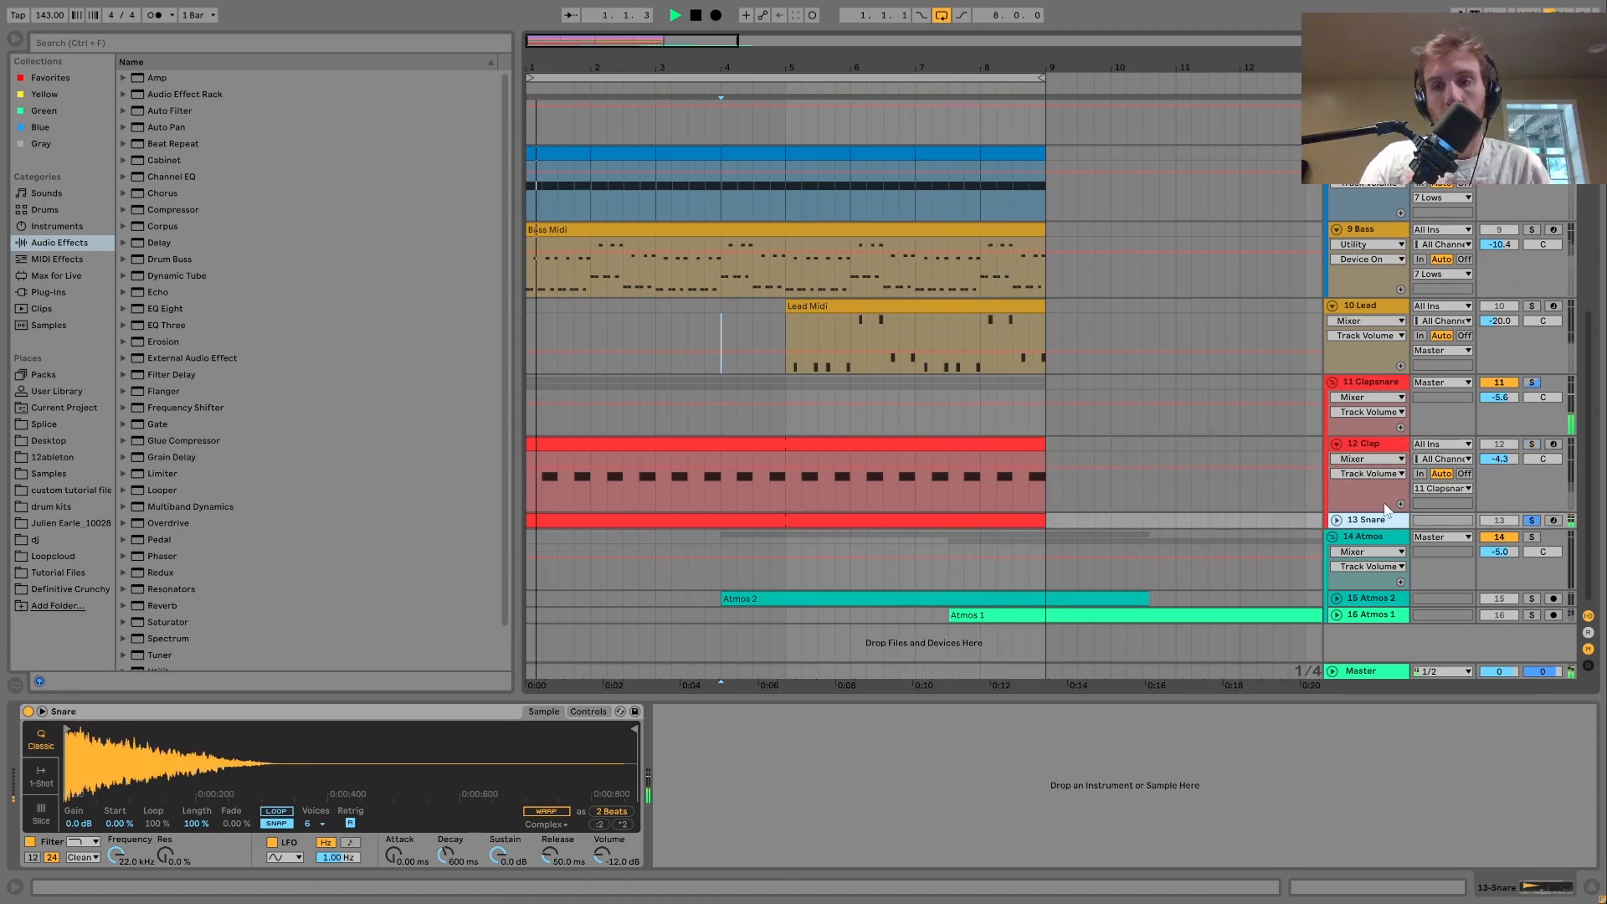
{"action": "left_click", "coordinate": [1524, 397]}
{"action": "left_click", "coordinate": [1531, 382]}
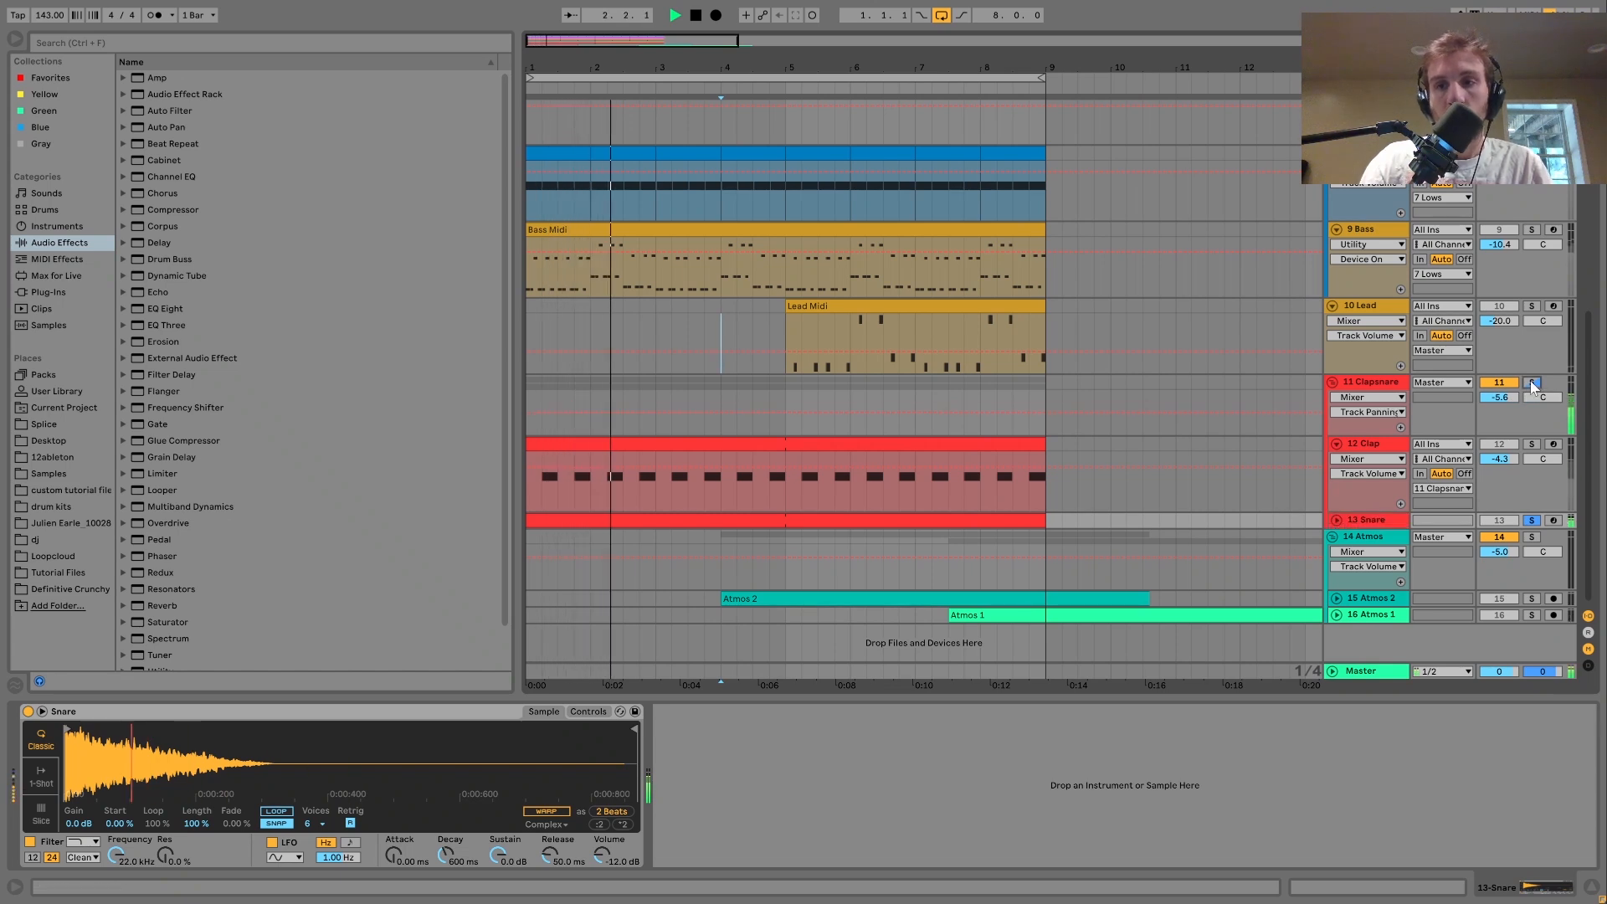
{"action": "key", "text": "space"}
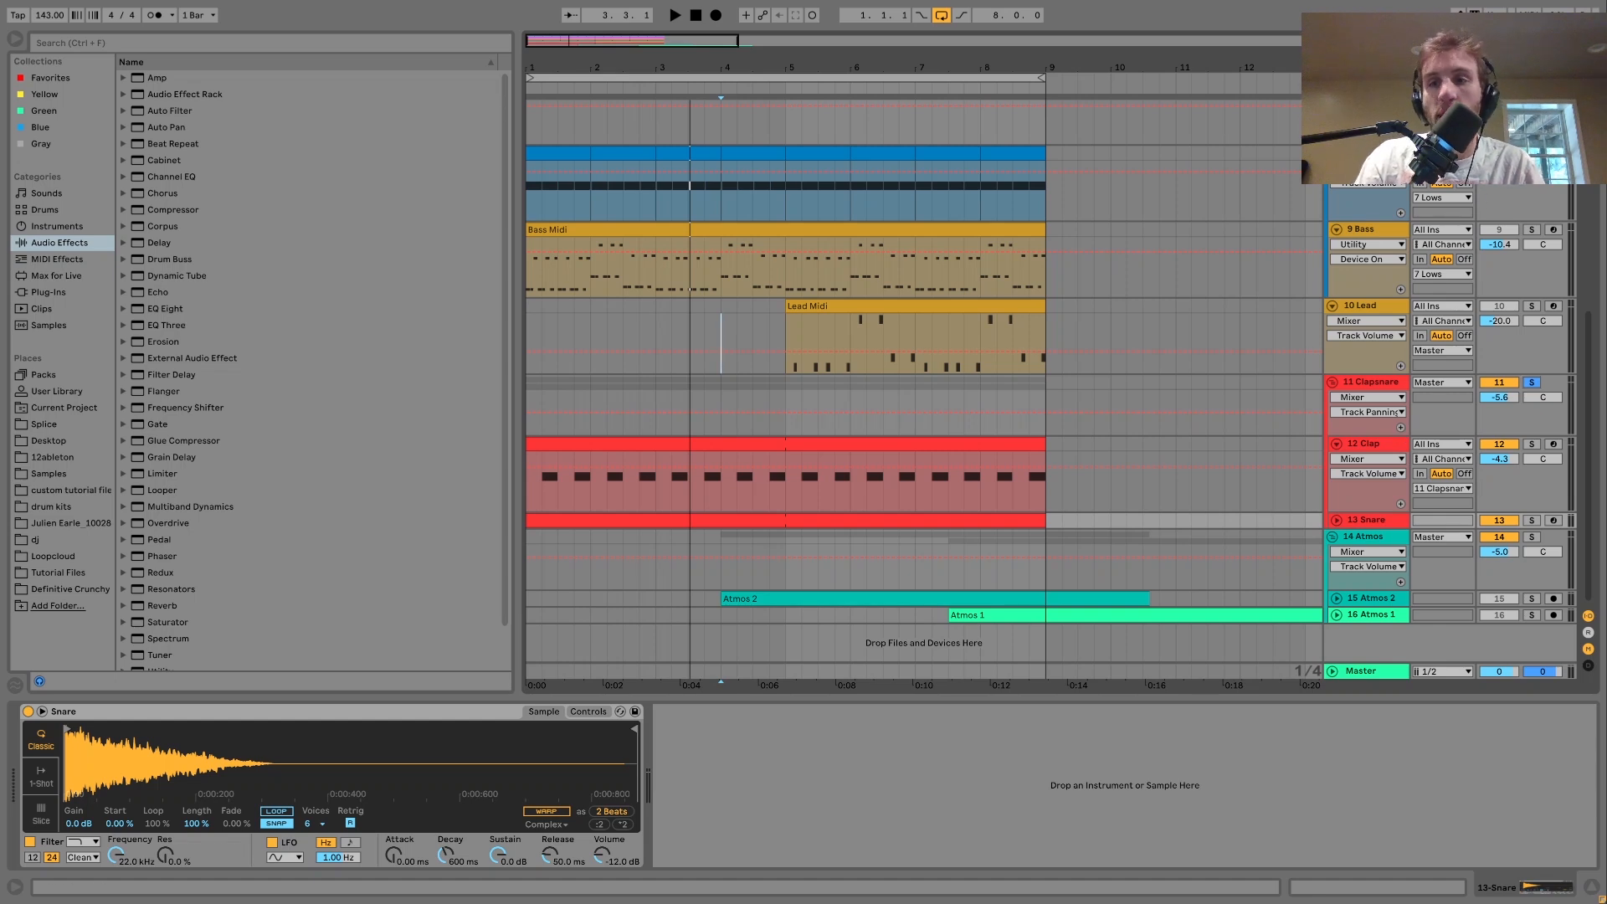
{"action": "key", "text": "space"}
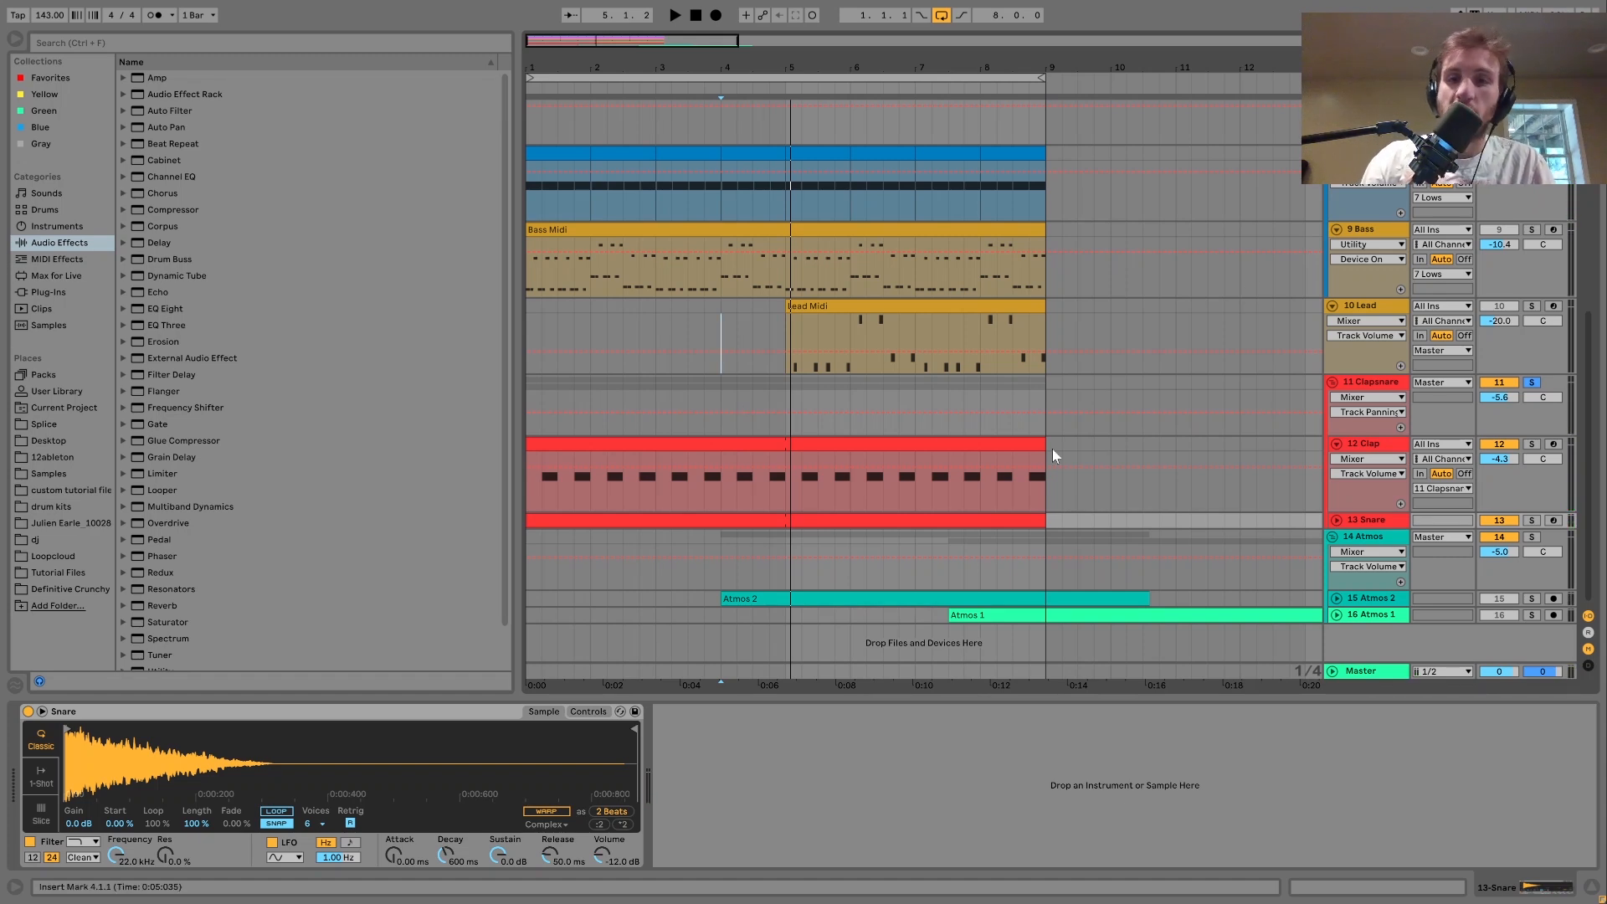
- Fold the Clap track, show the Clapsnare group's Drum Buss, and play the soloed group through it
{"action": "left_click", "coordinate": [1338, 444]}
{"action": "key", "text": "space"}
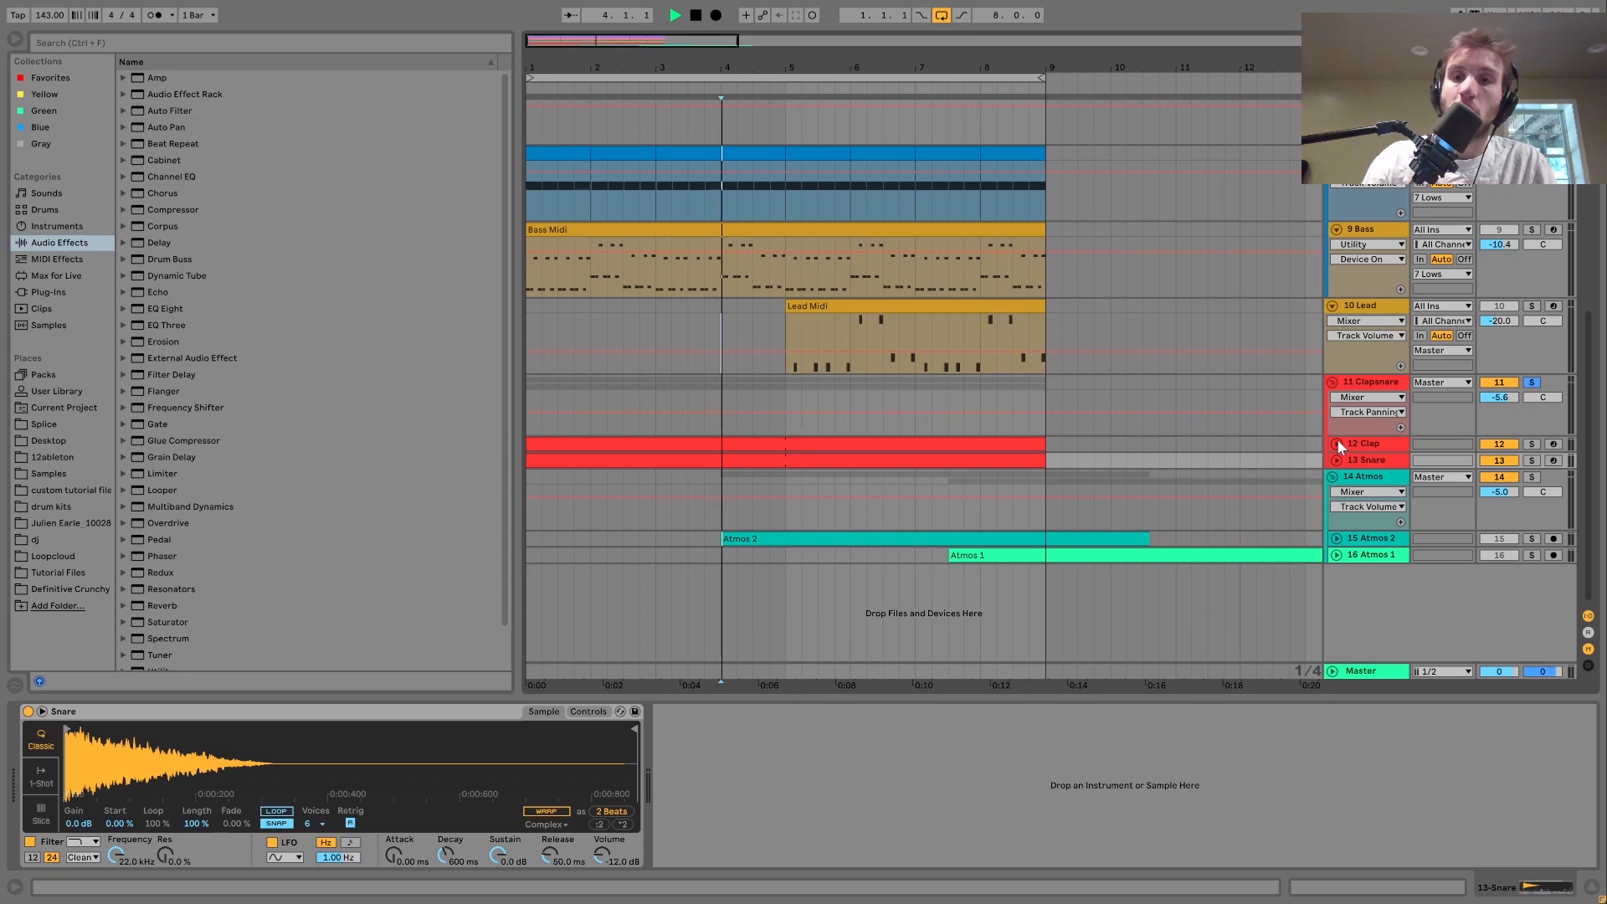
{"action": "left_click", "coordinate": [1358, 385]}
{"action": "key", "text": "space"}
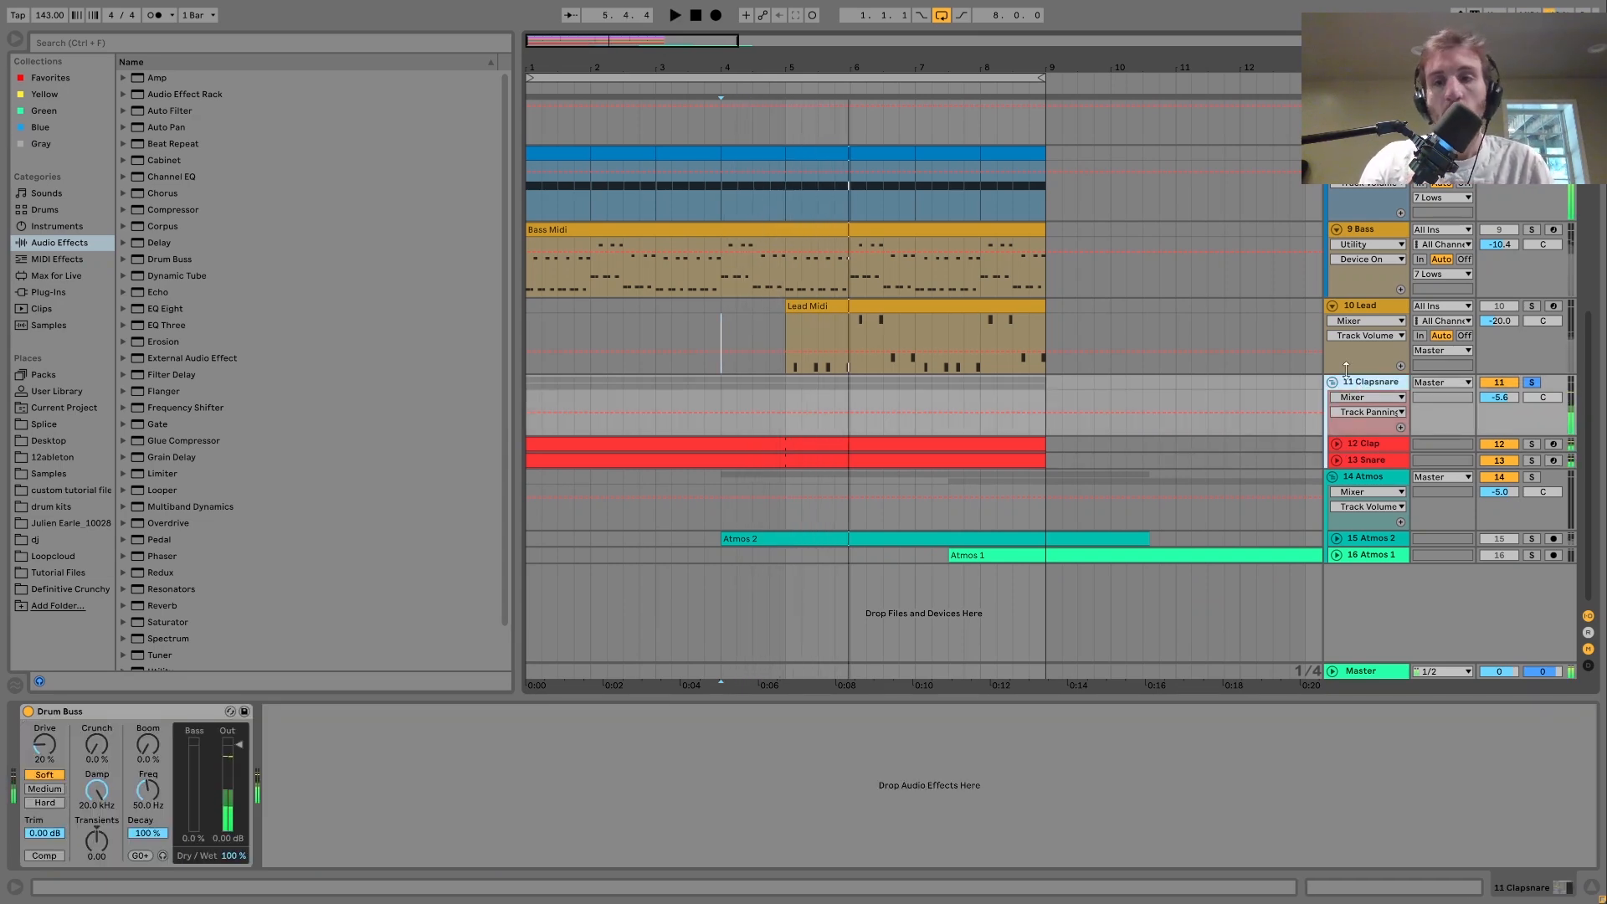
{"action": "left_click", "coordinate": [1532, 383]}
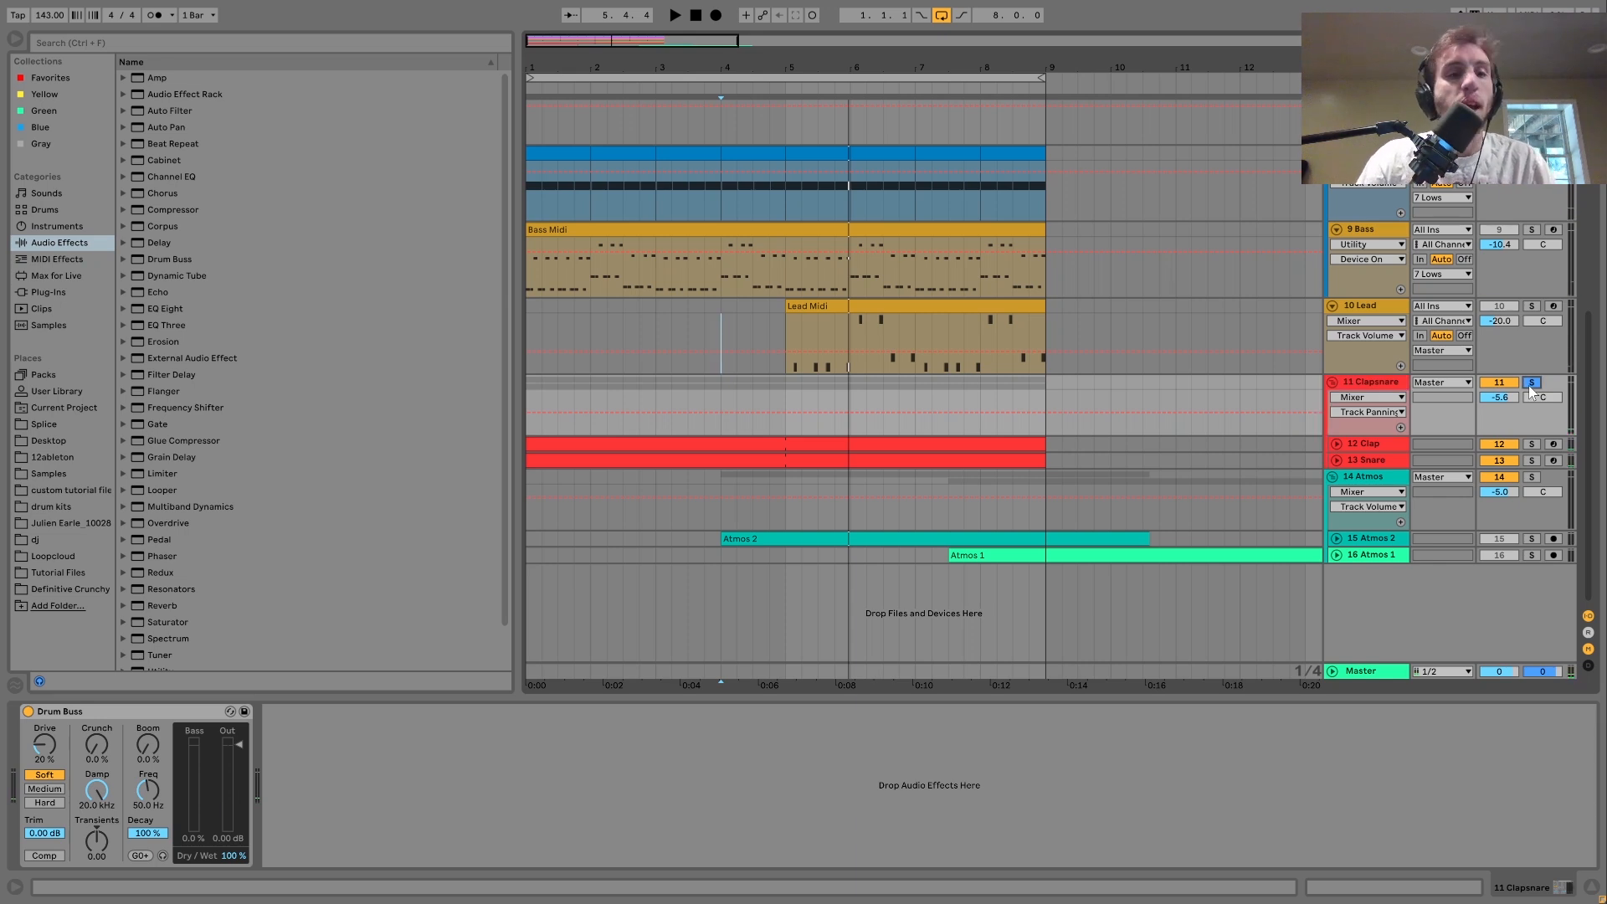
{"action": "key", "text": "space"}
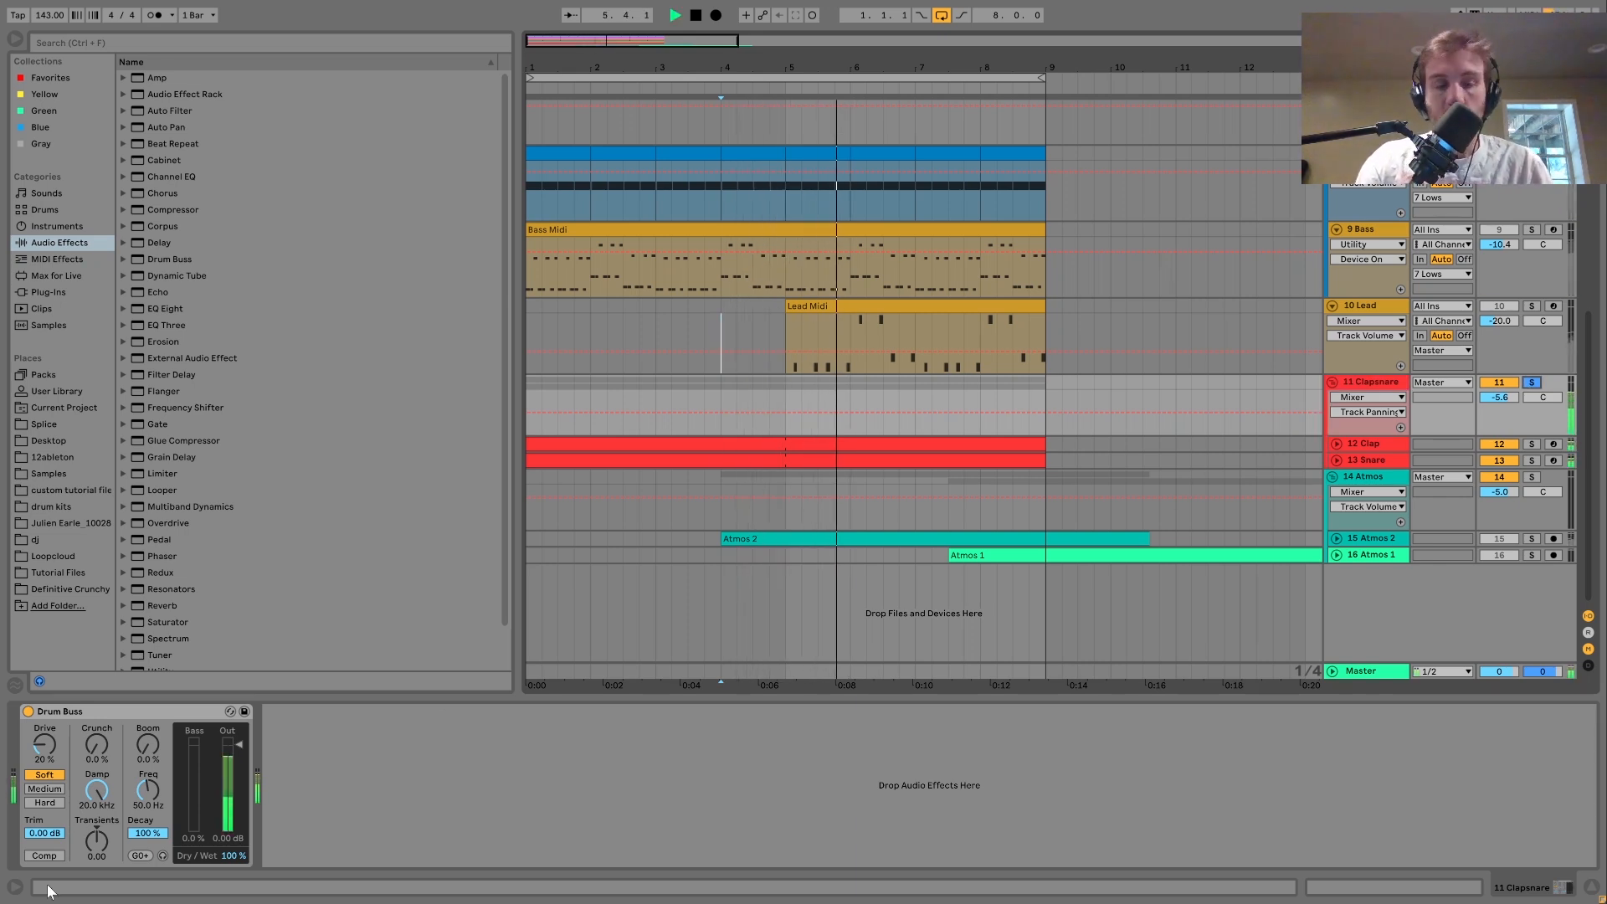
{"action": "key", "text": "space"}
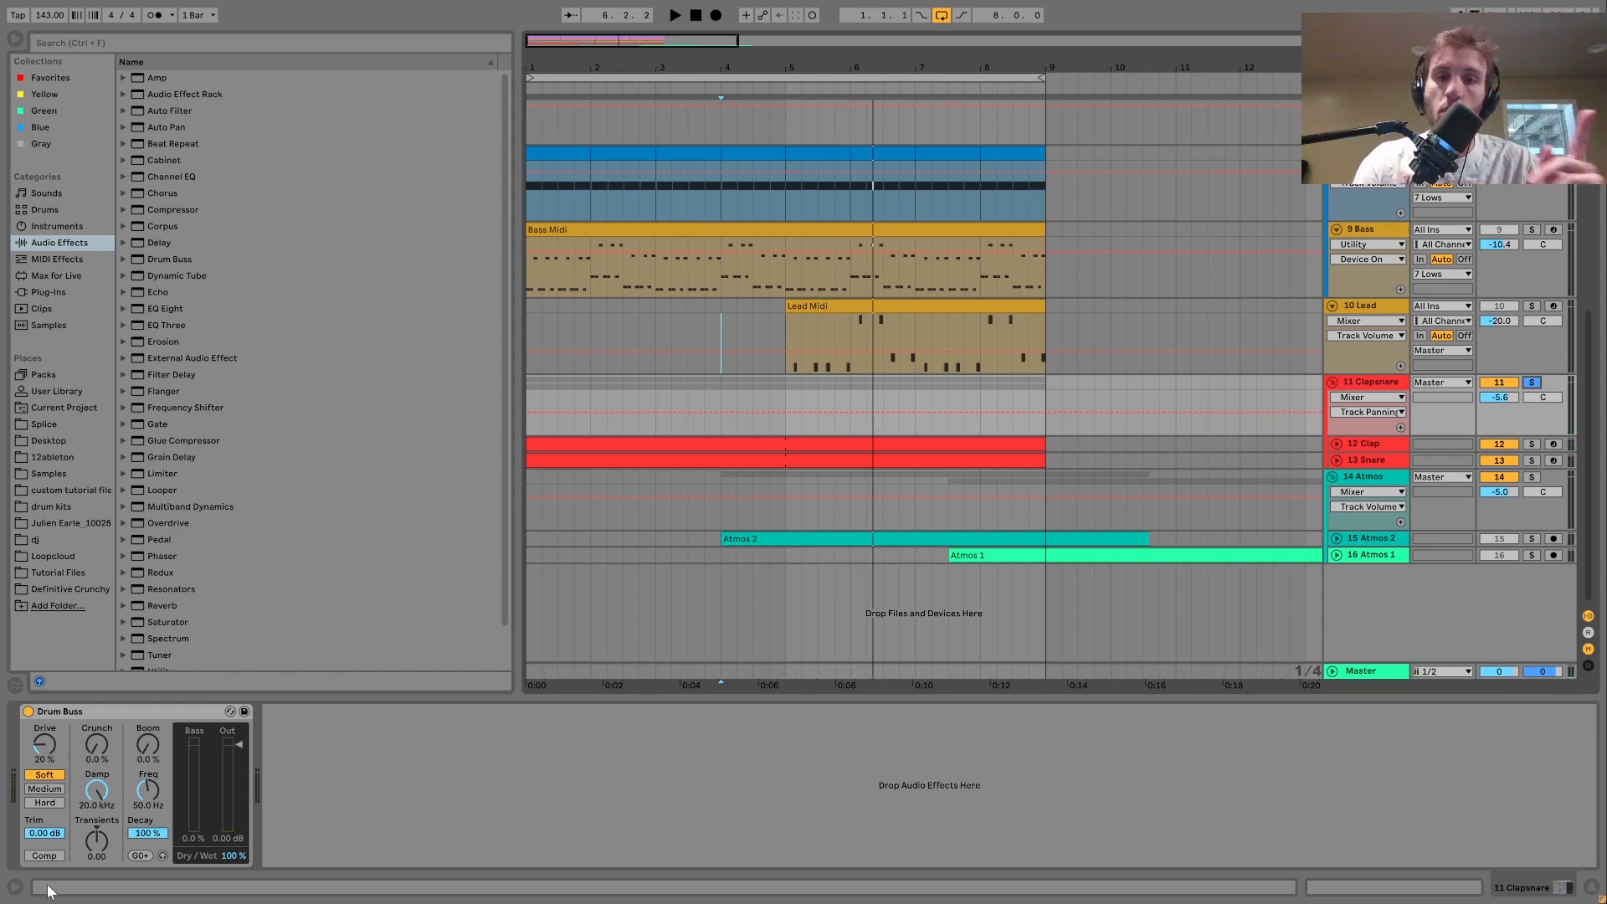
- Solo the Atmos group, unfold the Atmos 2 and Atmos 1 tracks, and play both clips
{"action": "left_click", "coordinate": [1532, 478]}
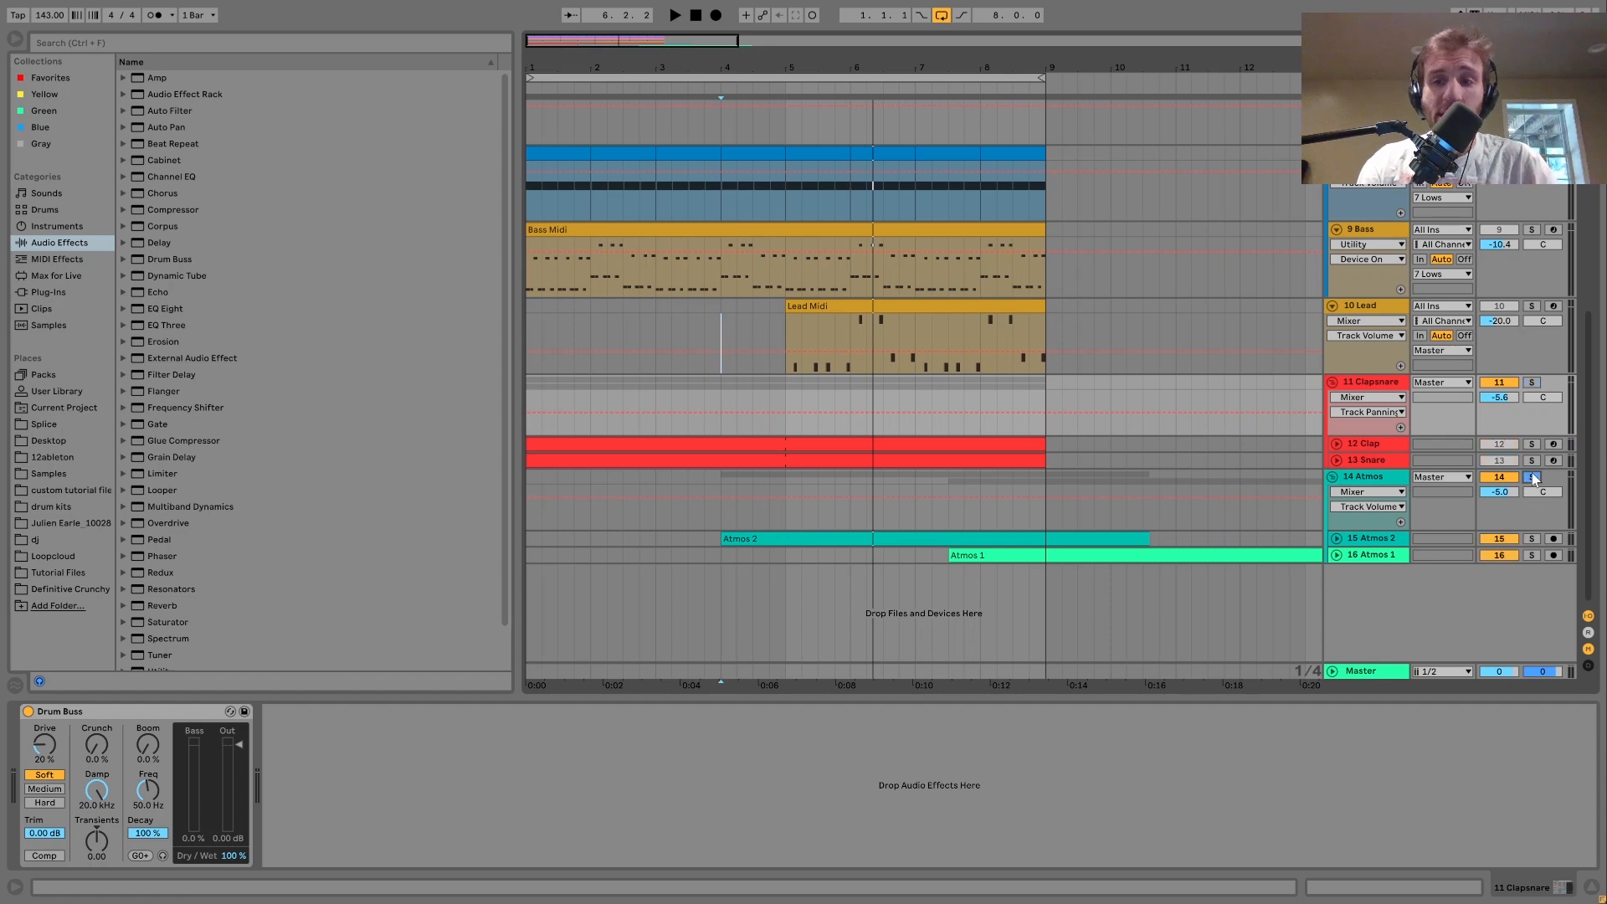
{"action": "left_click", "coordinate": [1336, 540]}
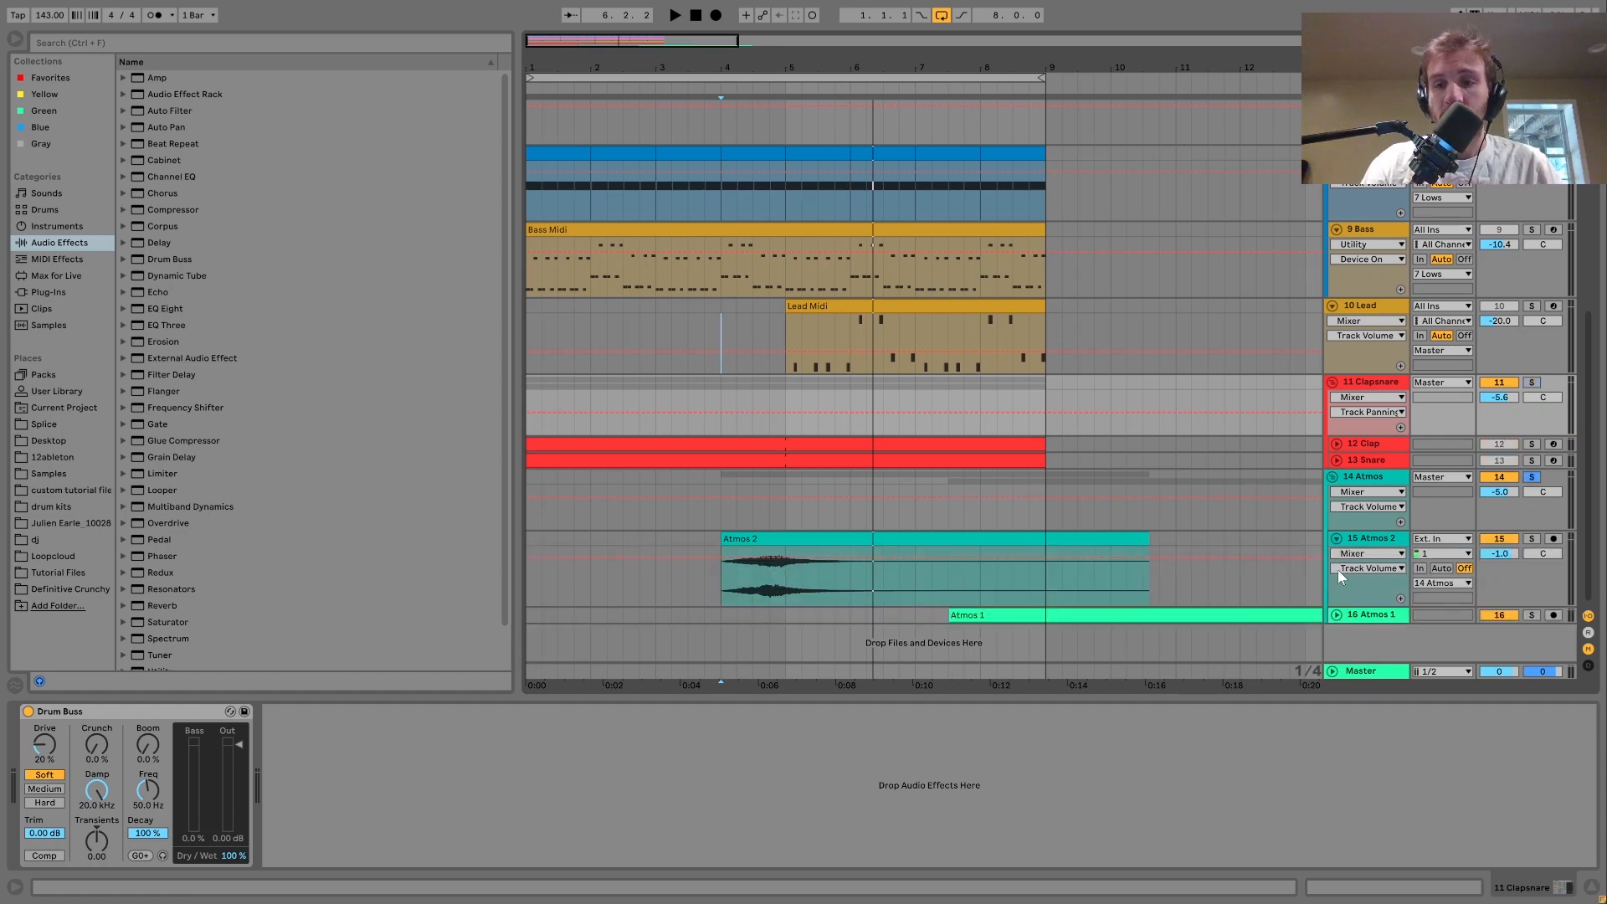
{"action": "left_click", "coordinate": [1336, 616]}
{"action": "left_click", "coordinate": [813, 540]}
{"action": "key", "text": "space"}
{"action": "scroll", "coordinate": [813, 540], "scroll_direction": "down", "scroll_amount": 1}
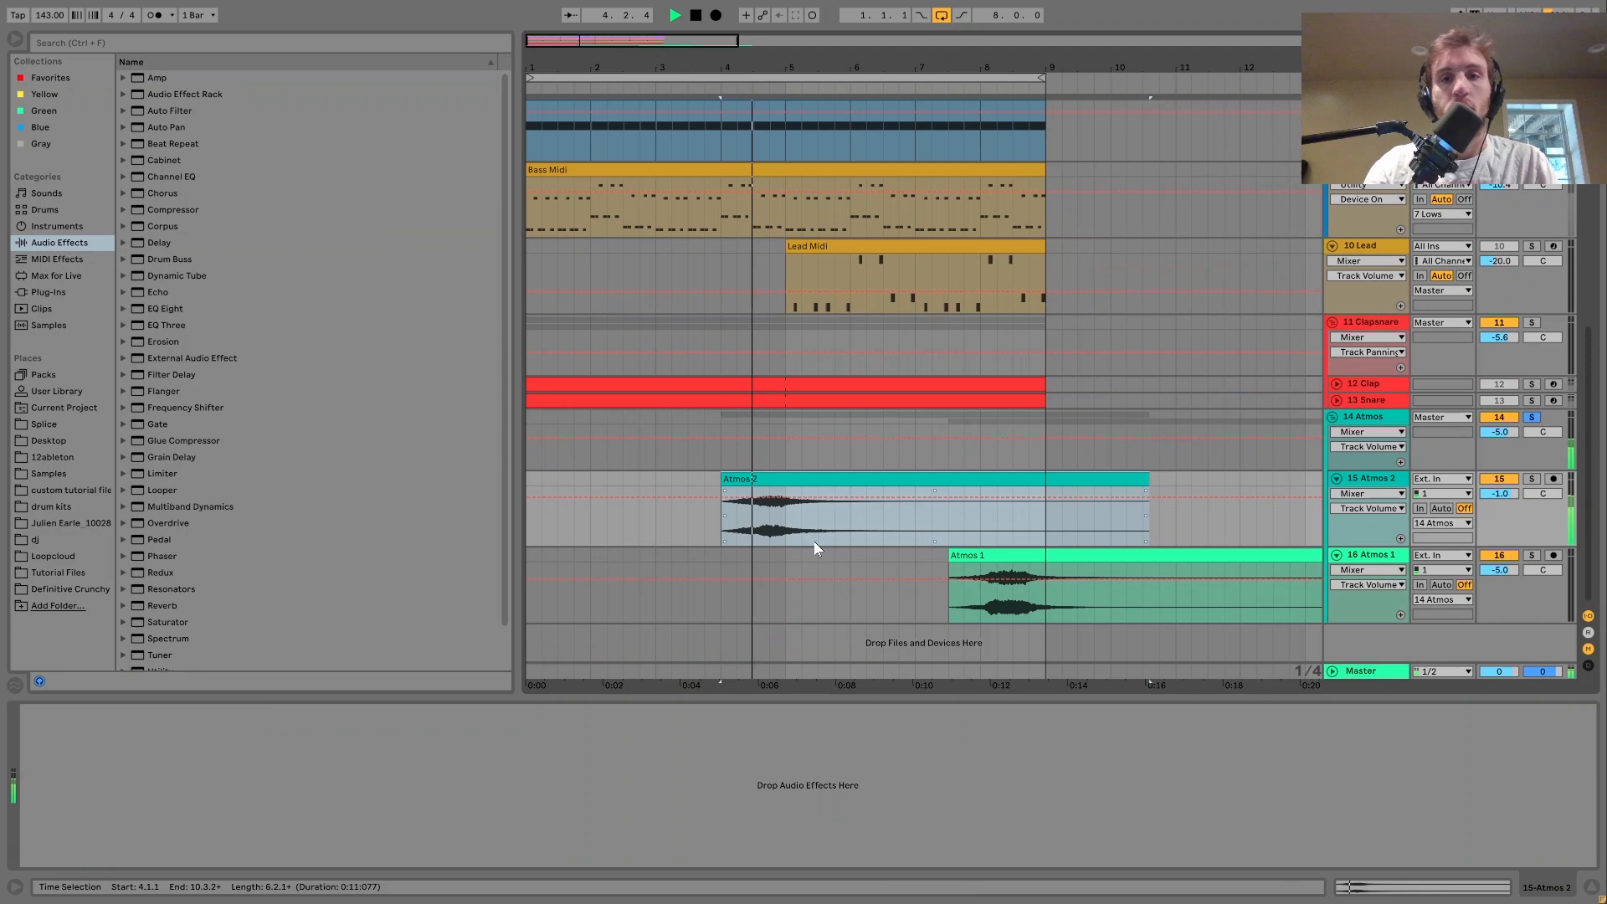
{"action": "left_click", "coordinate": [995, 555]}
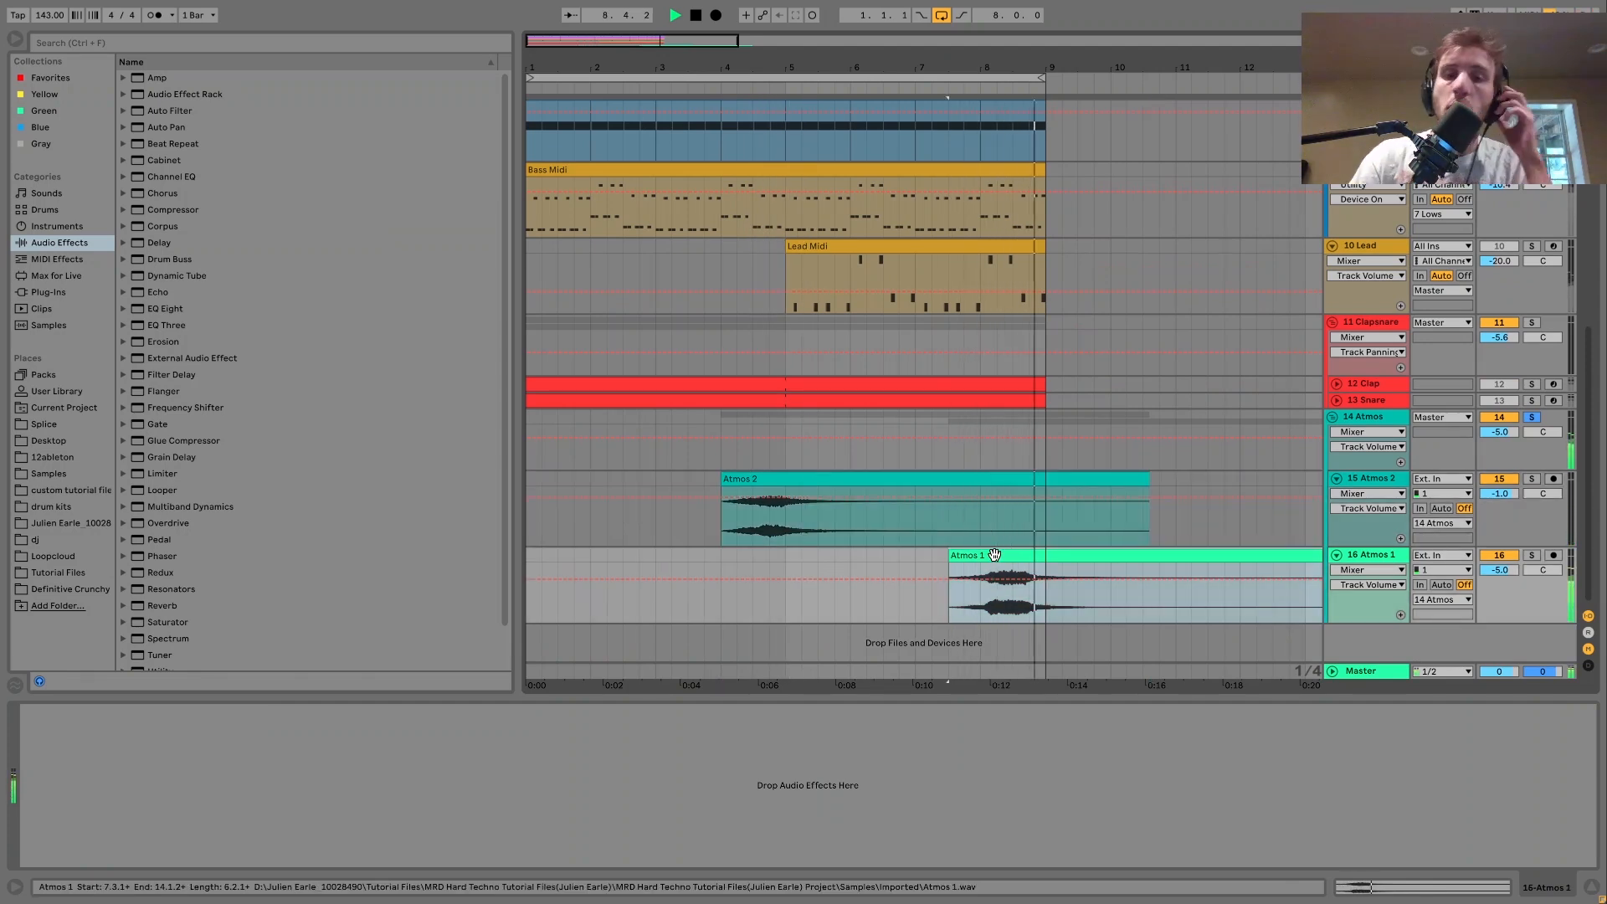
{"action": "key", "text": "space"}
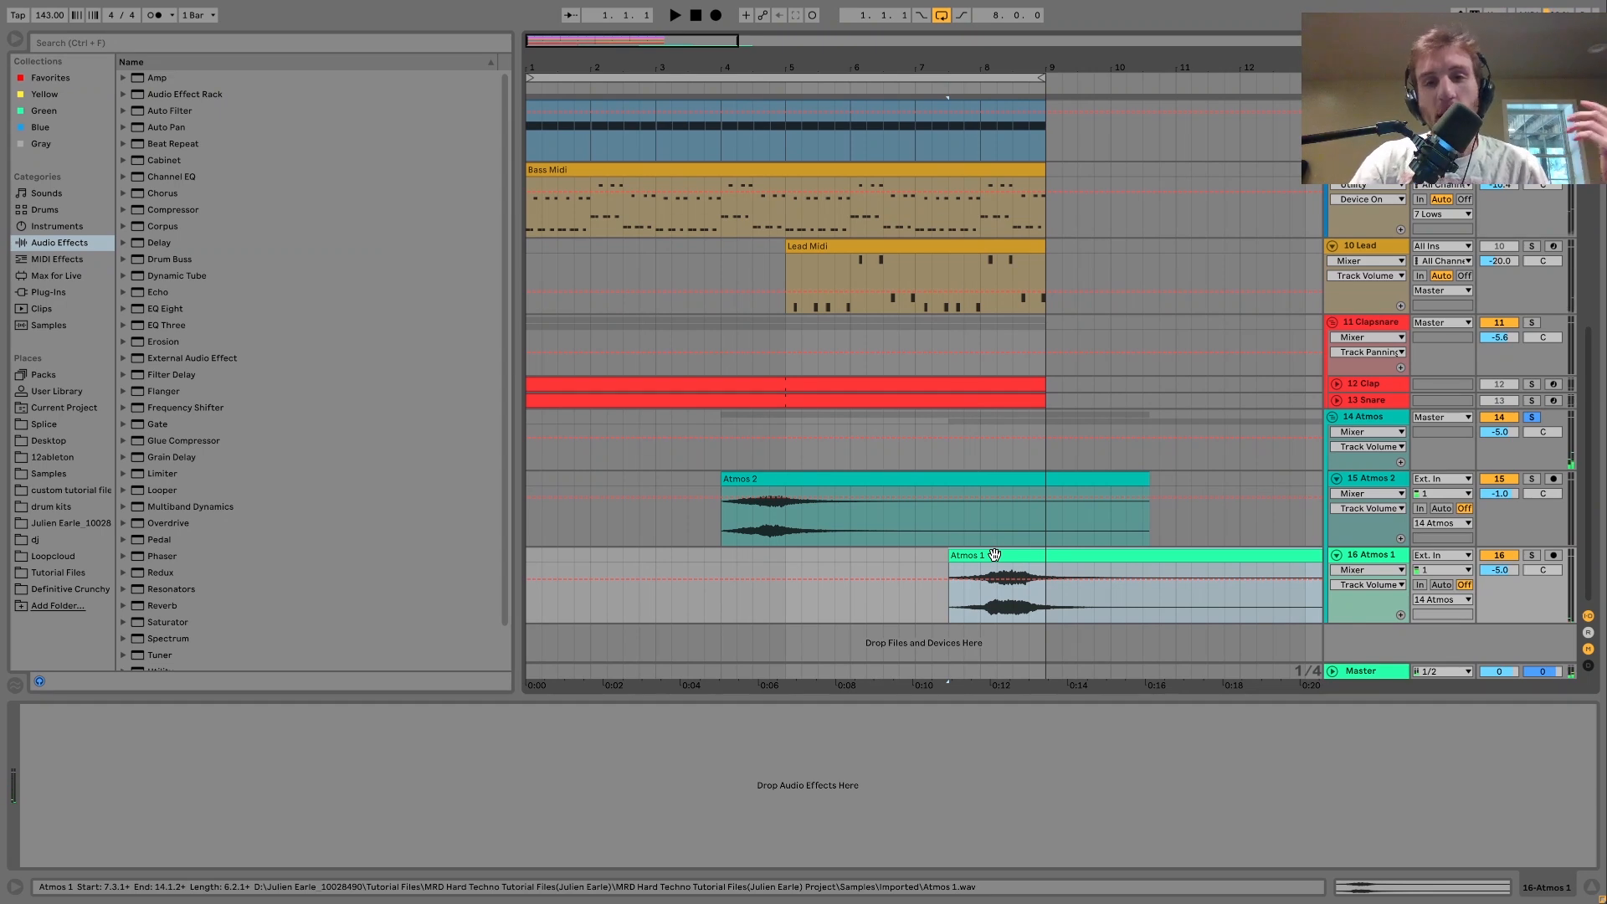
- Clear the Atmos solo, show the group's Echo and Auto Filter, and play the full loop from bar 3
{"action": "left_click", "coordinate": [1532, 417]}
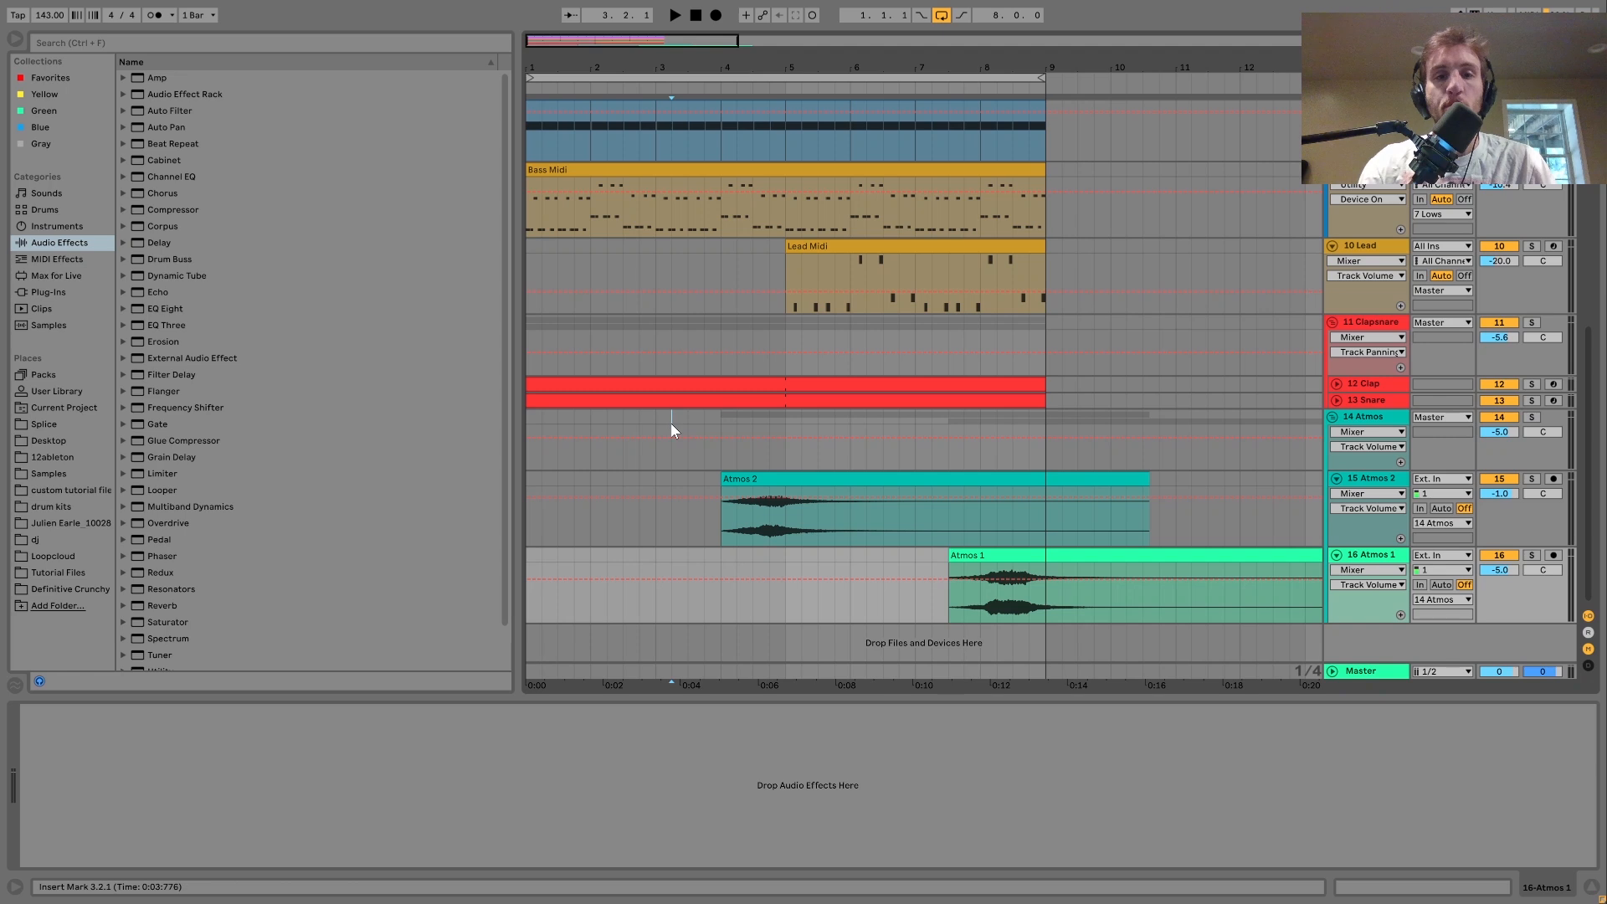
{"action": "left_click", "coordinate": [659, 434]}
{"action": "key", "text": "space"}
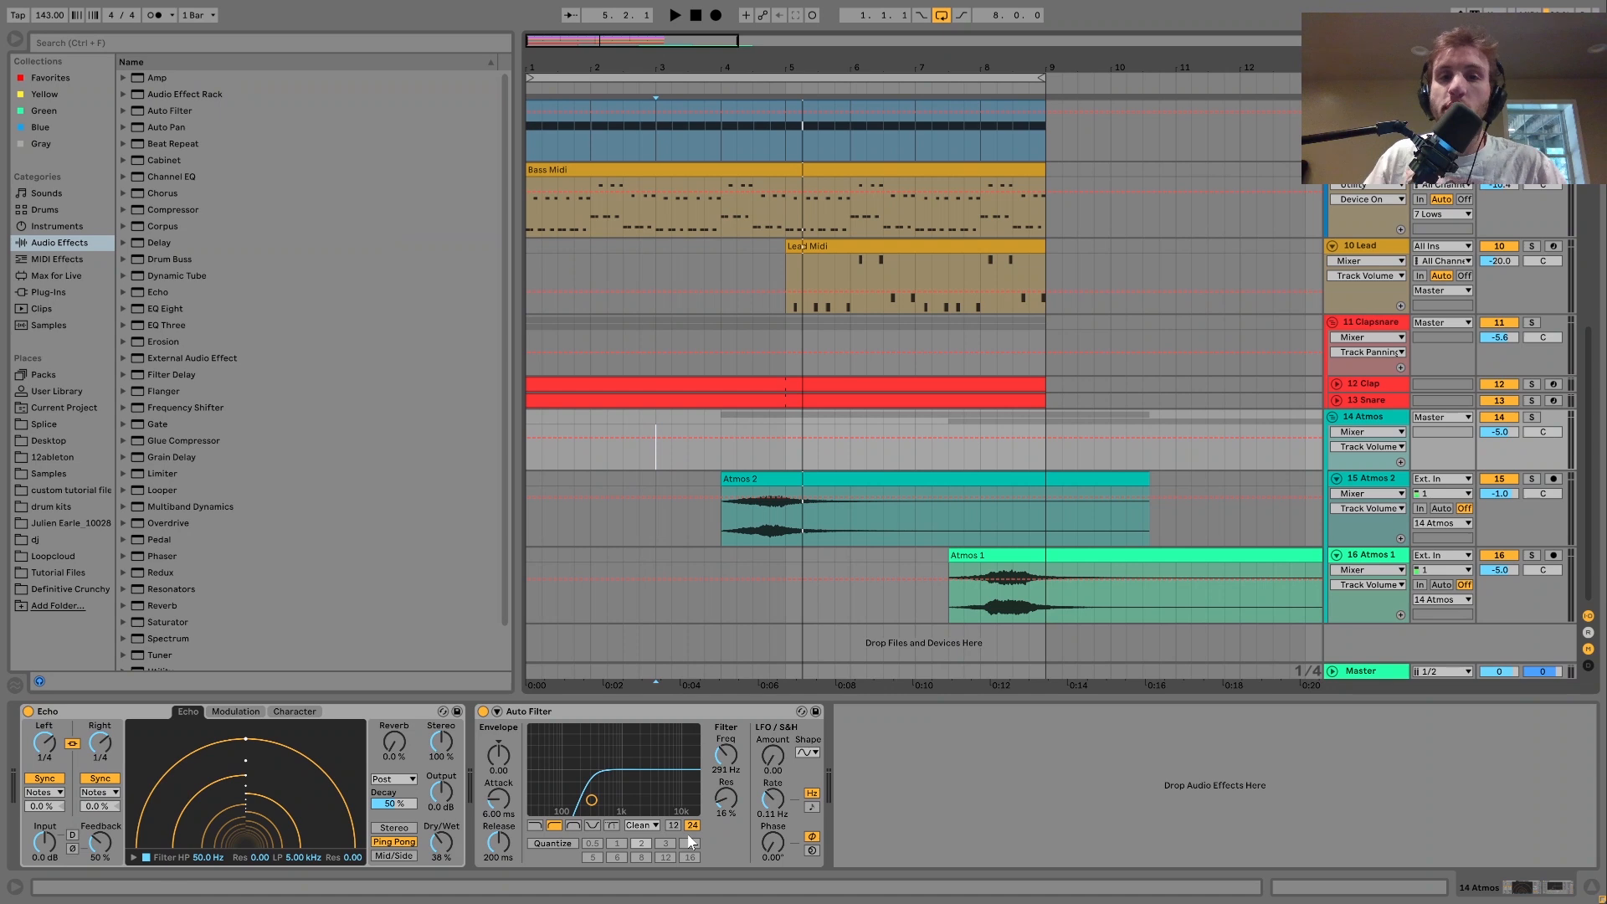
- Play the full loop with the Atmos group muted and unmuted to compare its contribution
{"action": "left_click", "coordinate": [1498, 417]}
{"action": "left_click", "coordinate": [693, 16]}
{"action": "left_click", "coordinate": [685, 14]}
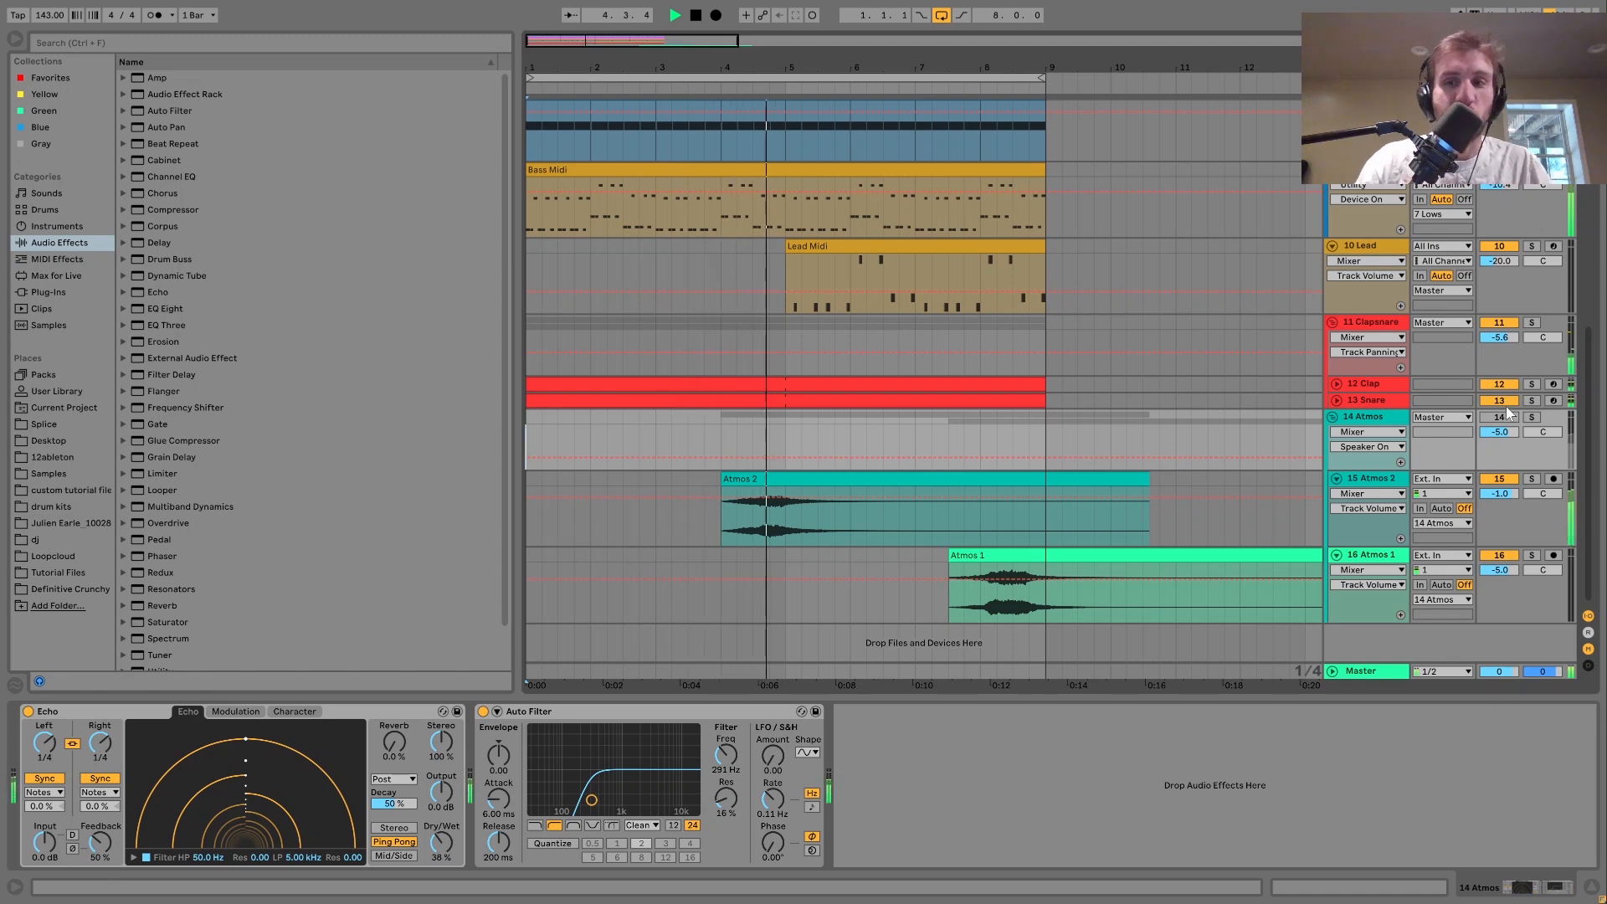
{"action": "key", "text": "space"}
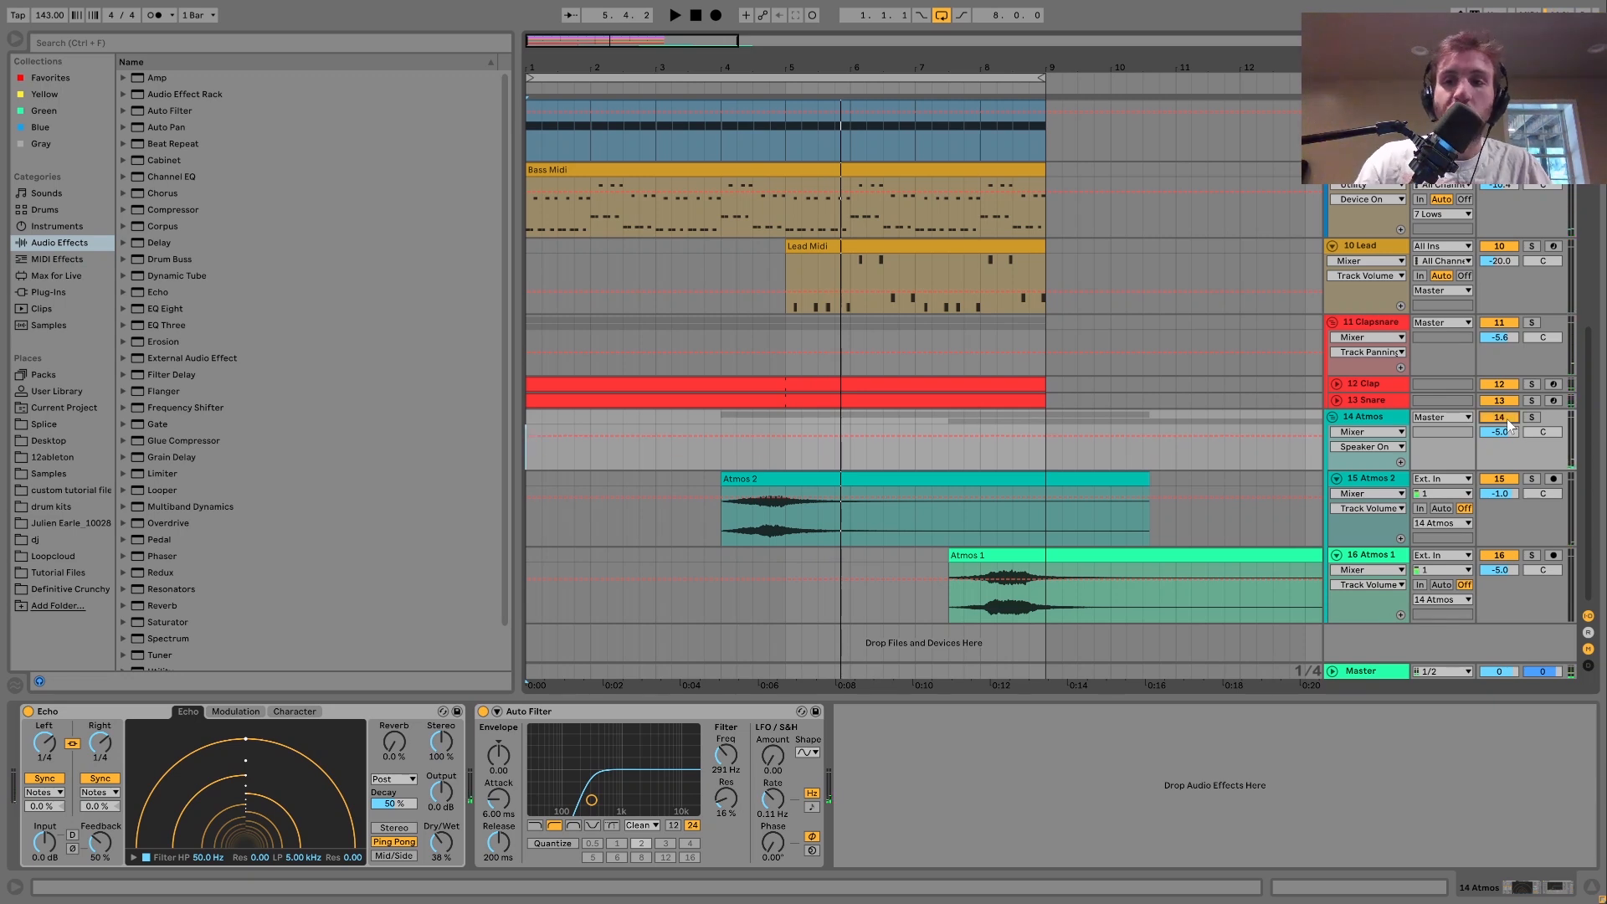
- Play the full loop from bar 1 and go back to the hihat and percussion tracks
{"action": "key", "text": "space"}
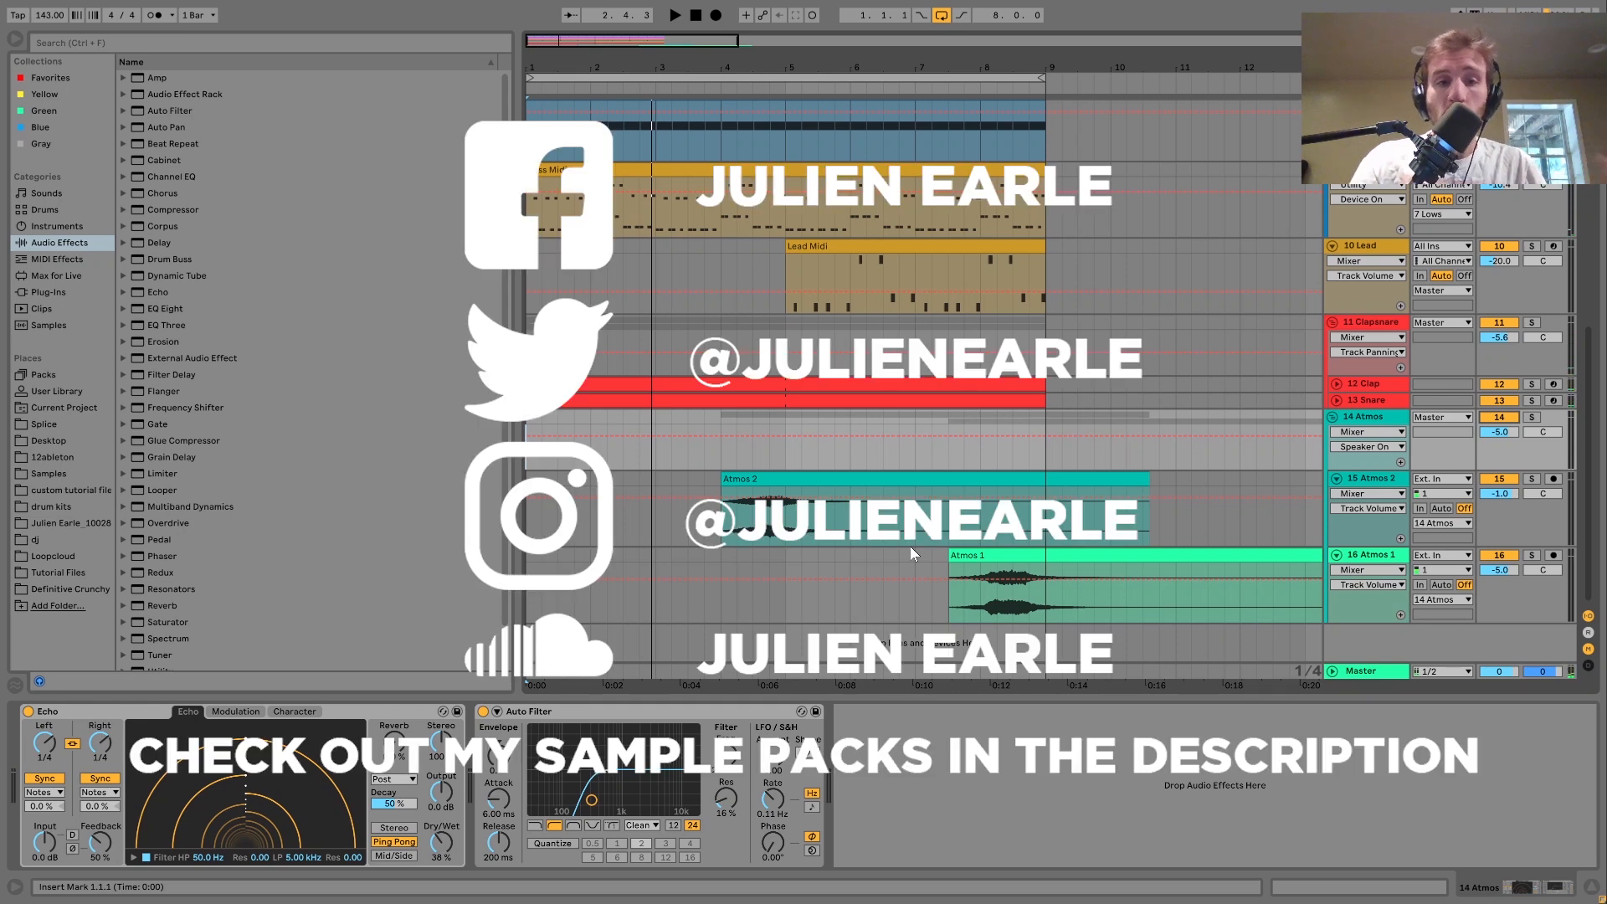
{"action": "scroll", "coordinate": [911, 546], "scroll_direction": "up", "scroll_amount": 8}
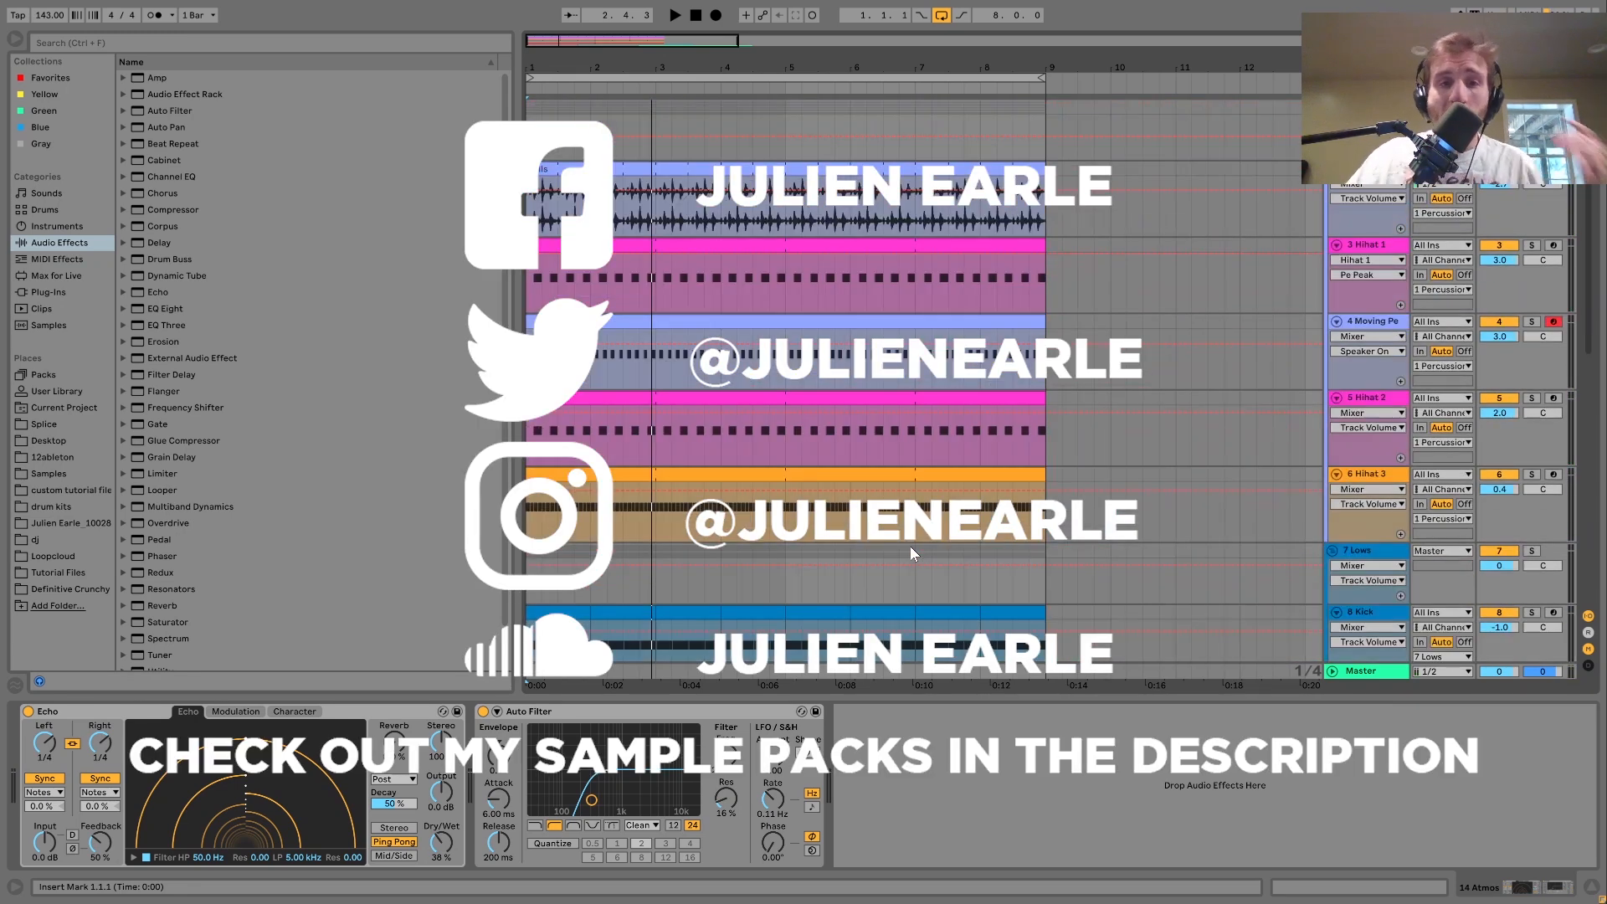